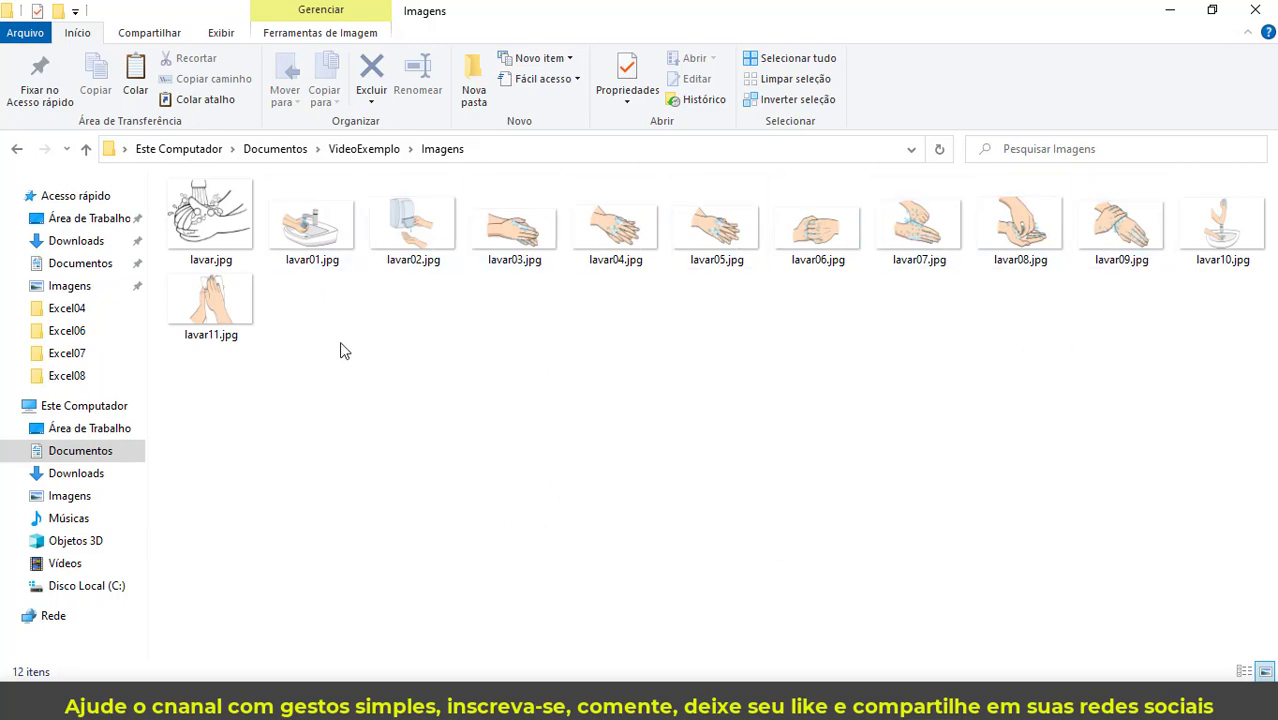
Step: Look through the contents of the Som and Vídeo folders inside VideoExemplo
left_click(92, 151)
left_click(203, 232)
double_click(203, 232)
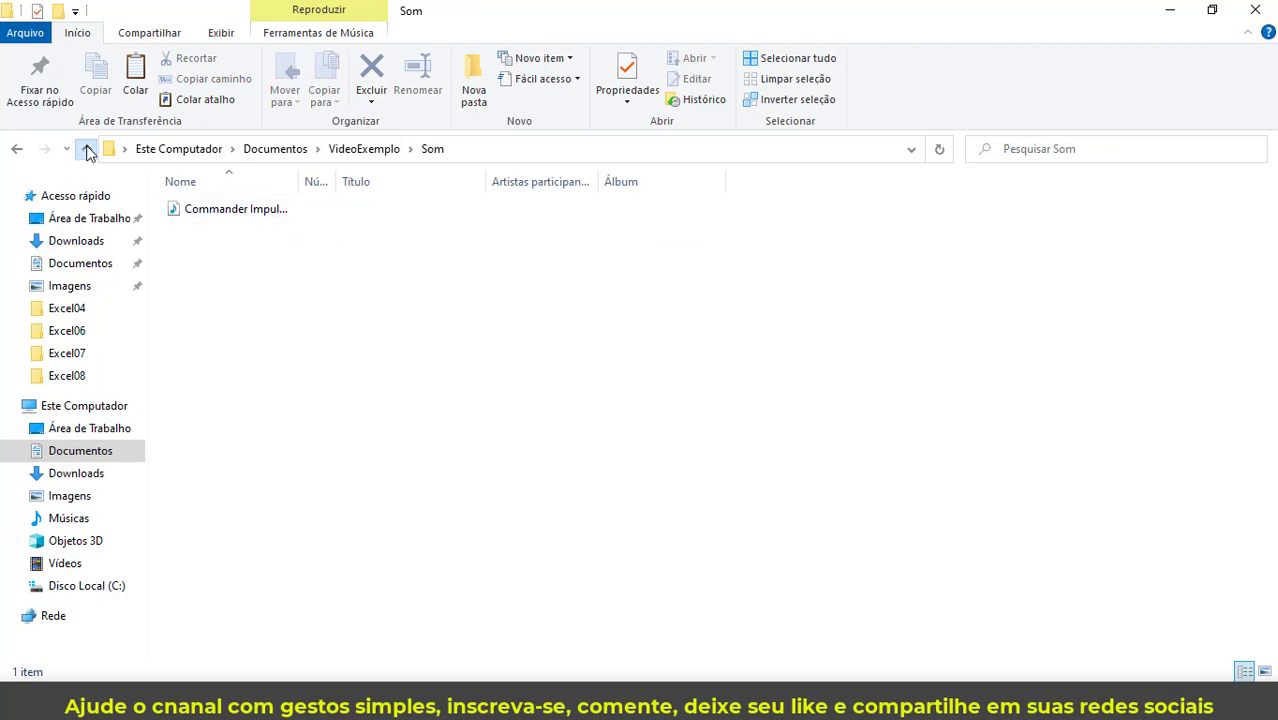
left_click(86, 152)
double_click(199, 252)
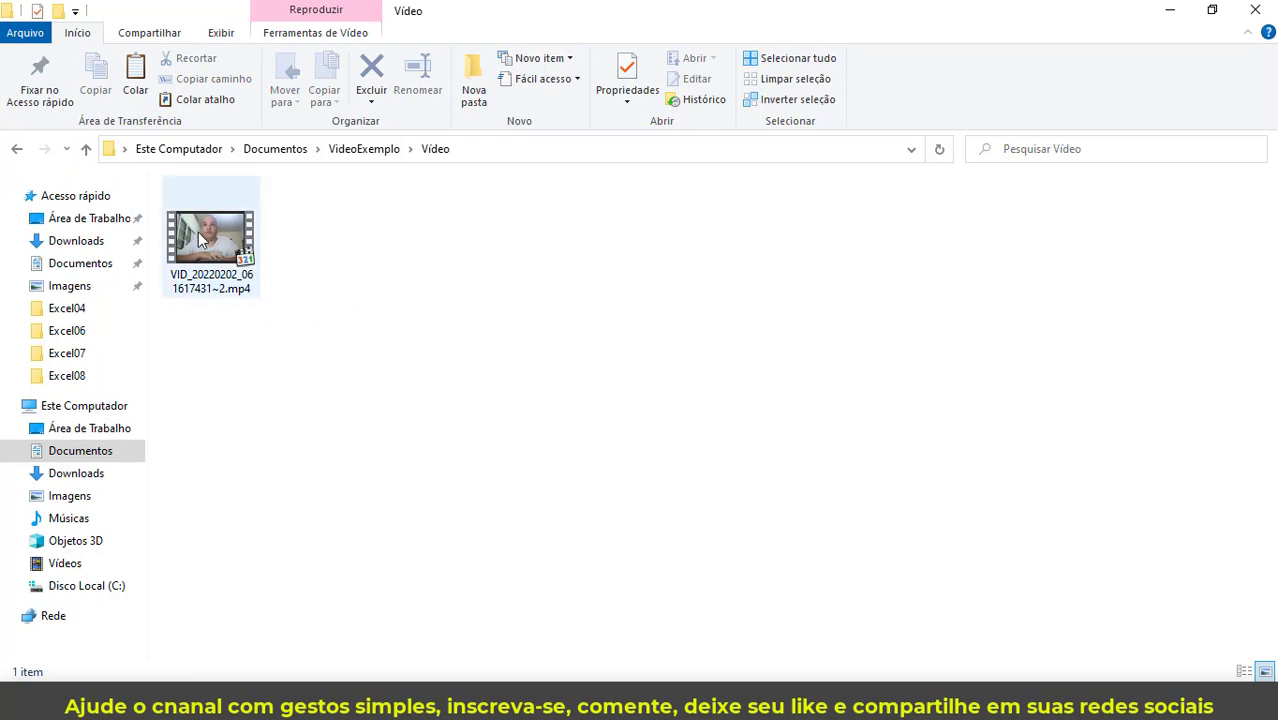
left_click(88, 152)
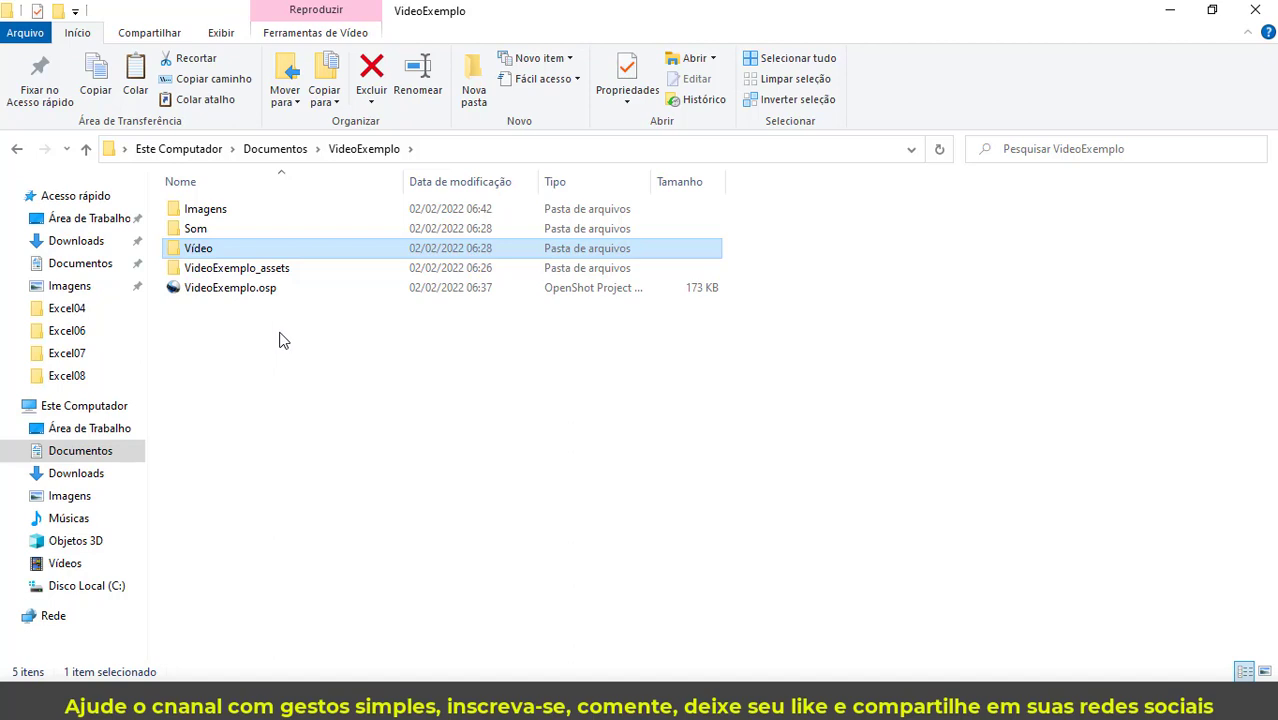
Step: Permanently delete the VideoExemplo_assets folder and the VideoExemplo.osp project file
left_click_drag(281, 336, 226, 272)
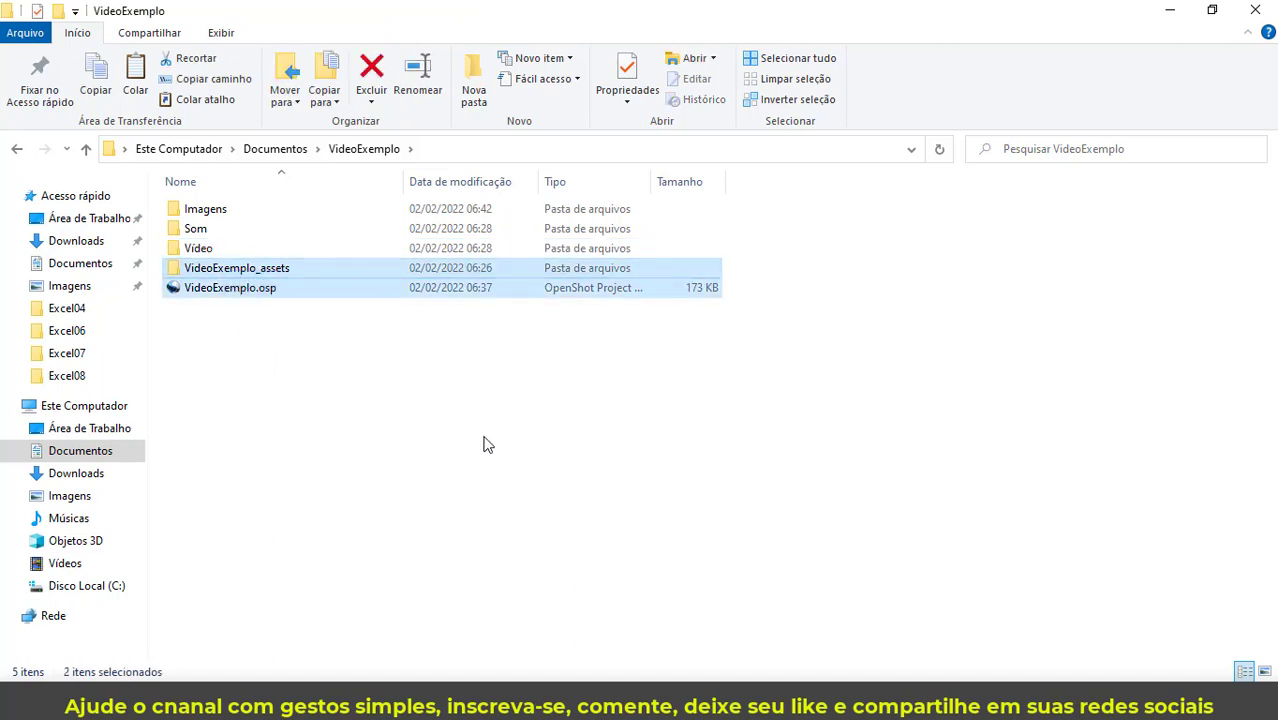
left_click(333, 388)
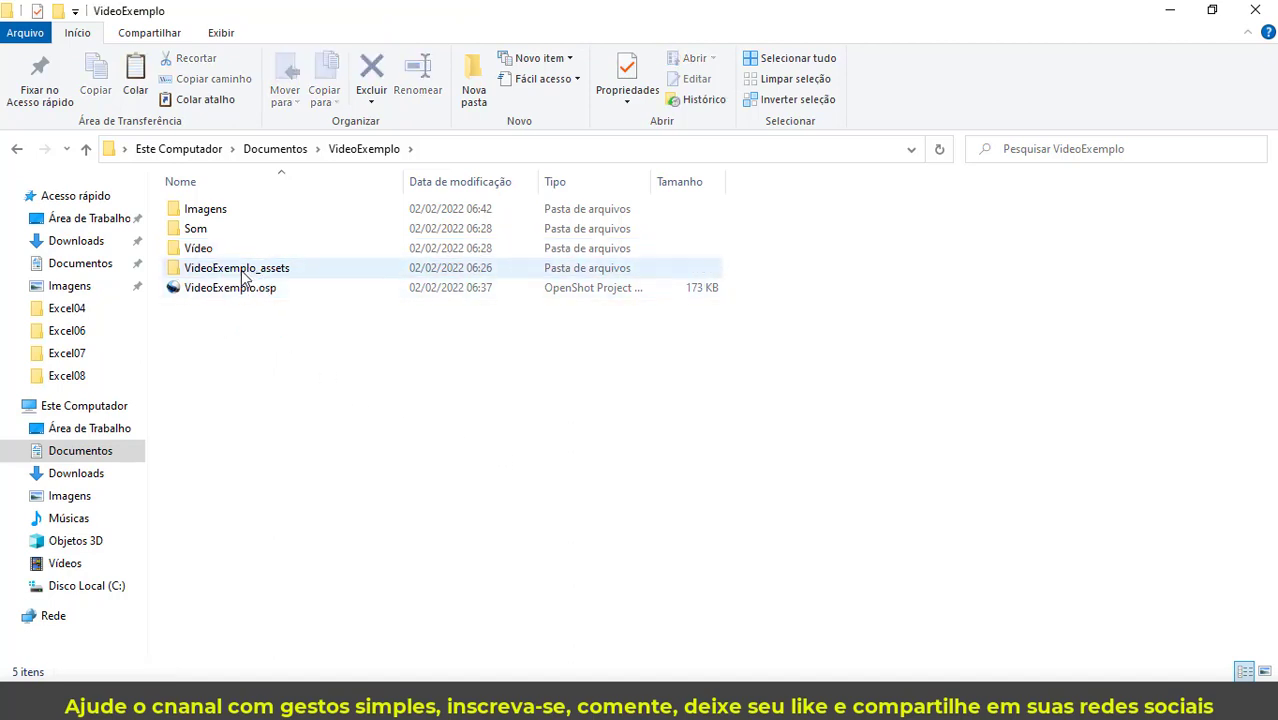
left_click_drag(264, 314, 228, 274)
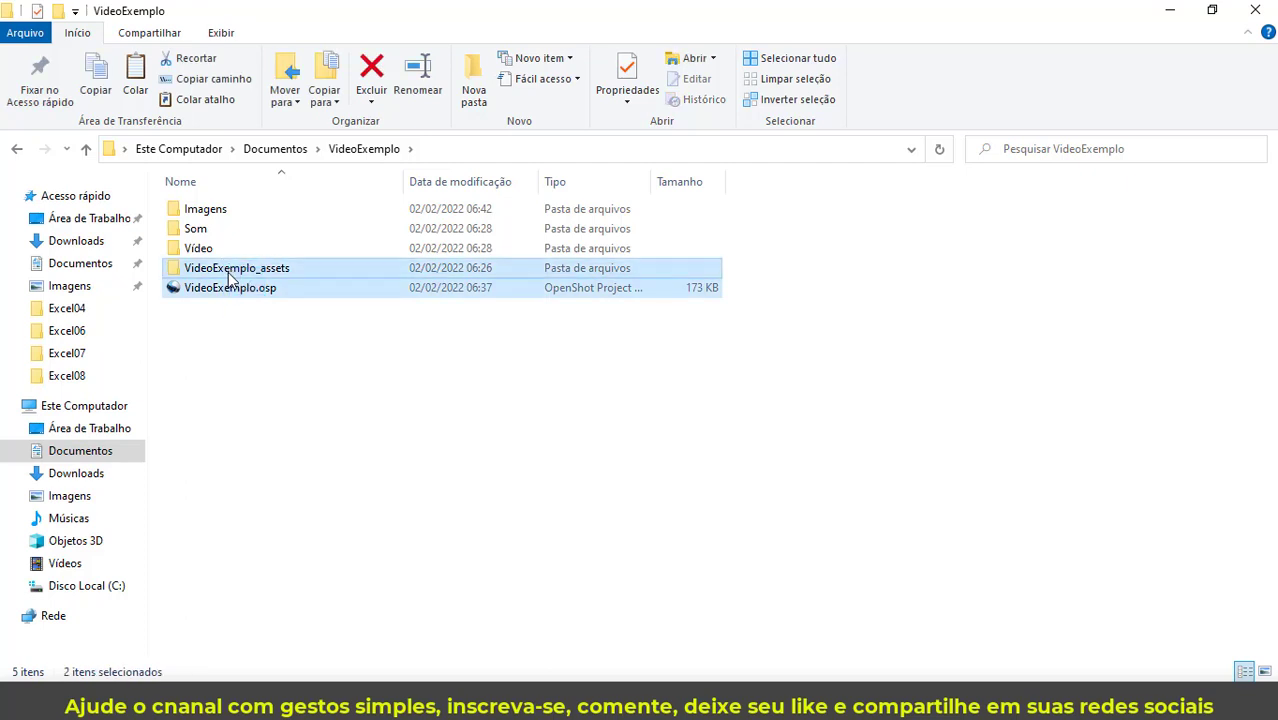
key("shift+Delete")
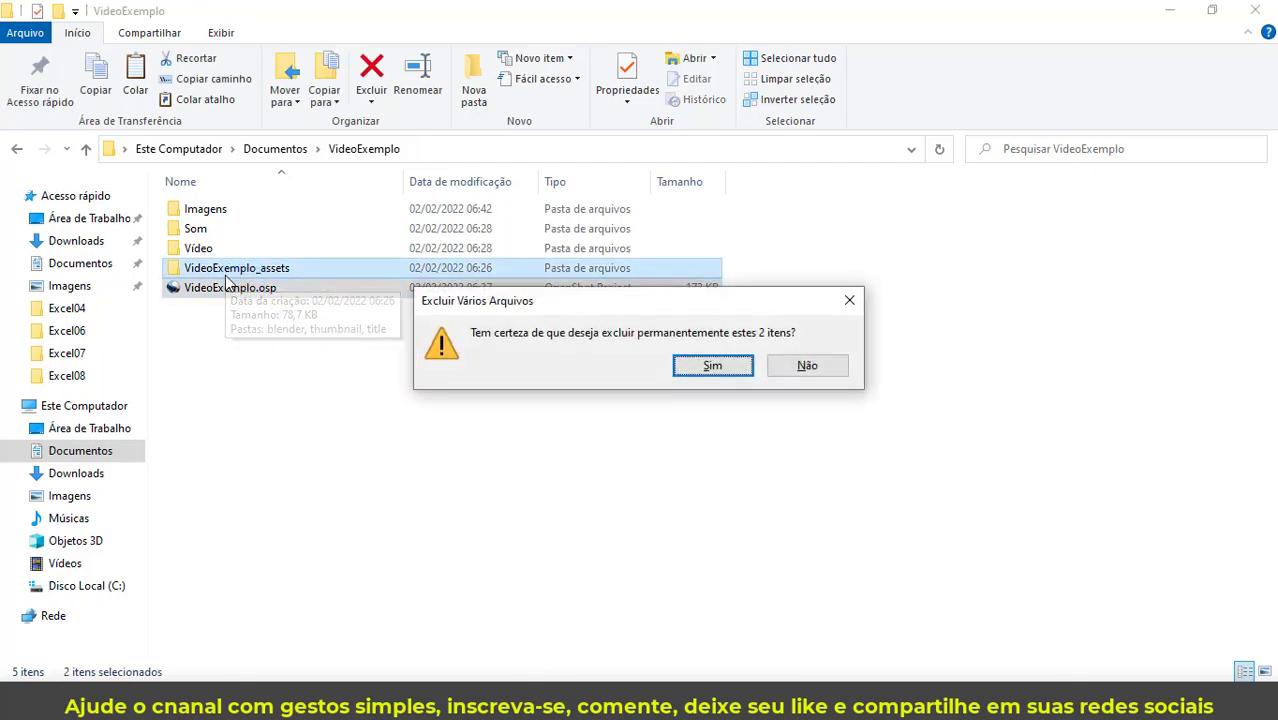
left_click(713, 366)
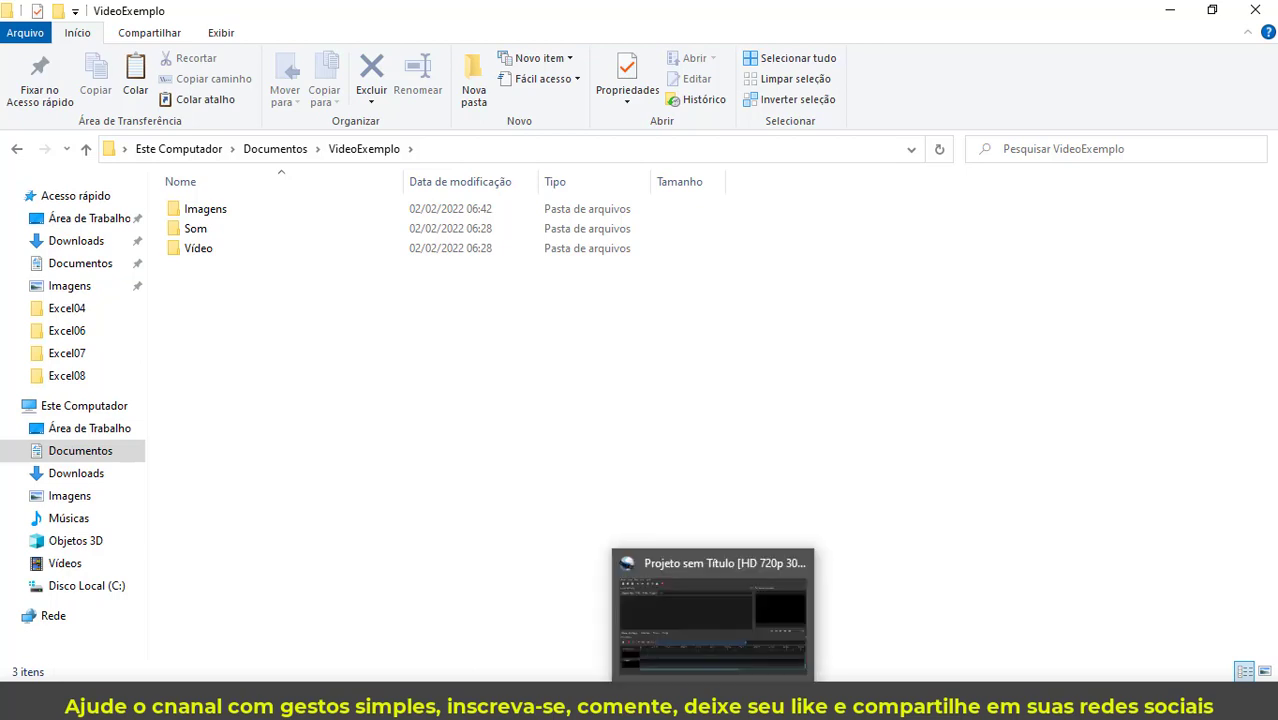
Step: Switch to OpenShot and start saving the untitled project as a new file in the Documentos\VideoExemplo folder
left_click(713, 712)
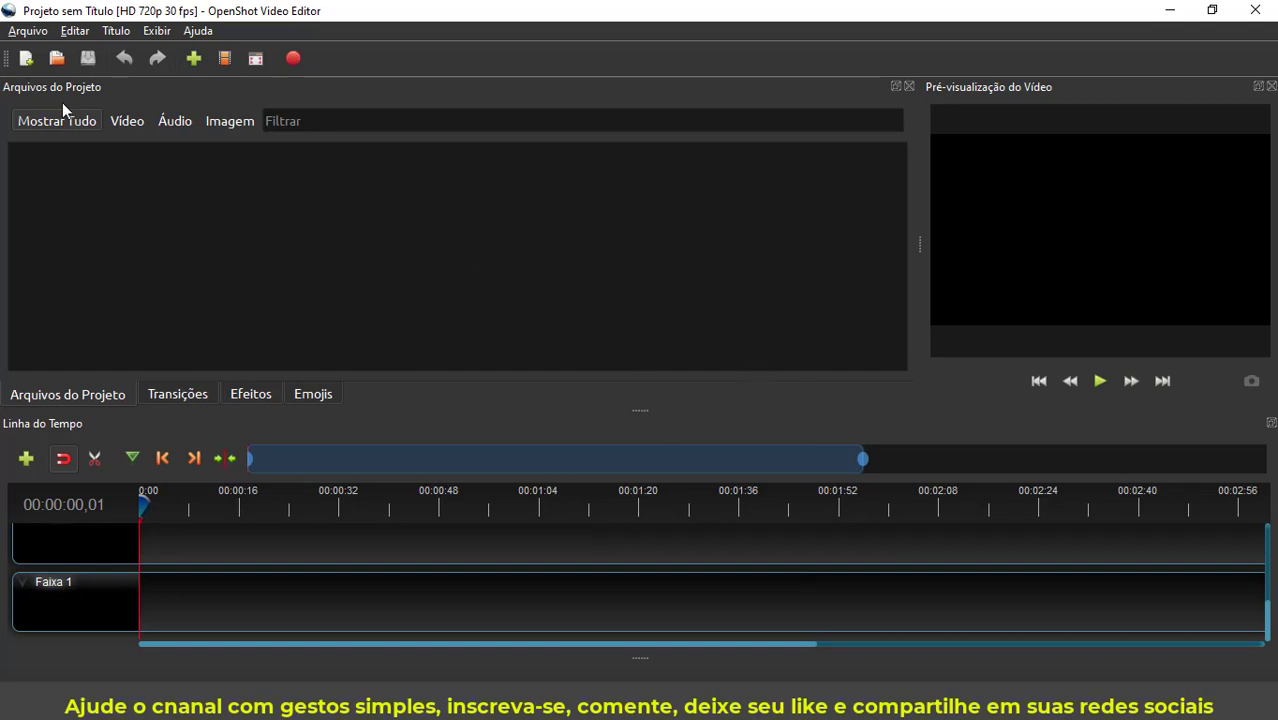
left_click(40, 31)
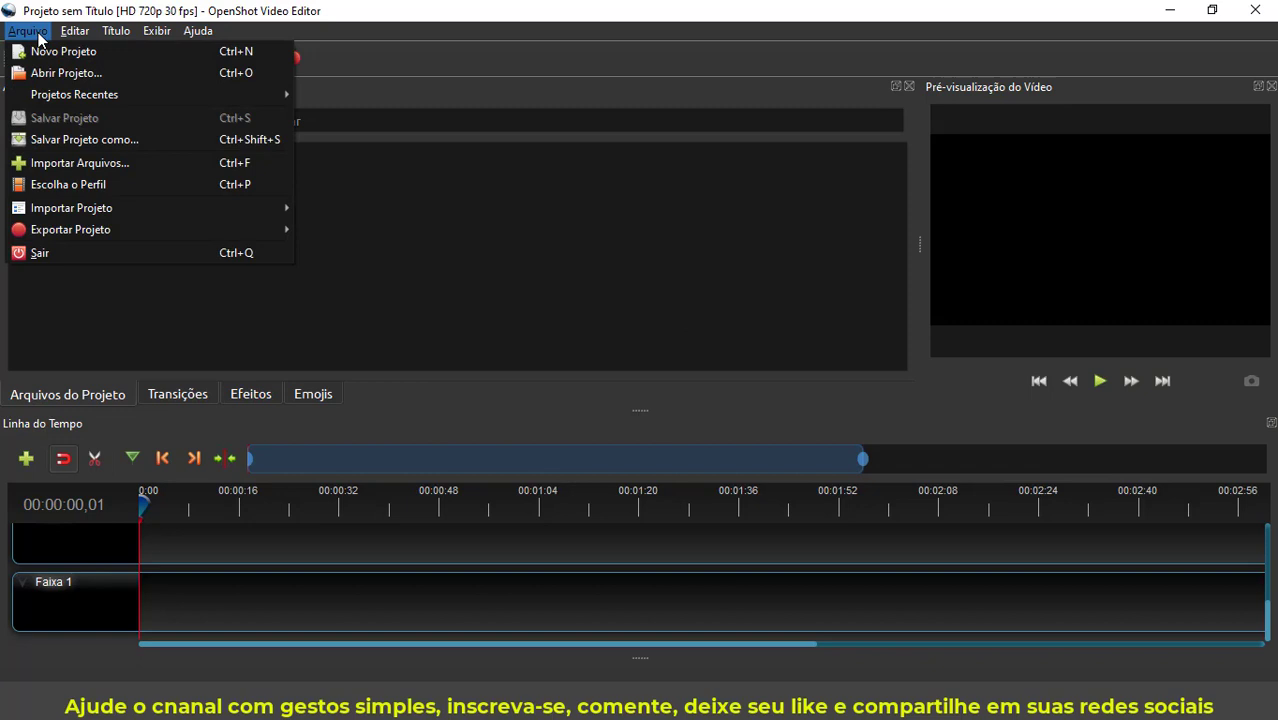
left_click(94, 138)
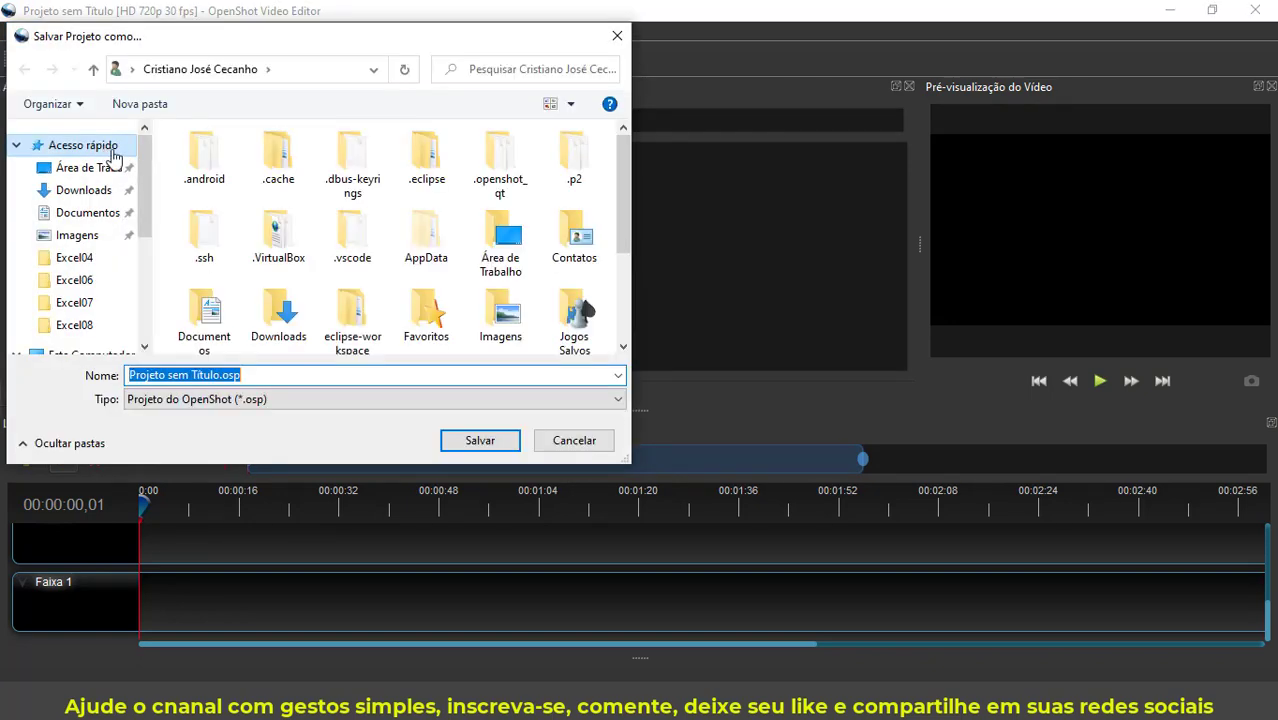
left_click(87, 213)
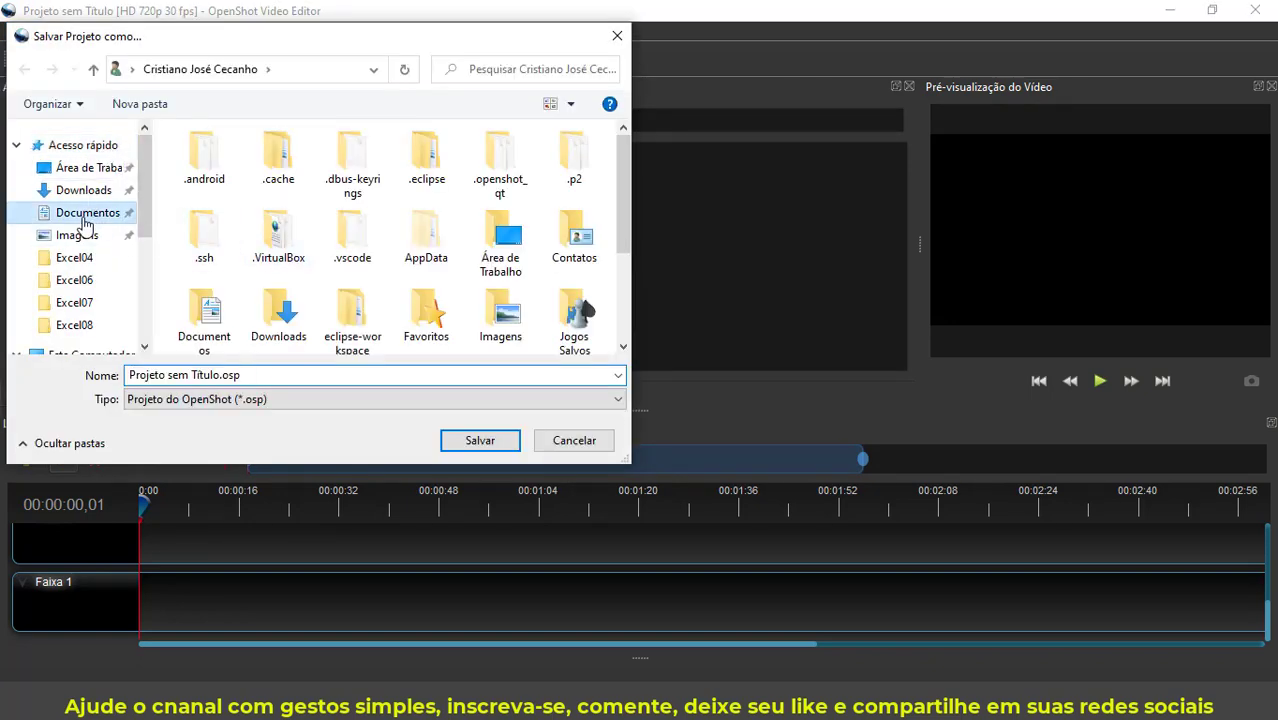
double_click(250, 296)
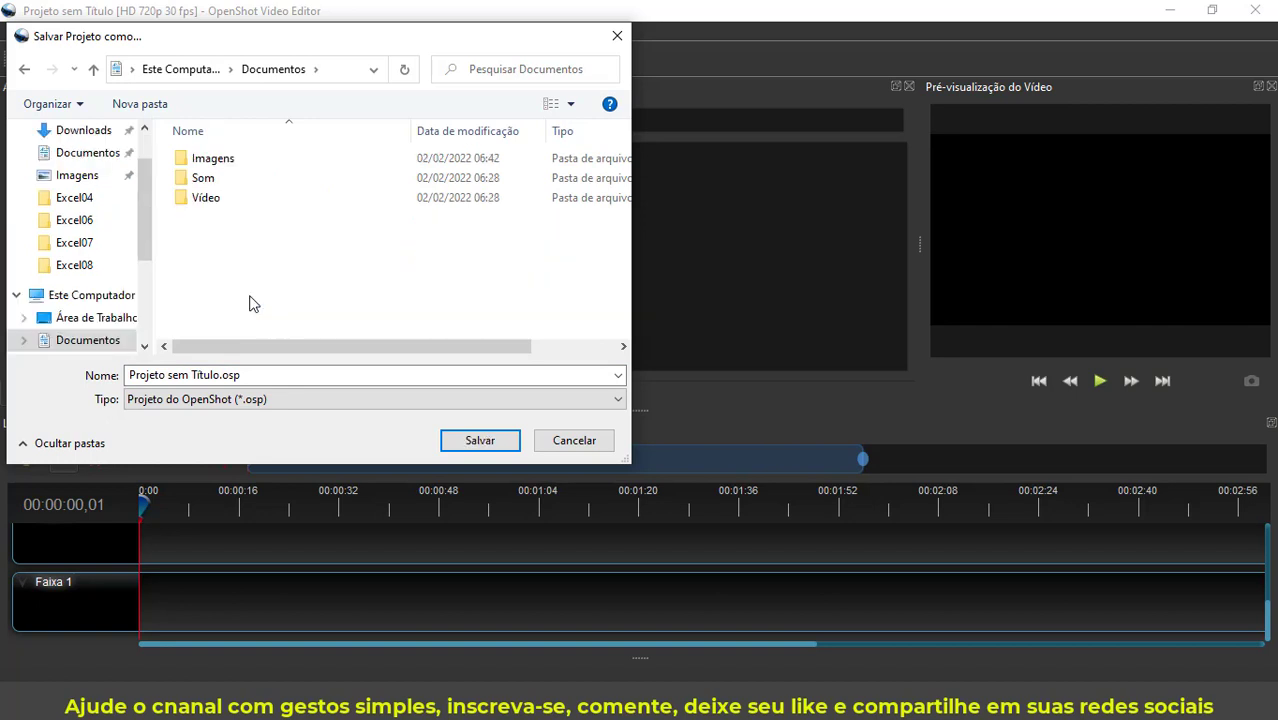
Step: Name the project file LavarAsMãos.osp and save it
left_click(259, 374)
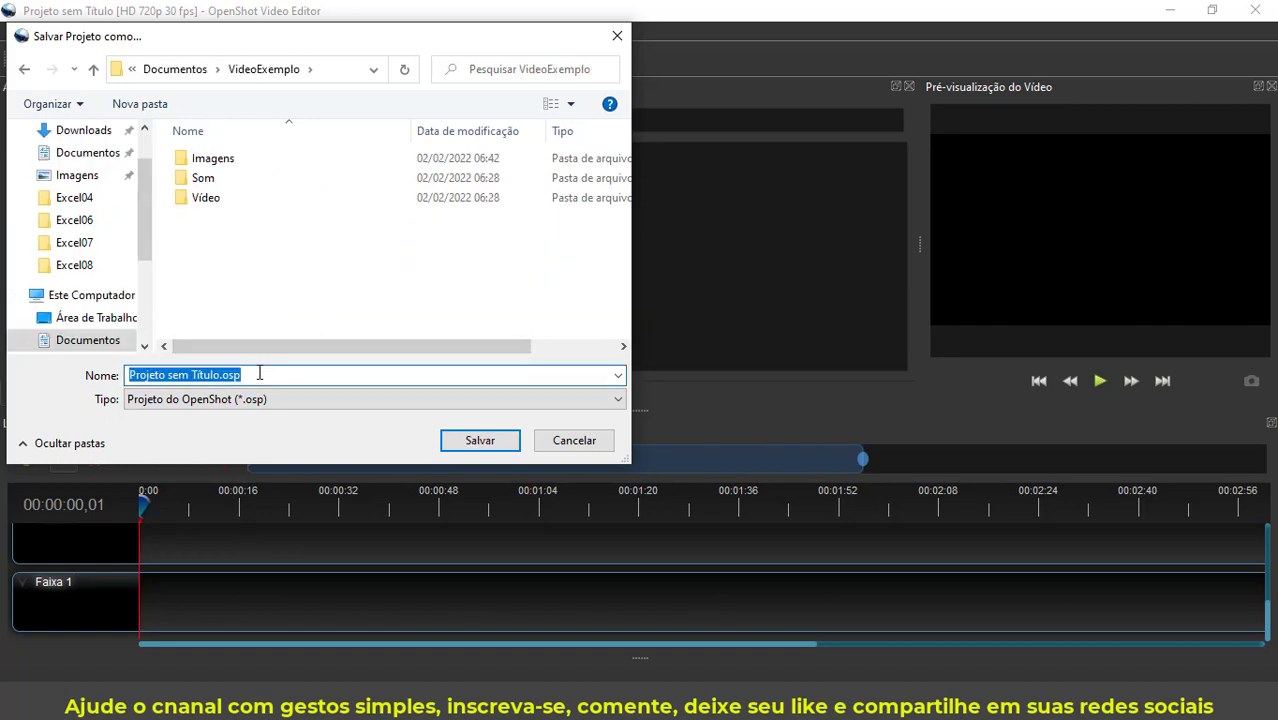
key("Home")
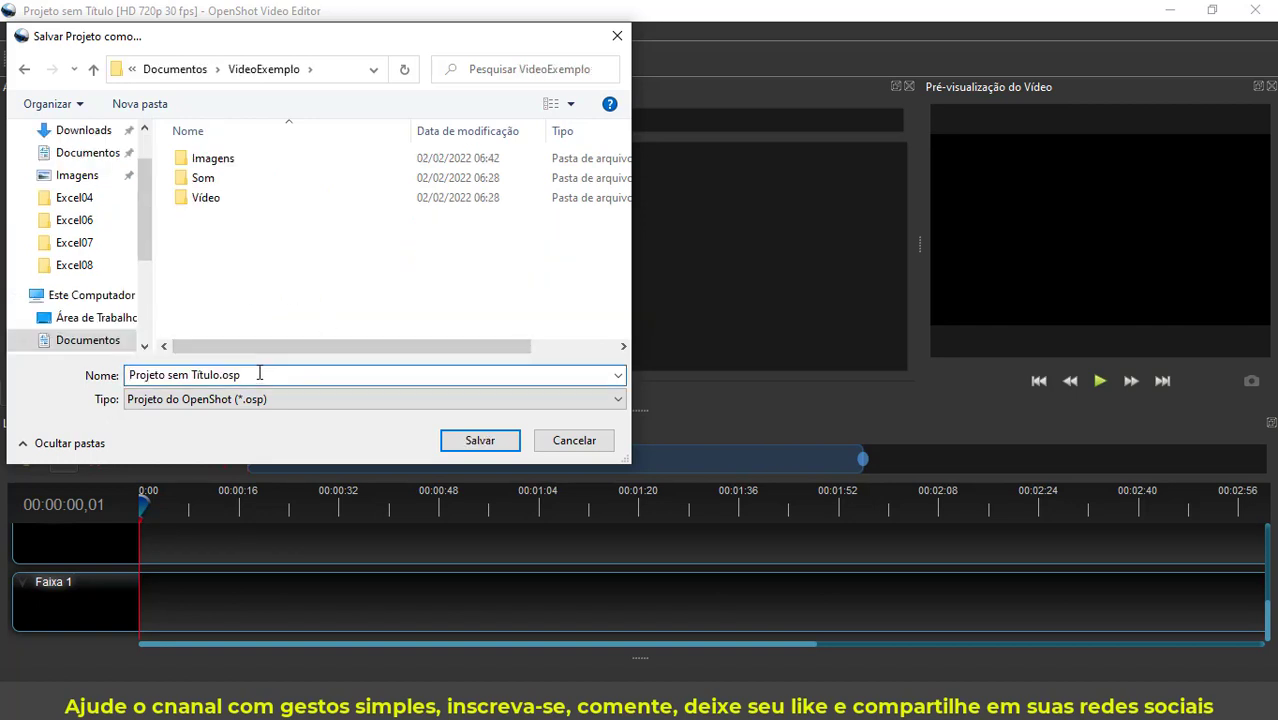
key("ctrl+shift+Right")
key("ctrl+shift+Right")
key("ctrl+shift+Right")
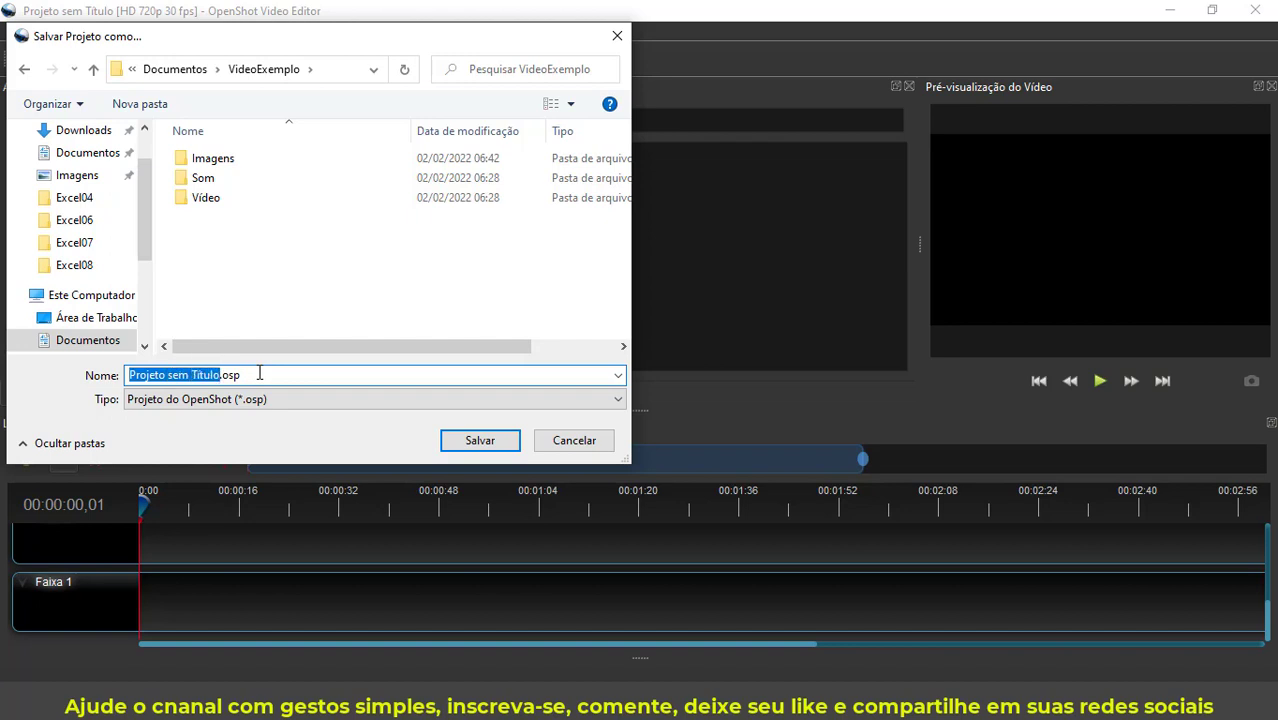
type("Lavar")
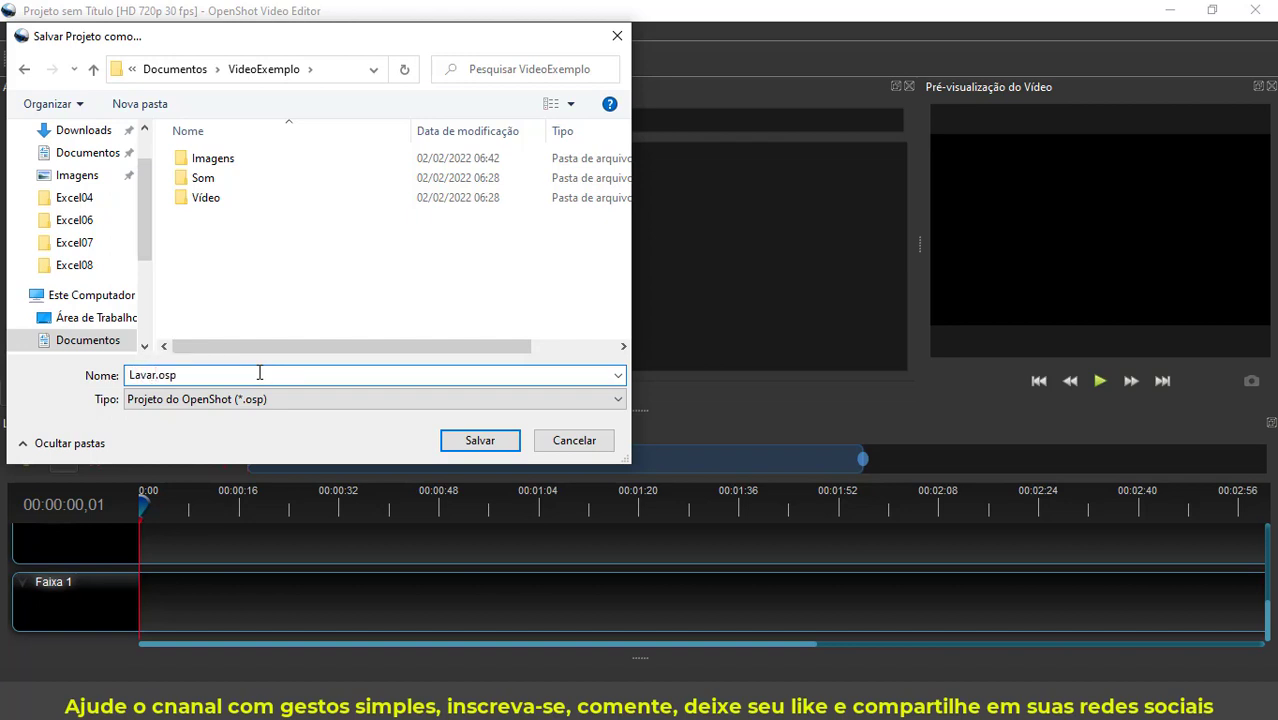
type("AsMãos")
left_click(473, 441)
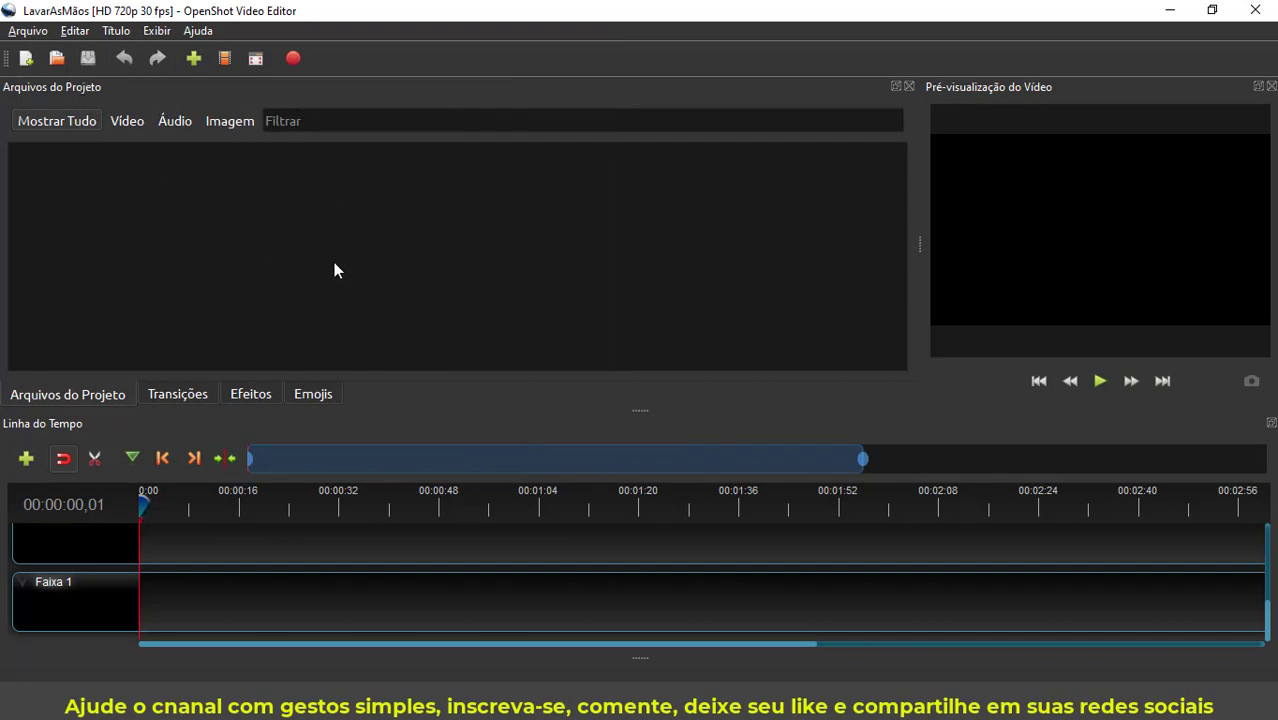
Step: Import all images from lavar.jpg to lavar11.jpg in VideoExemplo\Imagens as separate files, declining the image sequence option
left_click(195, 59)
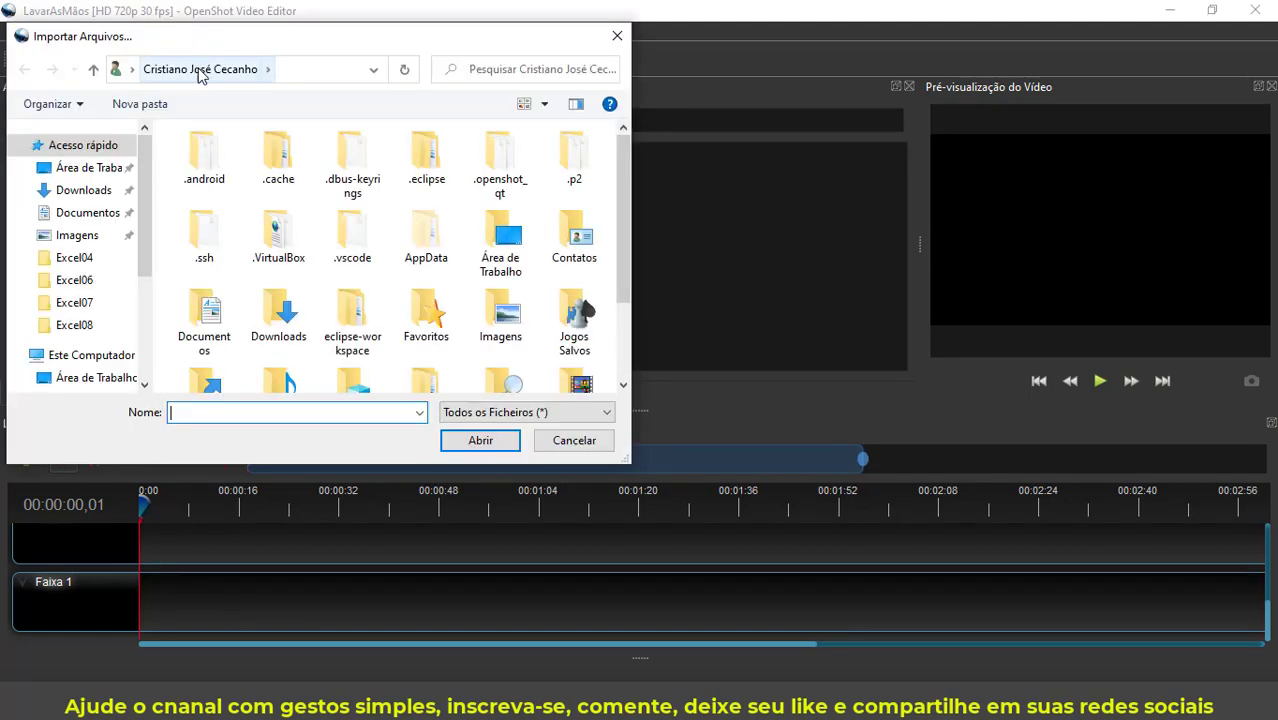
left_click(95, 212)
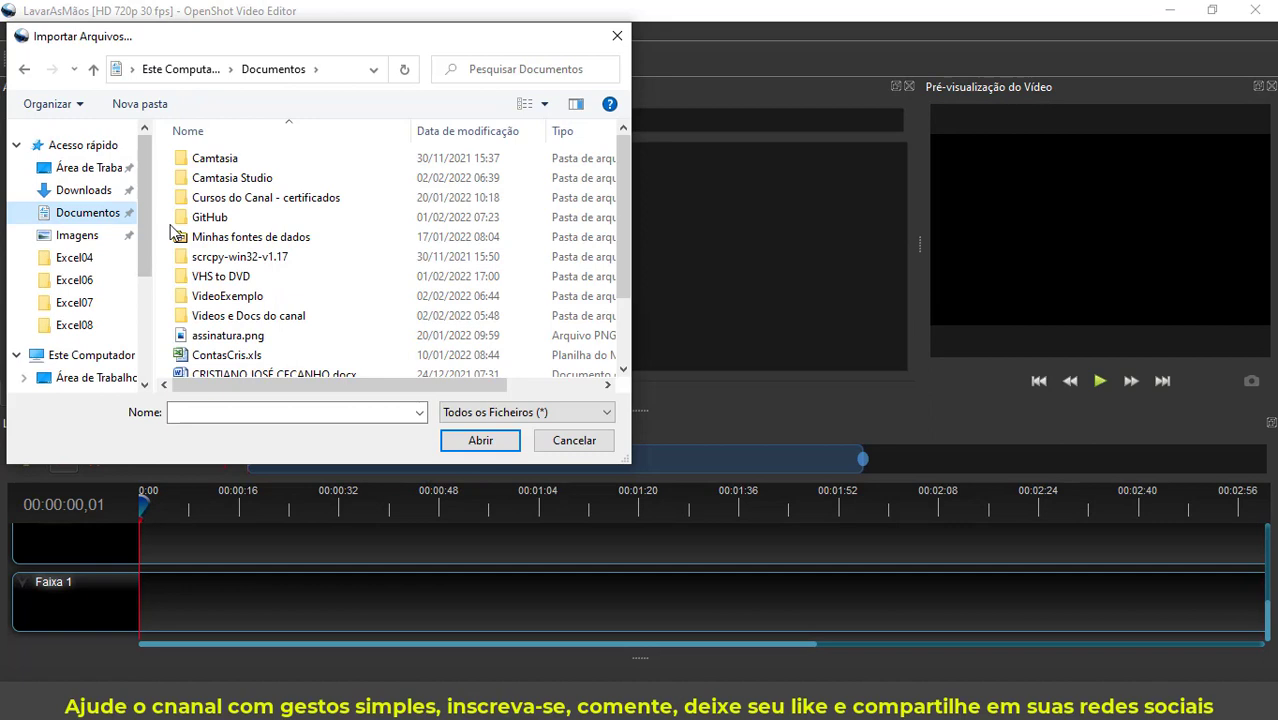
double_click(247, 298)
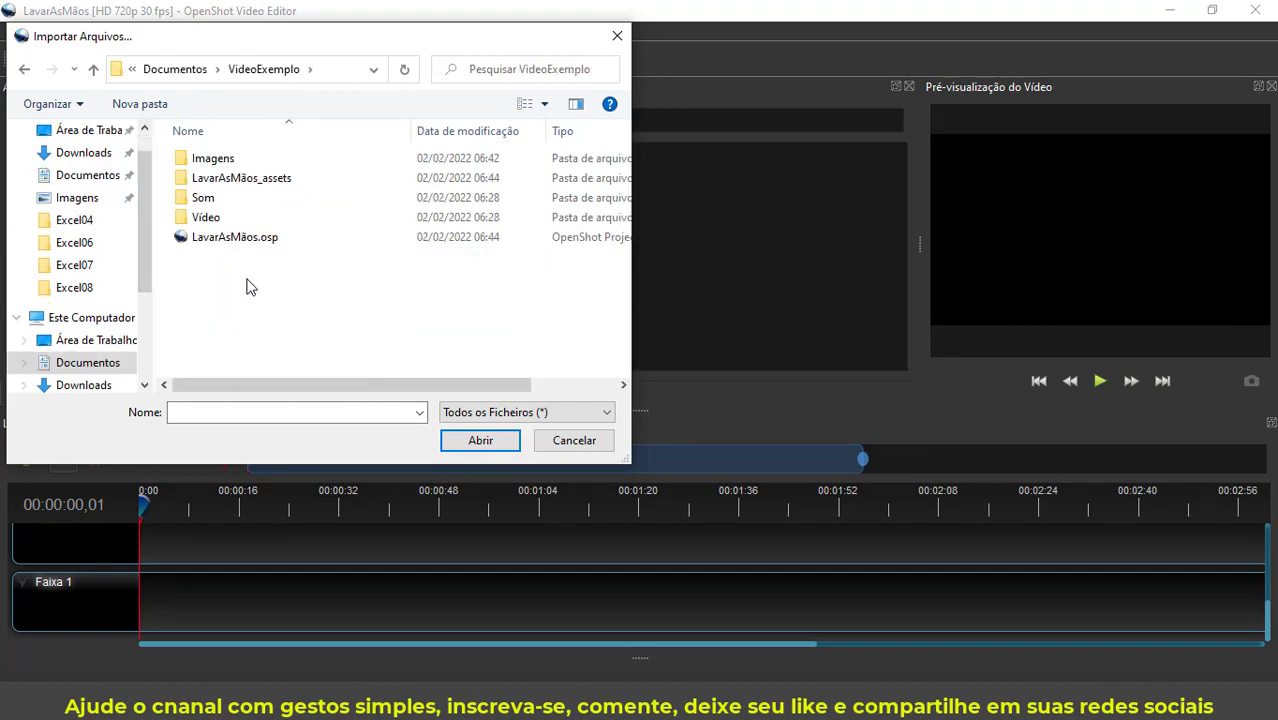
left_click(212, 158)
double_click(213, 162)
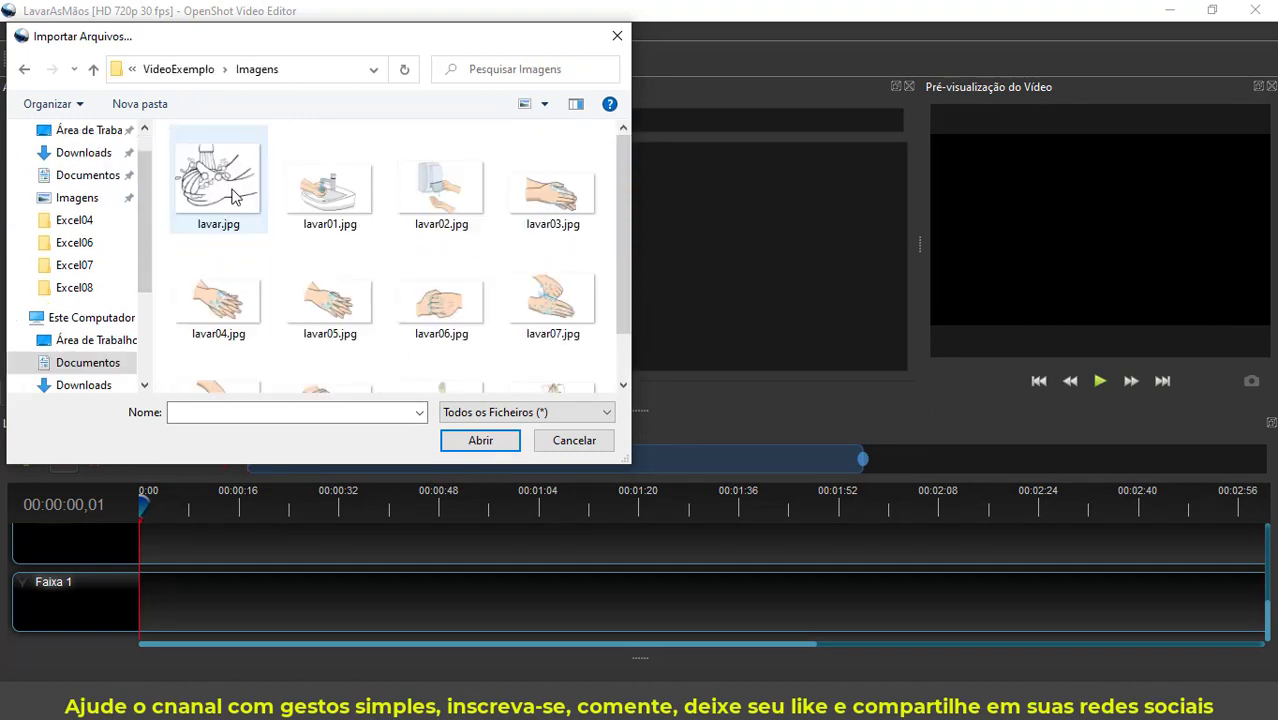
left_click(231, 196)
scroll(541, 210, "down", 1)
left_click(575, 365, "shift")
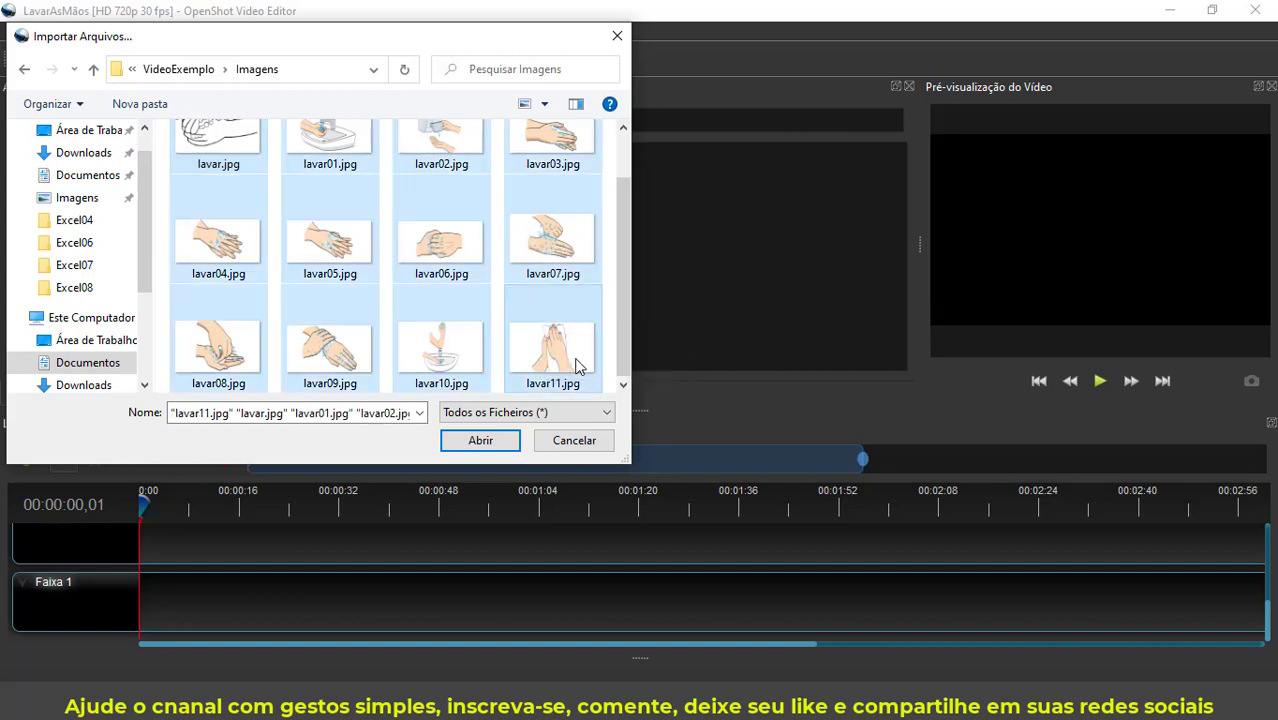
left_click(500, 438)
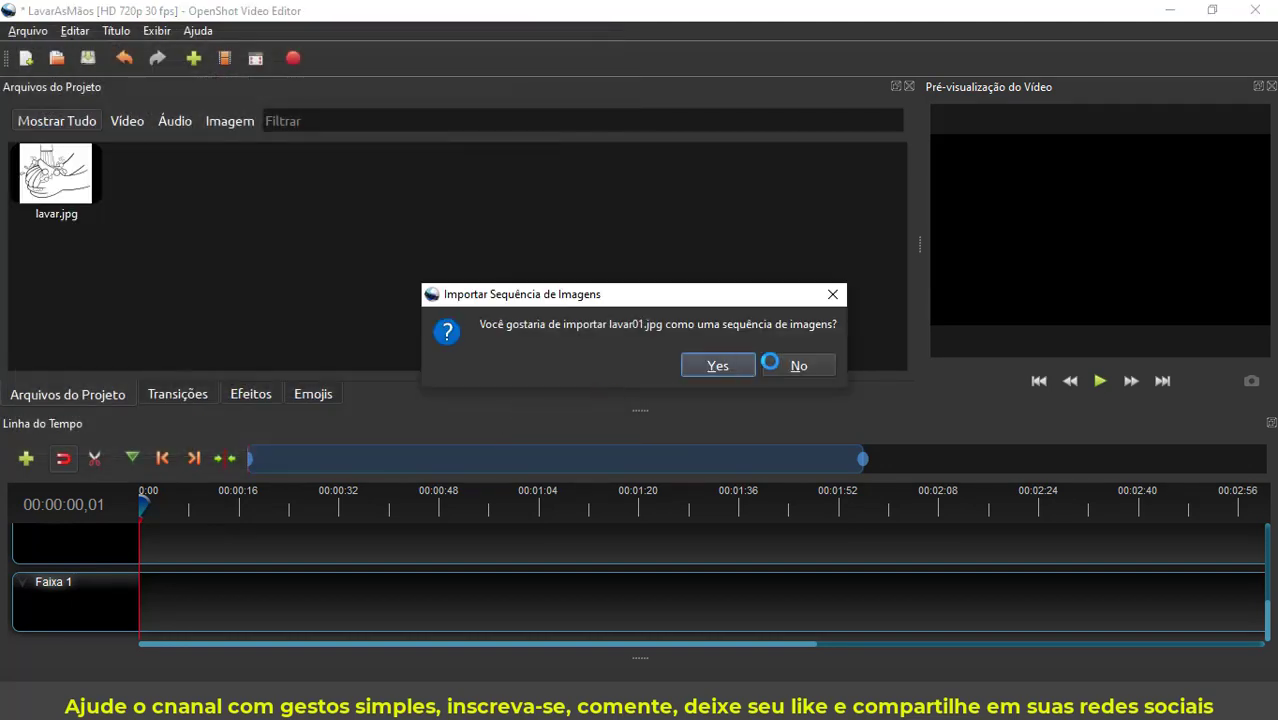
left_click(805, 366)
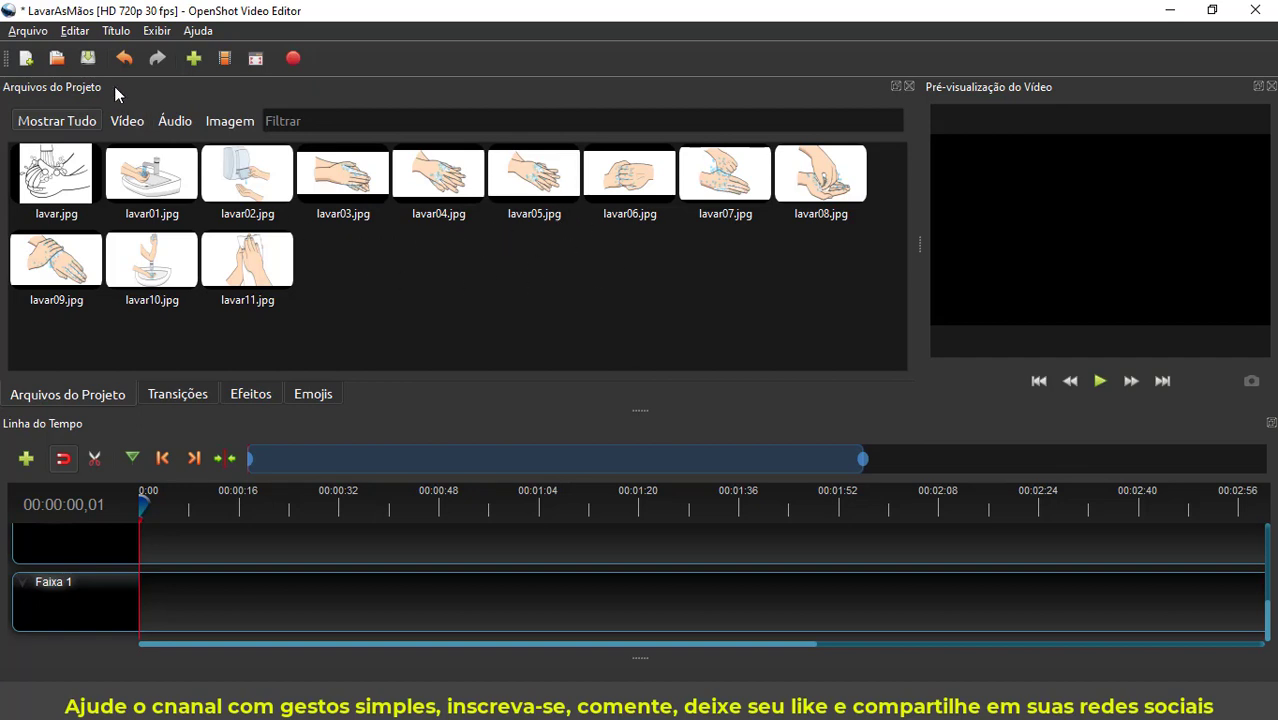
Step: Import the video VID_20220202_061617431~2.mp4 from the VideoExemplo\Vídeo folder
left_click(194, 64)
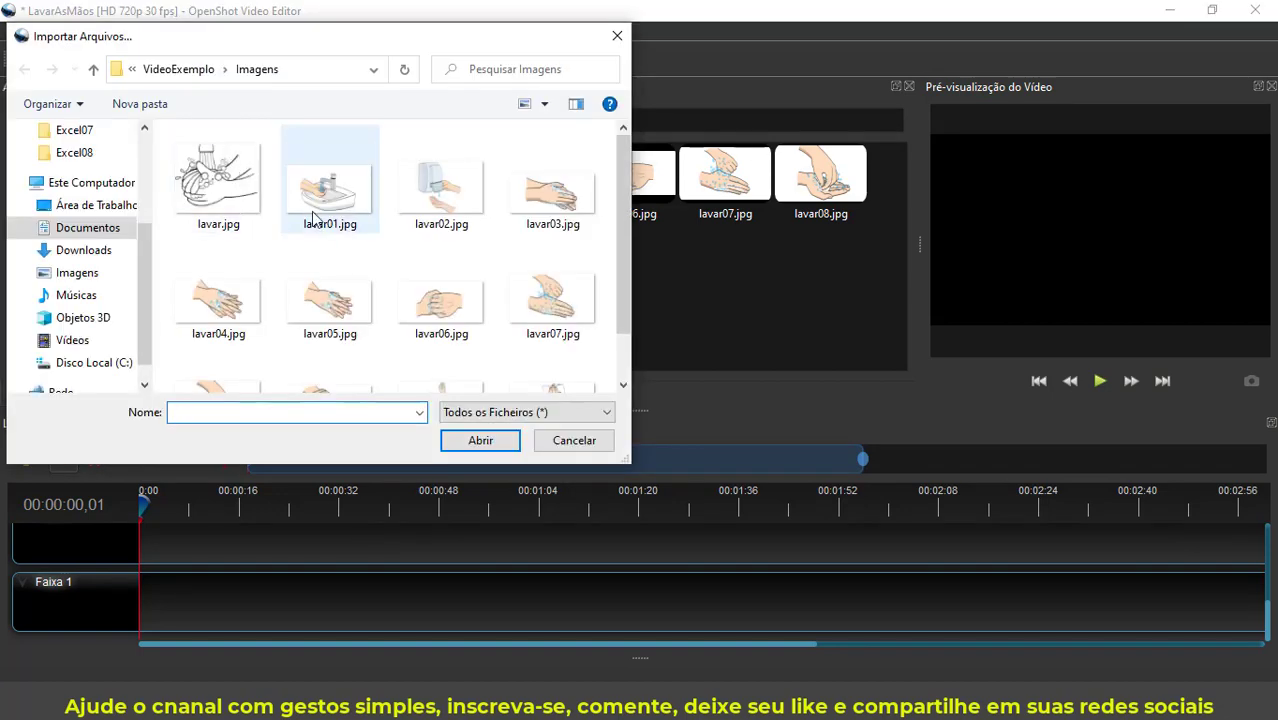
left_click(226, 69)
left_click(249, 154)
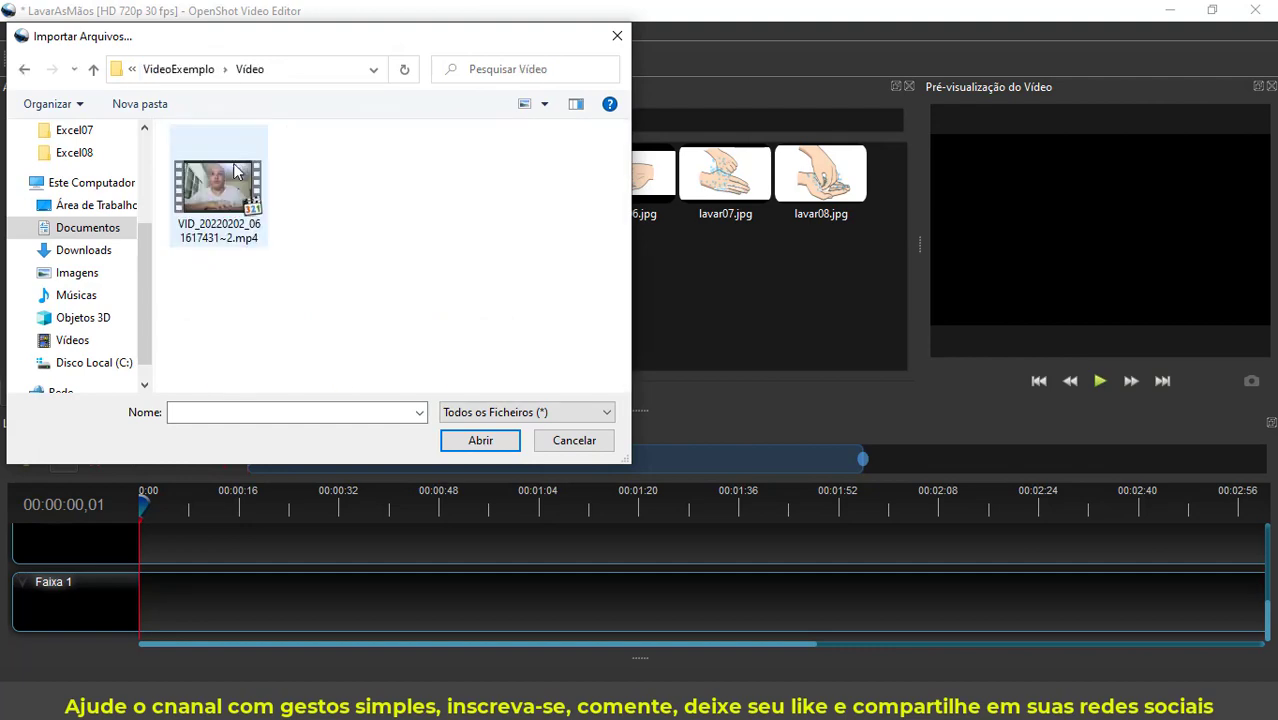
left_click(232, 198)
left_click(471, 445)
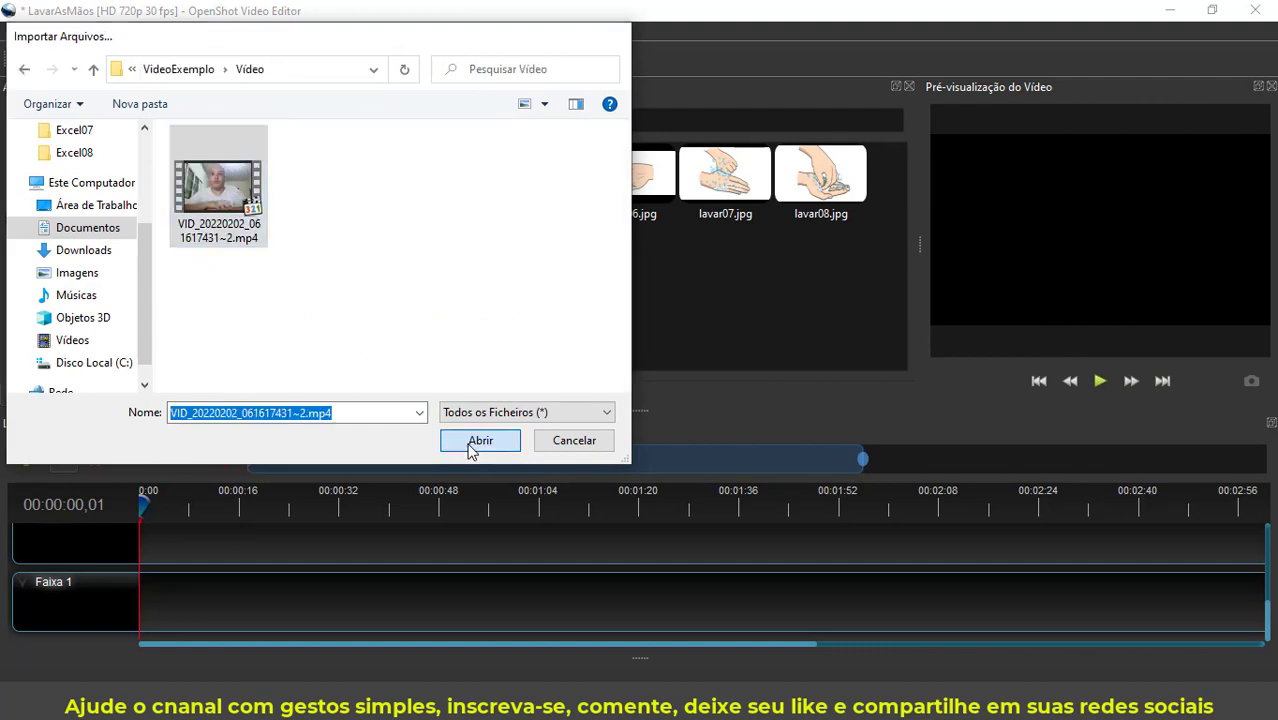
Step: Import the audio Commander Impulse - DivKid.mp3 from the VideoExemplo\Som folder and save the project
left_click(193, 59)
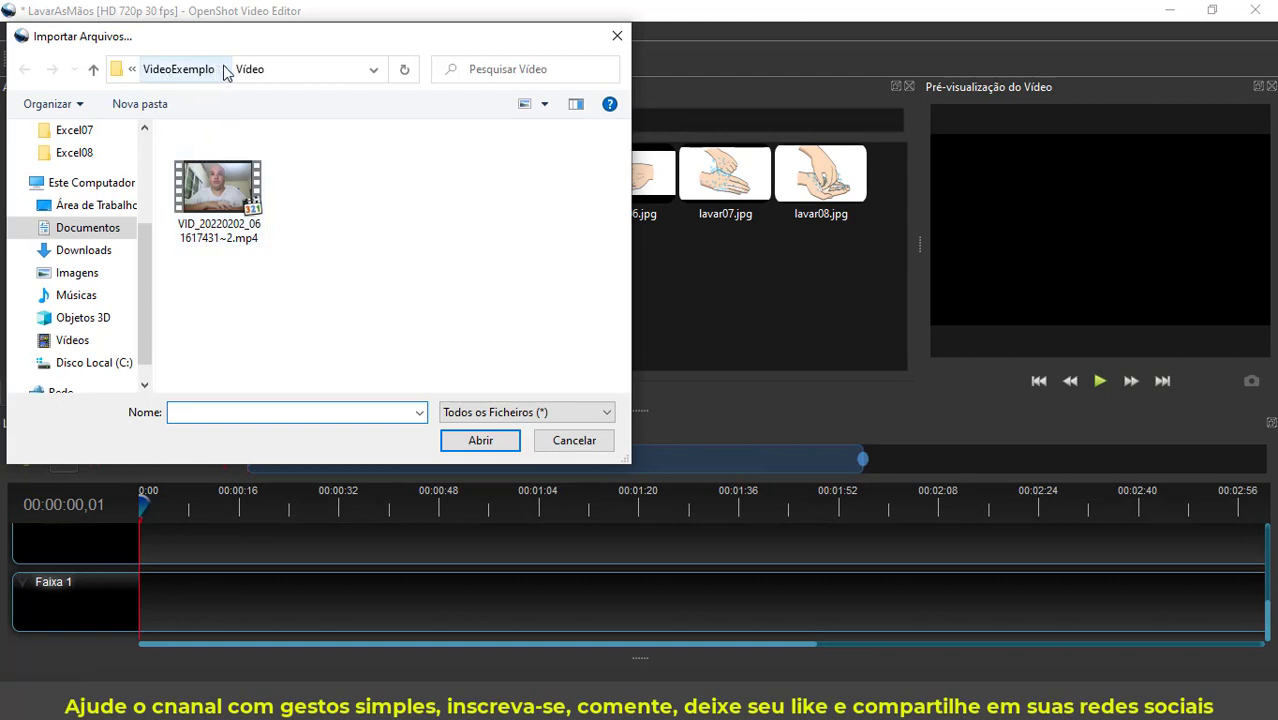
left_click(225, 69)
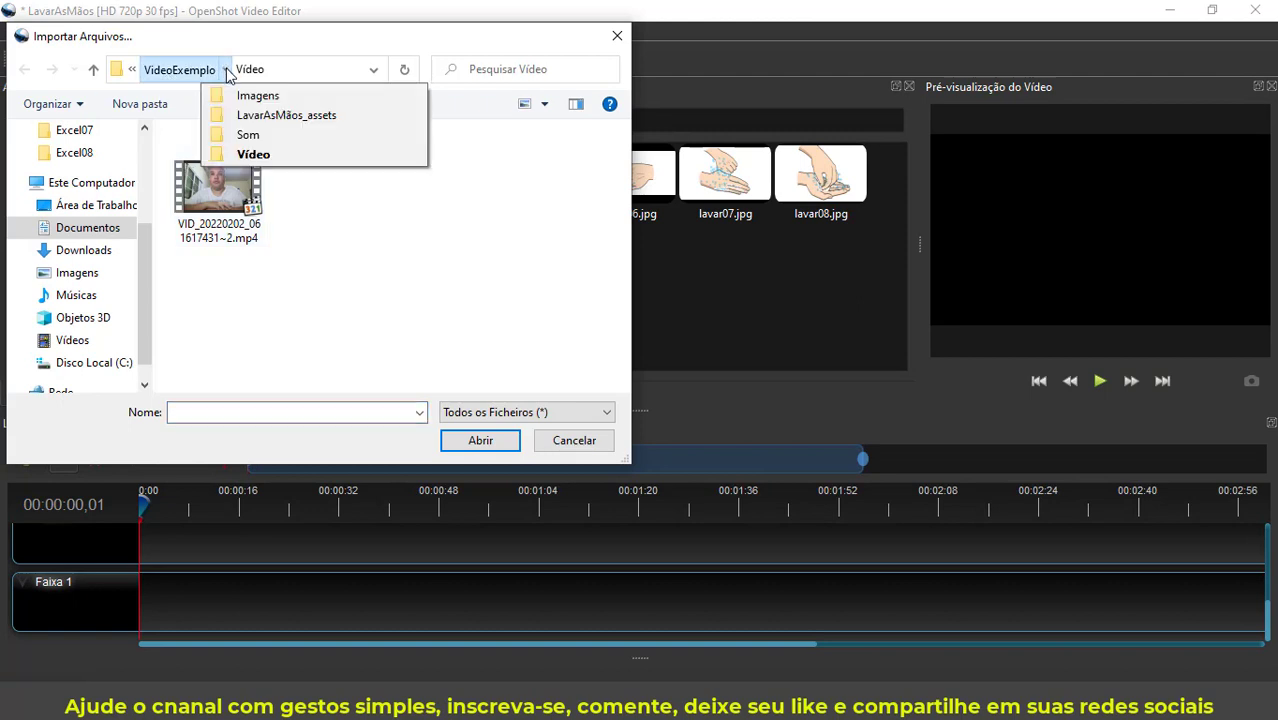
left_click(246, 134)
left_click(249, 166)
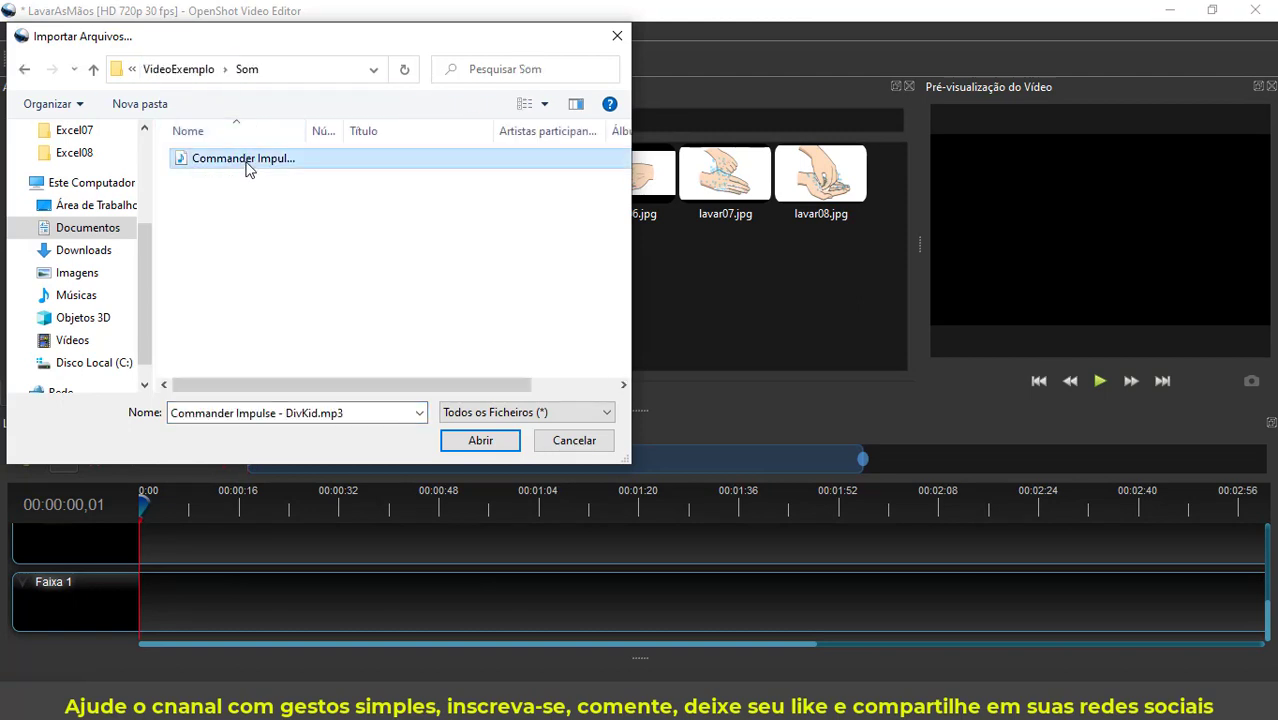
left_click(476, 448)
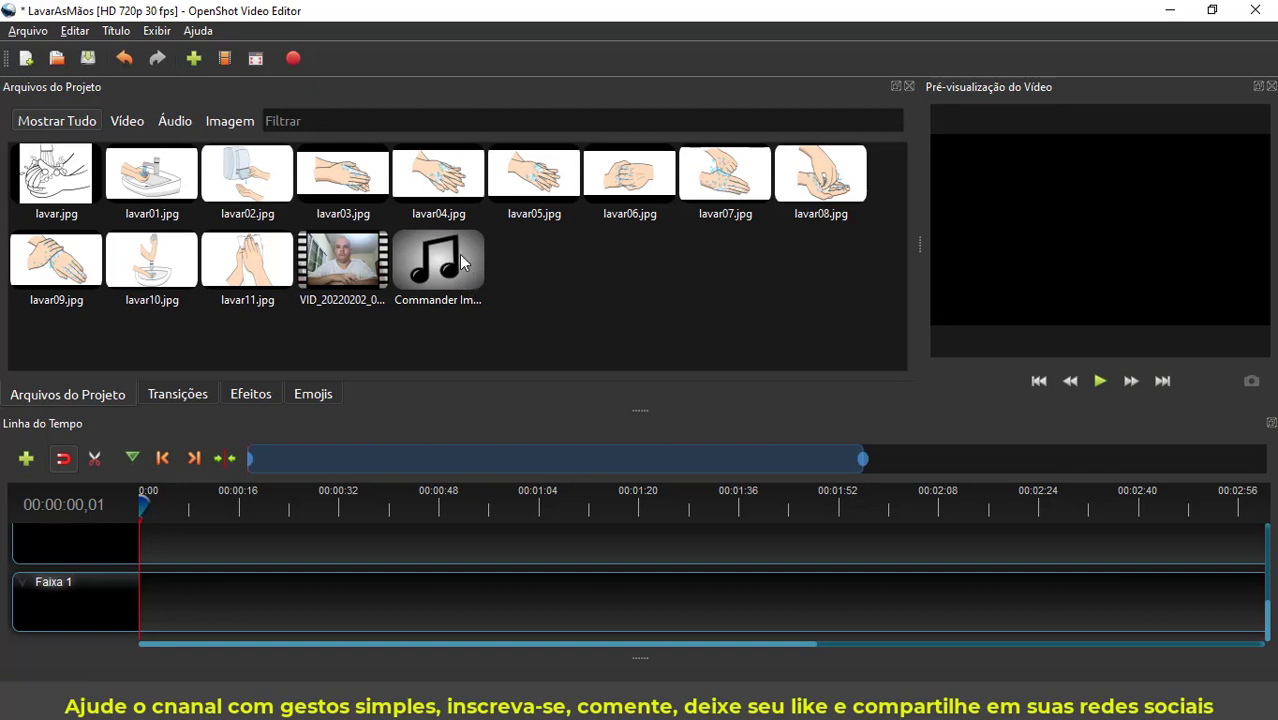
left_click(89, 59)
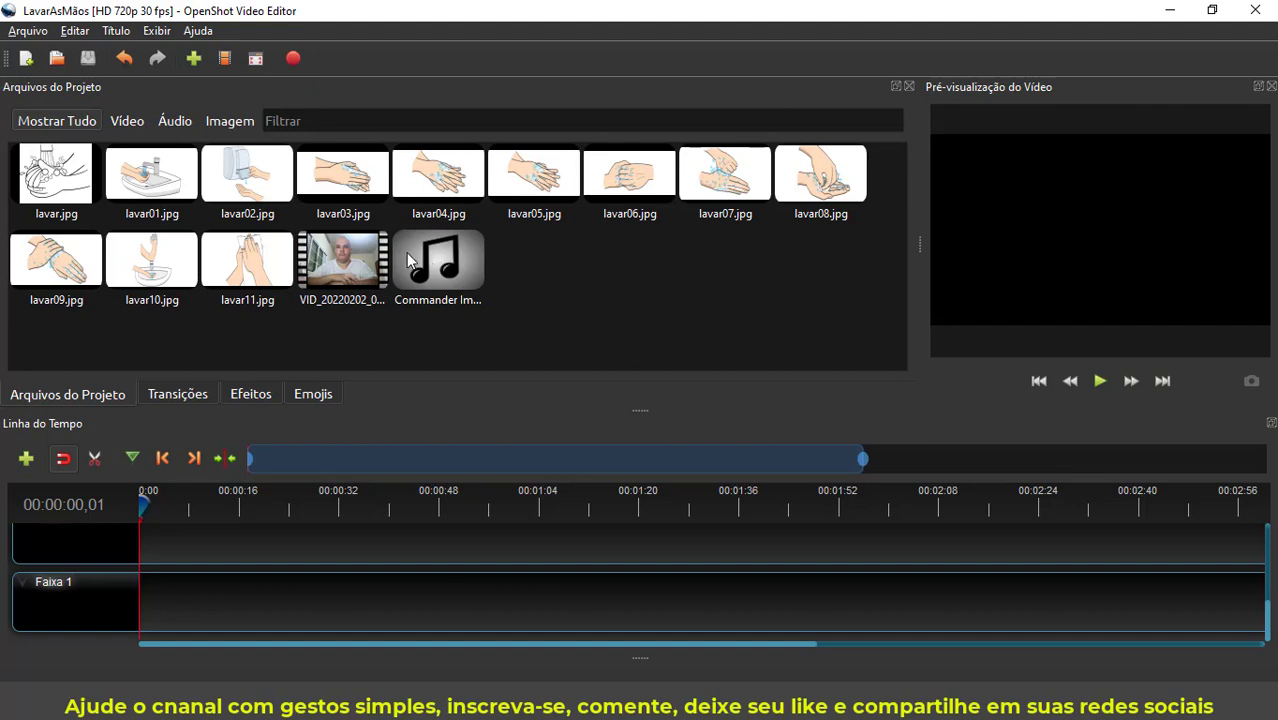
Step: Place the VID_20220202 video clip at the start of Faixa 1 and enlarge the timeline area to show more tracks
left_click_drag(360, 258, 122, 596)
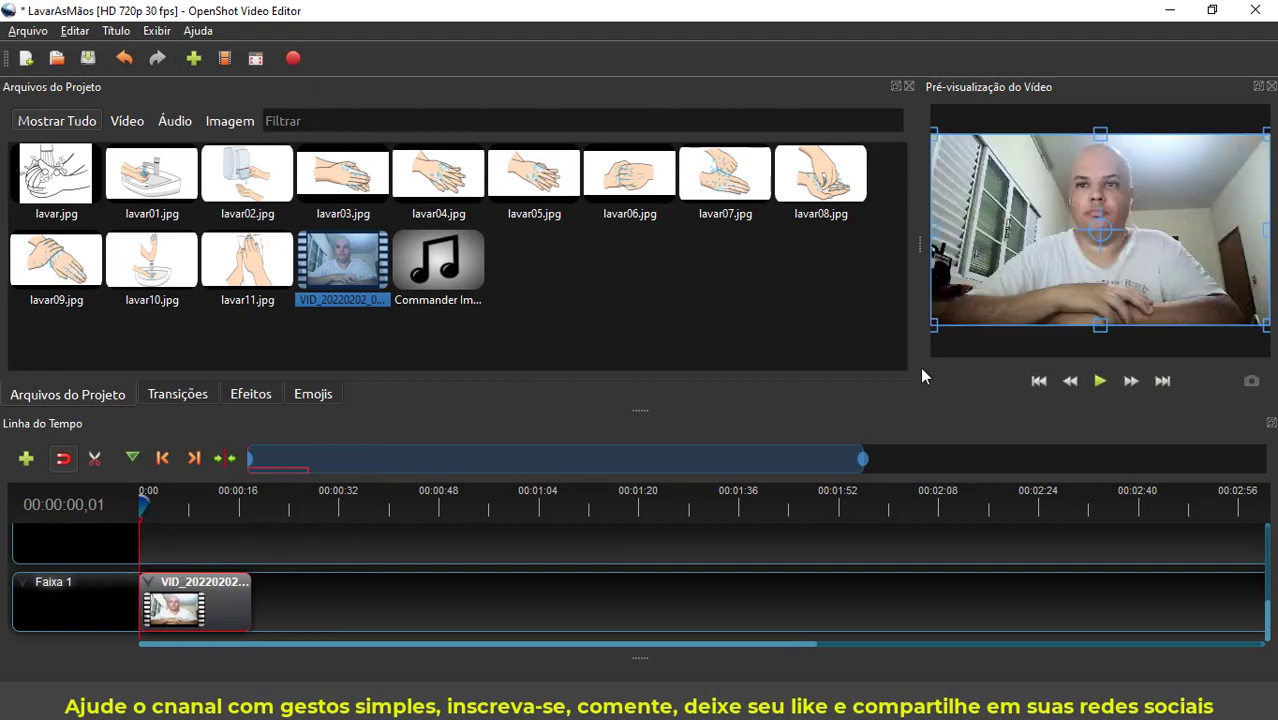
left_click_drag(645, 411, 659, 353)
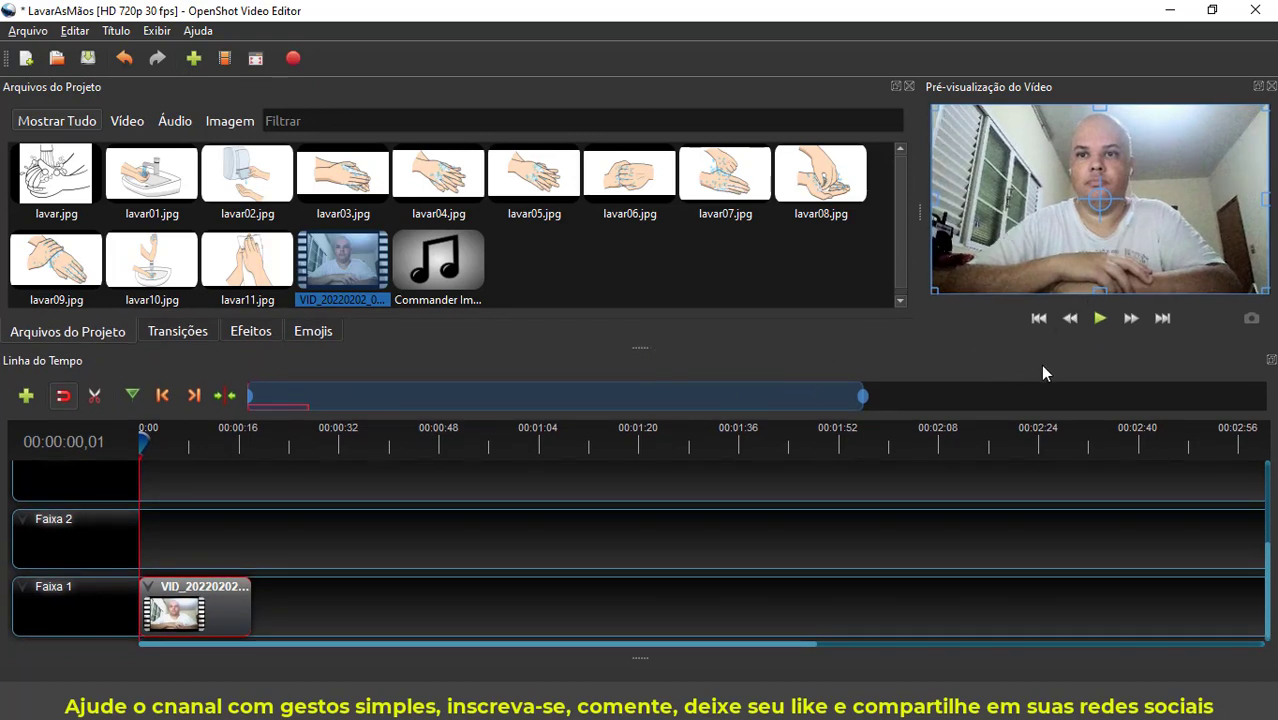
Step: Preview the video clip on Faixa 1, cut it at 00:00:16,07, delete the leftover end piece and save the project
left_click(1099, 318)
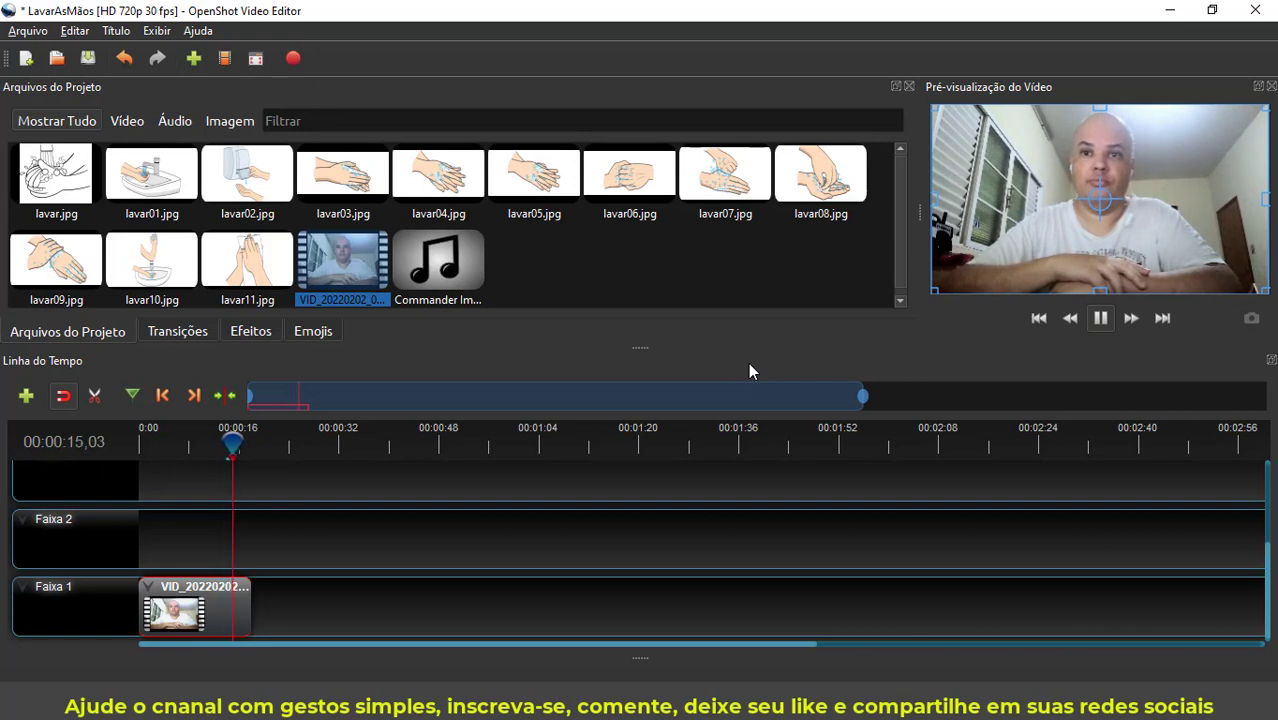
left_click(1098, 319)
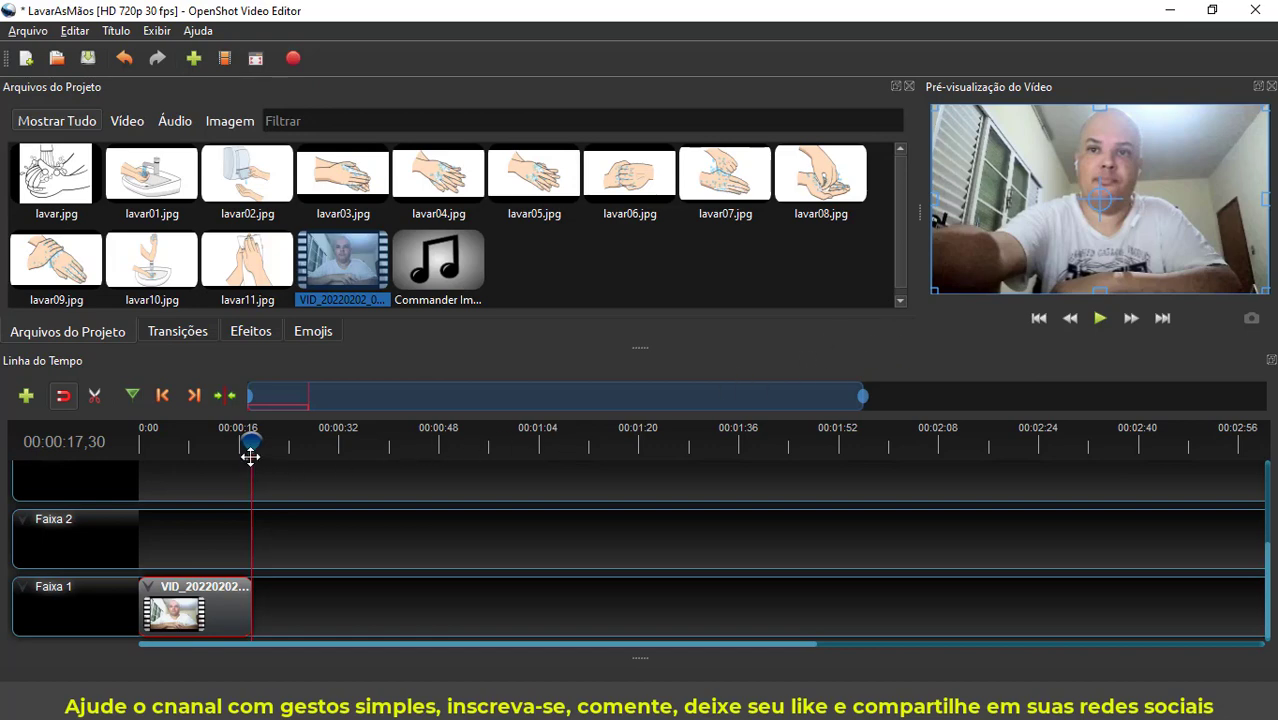
left_click_drag(249, 456, 242, 466)
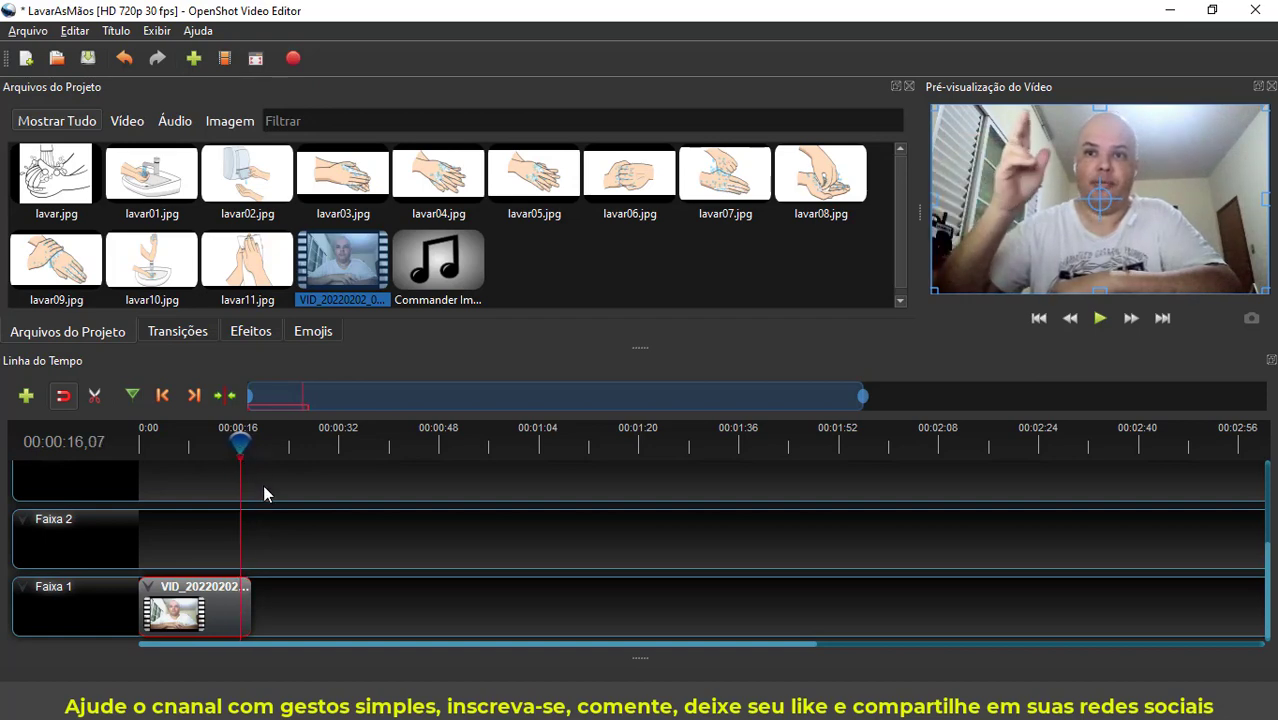
left_click(95, 400)
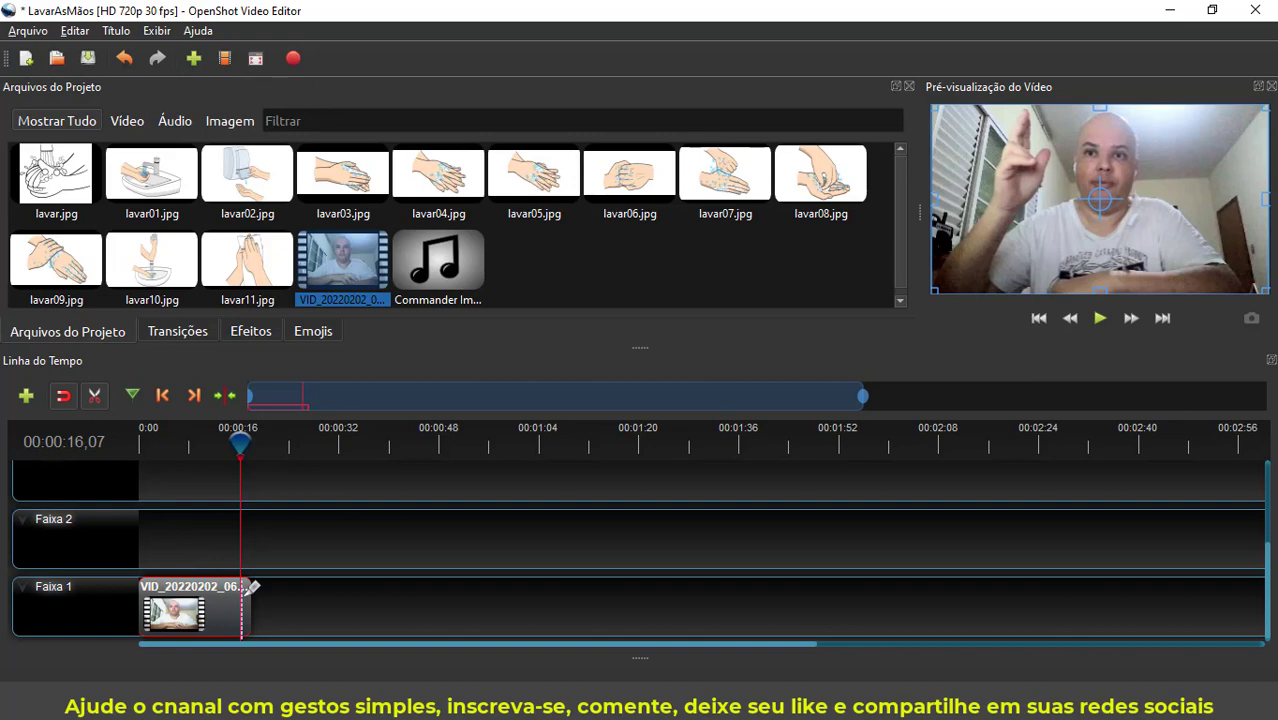
left_click(250, 595)
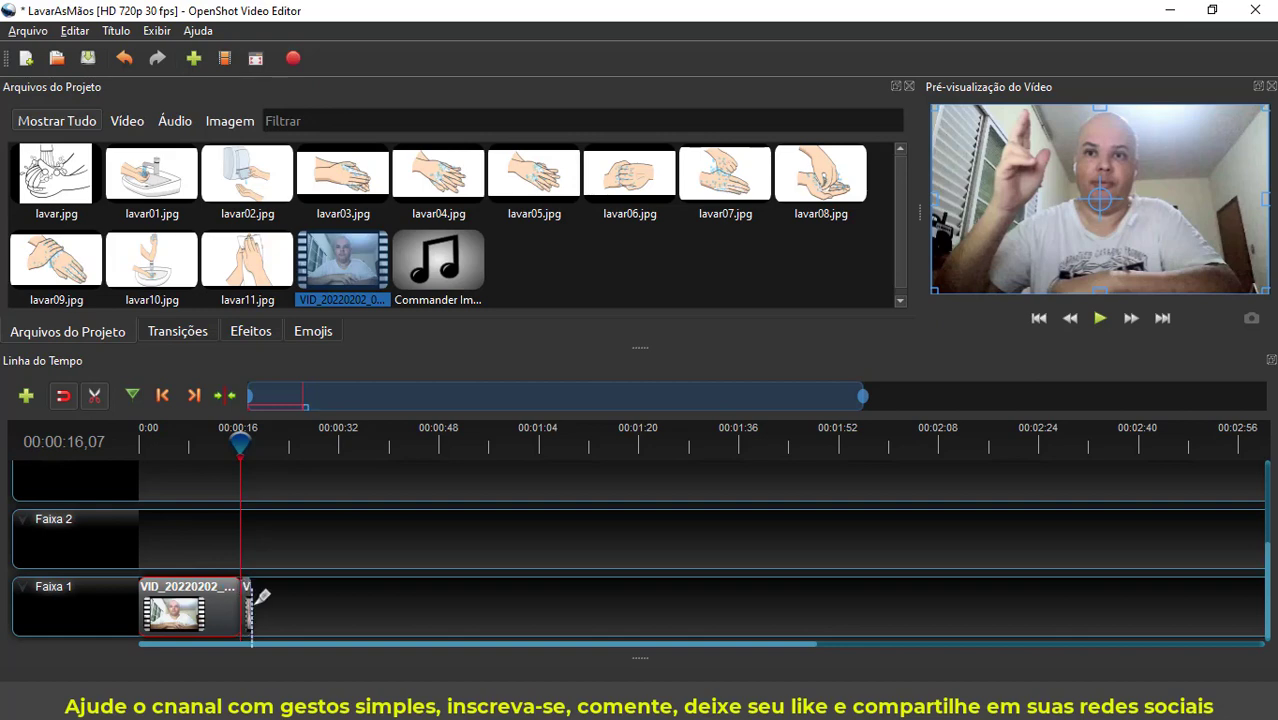
left_click(97, 396)
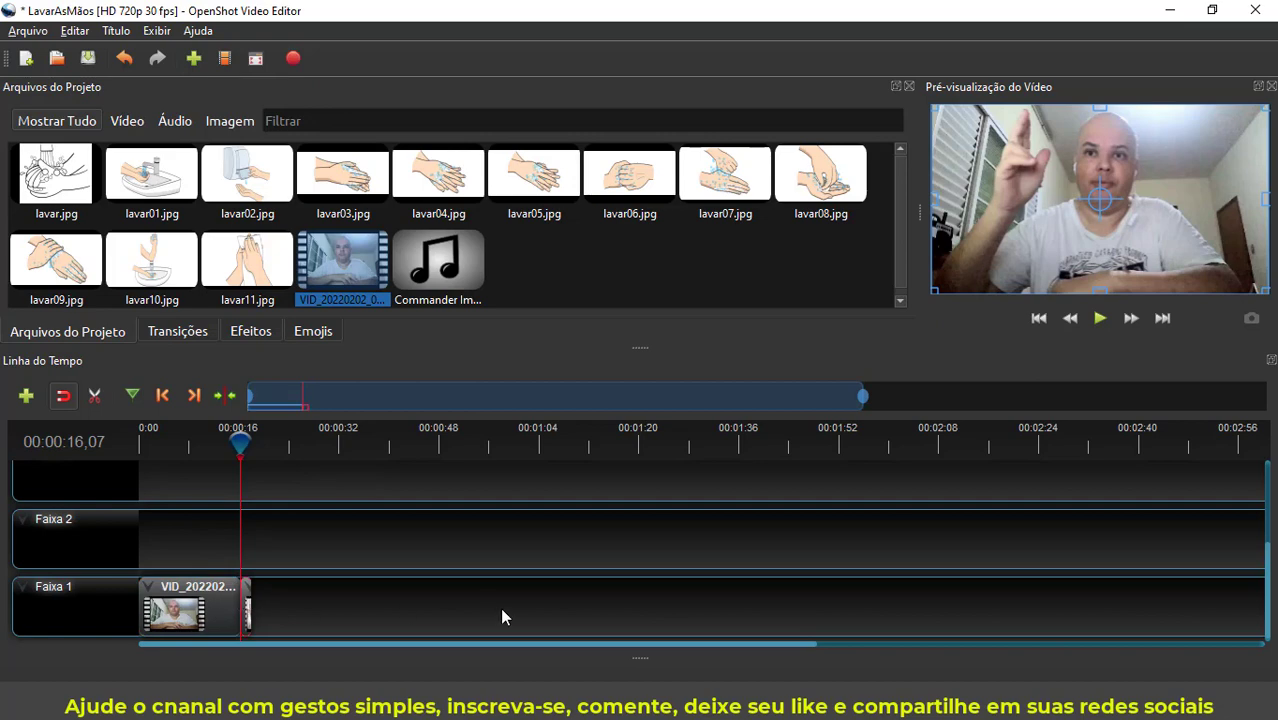
key("Delete")
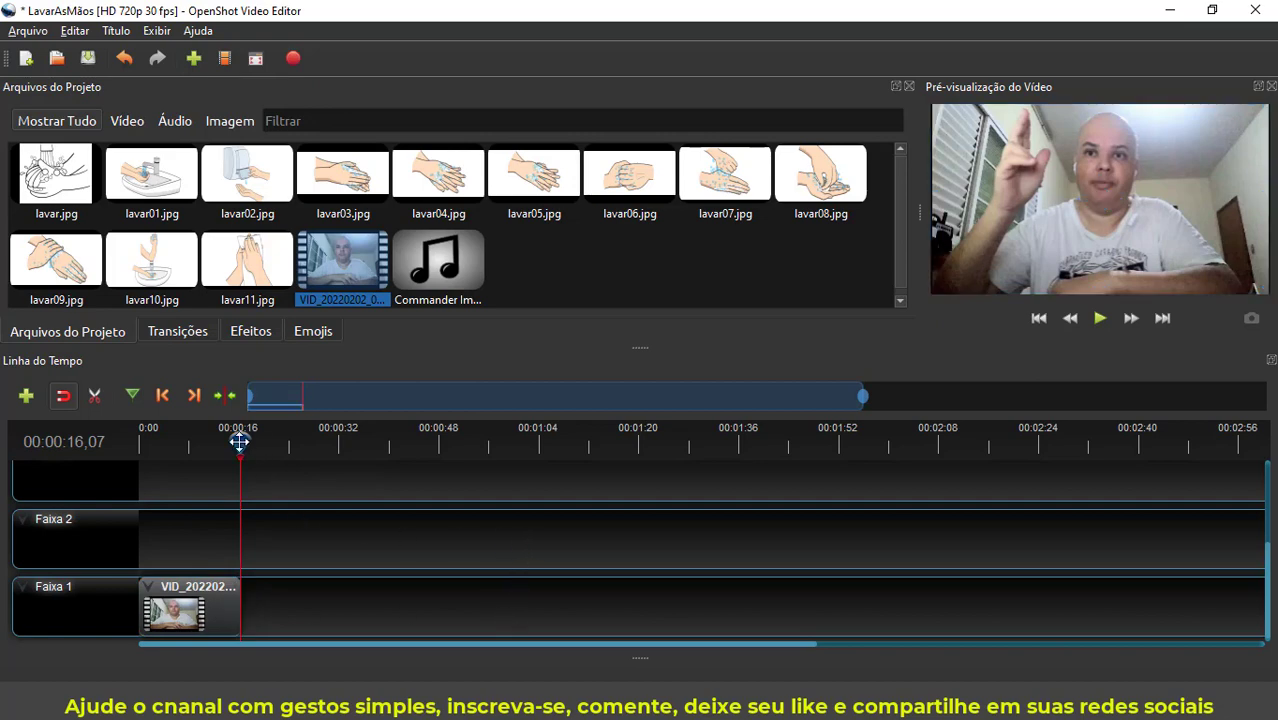
left_click(87, 60)
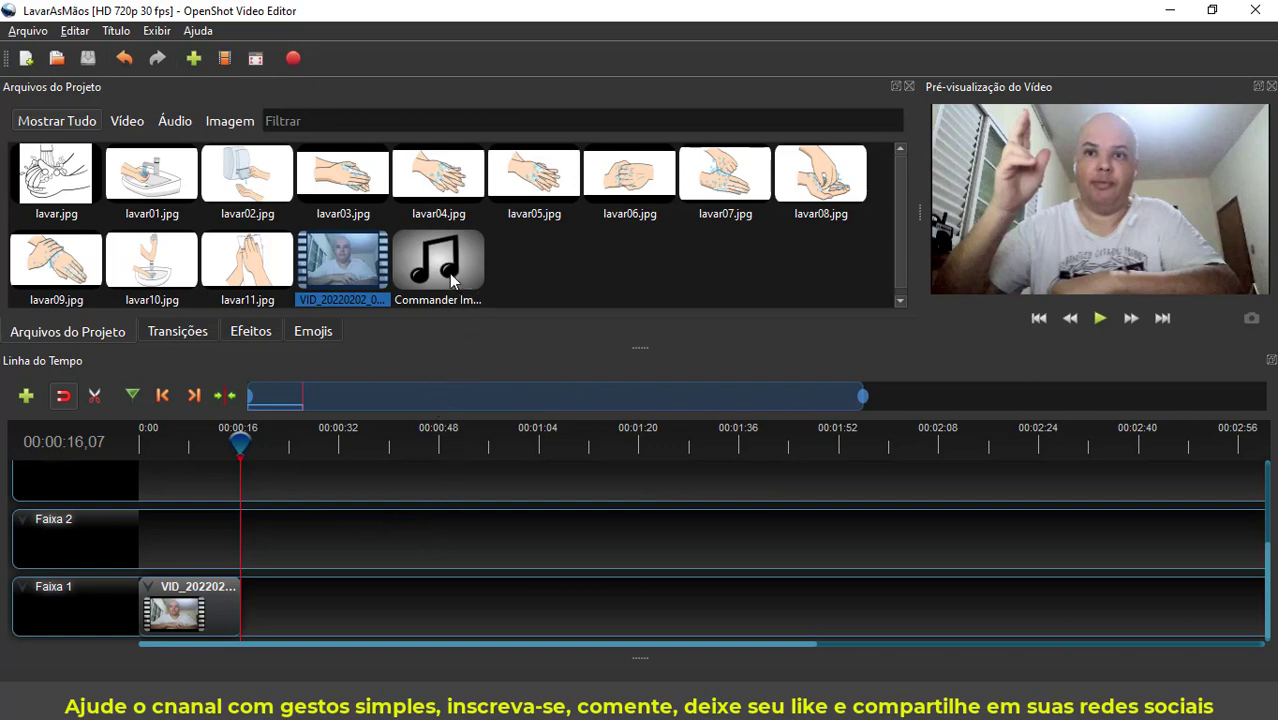
Step: Place the Commander Impulse - DivKid.mp3 music on Faixa 1 directly after the video clip and save the project
left_click_drag(452, 283, 243, 602)
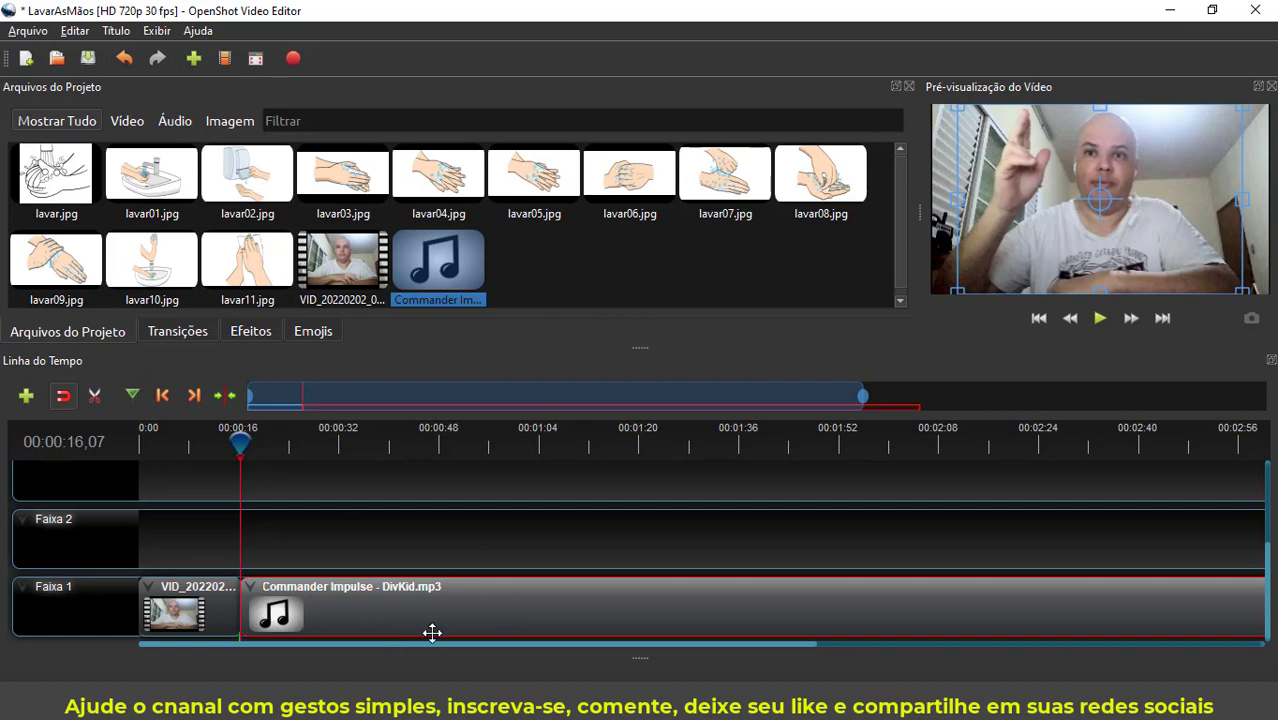
left_click(86, 60)
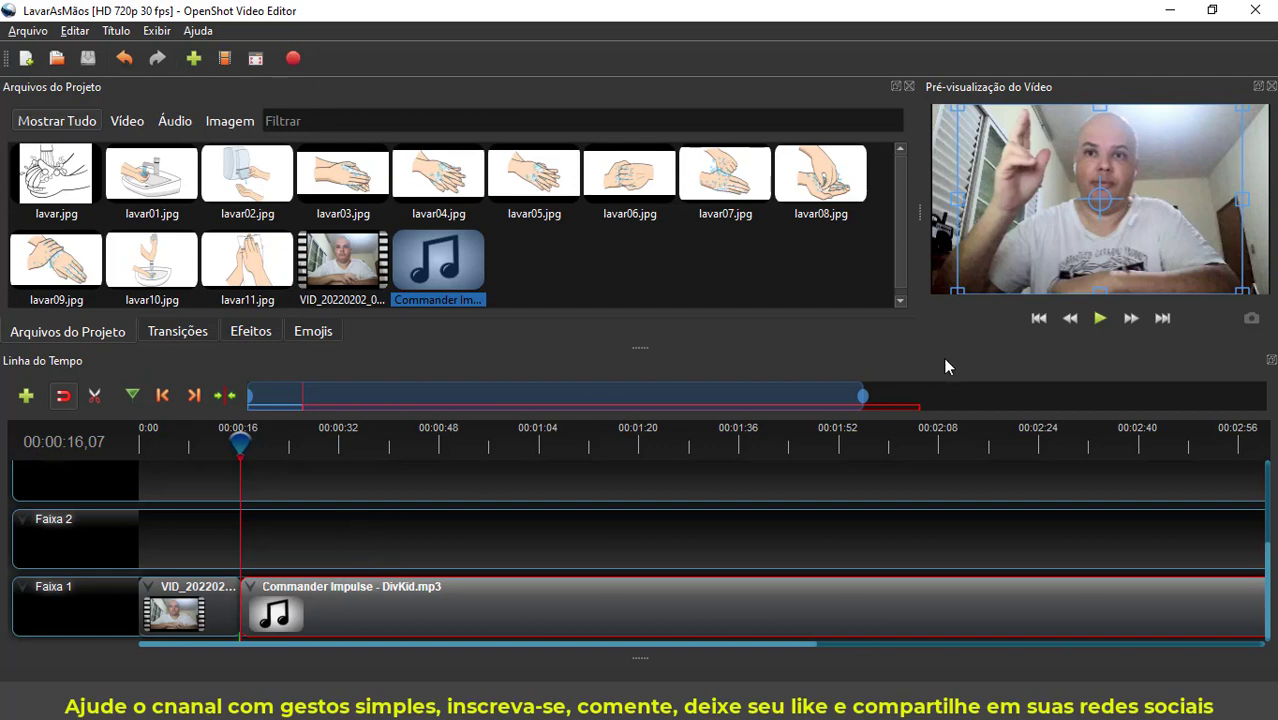
Step: Play back the music on Faixa 1 and the end of the video clip just before it
left_click(1099, 322)
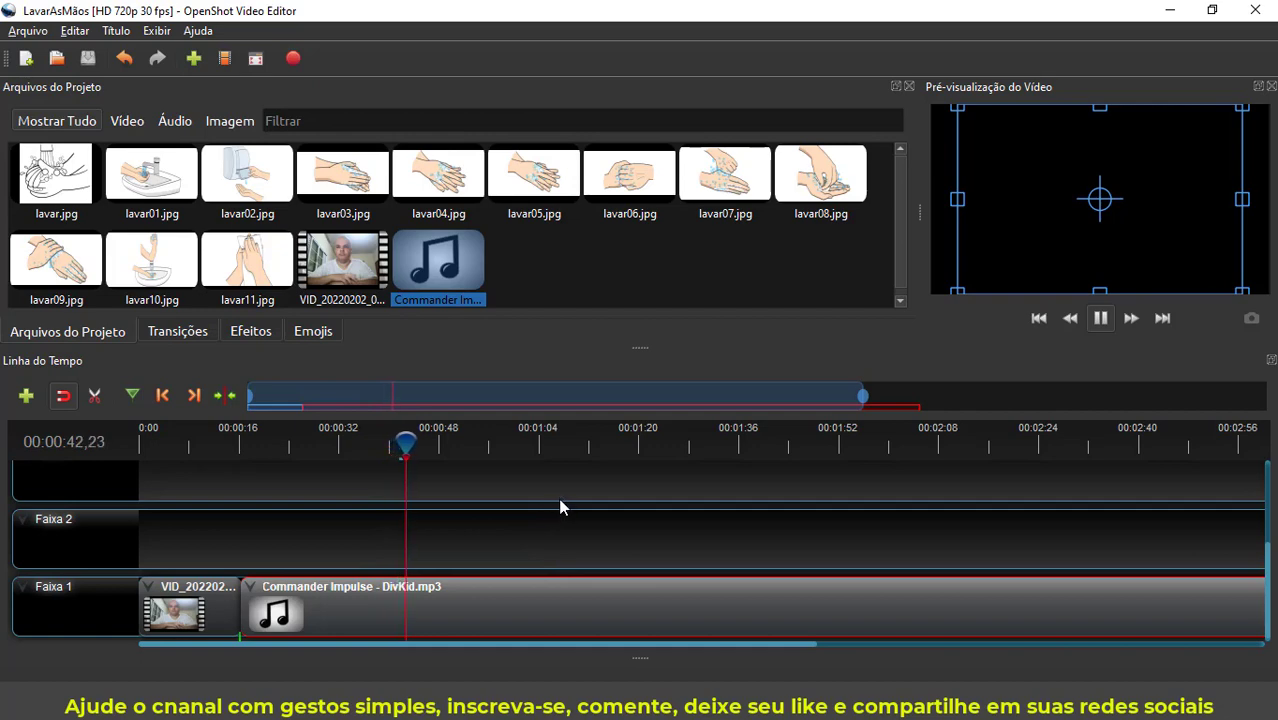
left_click_drag(466, 642, 436, 650)
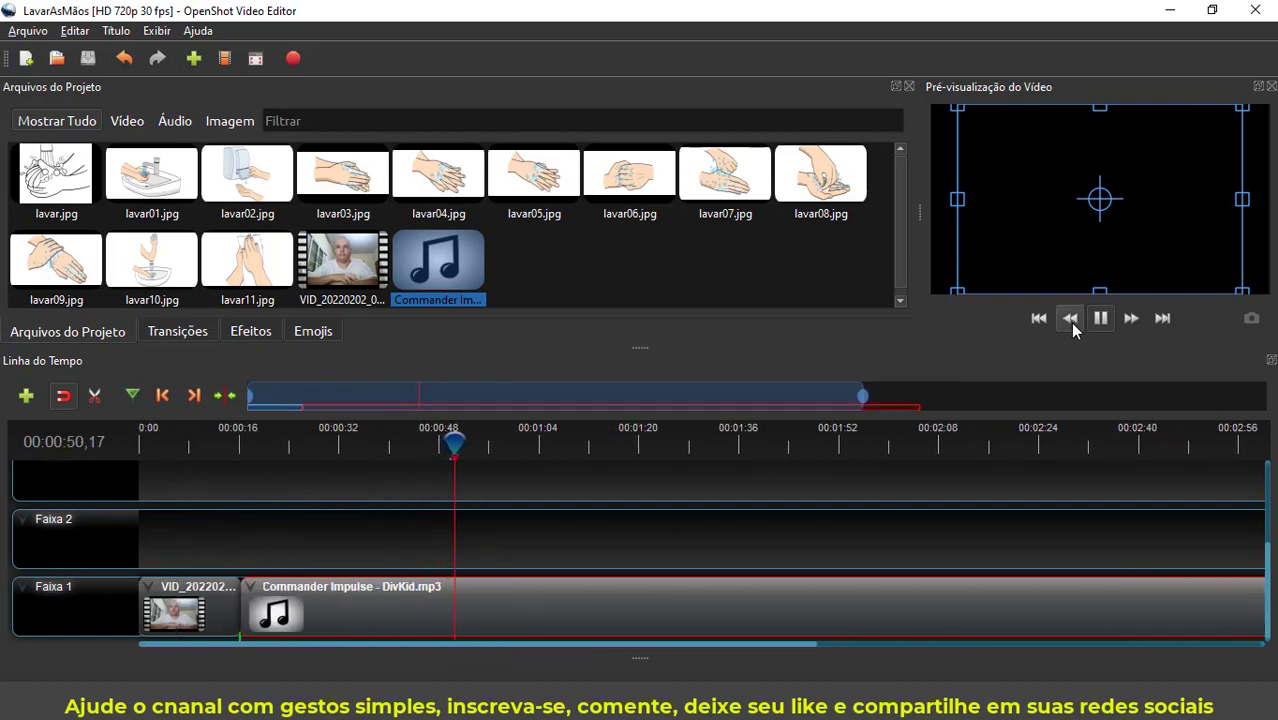
left_click(1100, 318)
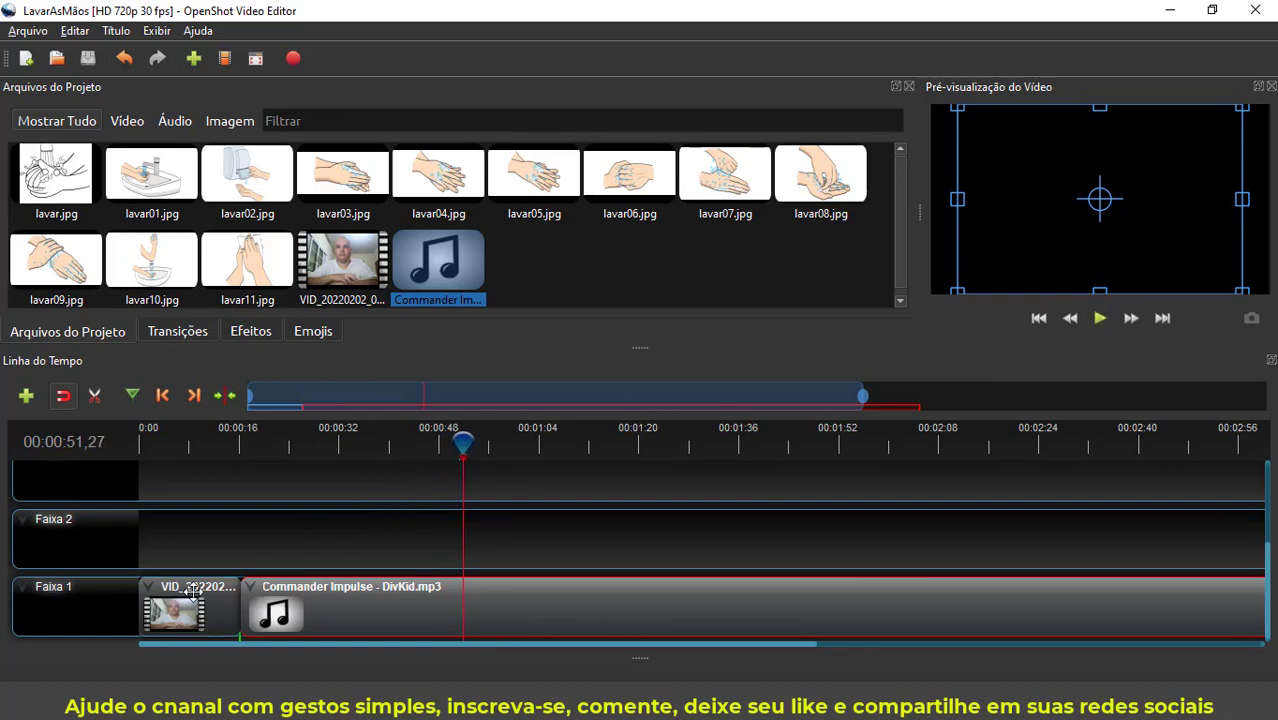
left_click_drag(464, 442, 220, 449)
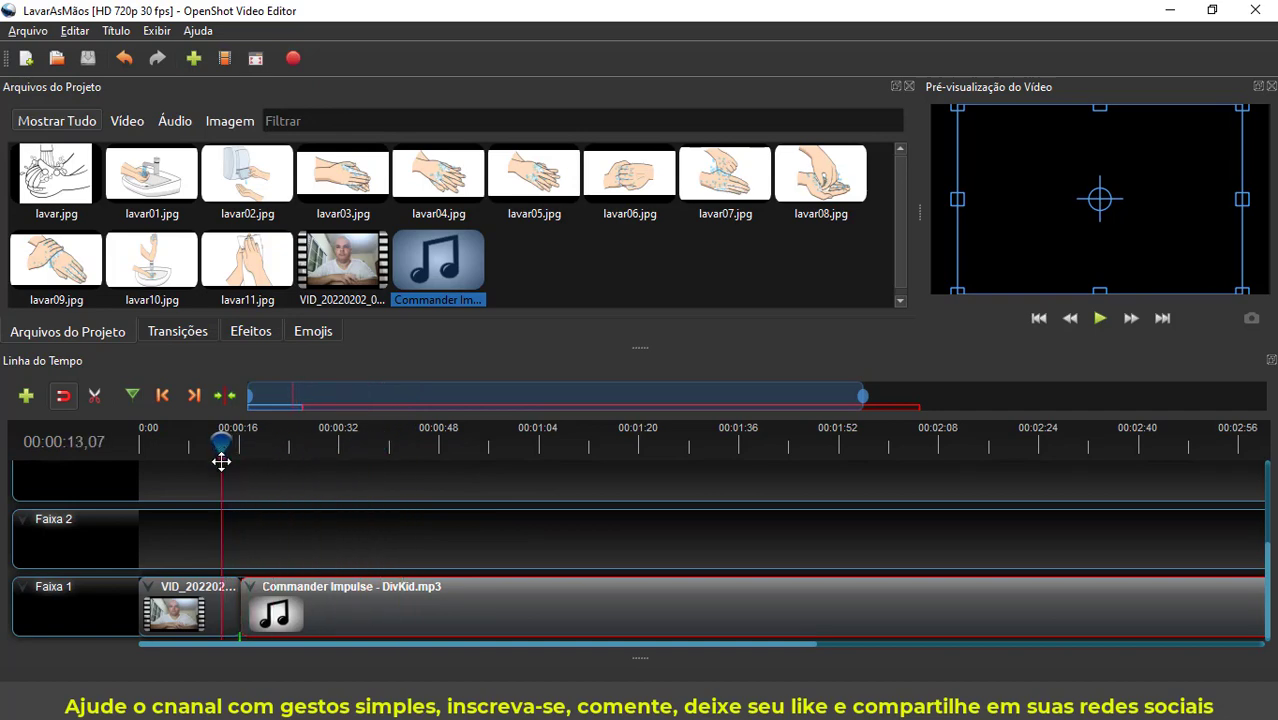
left_click(1099, 318)
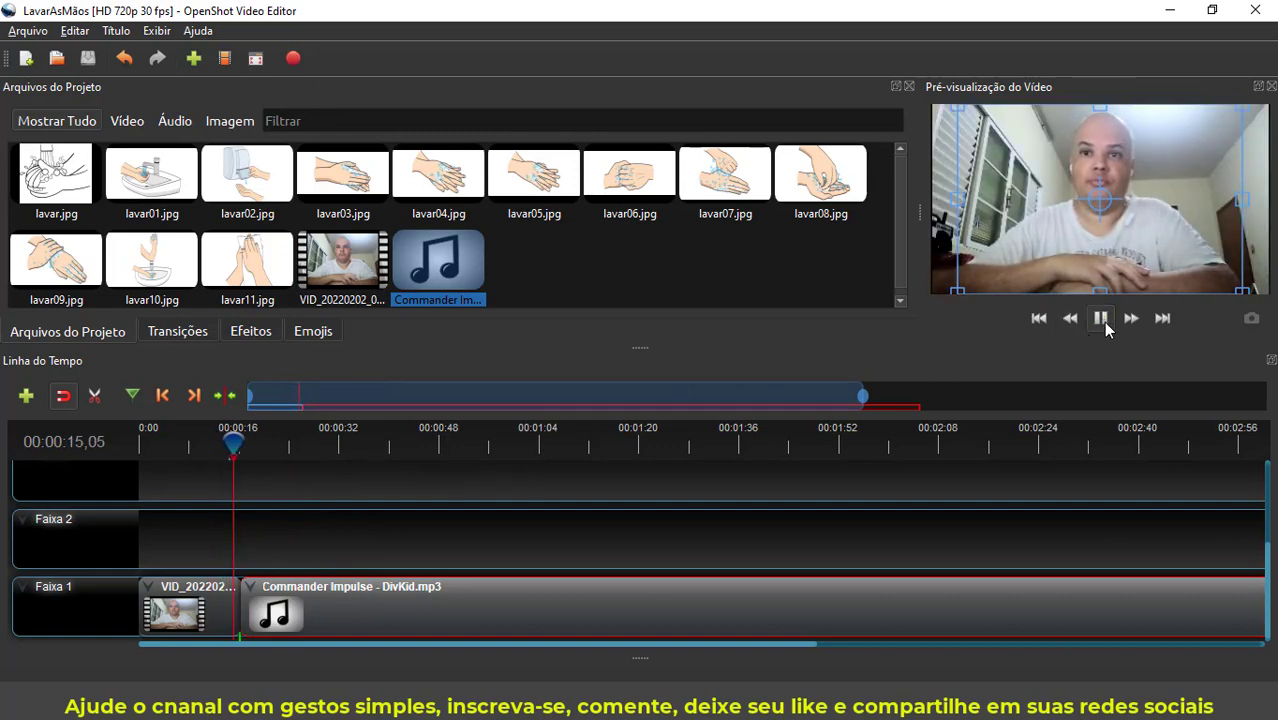
left_click(1102, 320)
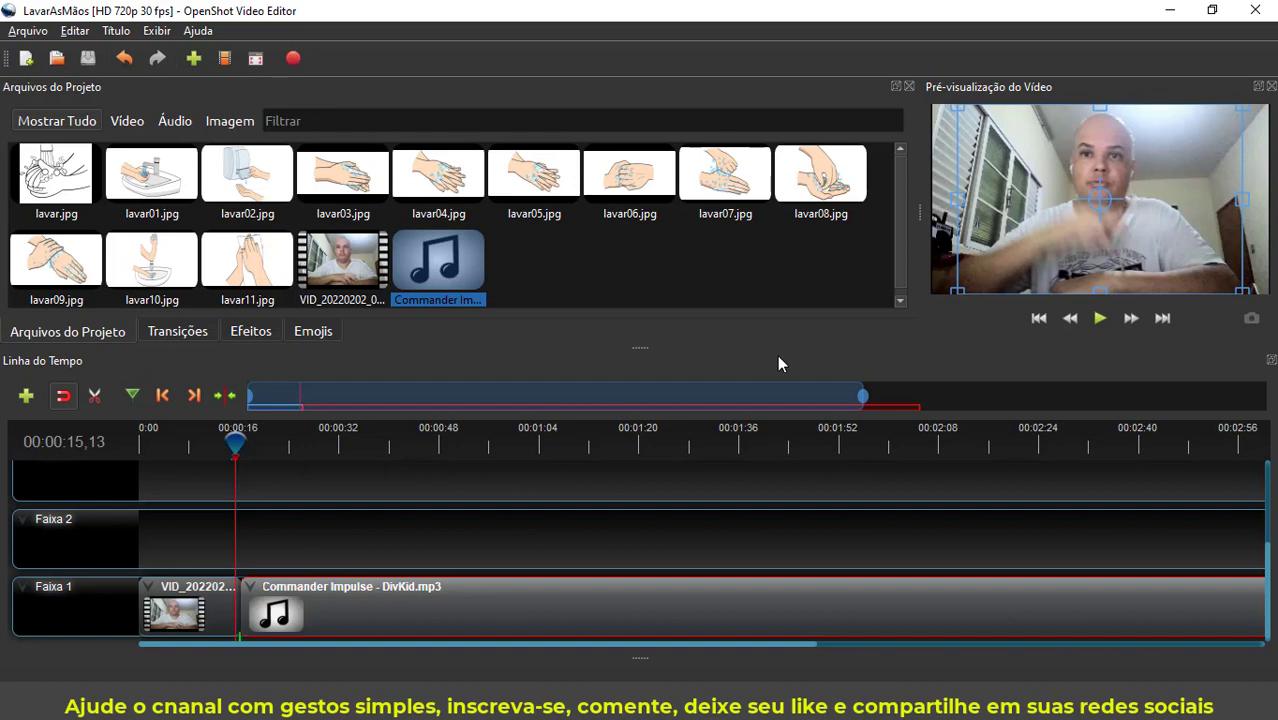
Step: Place lavar01.jpg to lavar04.jpg consecutively on Faixa 2 from 00:00:16,07, extending each image to about 16 seconds
left_click_drag(234, 442, 240, 443)
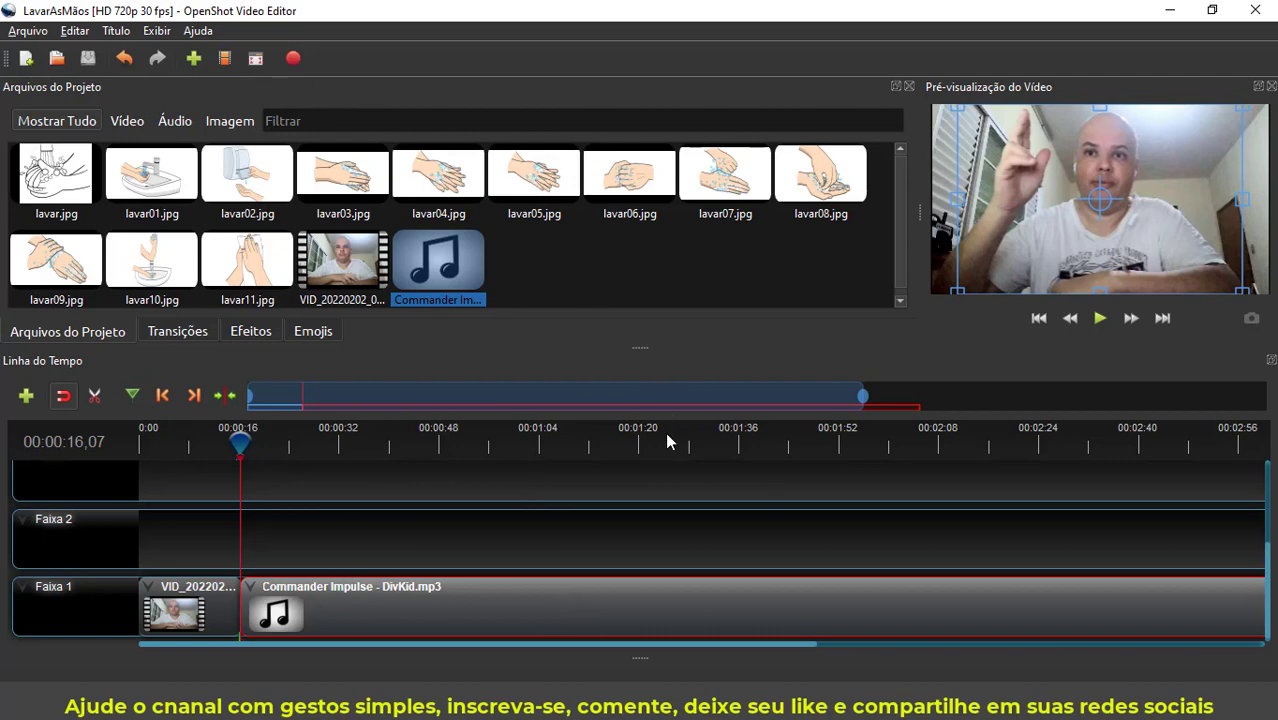
left_click_drag(152, 195, 336, 546)
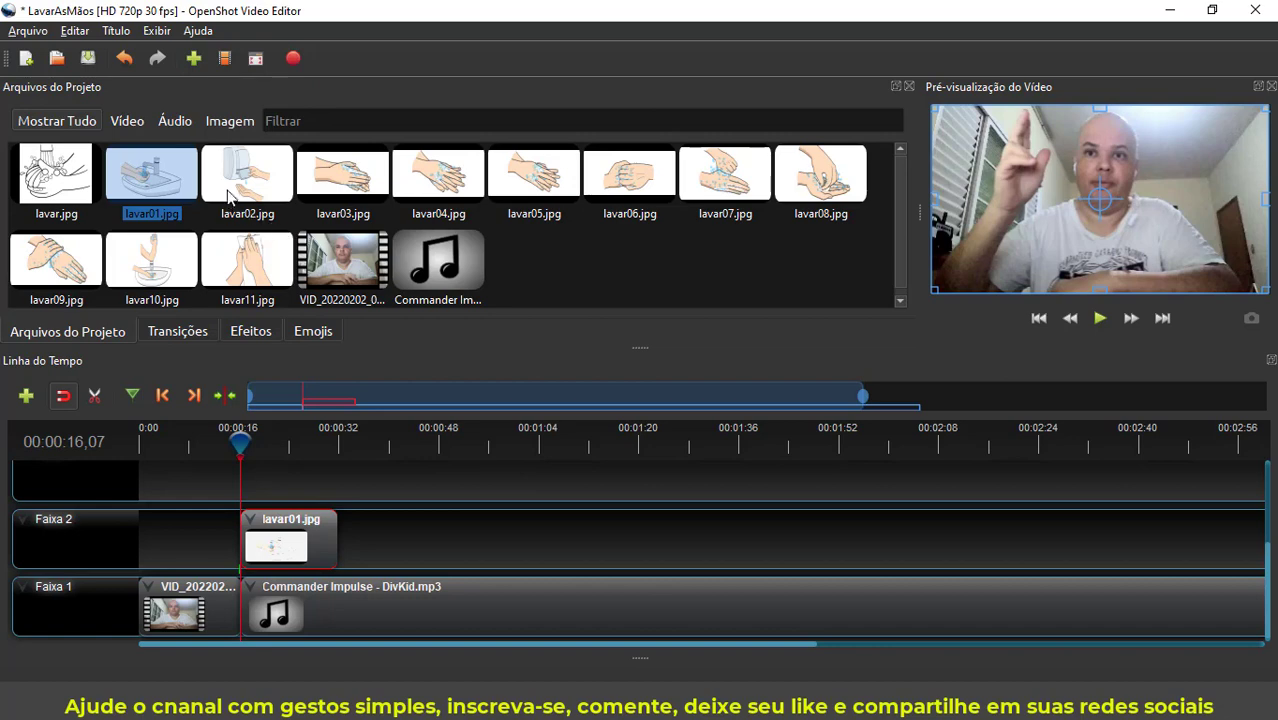
left_click_drag(235, 195, 437, 542)
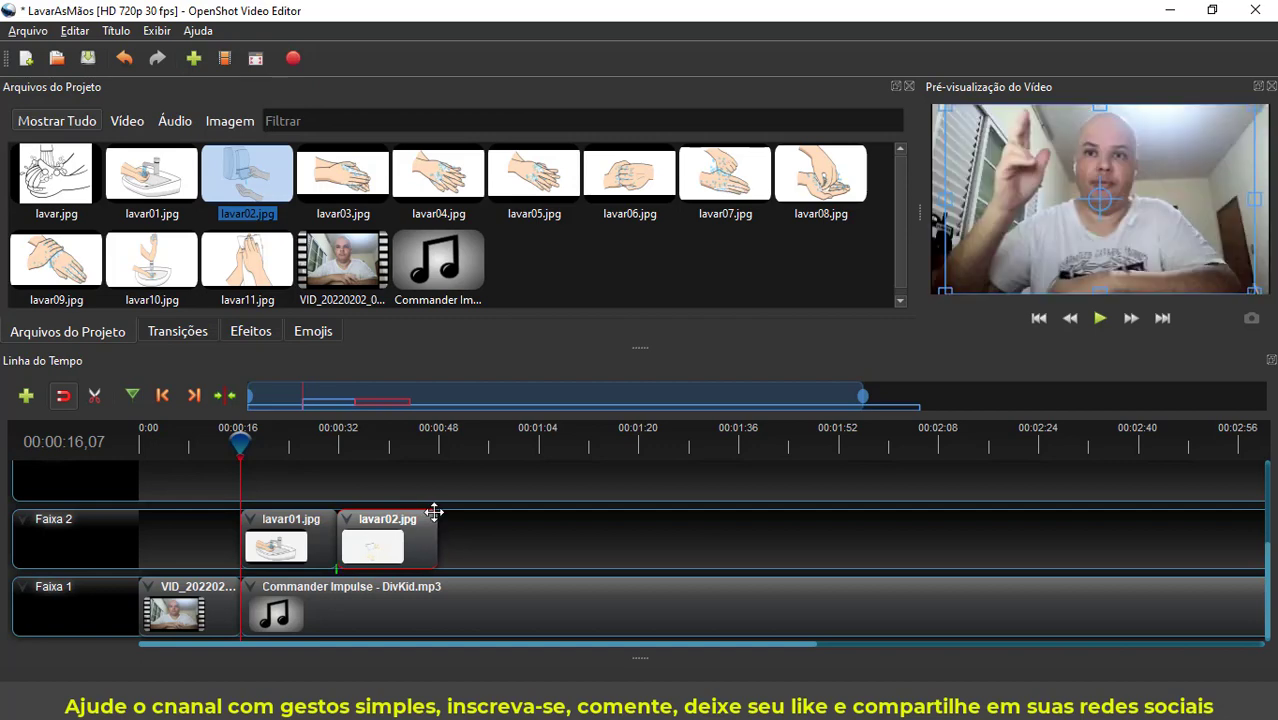
left_click_drag(355, 176, 539, 548)
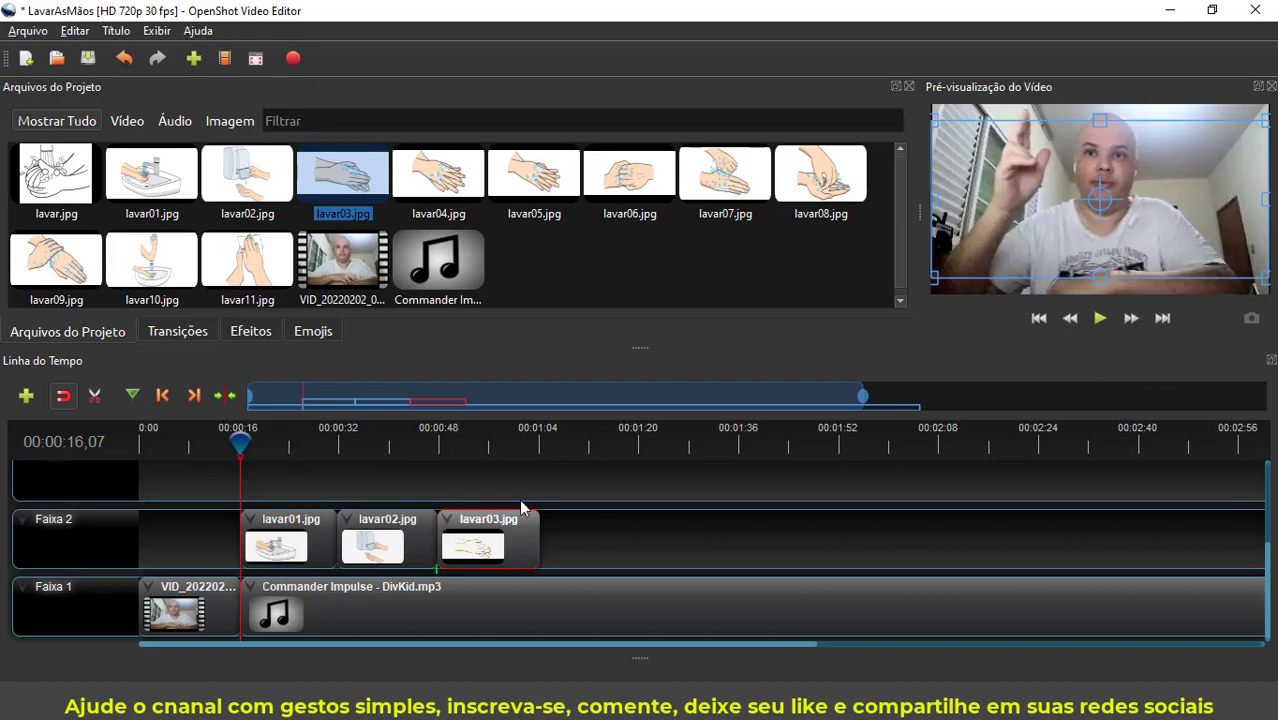
left_click_drag(450, 190, 636, 543)
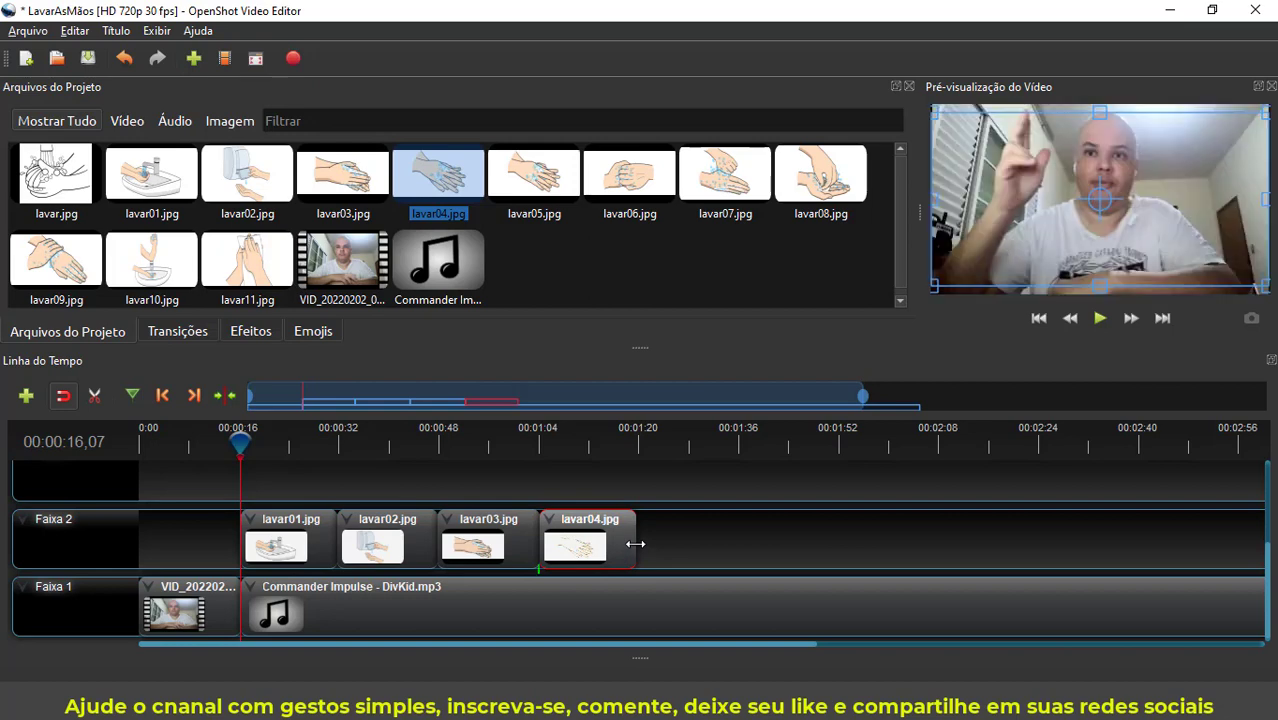
Step: Append lavar05.jpg to lavar08.jpg consecutively on Faixa 2, each about 16 seconds long, and save the project
left_click_drag(535, 200, 739, 547)
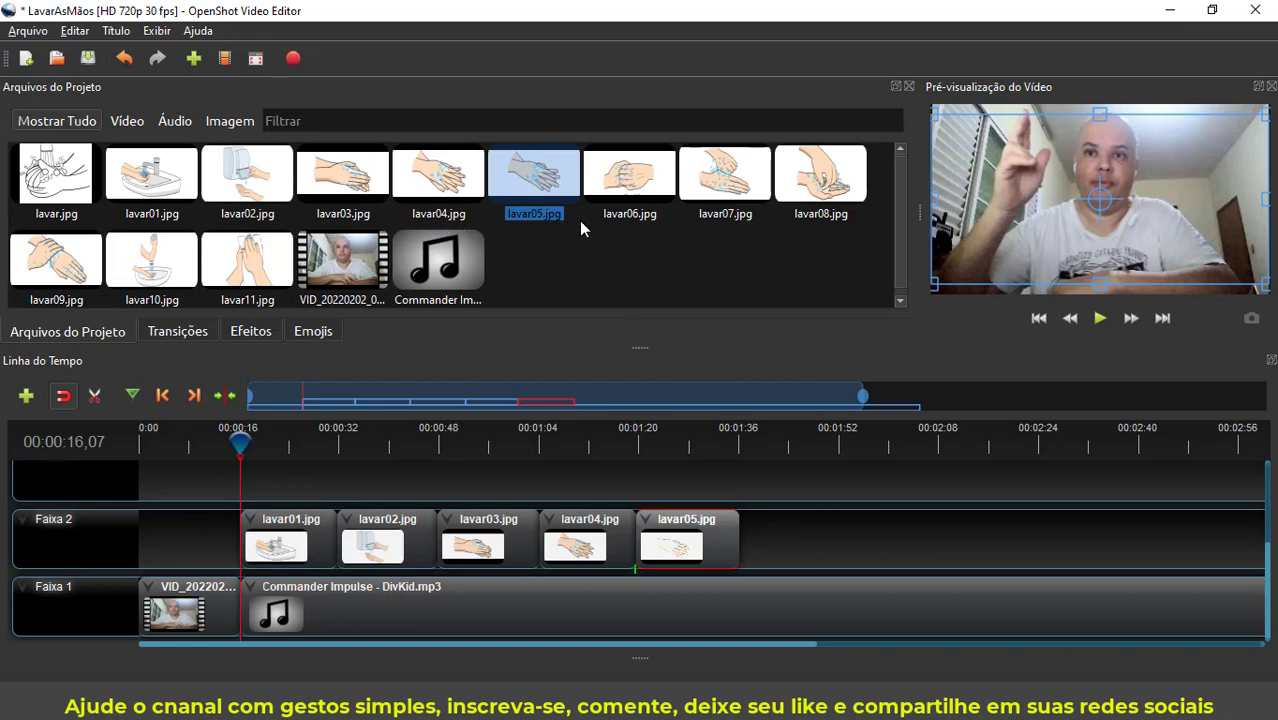
left_click_drag(624, 216, 833, 537)
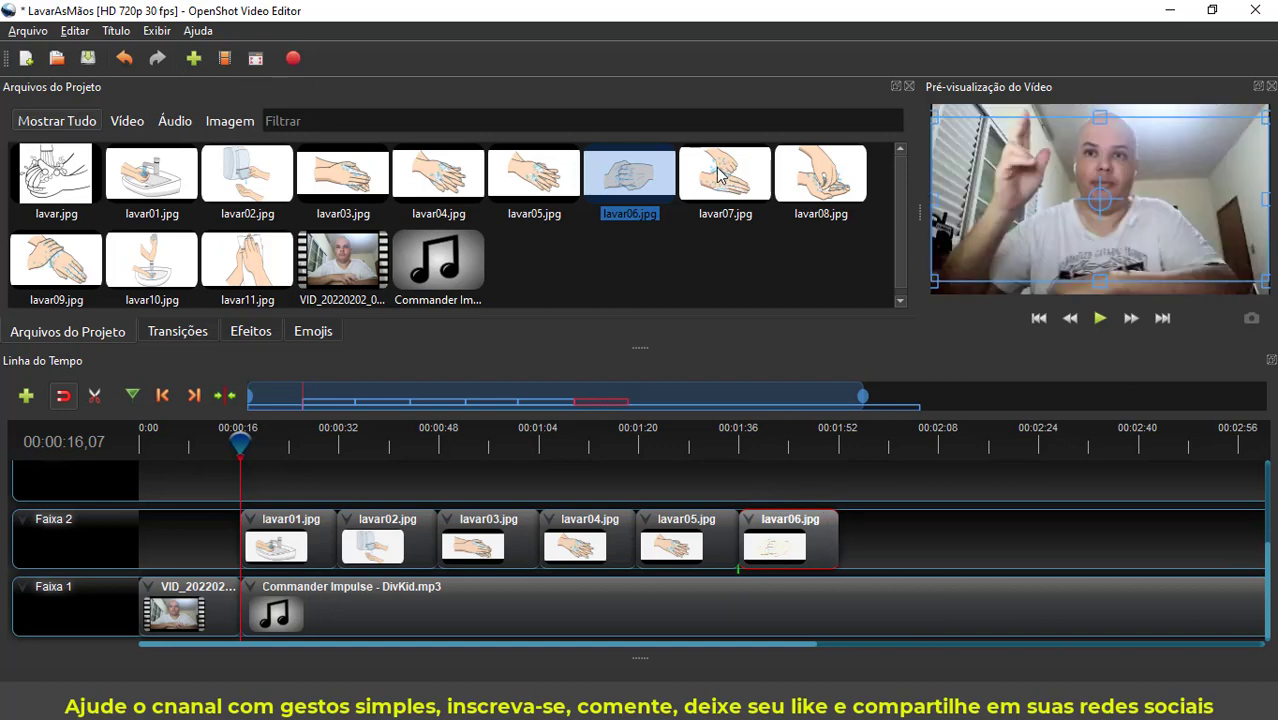
left_click_drag(724, 176, 937, 542)
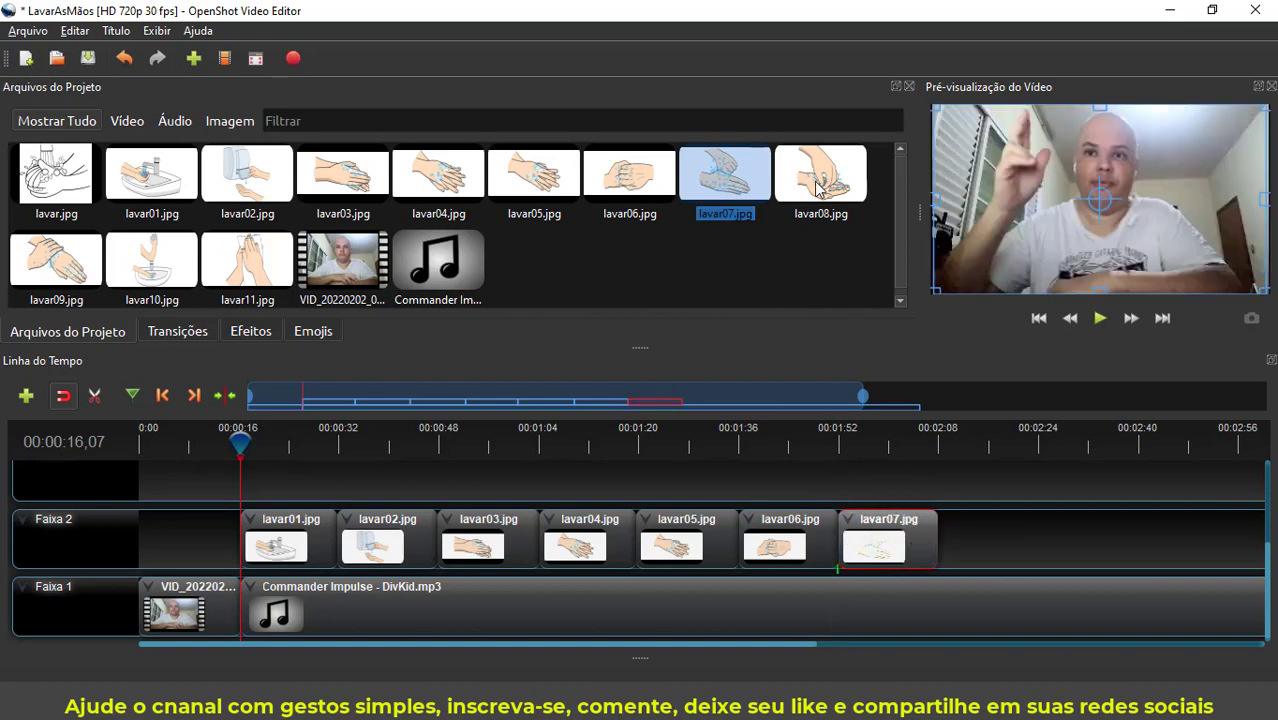
left_click_drag(820, 190, 1040, 542)
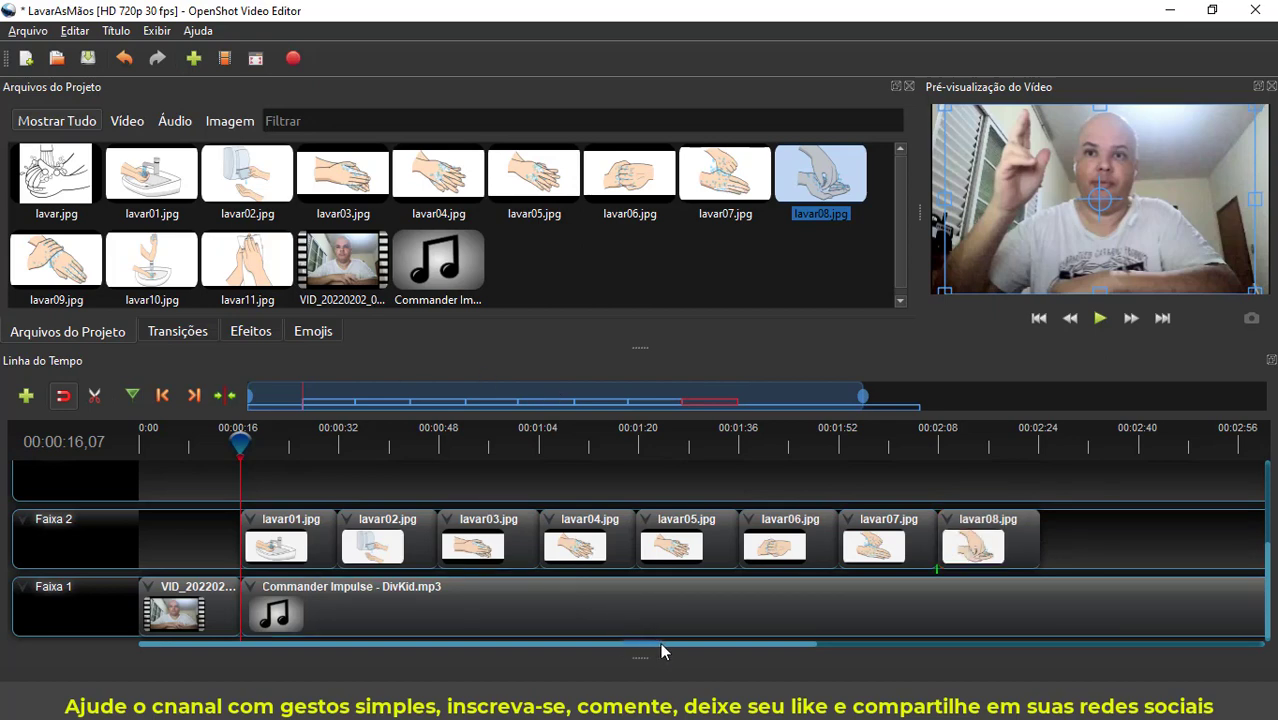
left_click_drag(660, 642, 806, 638)
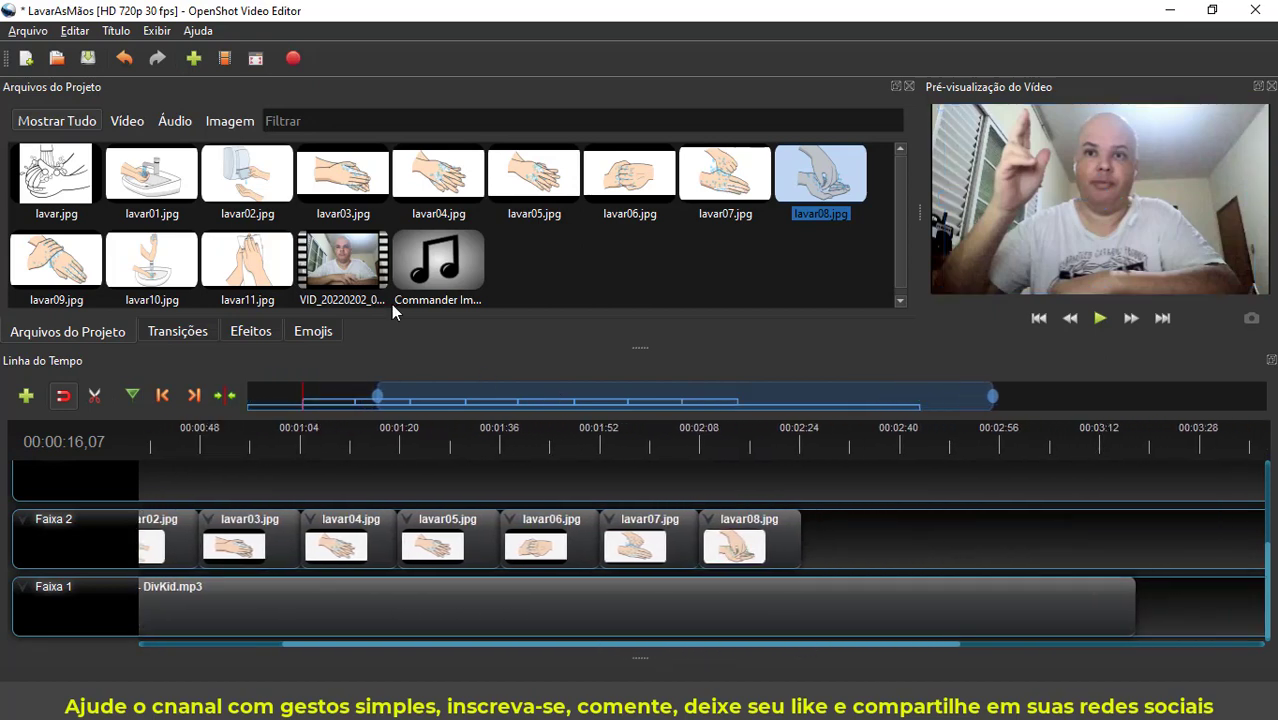
left_click(90, 60)
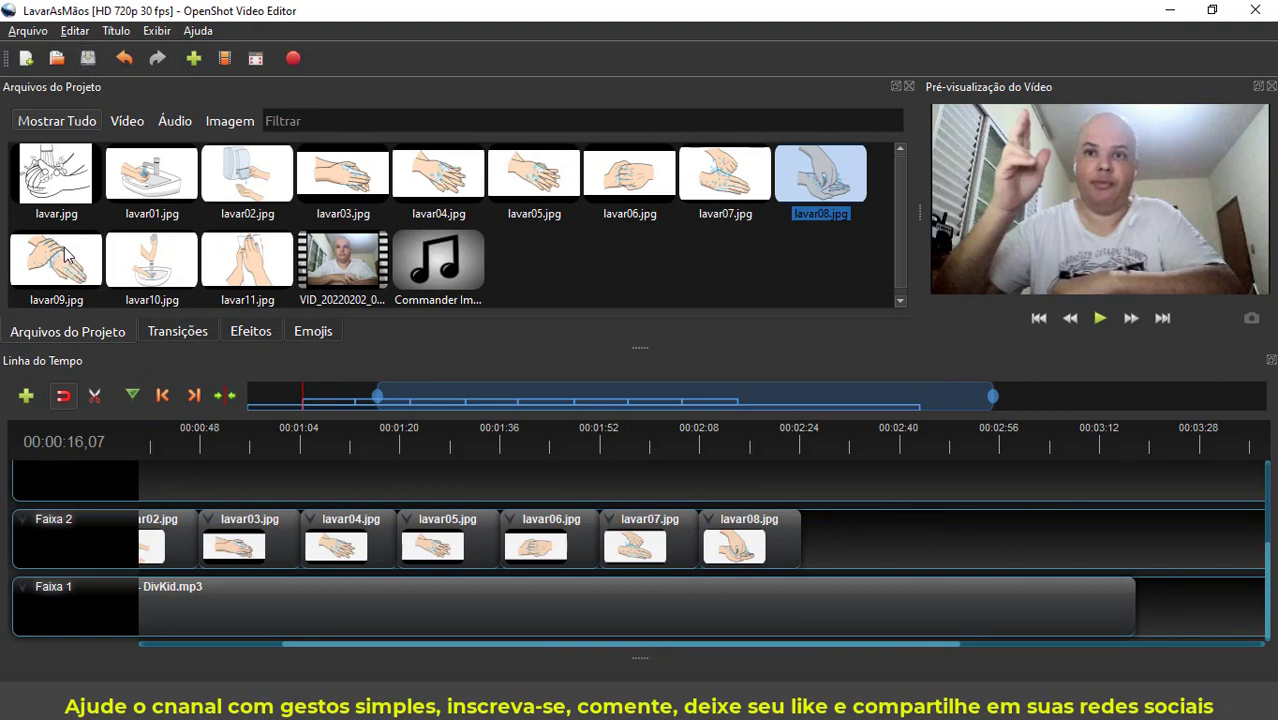
Step: Append lavar09.jpg and lavar10.jpg on Faixa 2 at about 16 seconds each, followed by lavar11.jpg extended to the end of the music
left_click_drag(65, 255, 802, 509)
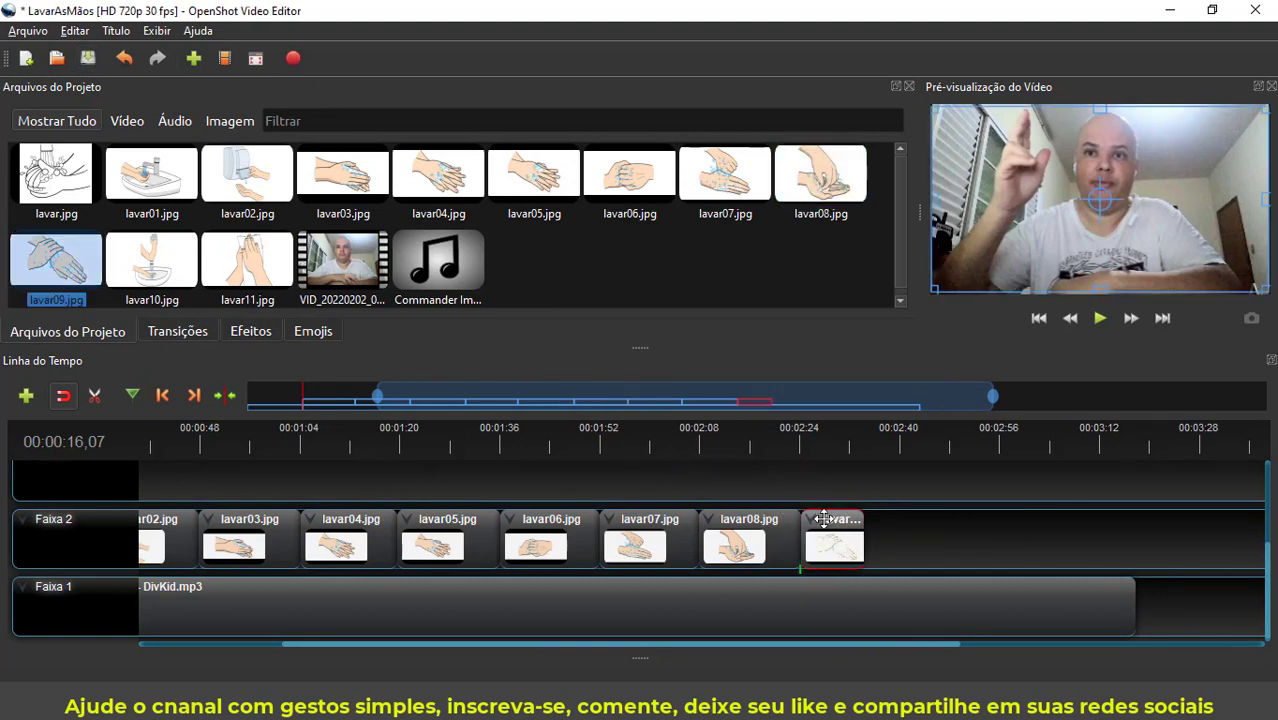
left_click_drag(866, 536, 900, 546)
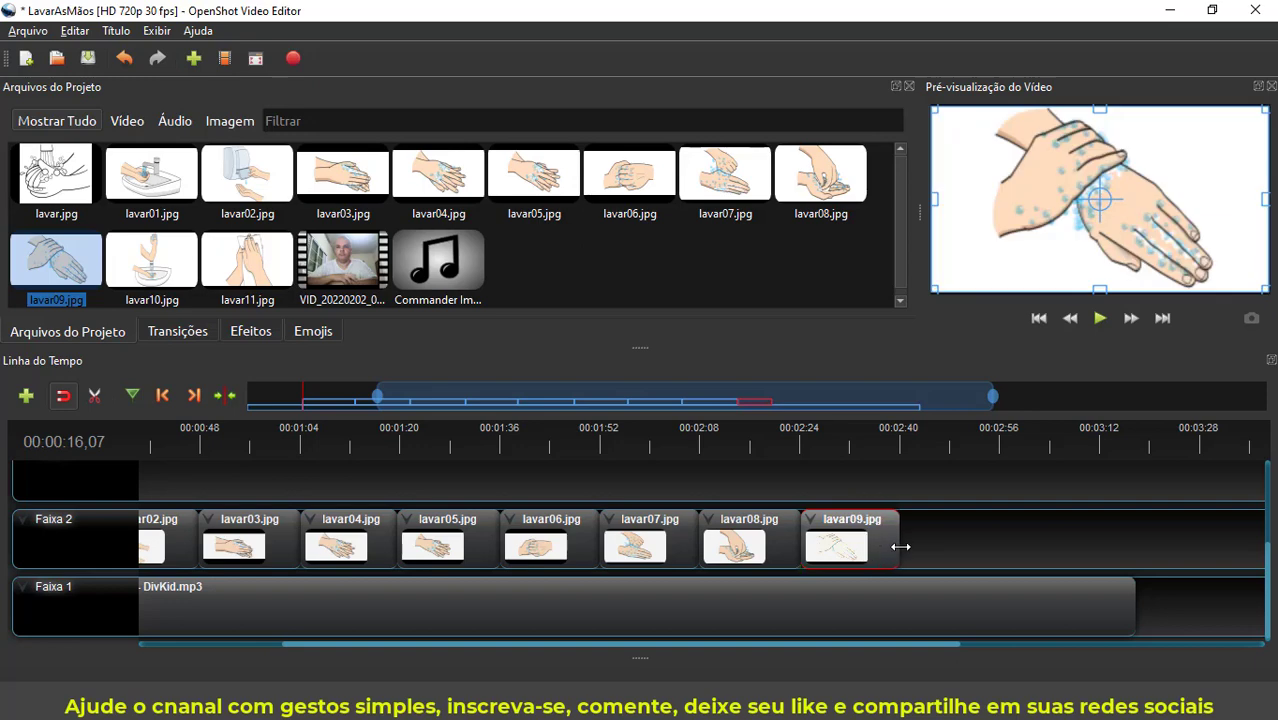
left_click_drag(150, 262, 998, 534)
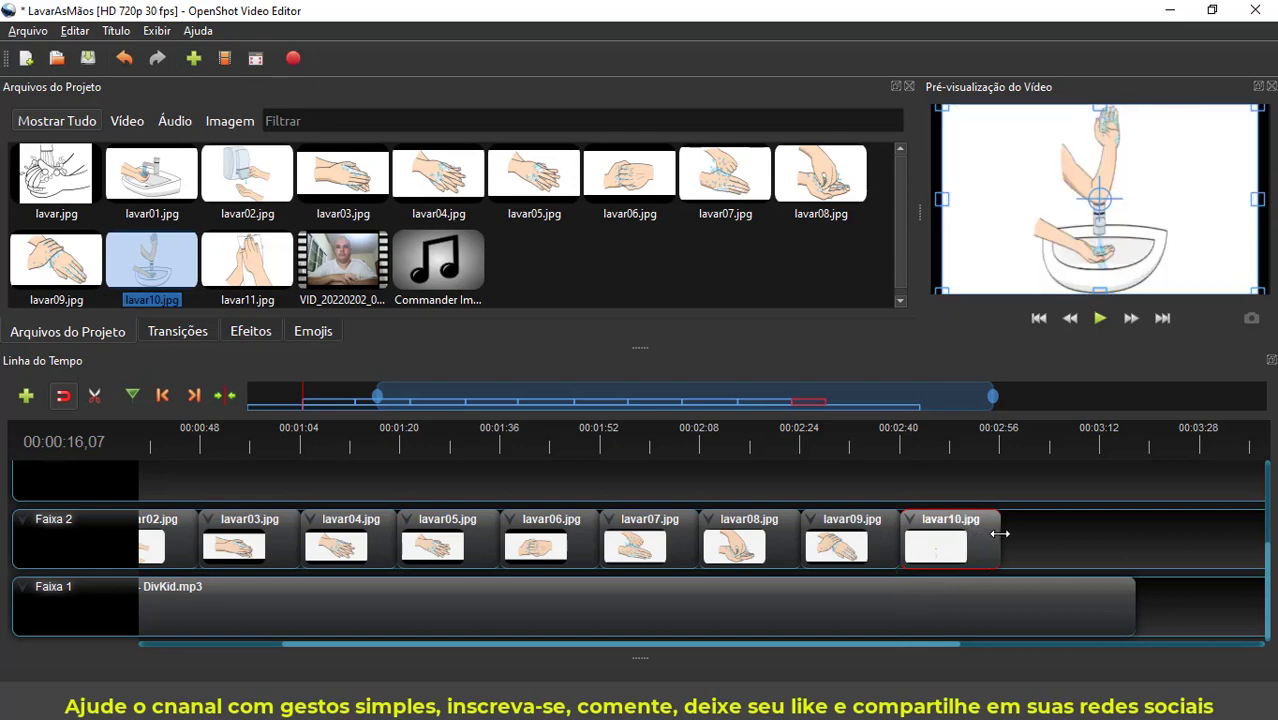
left_click_drag(998, 534, 1000, 534)
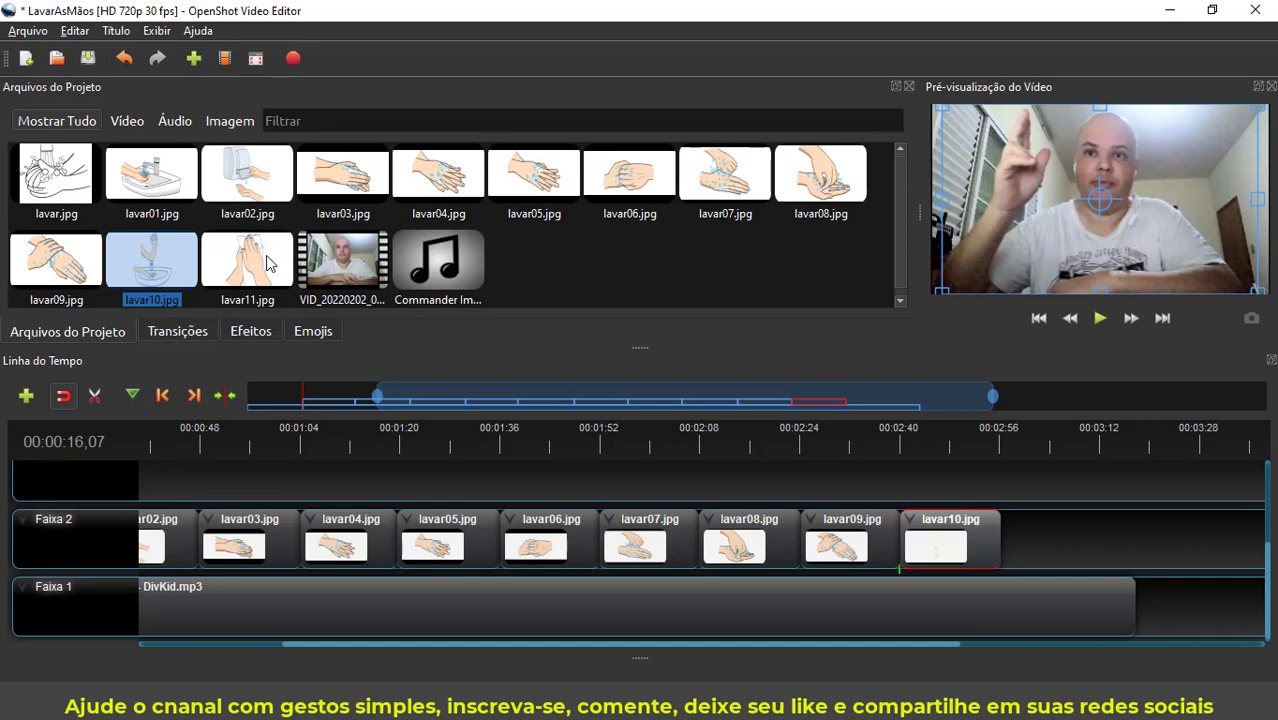
left_click_drag(268, 262, 1136, 542)
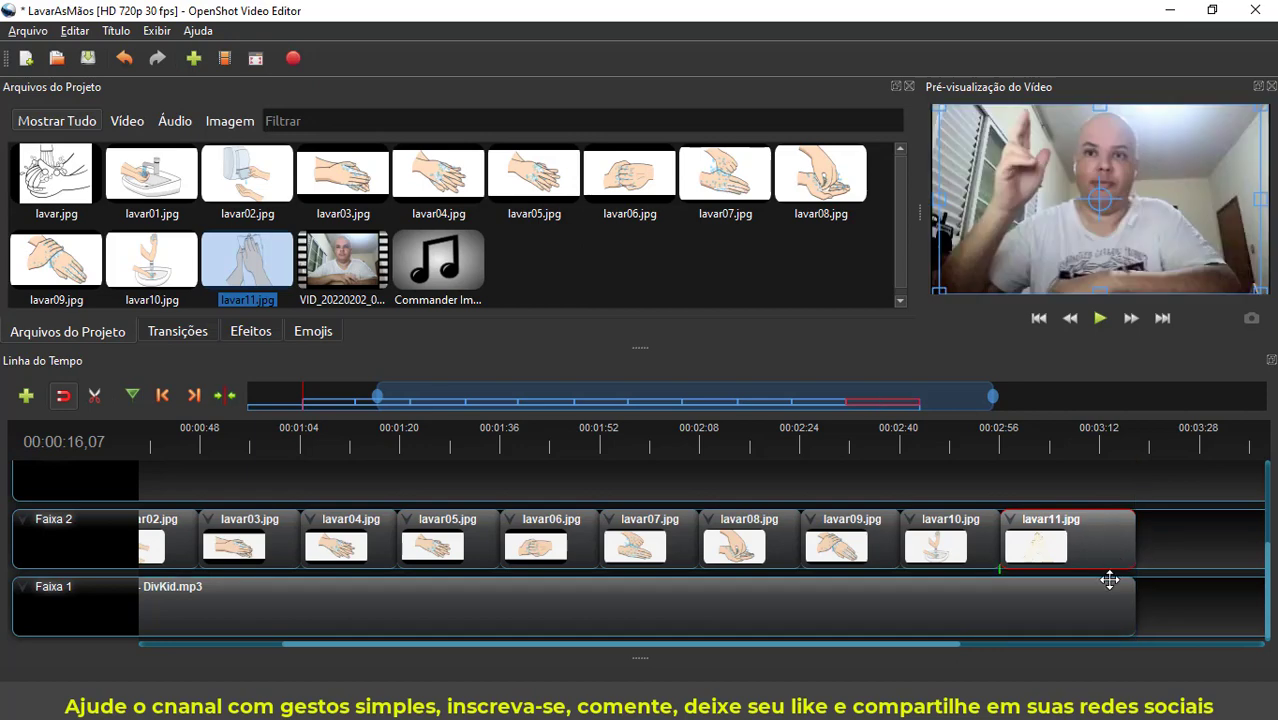
Step: Return the playhead to the start of the timeline and save the project
left_click(877, 639)
left_click_drag(732, 644, 412, 631)
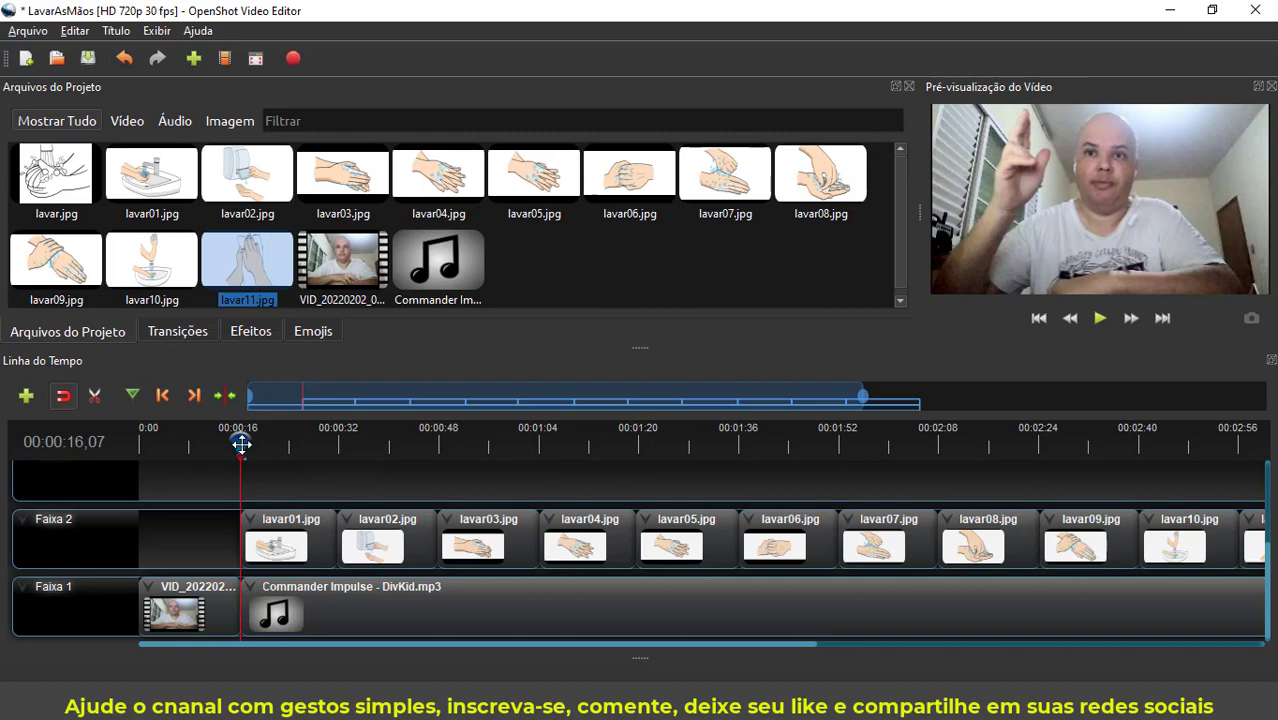
left_click_drag(240, 447, 125, 455)
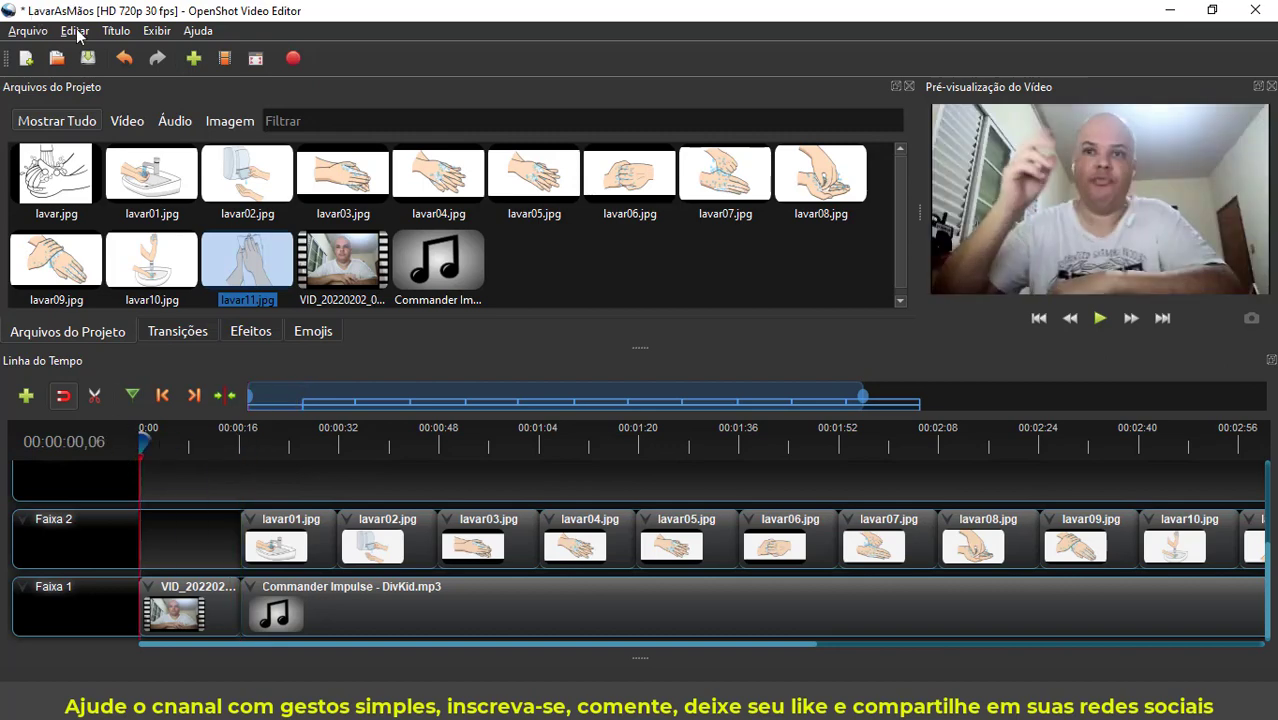
left_click(88, 58)
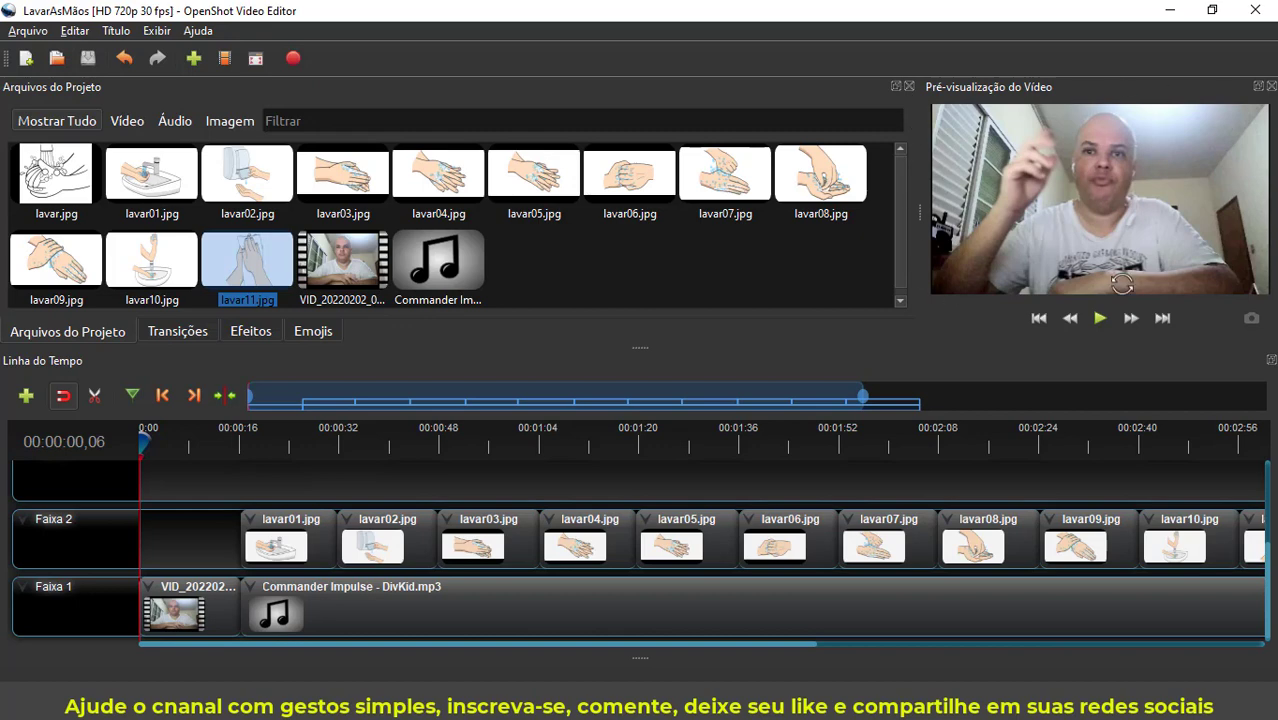
Step: Play the video from the start to about 00:00:35, and scrub ahead to 00:00:46,21
left_click(1100, 318)
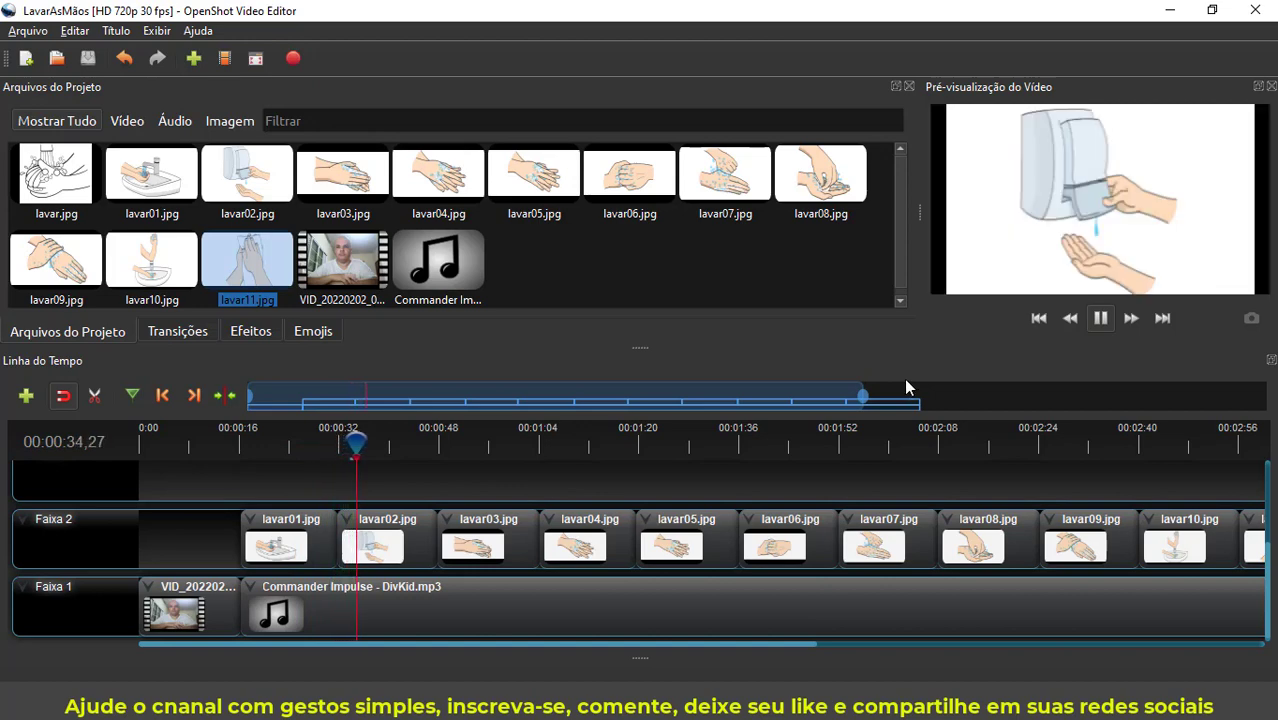
key("space")
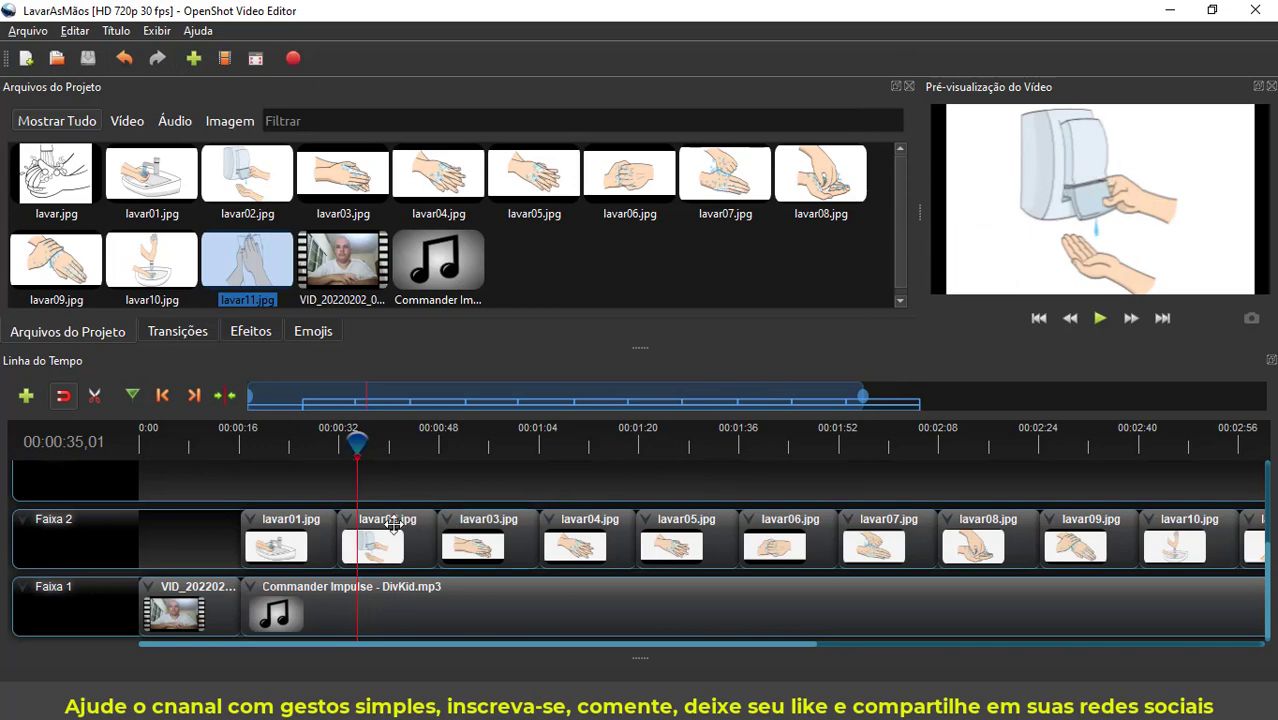
left_click_drag(355, 441, 466, 476)
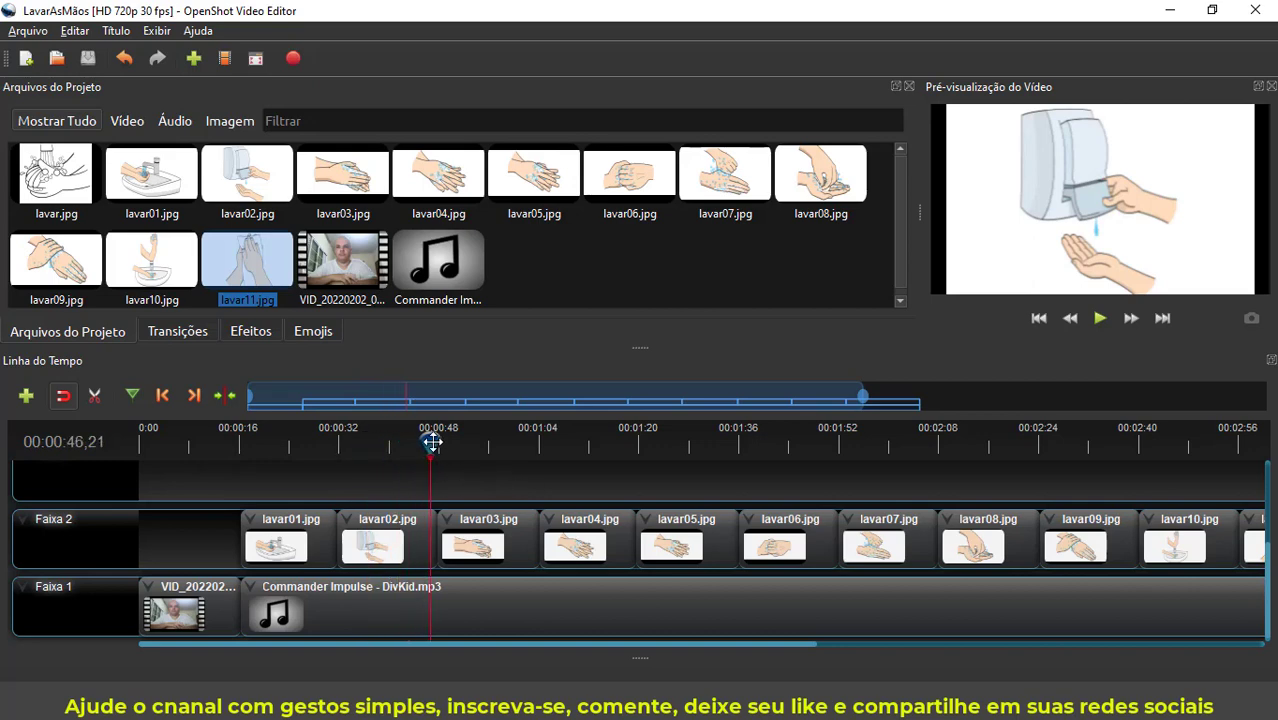
Step: Move the playhead to 00:00:23,09 and show the clip properties of lavar01.jpg on Faixa 2
left_click_drag(431, 442, 284, 446)
right_click(297, 547)
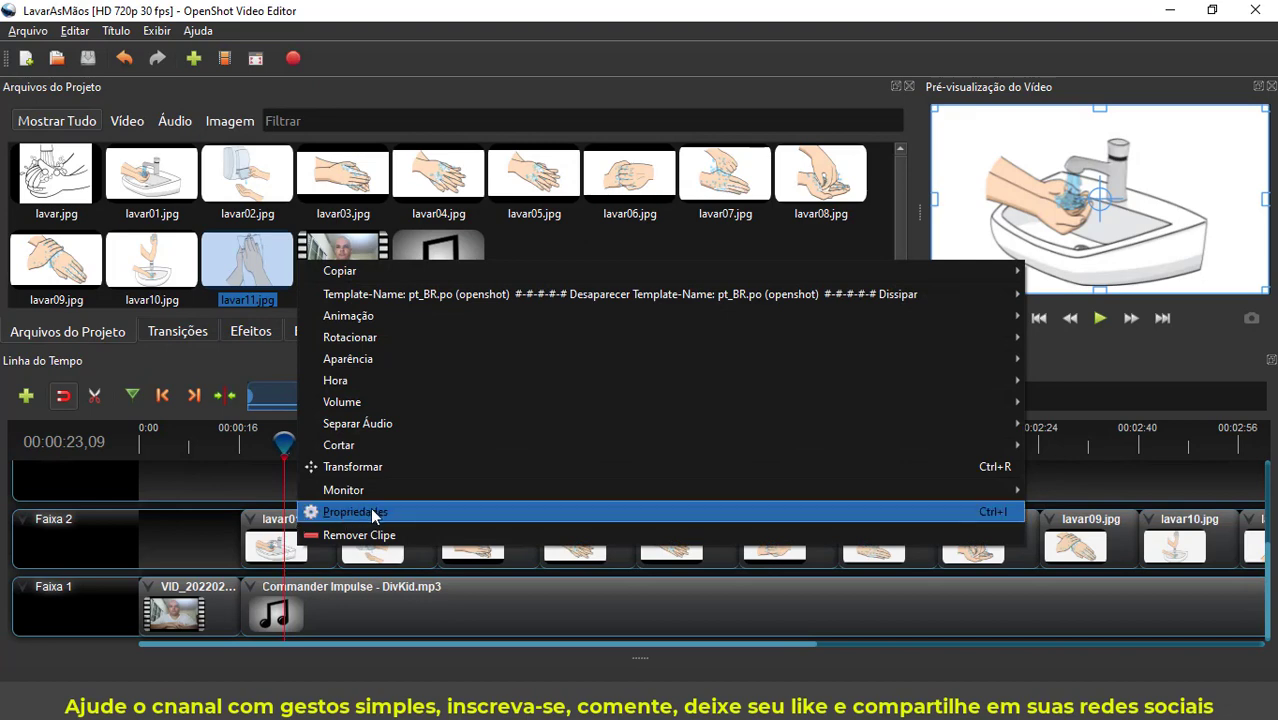
left_click(372, 513)
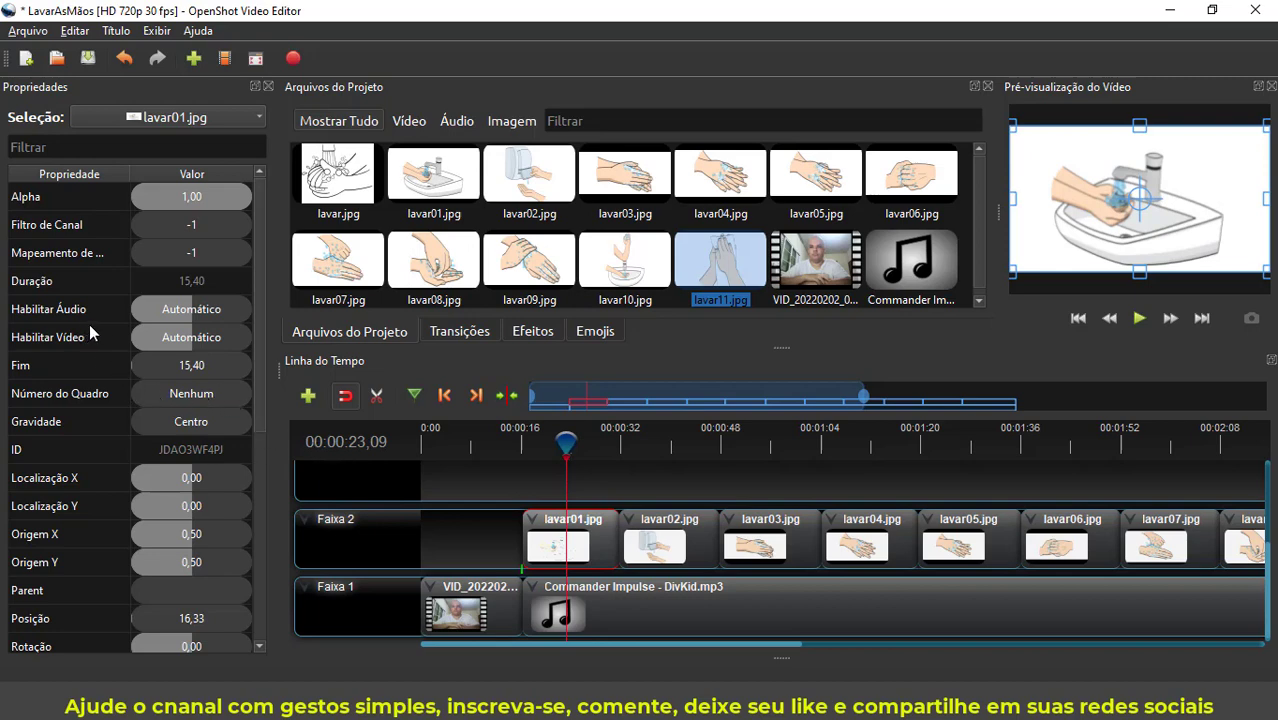
Step: Look through all clip properties of lavar01.jpg and save the project
scroll(89, 337, "down", 1)
scroll(89, 332, "down", 2)
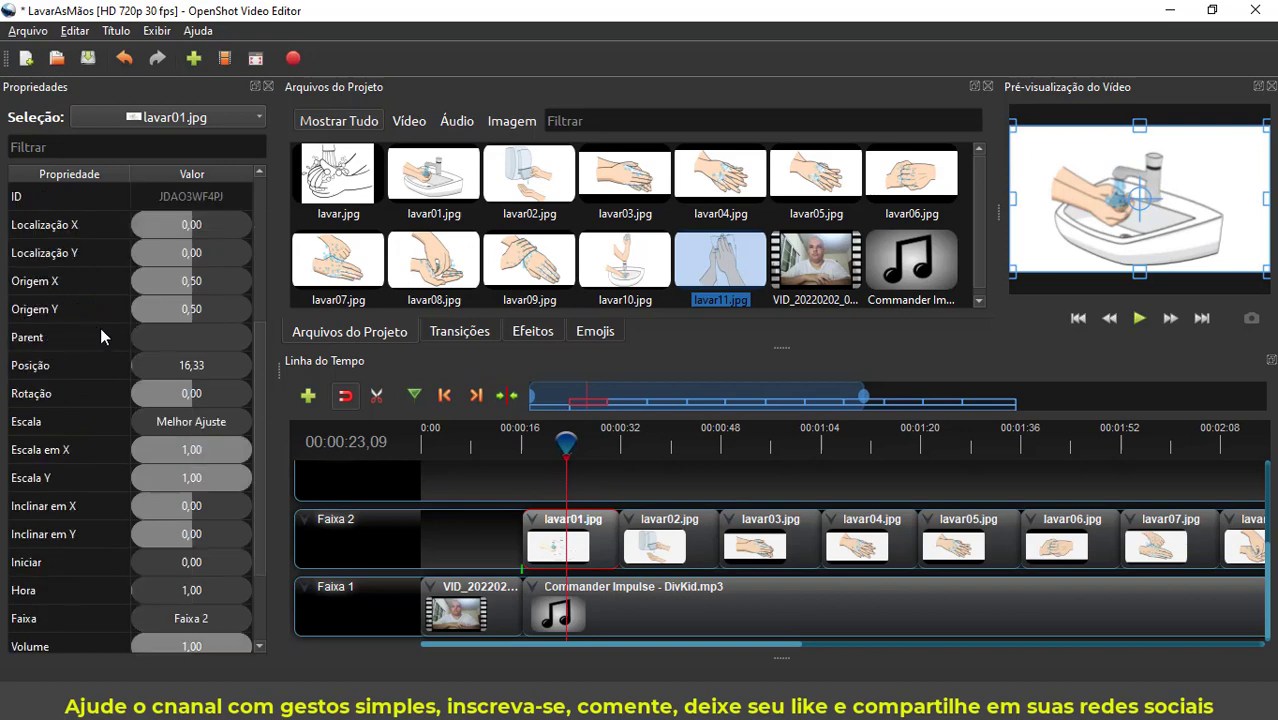
scroll(101, 337, "down", 1)
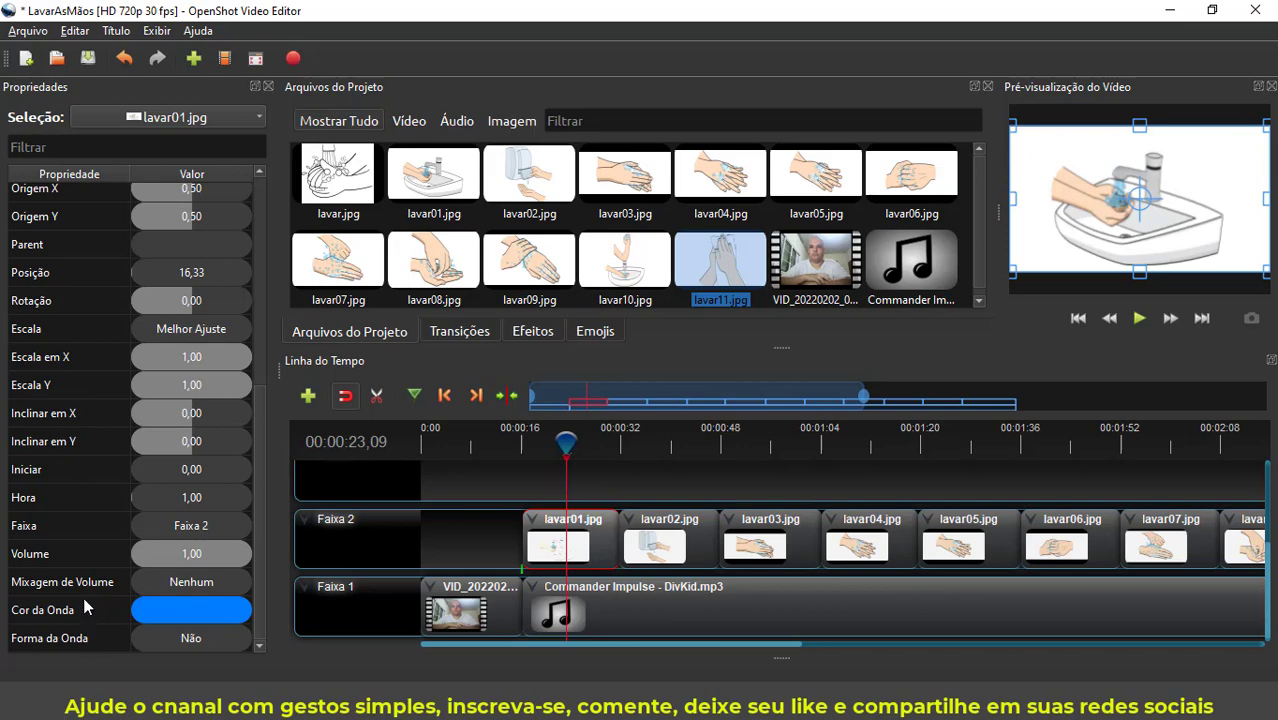
scroll(86, 605, "up", 1)
scroll(82, 600, "up", 1)
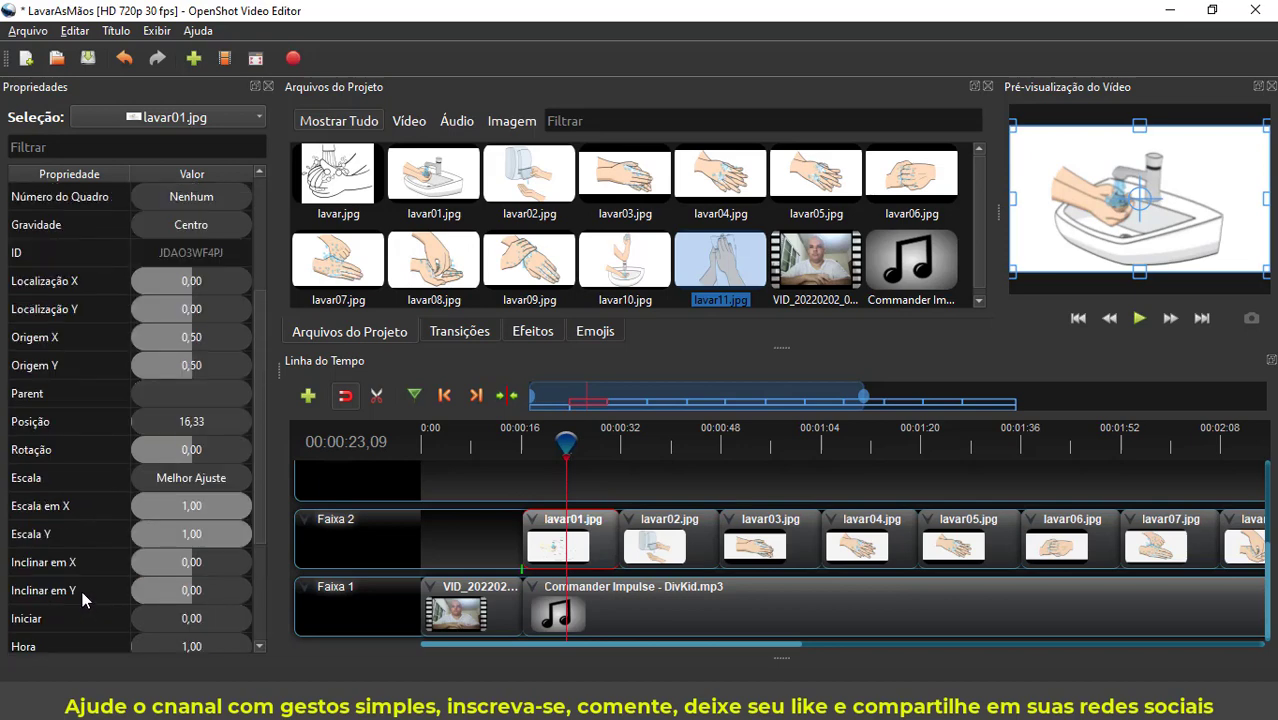
scroll(82, 590, "up", 1)
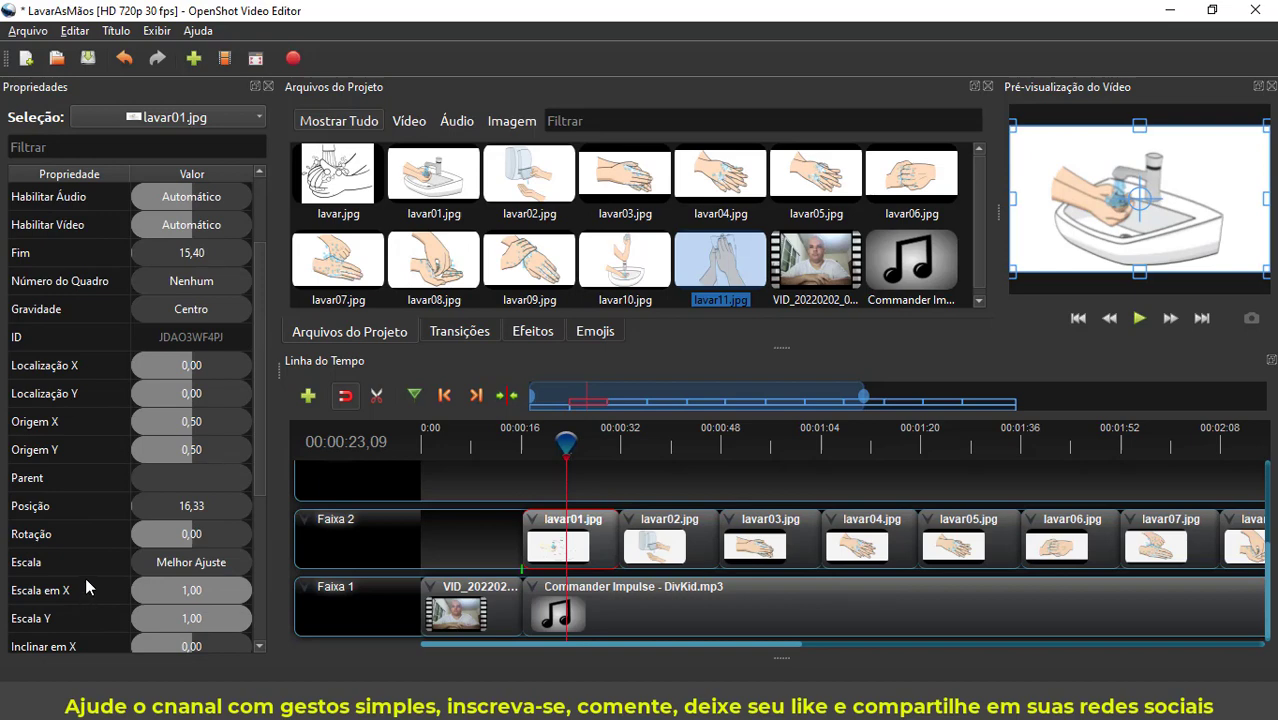
key("ctrl+s")
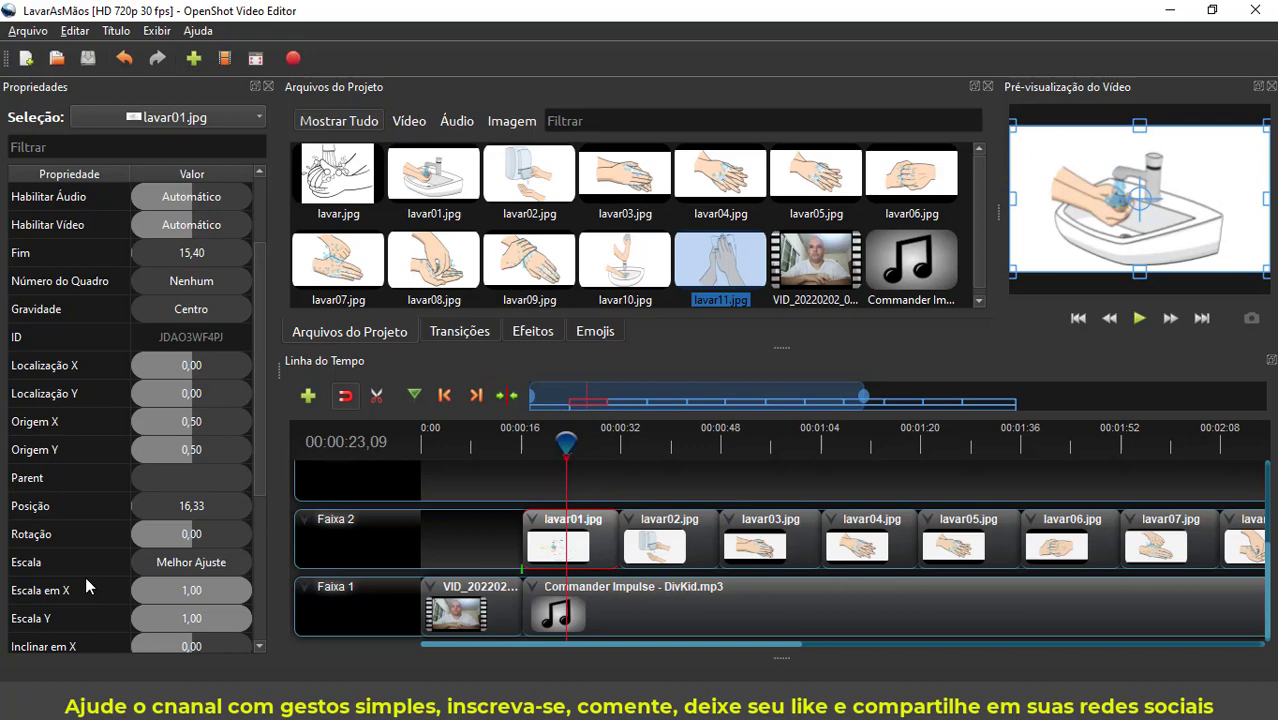
scroll(85, 574, "up", 1)
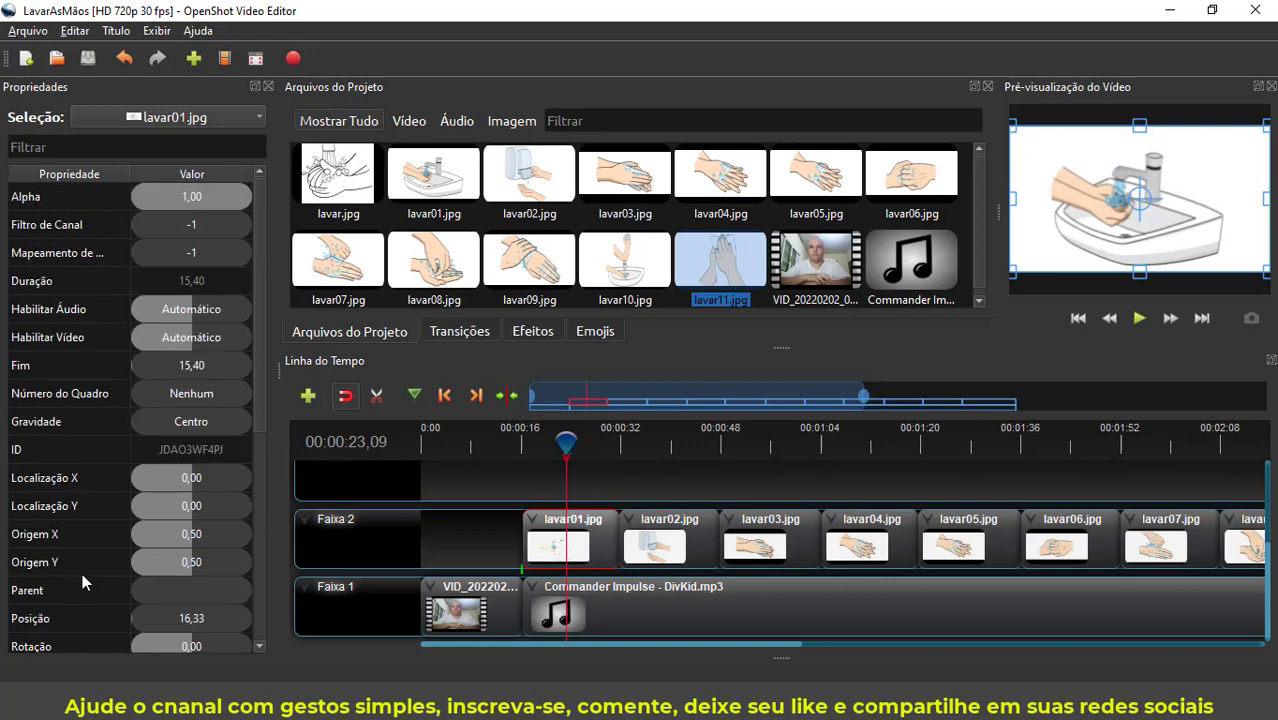
Step: Select lavar01.jpg on Faixa 2 again and play the timeline from 00:00:08,04 within the intro video
left_click(667, 545)
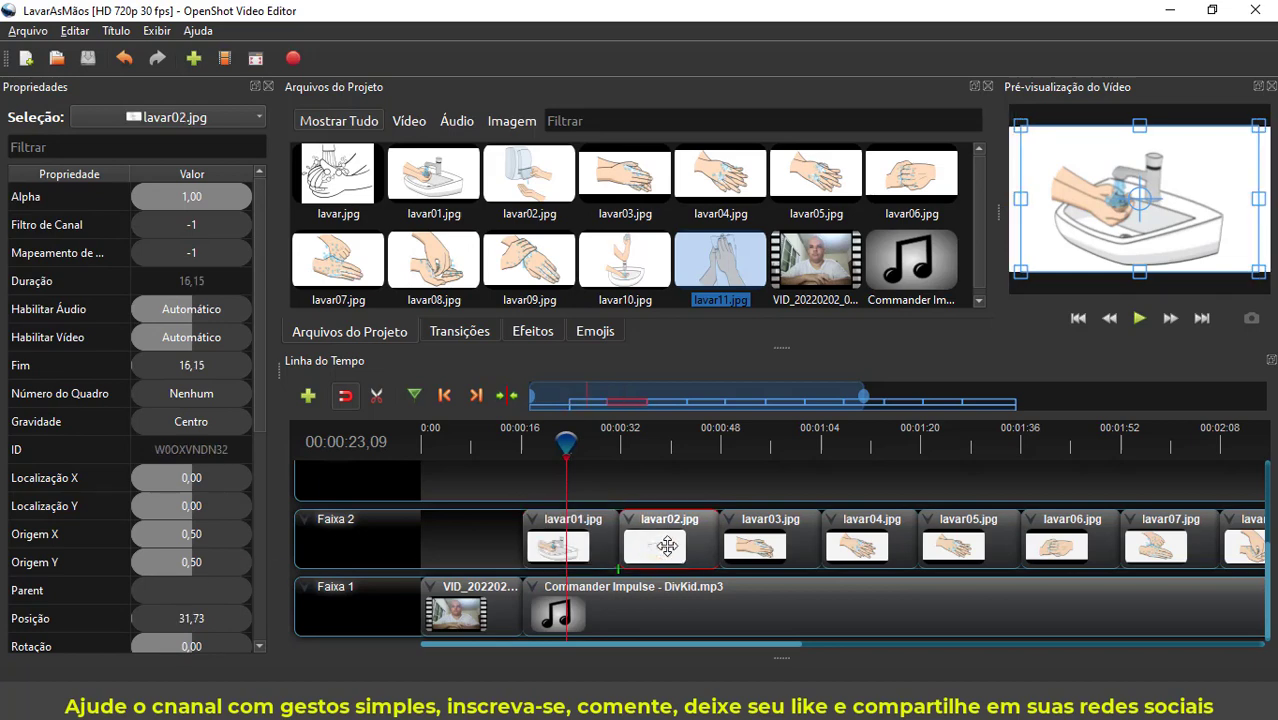
left_click(581, 541)
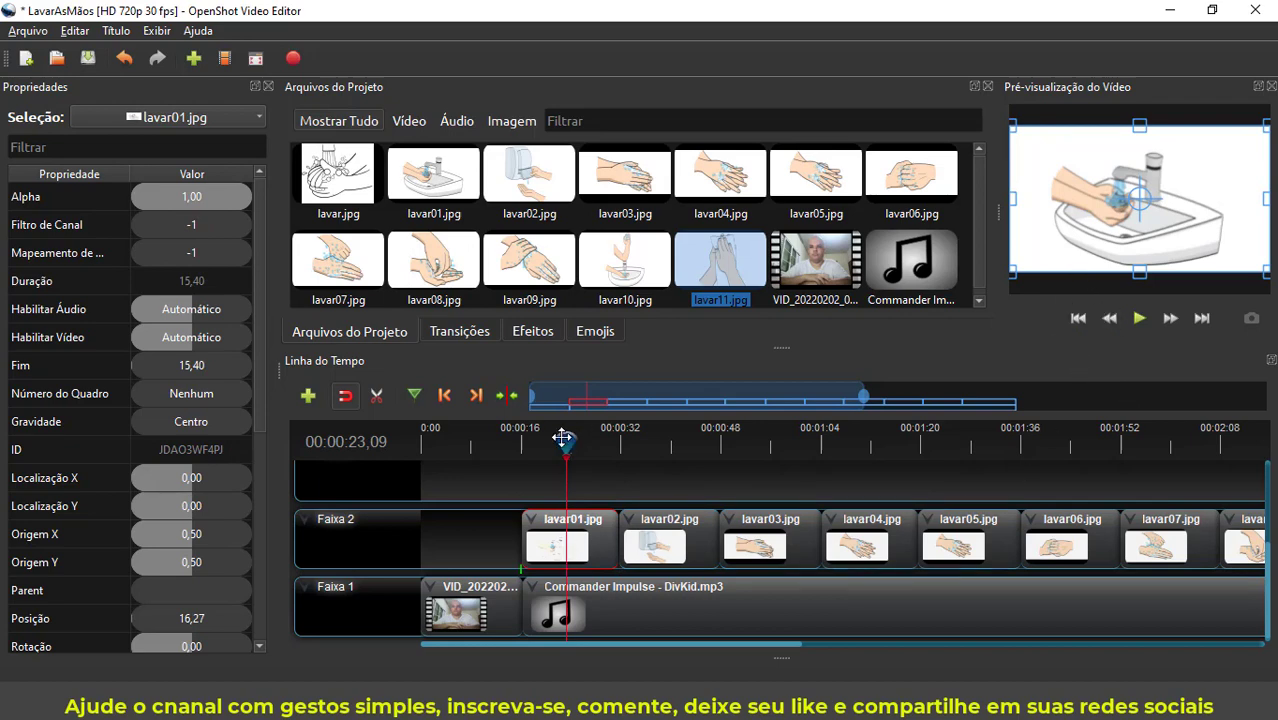
left_click_drag(566, 440, 470, 443)
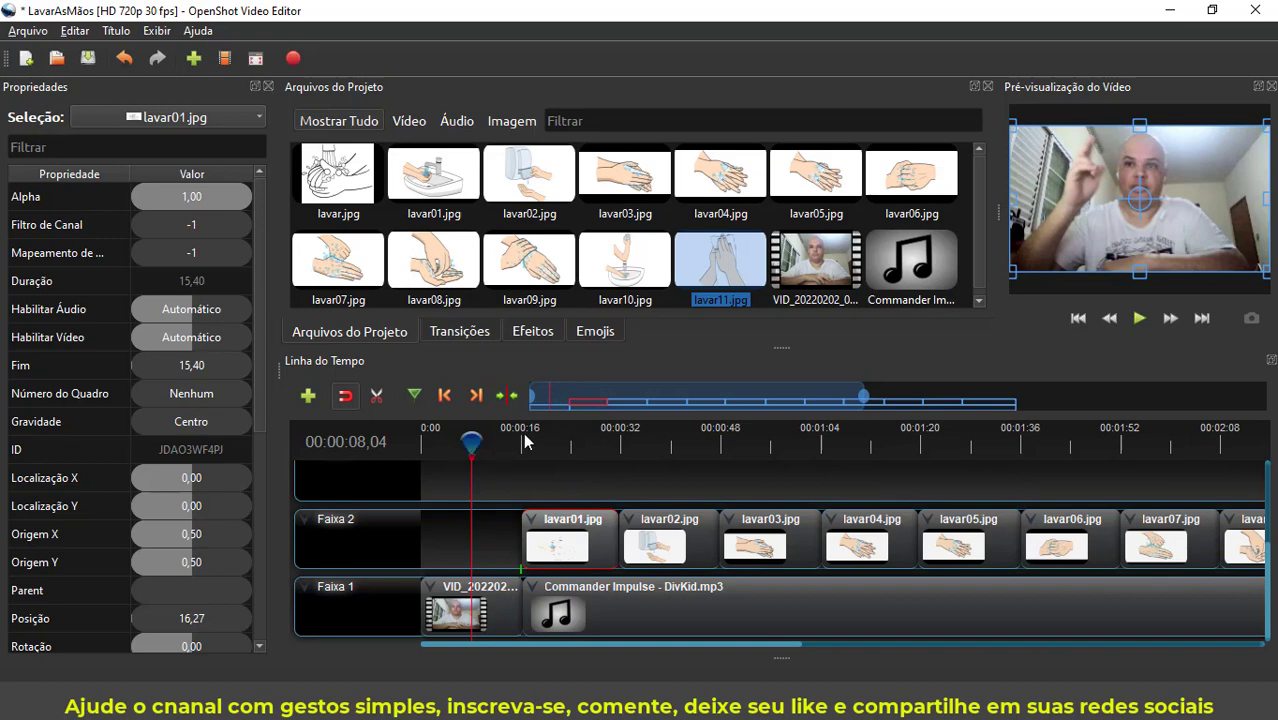
left_click(1139, 318)
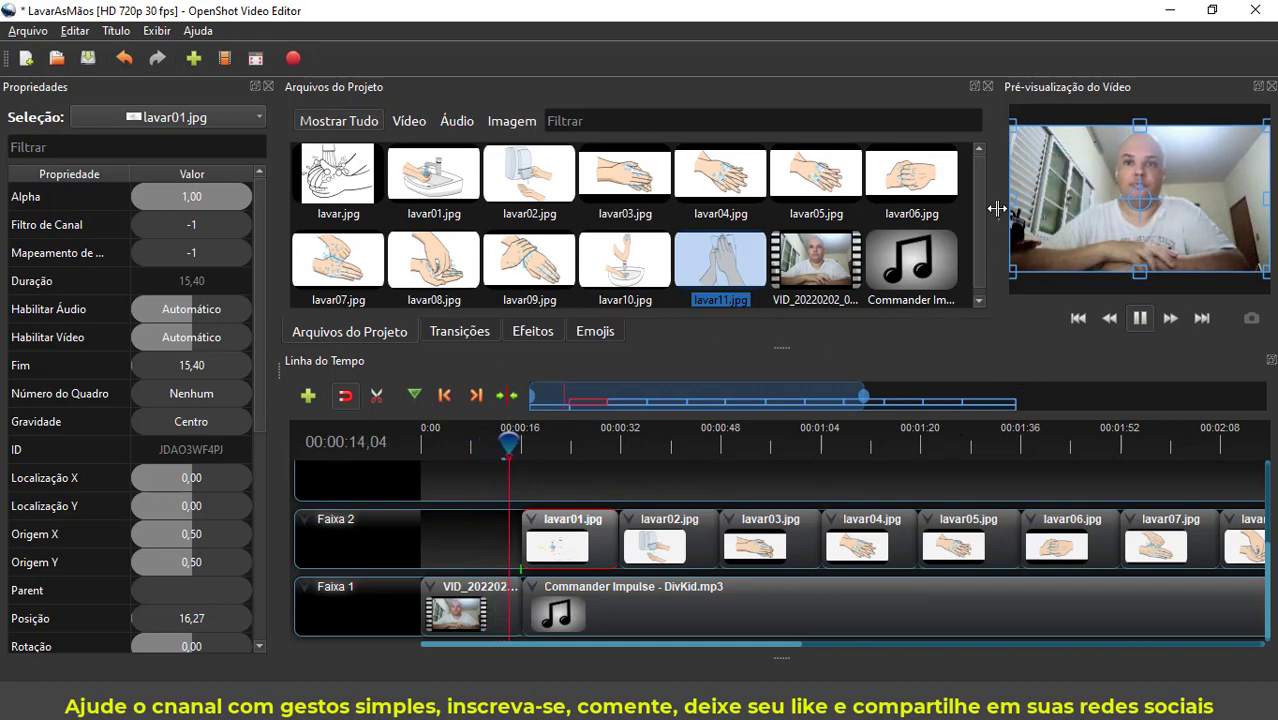
Step: Enlarge the video preview, play the change from the intro to lavar01.jpg, and advance to lavar02.jpg at 00:00:33,15
left_click_drag(998, 209, 917, 209)
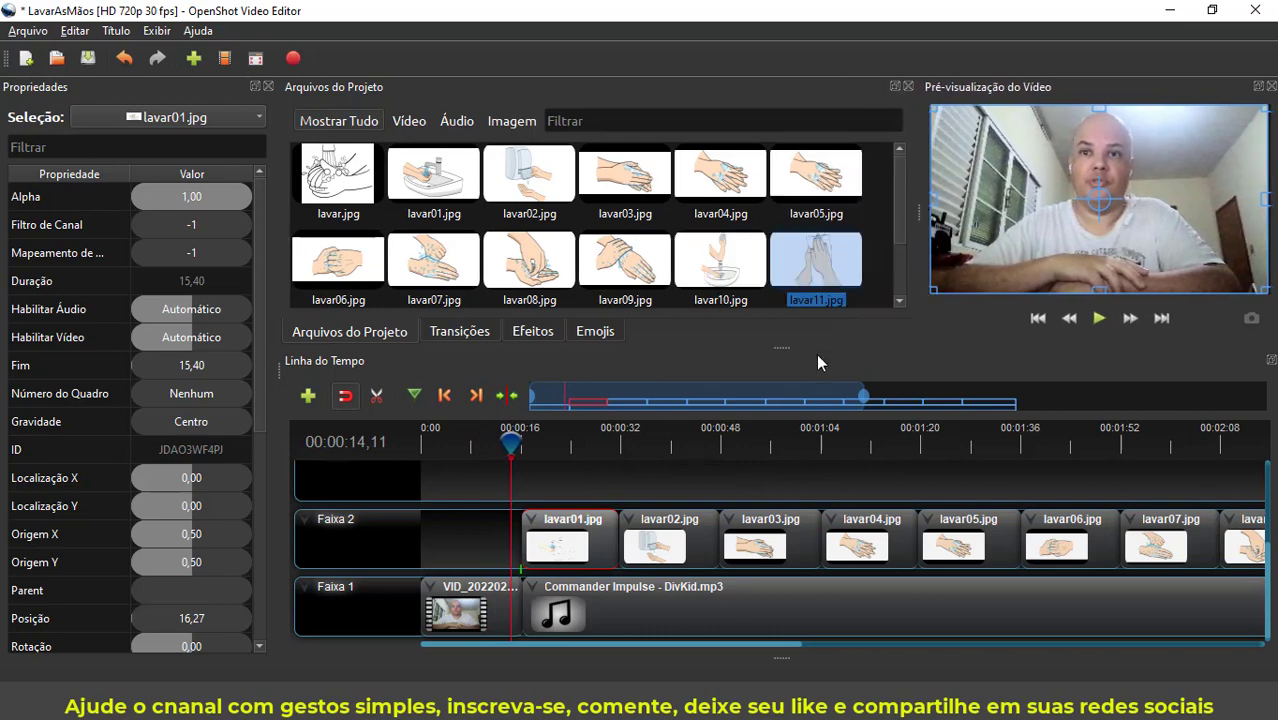
left_click(1097, 319)
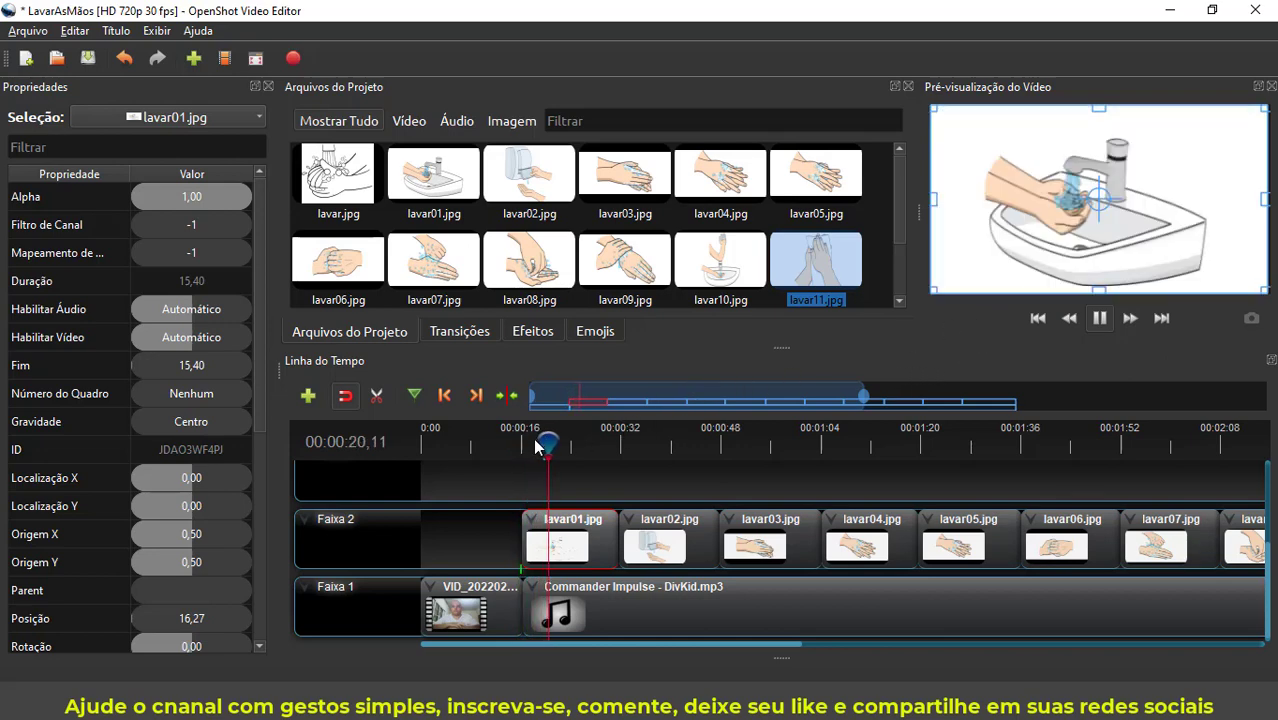
left_click_drag(552, 443, 618, 447)
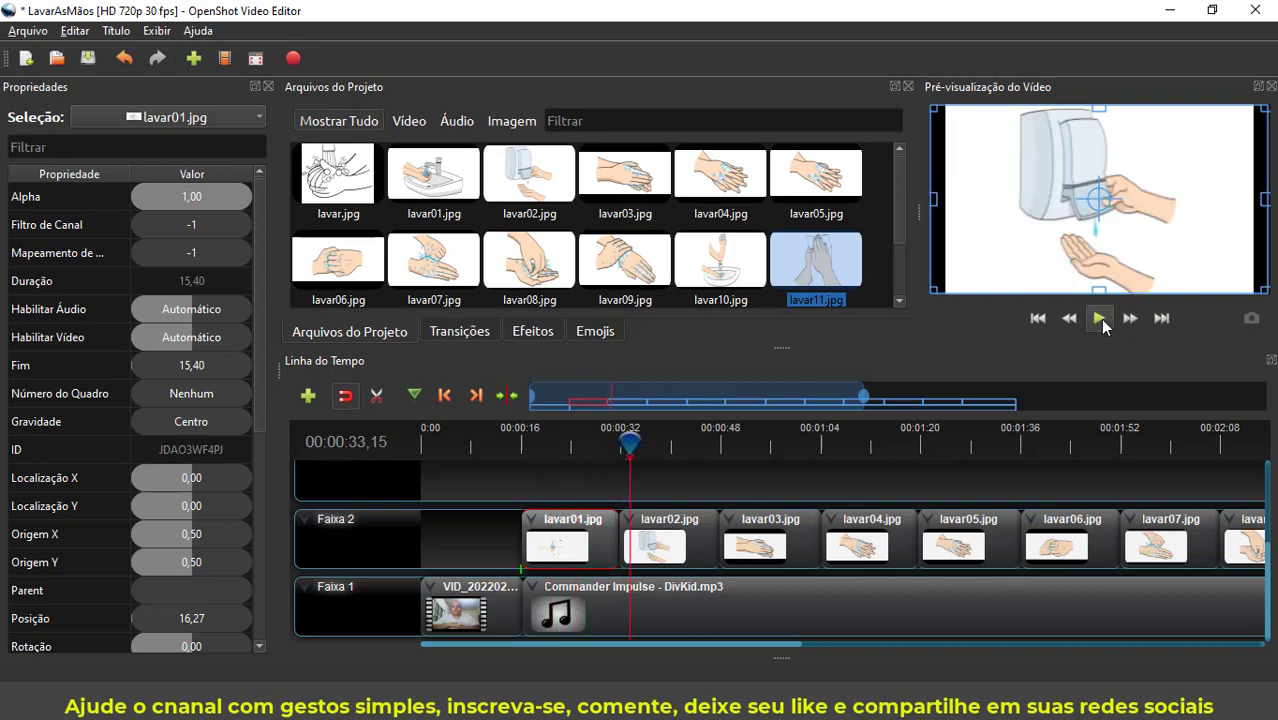
left_click(1100, 319)
mouse_move(930, 203)
left_mouse_down()
mouse_move(944, 201)
mouse_move(929, 200)
left_mouse_up()
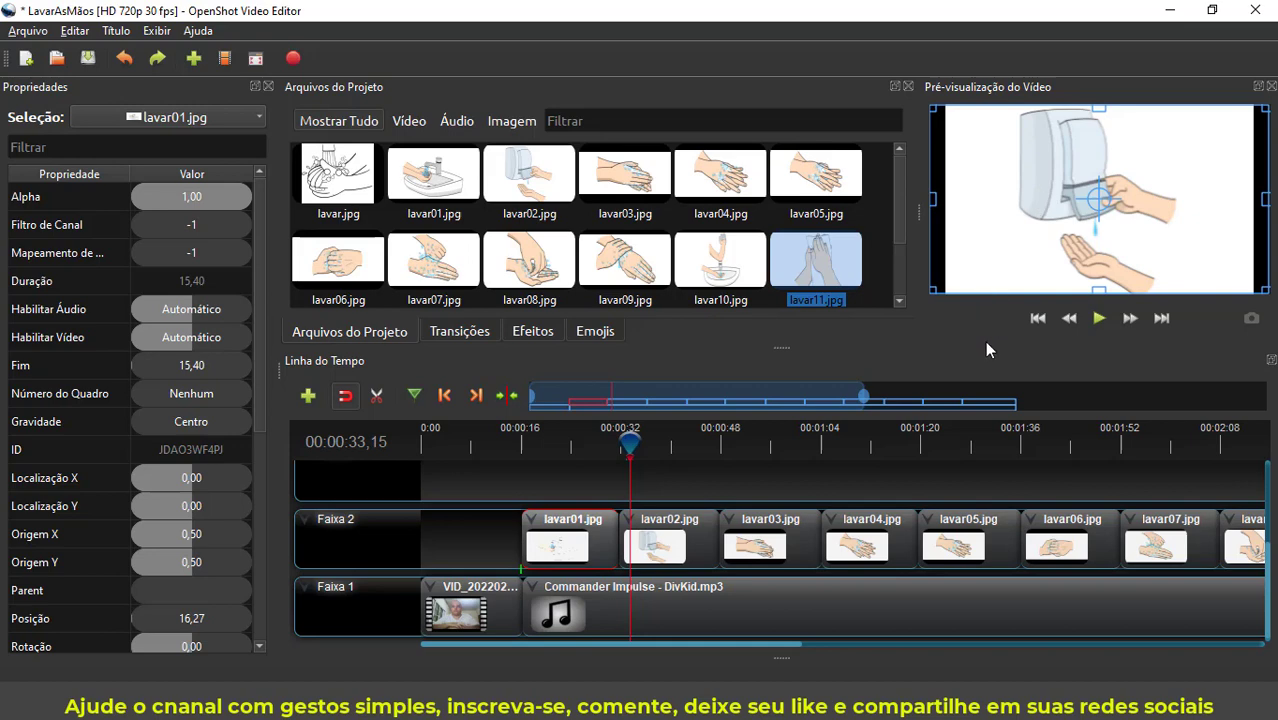
left_click_drag(1003, 252, 1008, 229)
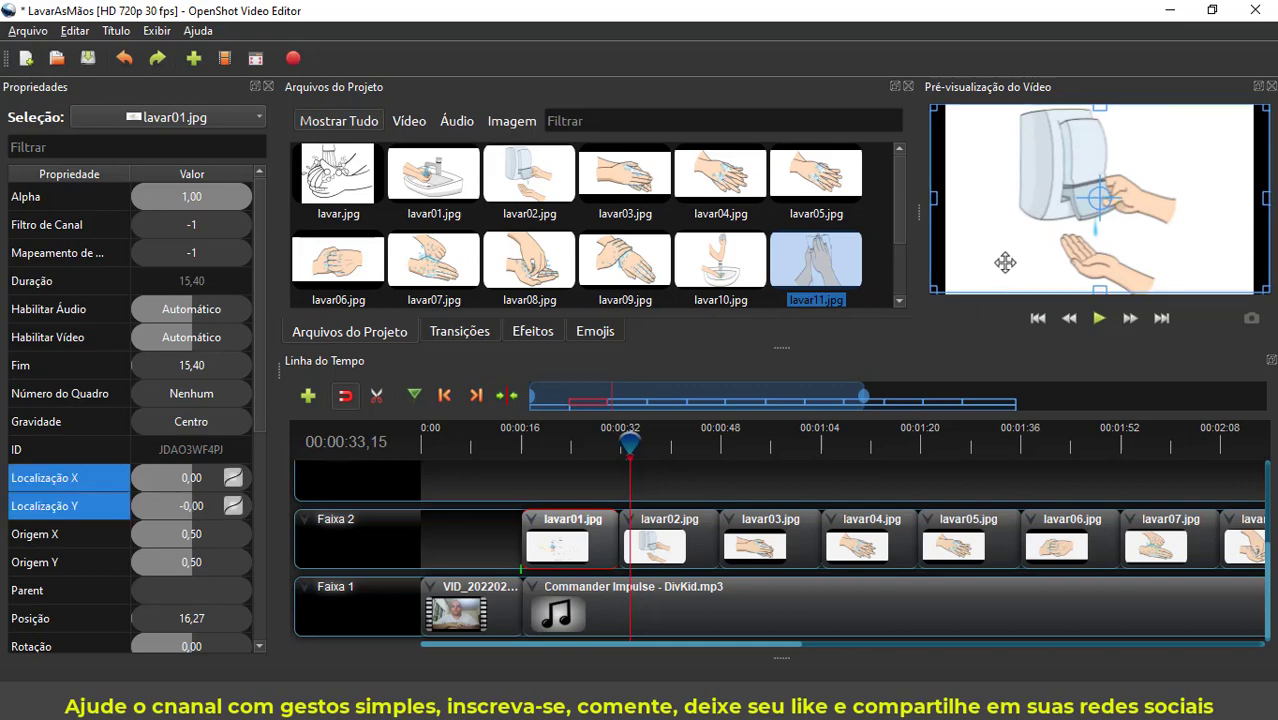
left_click_drag(1029, 222, 1028, 240)
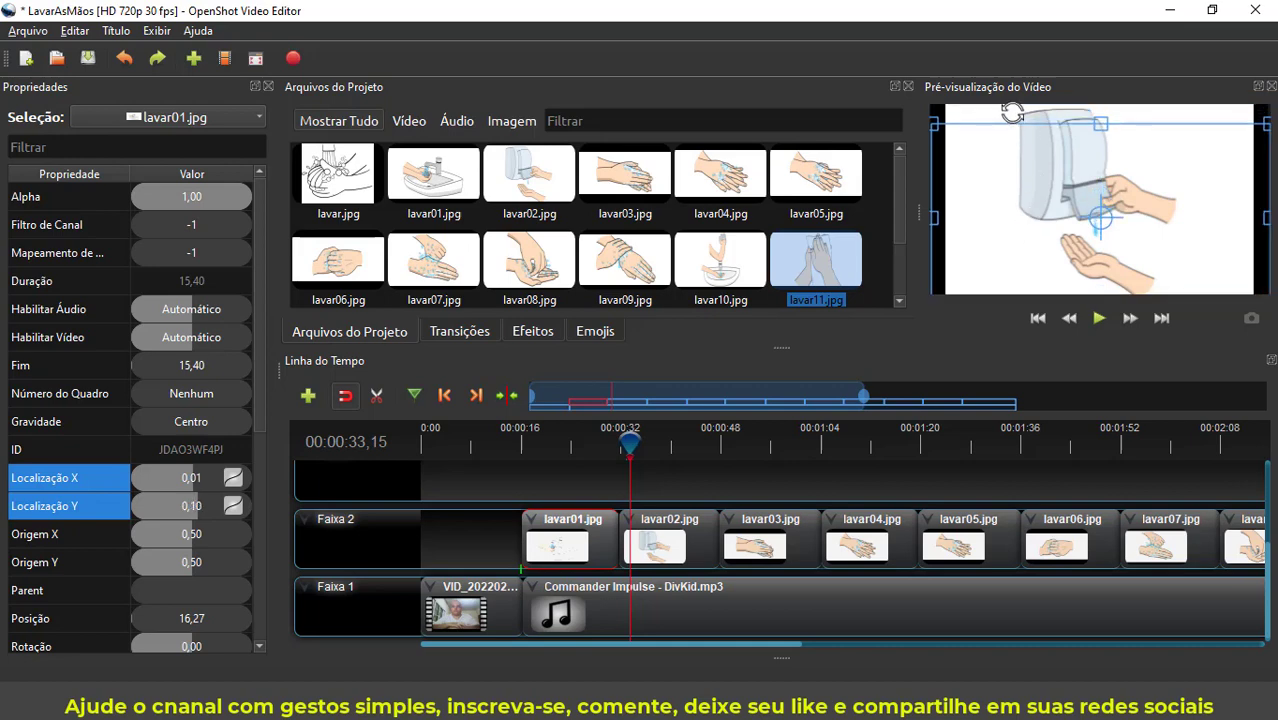
left_click_drag(1010, 220, 1011, 201)
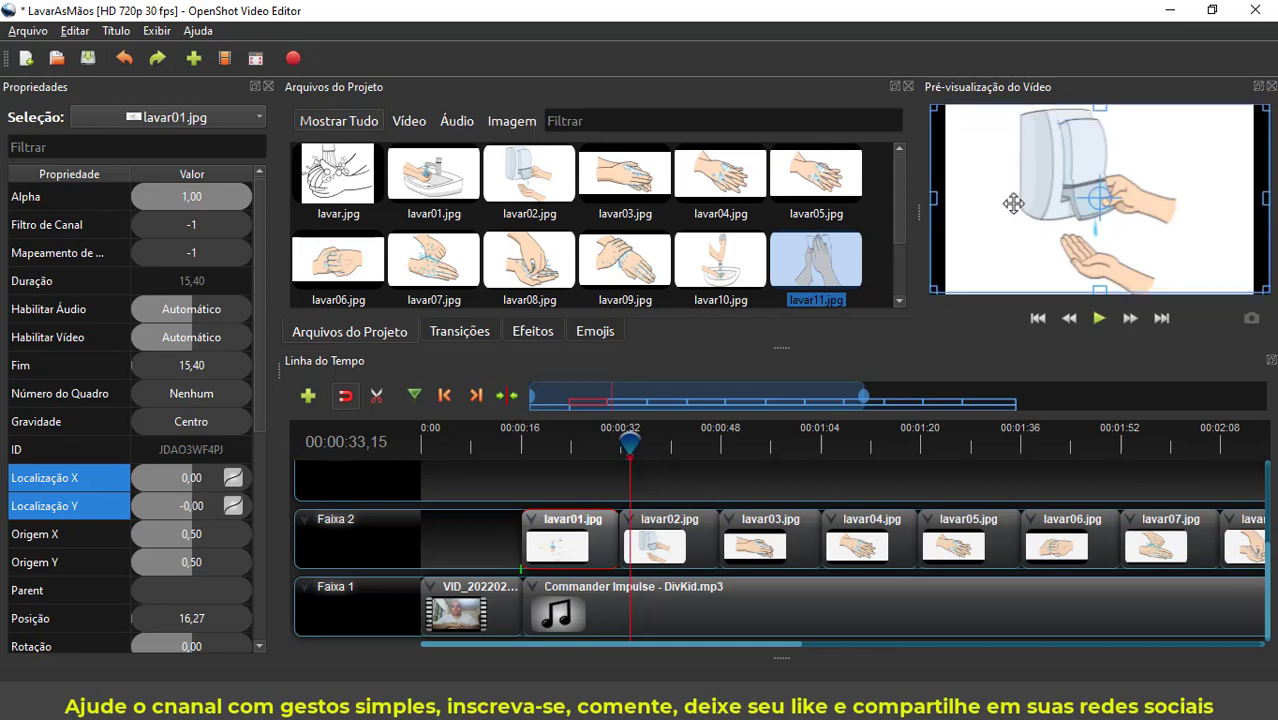
Step: Stretch lavar02.jpg horizontally to cover the black side bars, and play on to 00:00:49,17 within lavar03.jpg
left_click(682, 528)
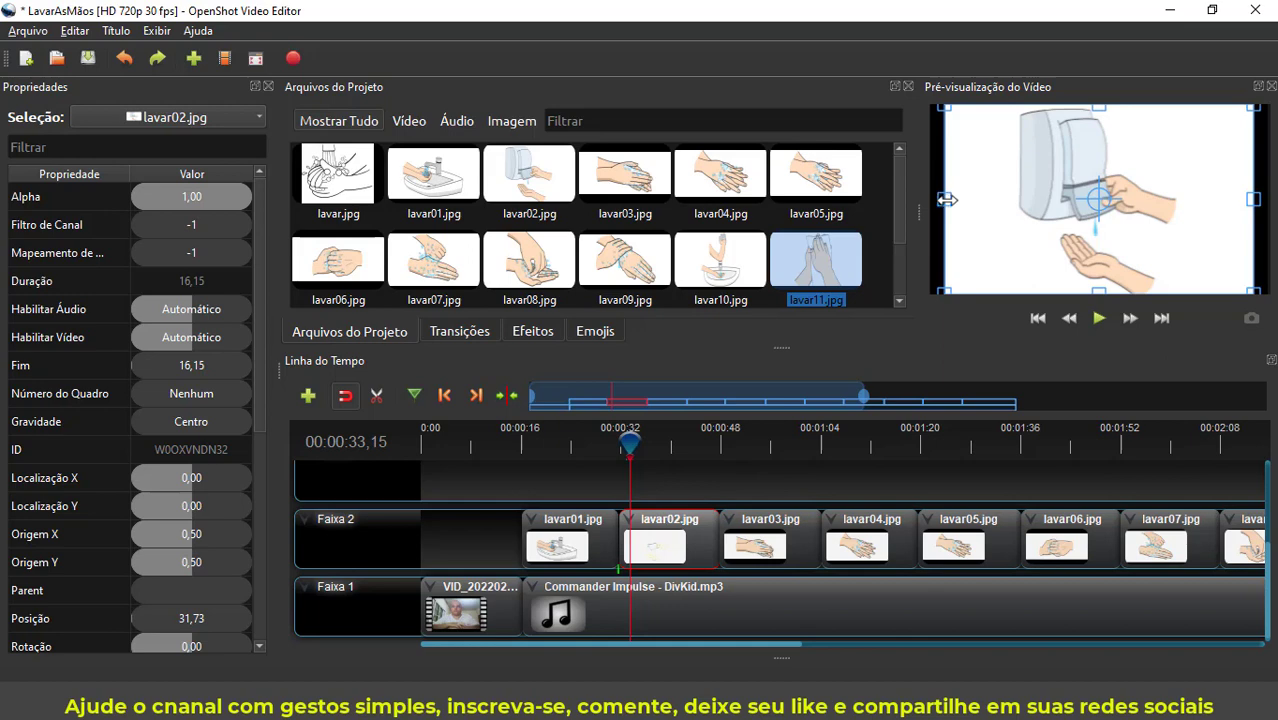
left_click_drag(946, 200, 933, 200)
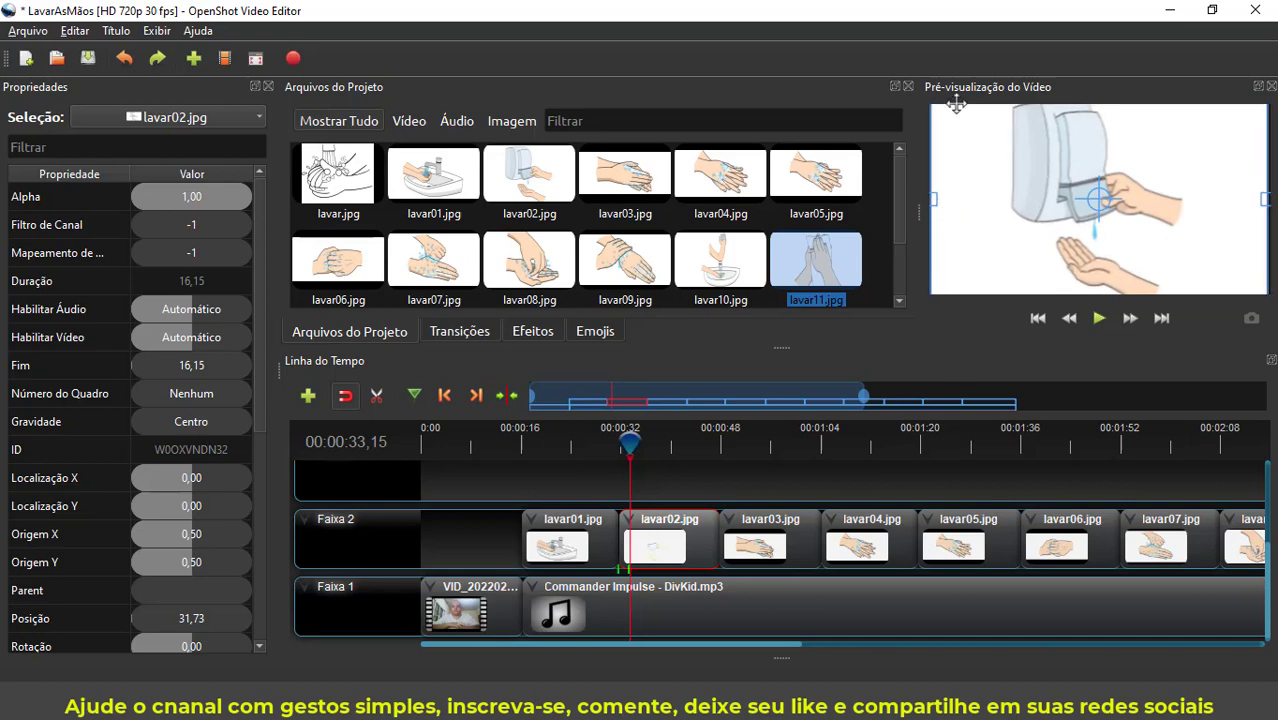
left_click(1095, 324)
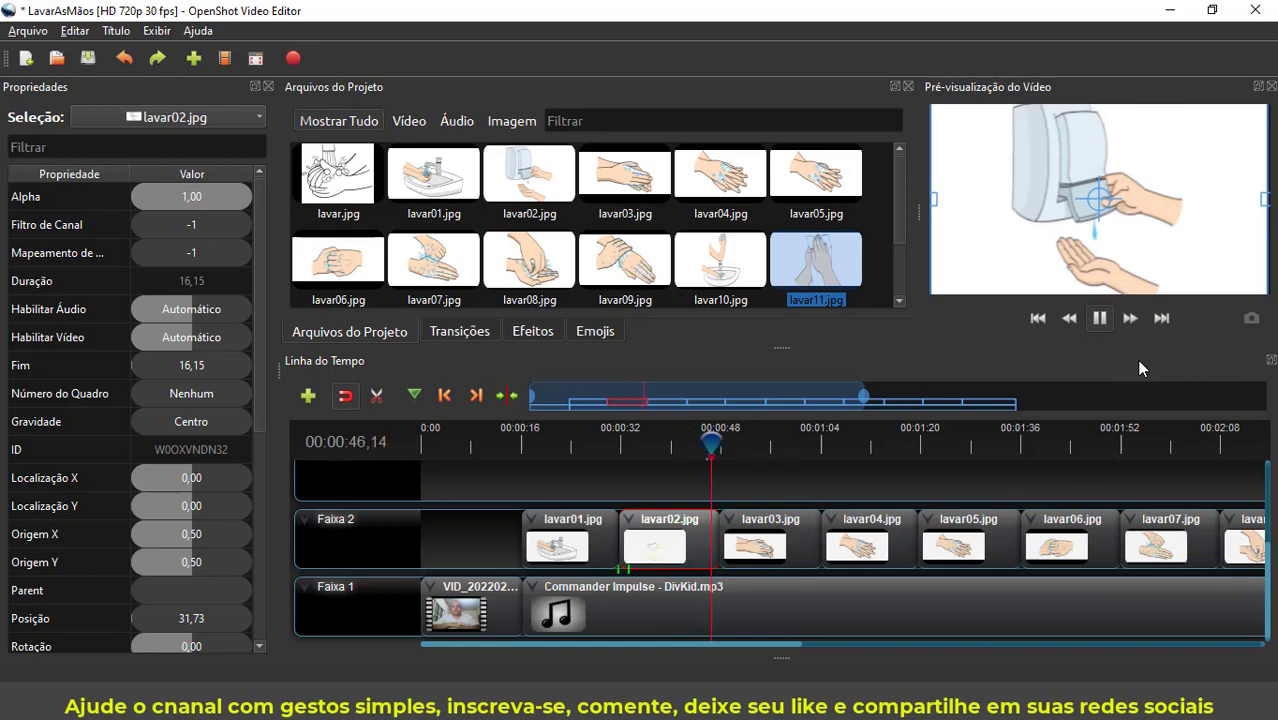
left_click(1100, 318)
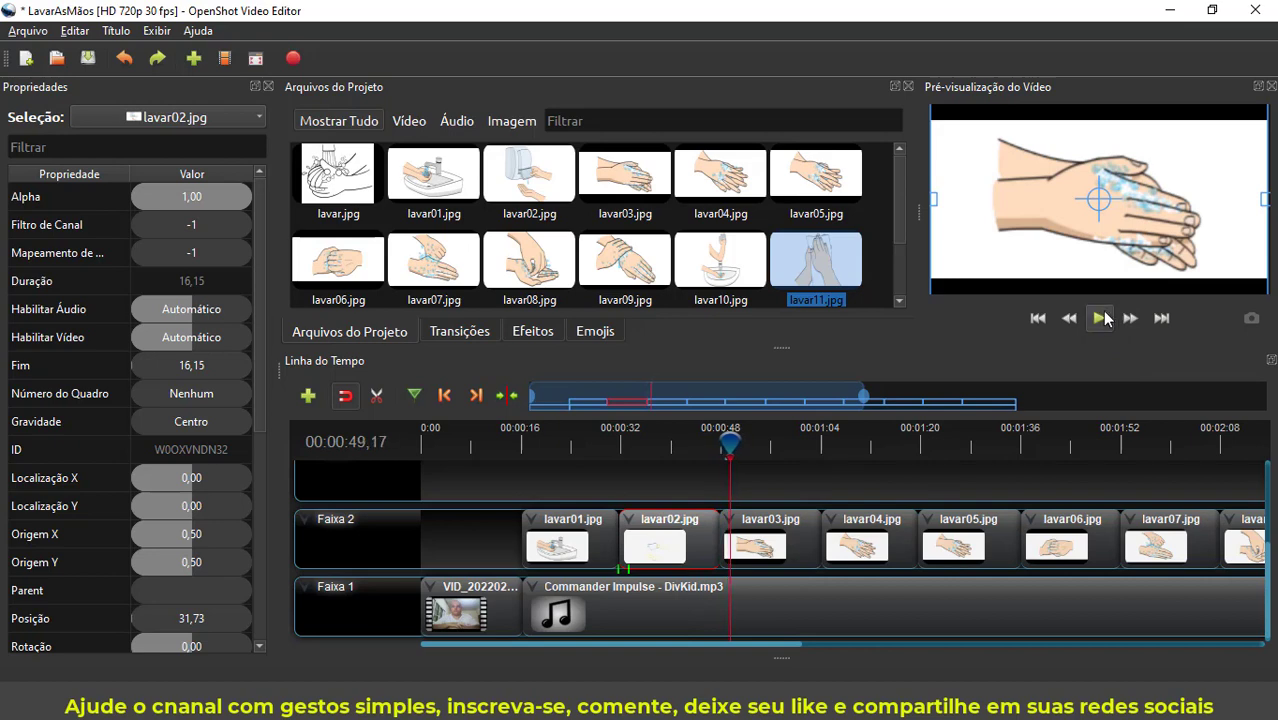
Step: Stretch lavar03.jpg vertically to fill the frame height, and play on to 00:01:06,09 within lavar04.jpg
left_click(762, 542)
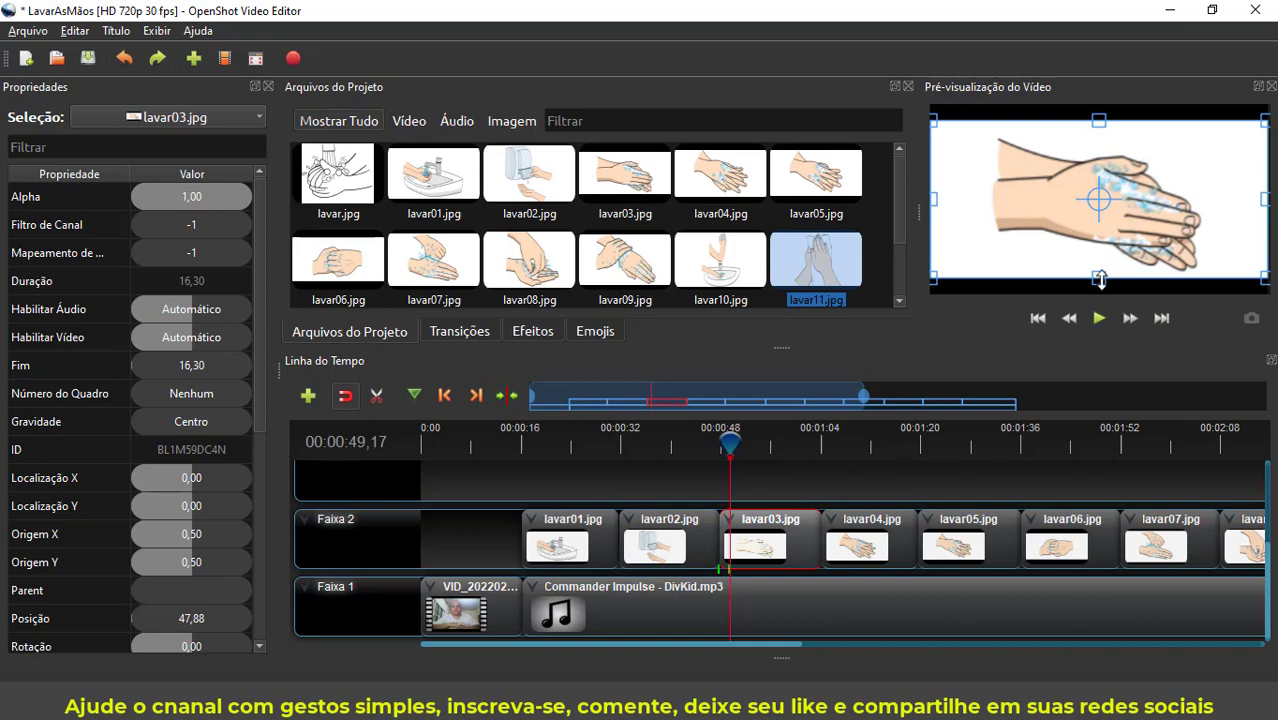
left_click_drag(1099, 279, 1107, 296)
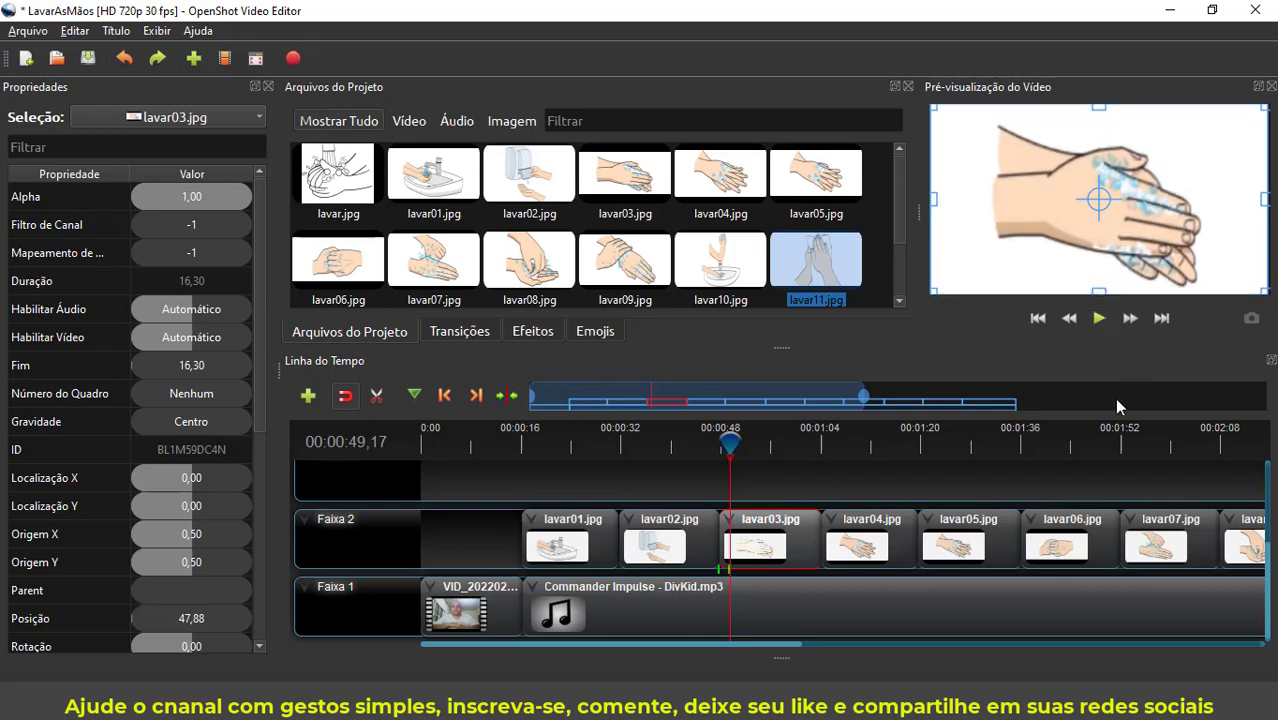
left_click(1099, 317)
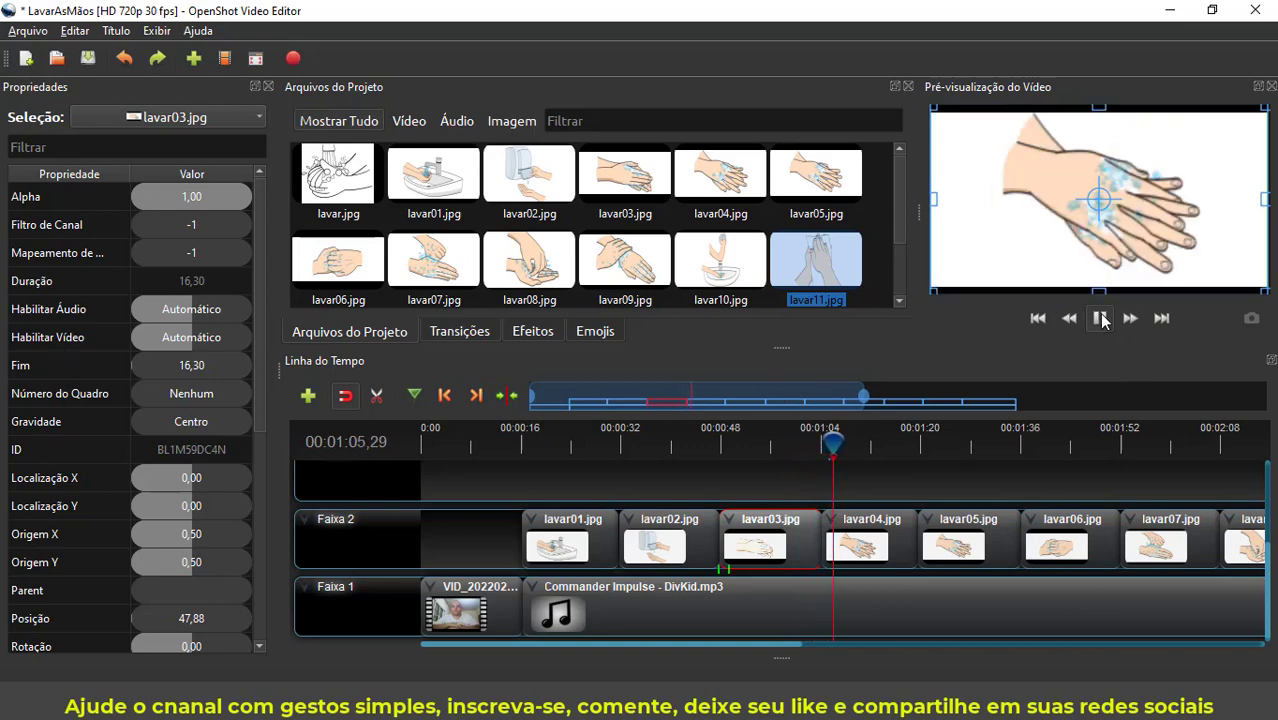
key("space")
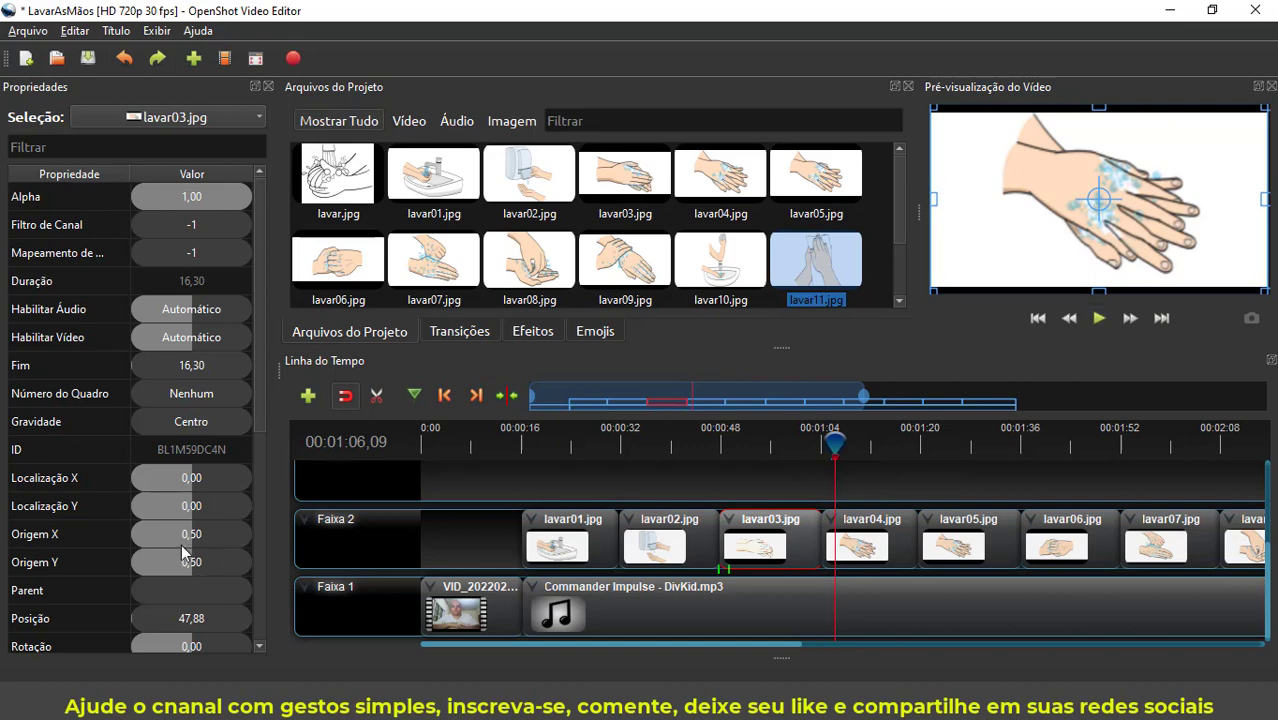
Step: Stretch lavar04.jpg vertically to fill the frame height, and bring its scale properties into view
left_click(896, 536)
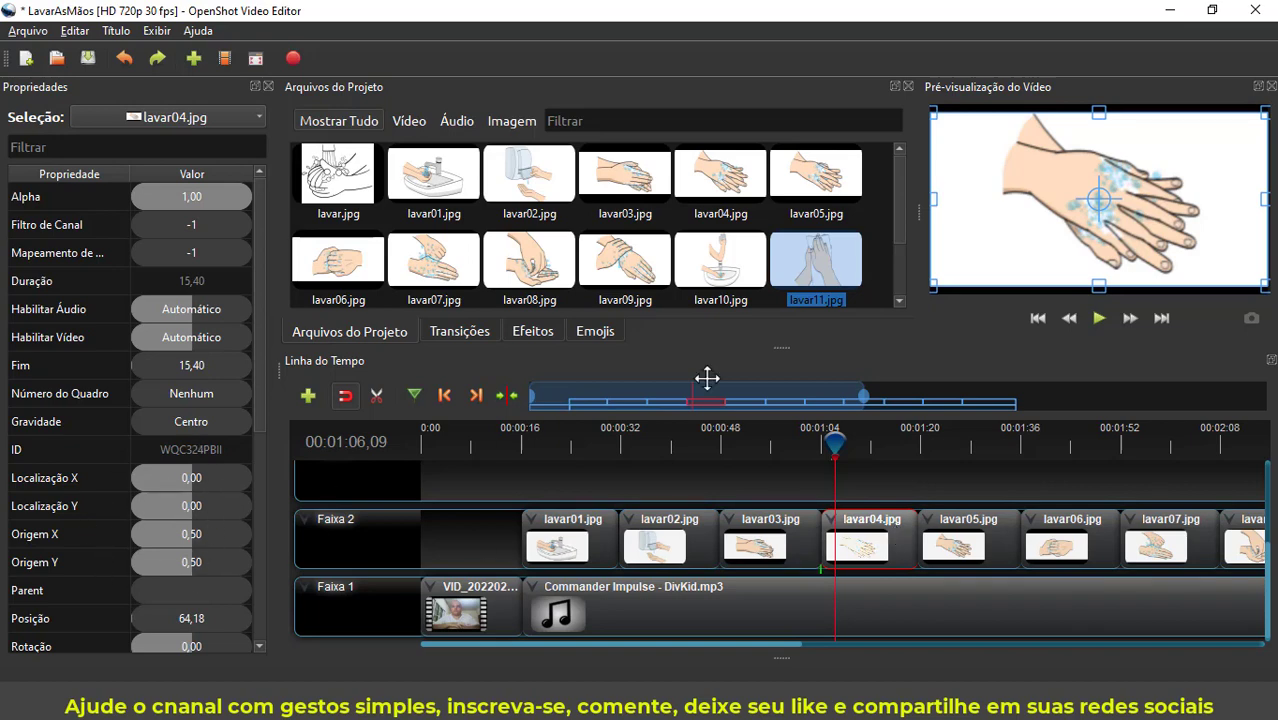
left_click_drag(1098, 288, 1099, 297)
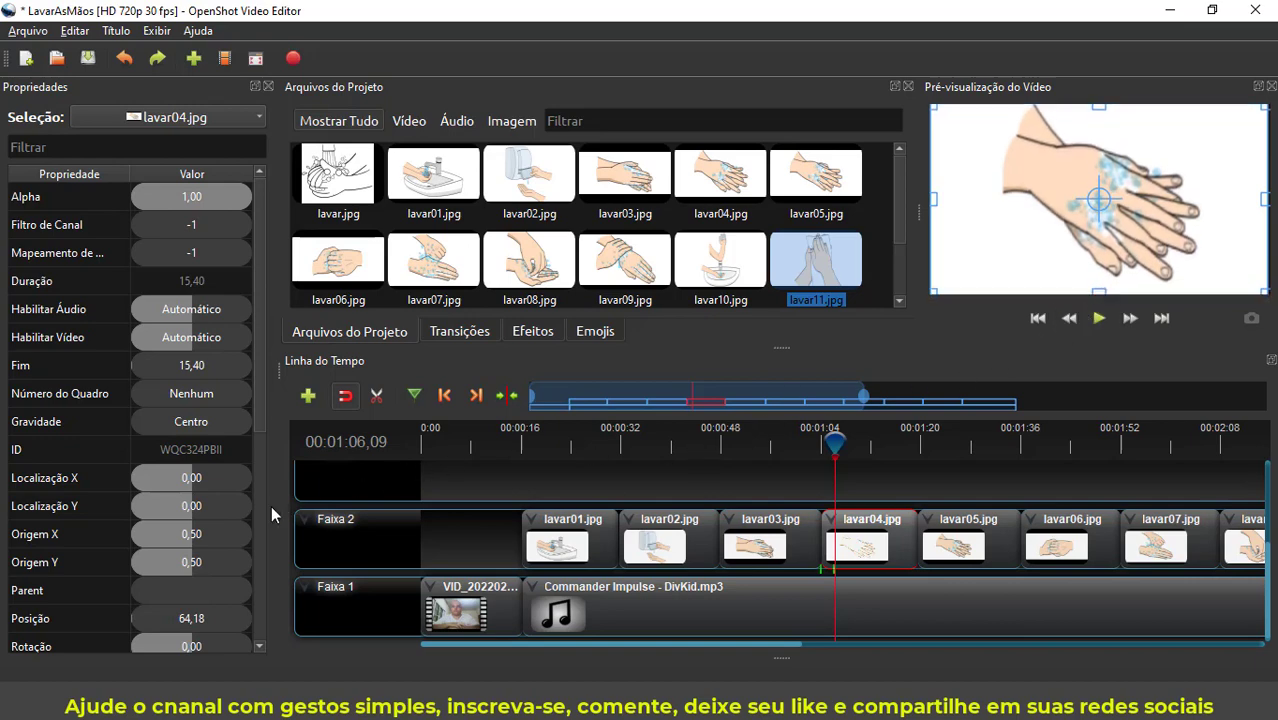
left_click_drag(254, 351, 263, 483)
scroll(262, 485, "down", 1)
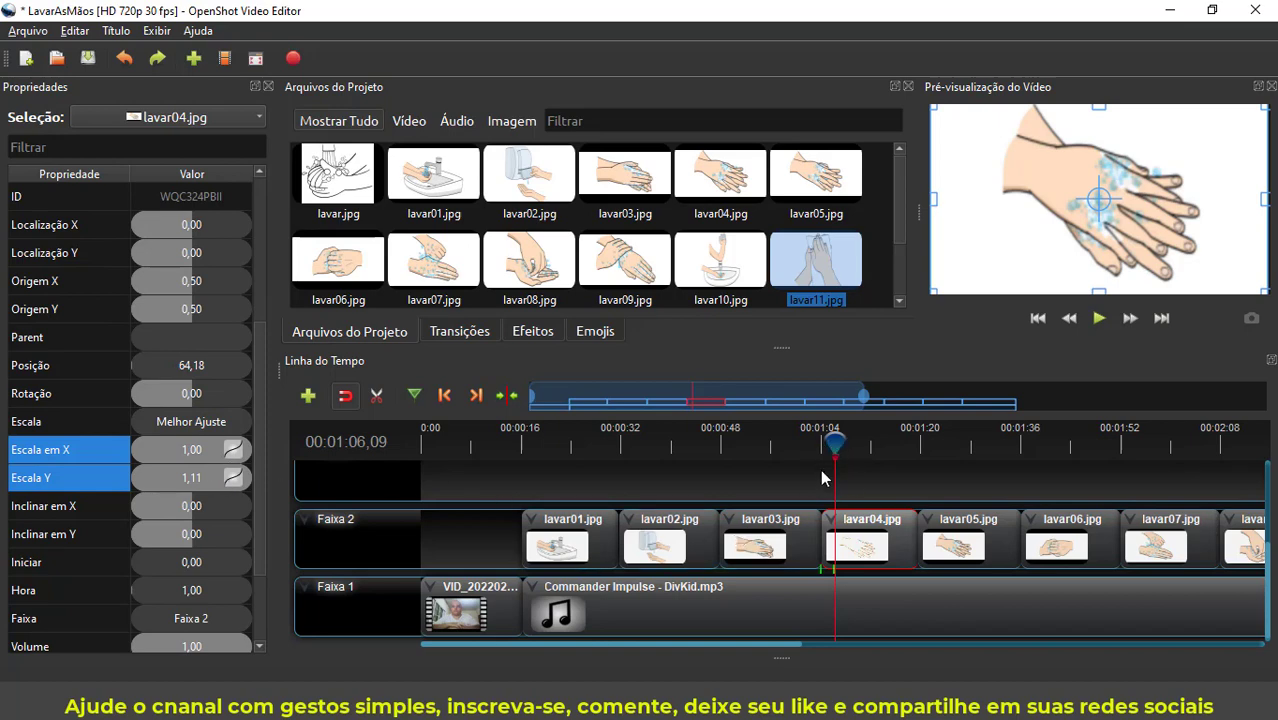
Step: Undo the vertical stretch of lavar04.jpg and apply it again, bringing Escala Y to 1,11
key("ctrl+z")
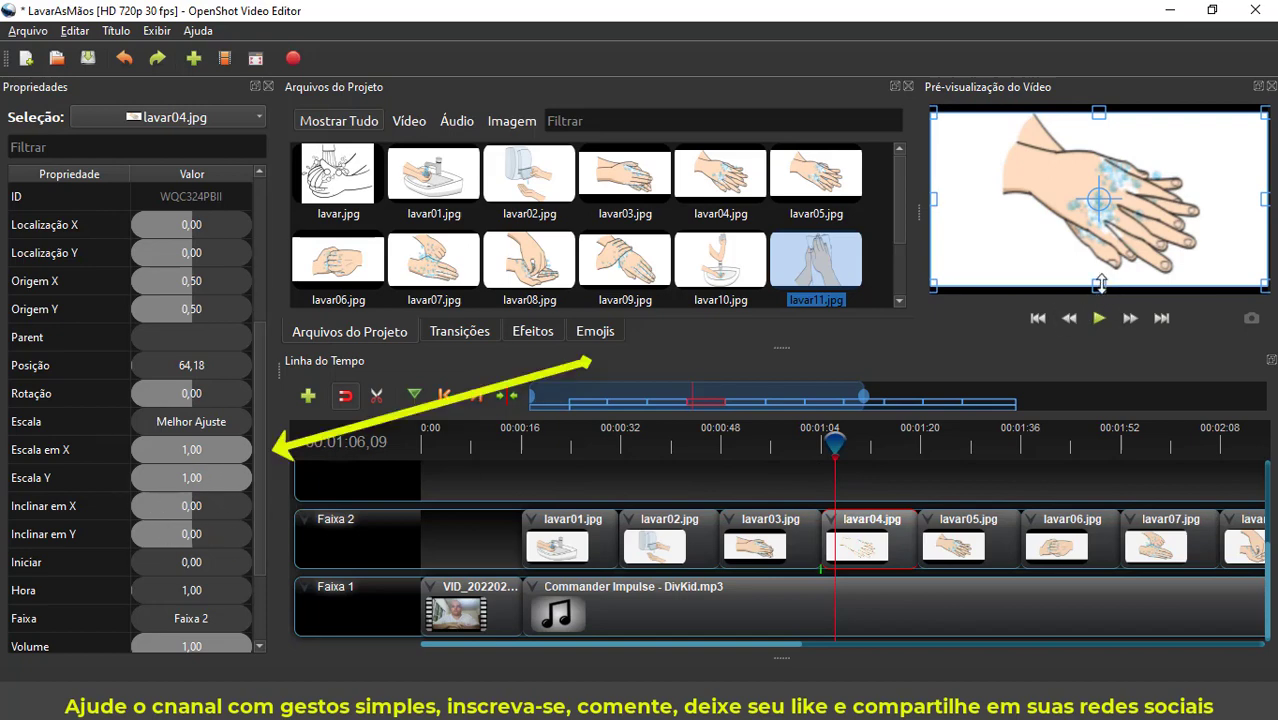
left_click_drag(1099, 286, 1100, 295)
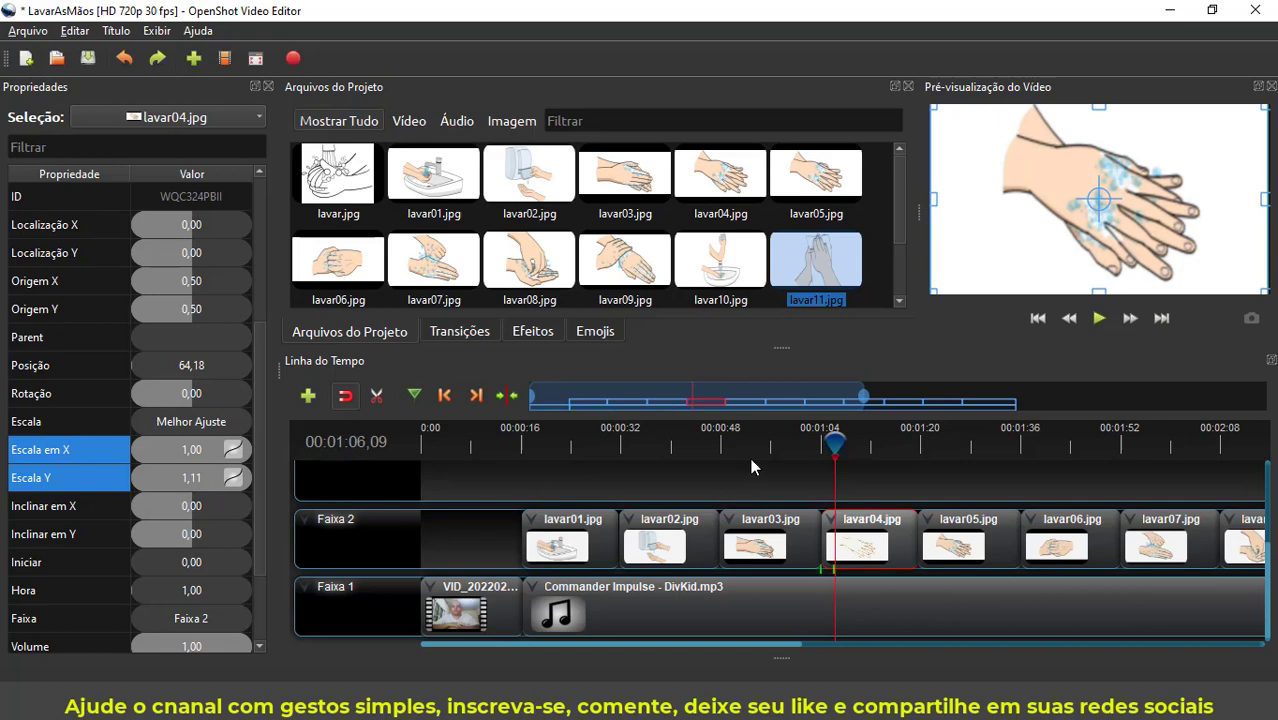
Step: Play on to 00:01:20,17, stretch lavar05.jpg vertically to fill the frame height, and save the project
left_click(1099, 318)
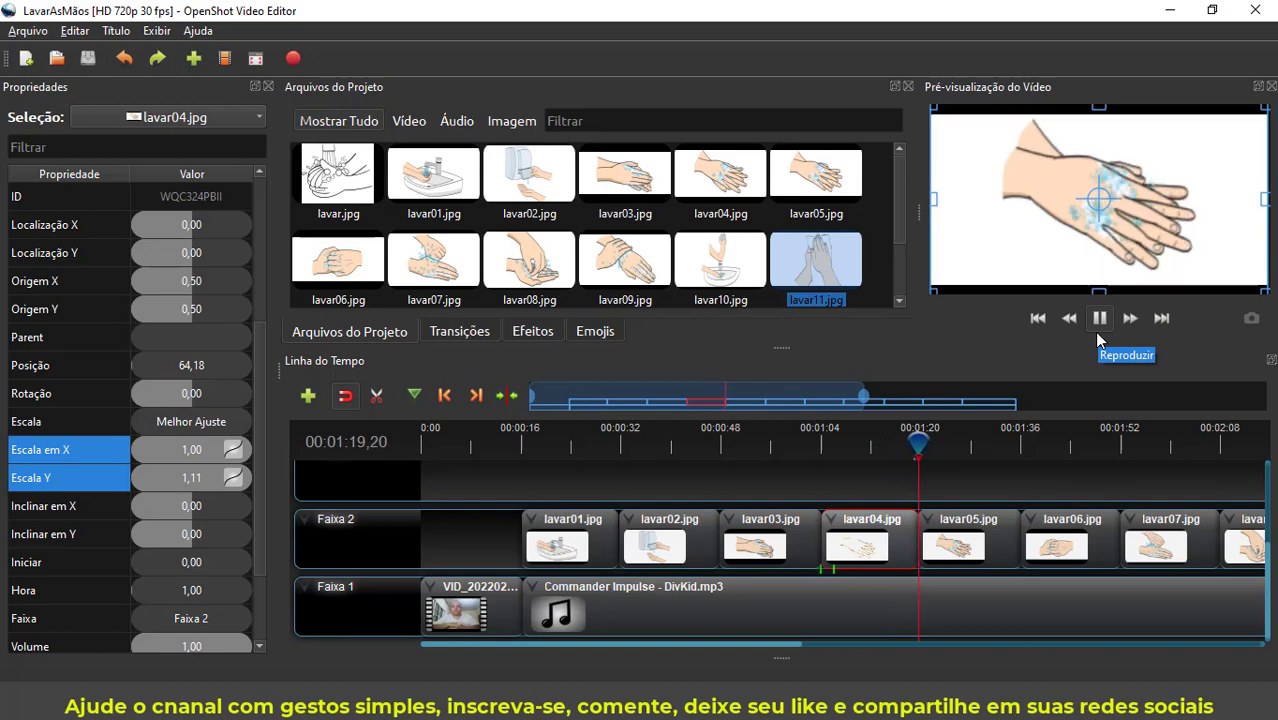
left_click(1099, 318)
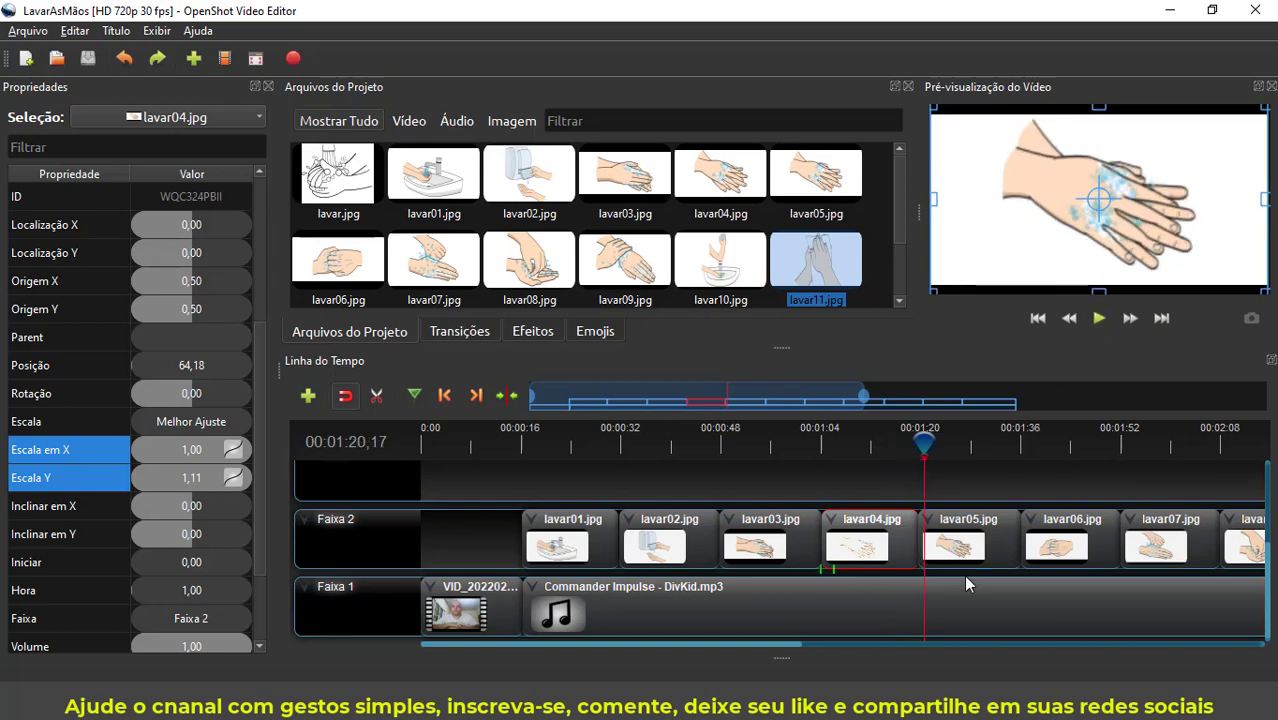
left_click(963, 545)
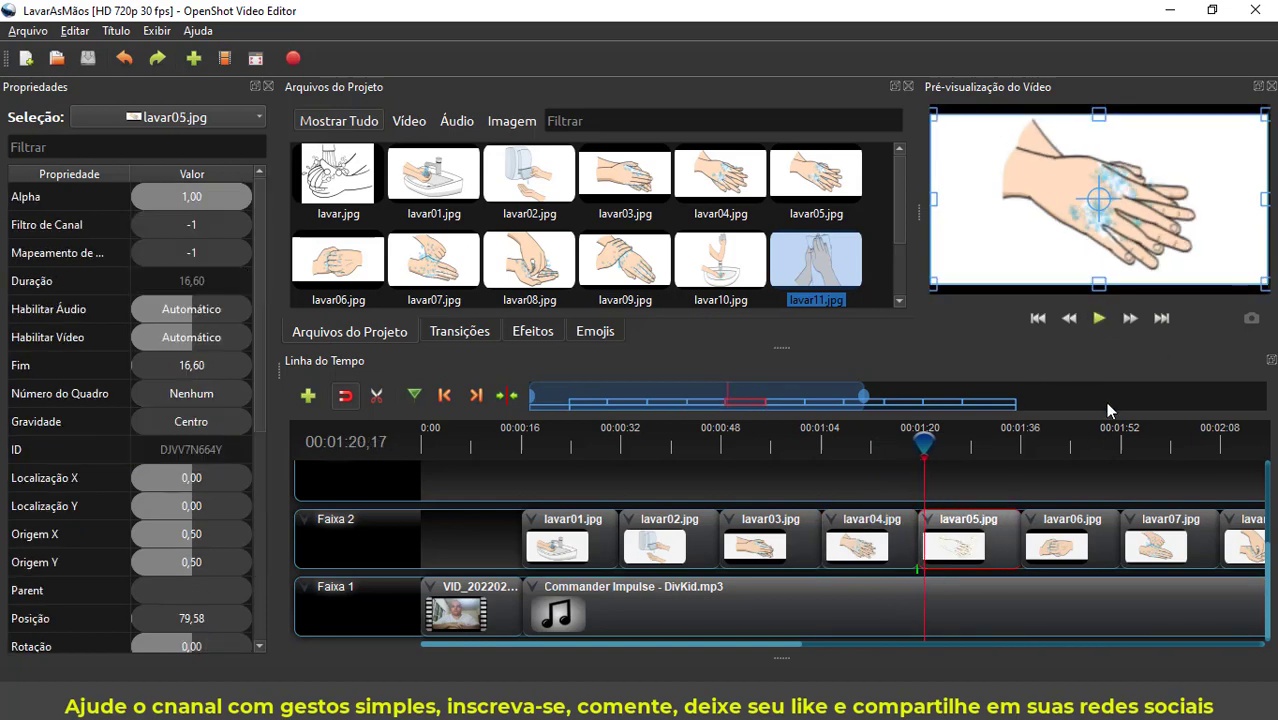
left_click_drag(1099, 285, 1099, 292)
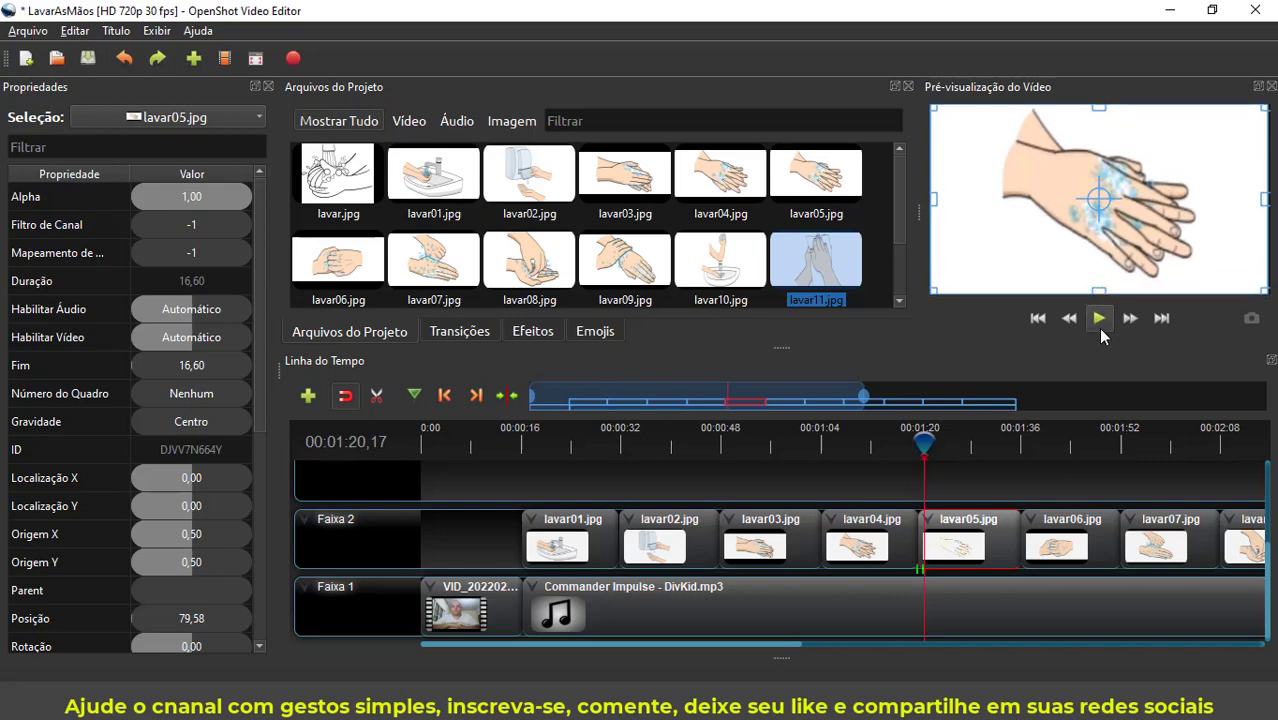
left_click(88, 59)
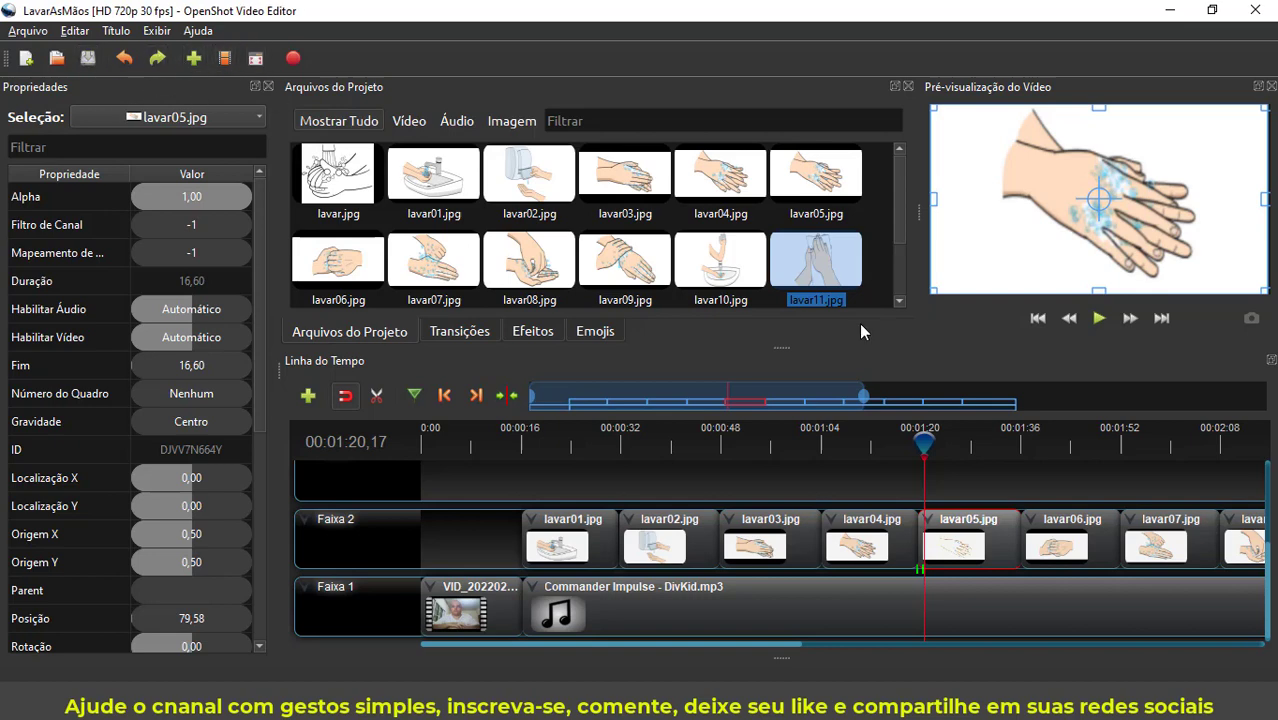
Step: Close the clip properties, play on to 00:01:37,09, and stretch lavar06.jpg vertically to fill the frame height
left_click(269, 87)
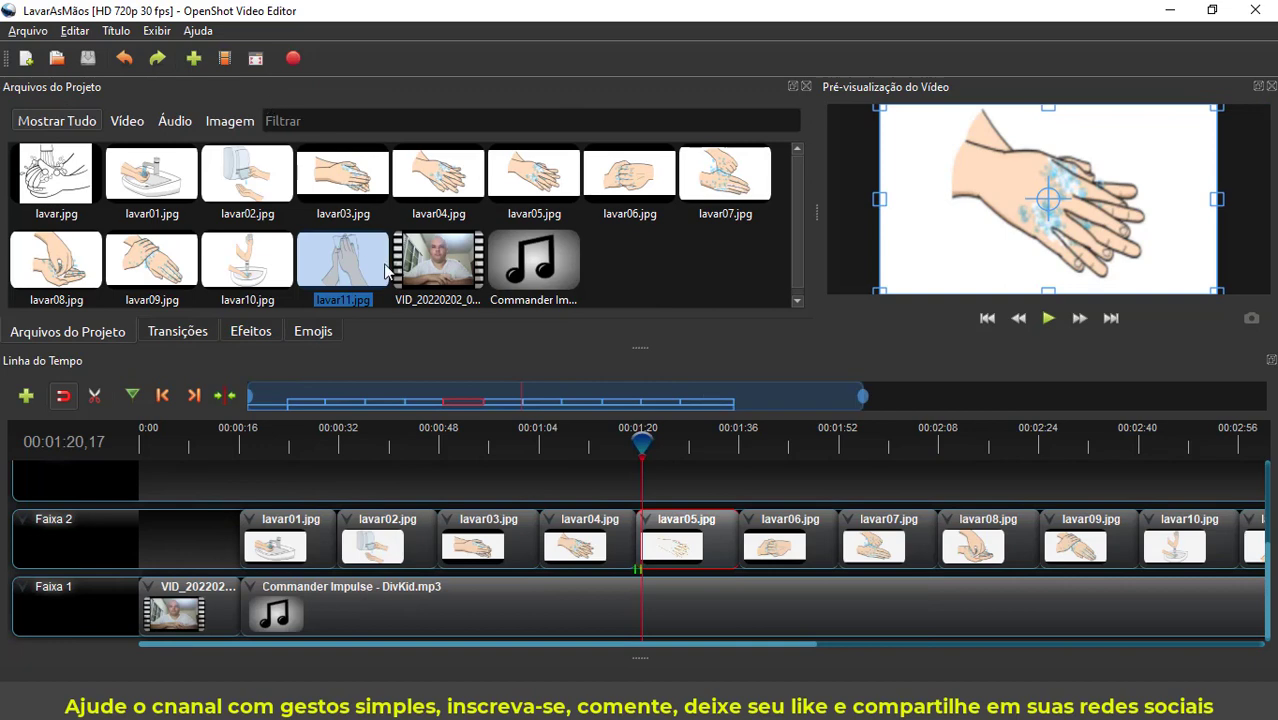
left_click(1047, 321)
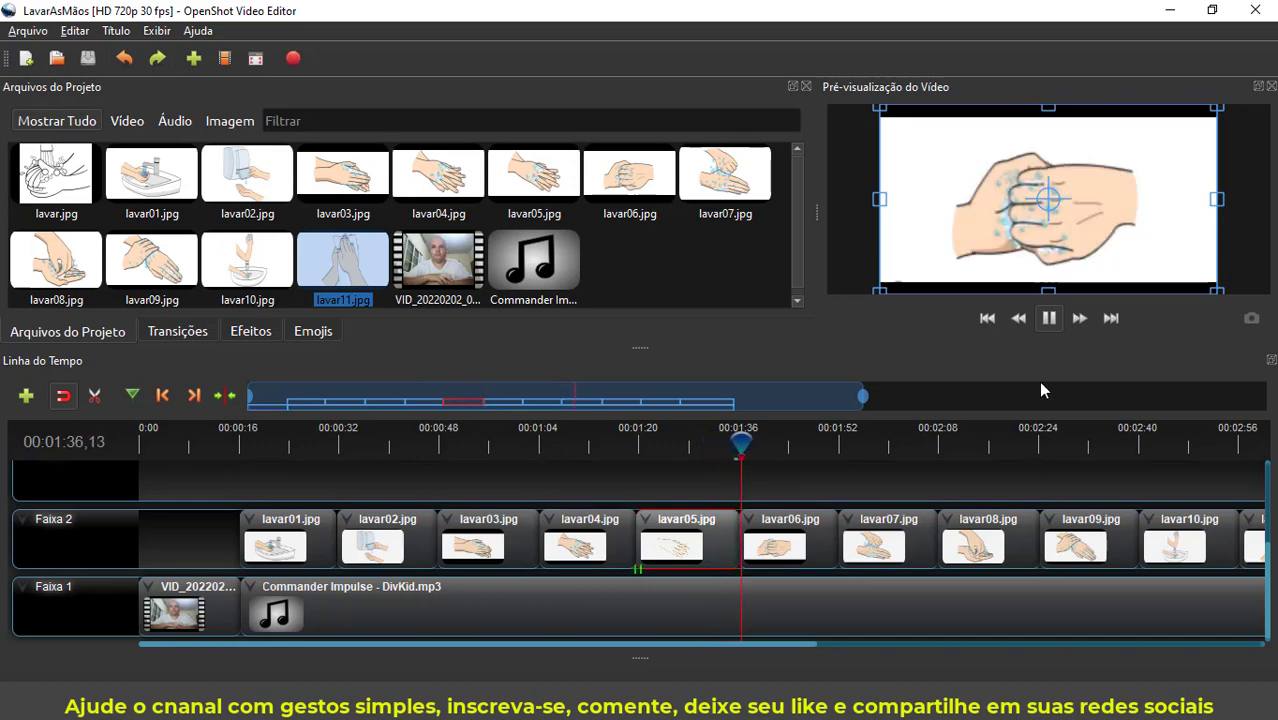
left_click(1048, 318)
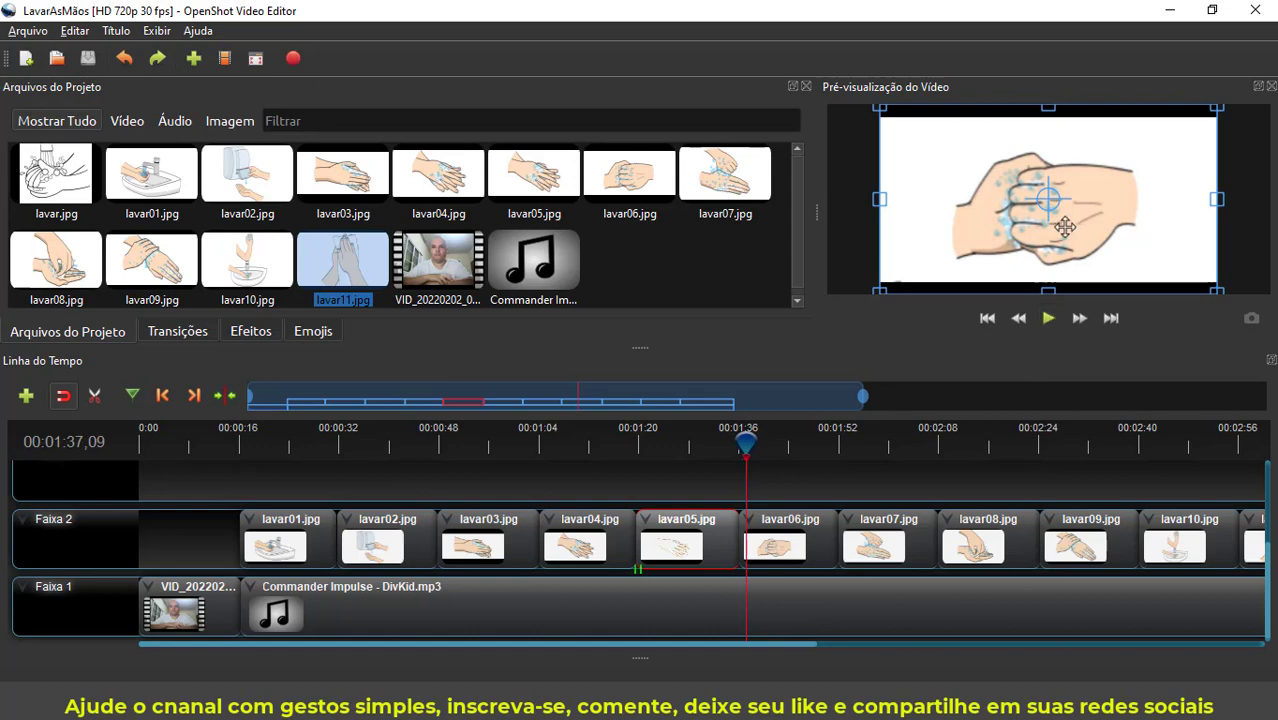
left_click(805, 530)
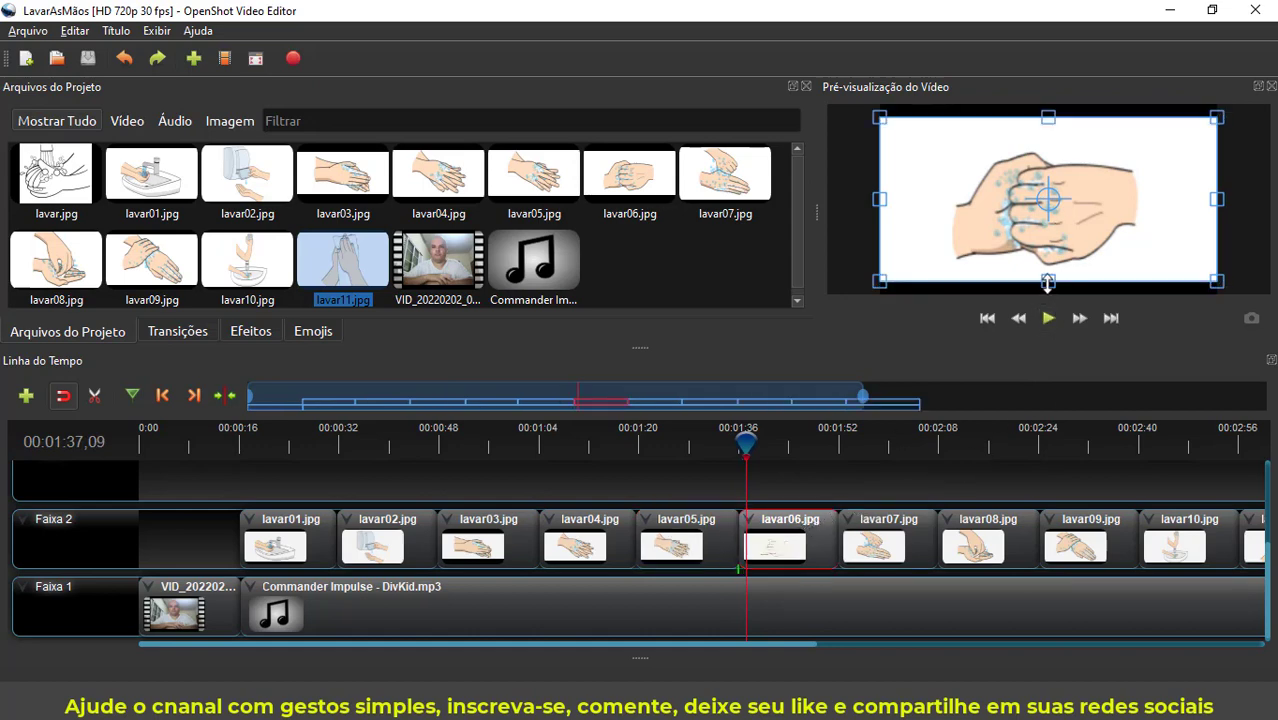
left_click_drag(1048, 284, 1048, 295)
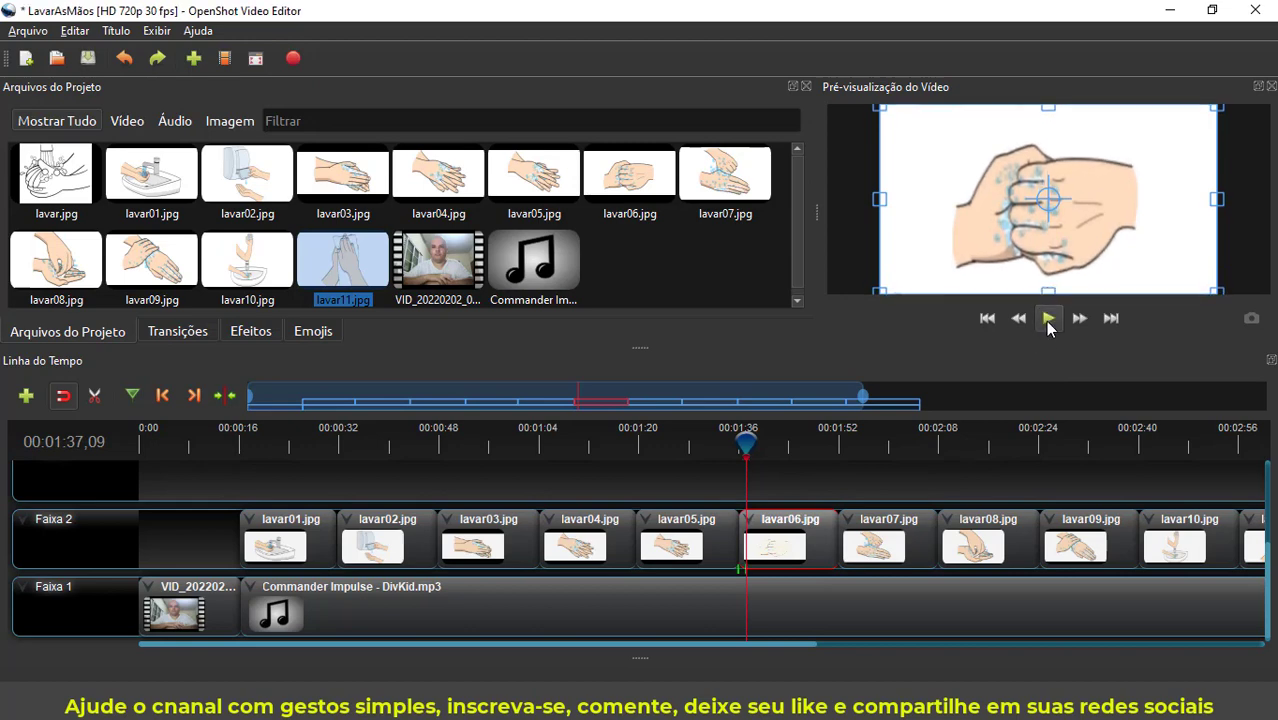
Step: Play on to 00:01:54,01 and stretch lavar07.jpg horizontally to fill the frame width
left_click(1048, 319)
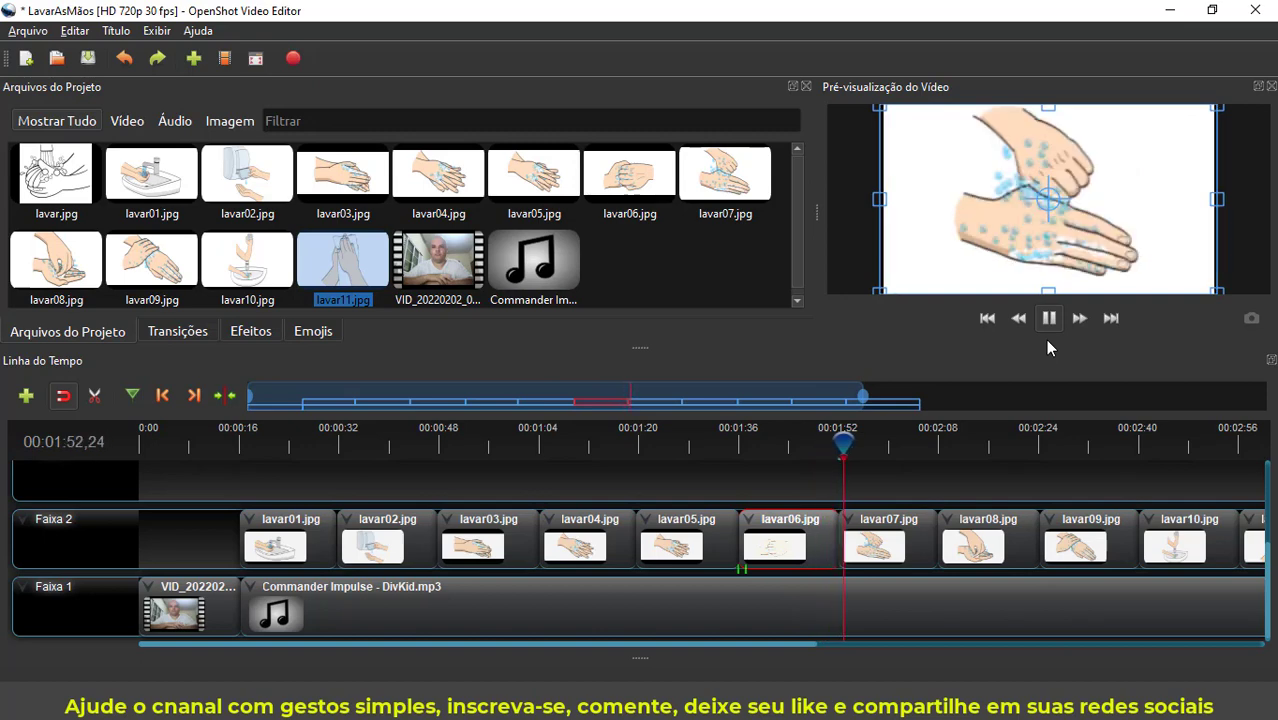
left_click(1047, 320)
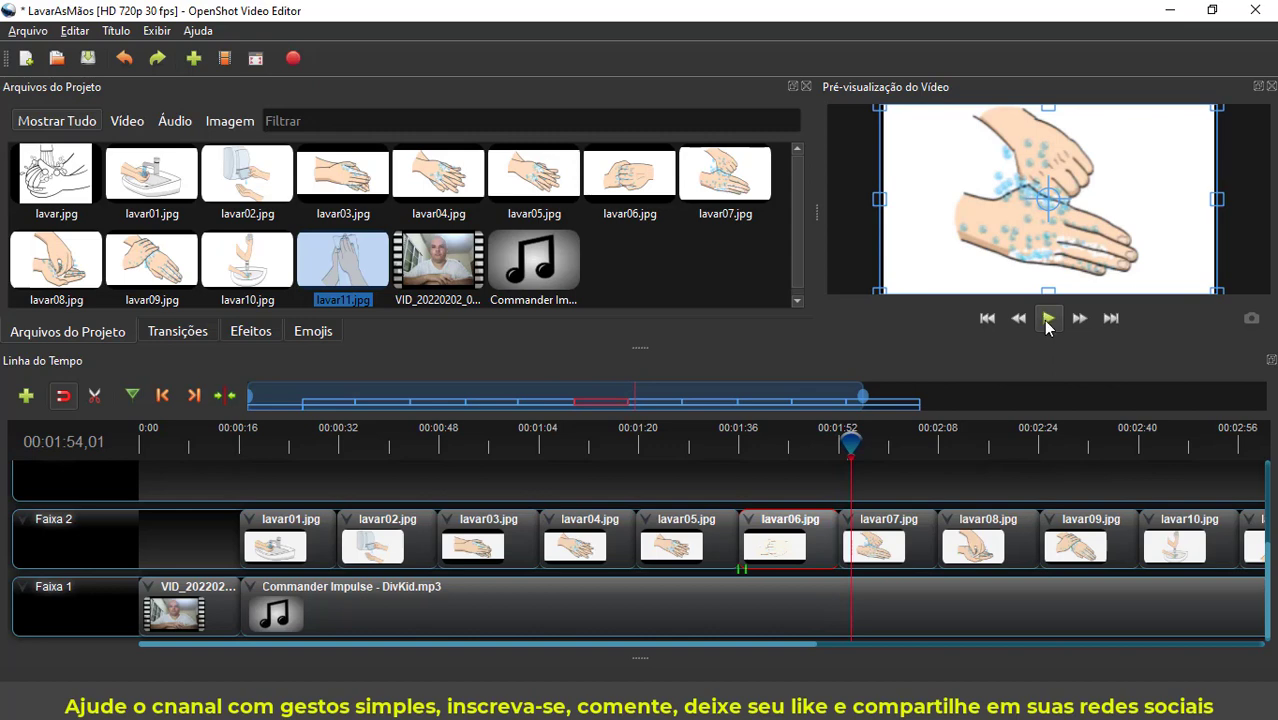
left_click(893, 557)
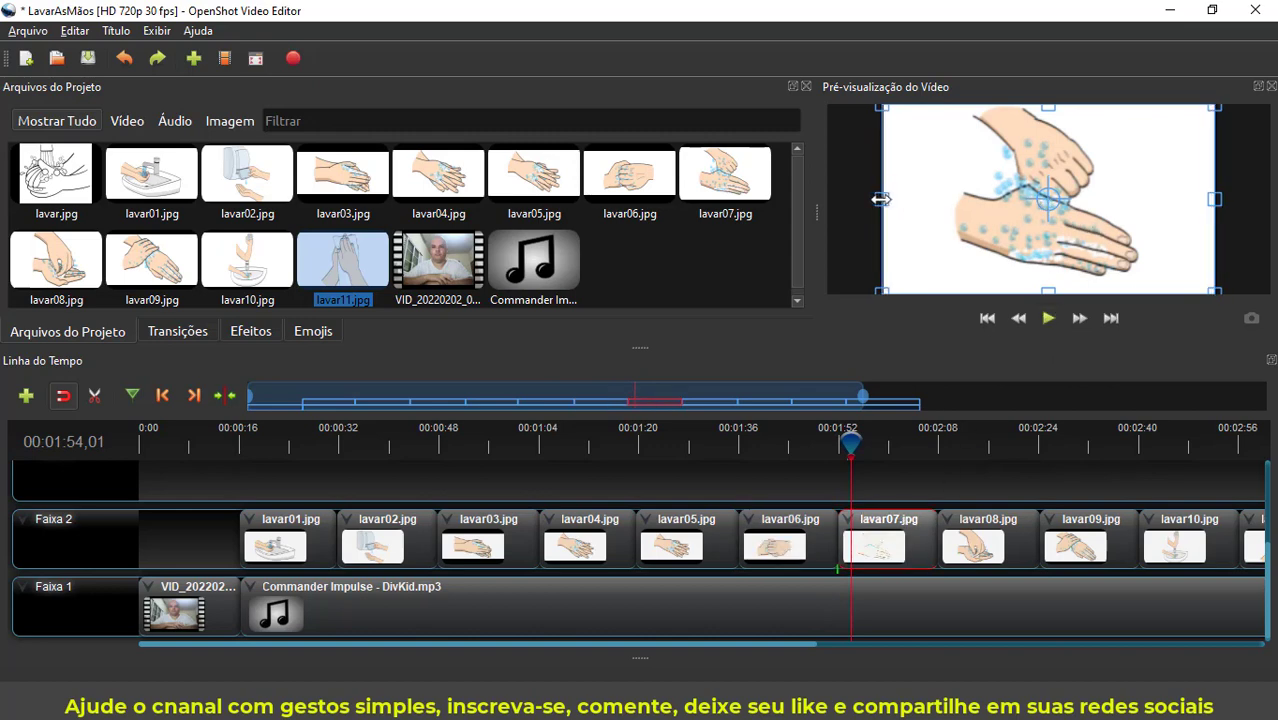
left_click_drag(880, 199, 875, 199)
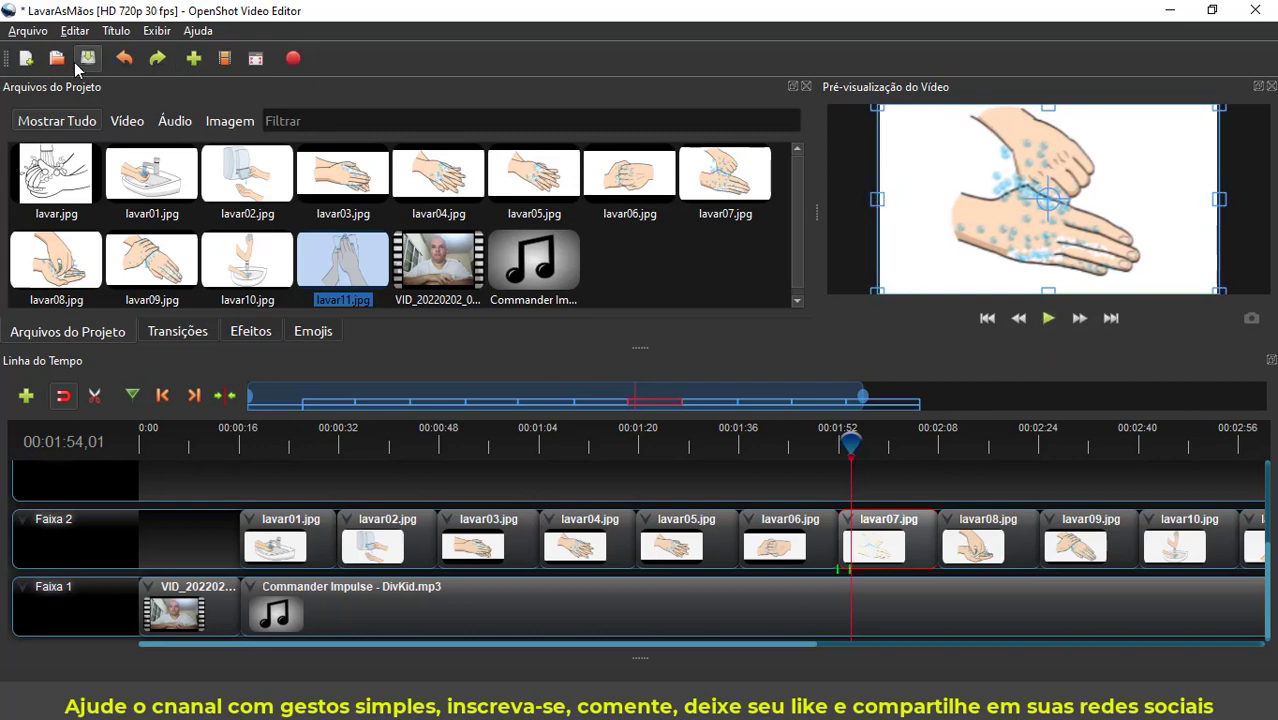
Step: Play on to 00:02:09,06, stretch lavar08.jpg horizontally to cover the black side bars, and save the project
left_click(1048, 319)
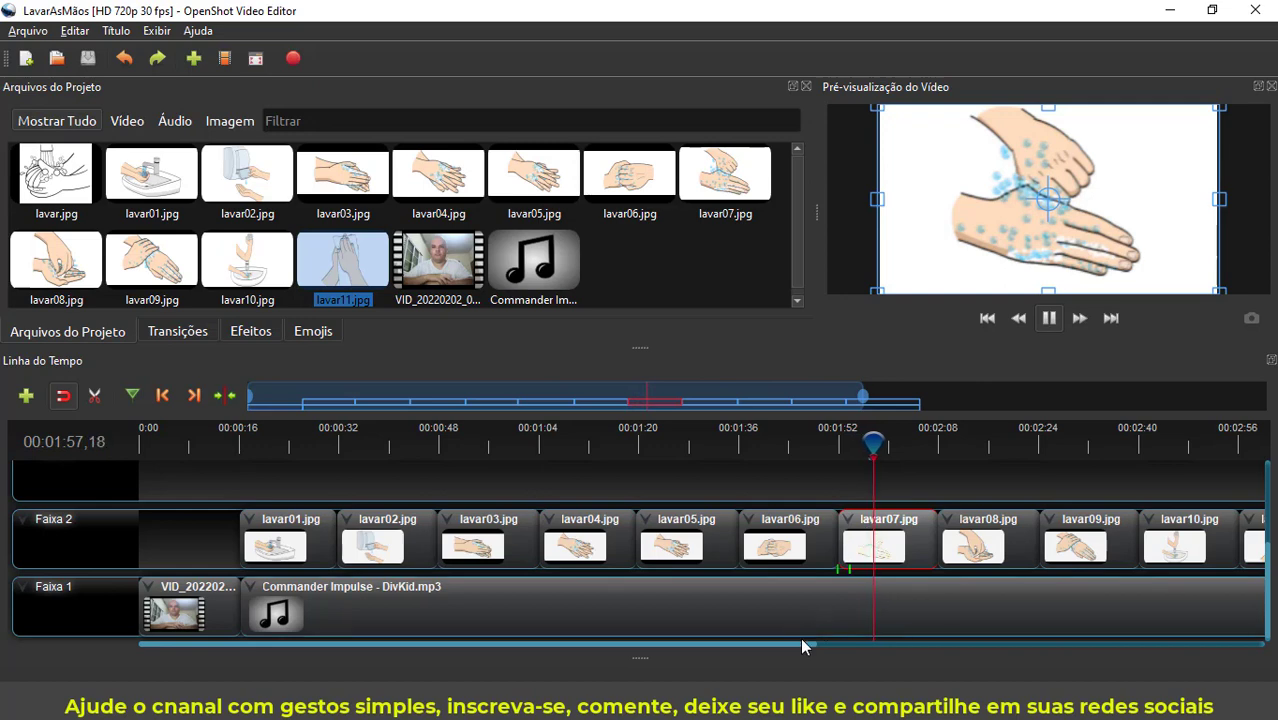
left_click_drag(784, 642, 910, 644)
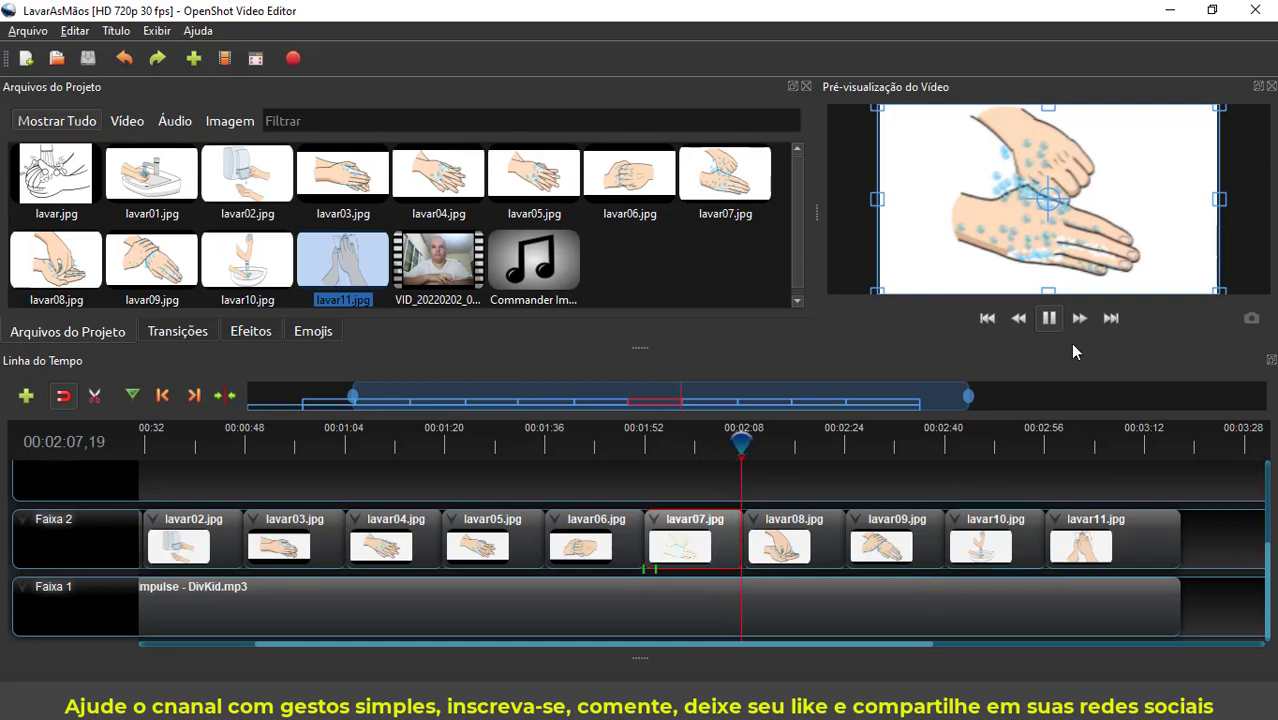
left_click(1049, 318)
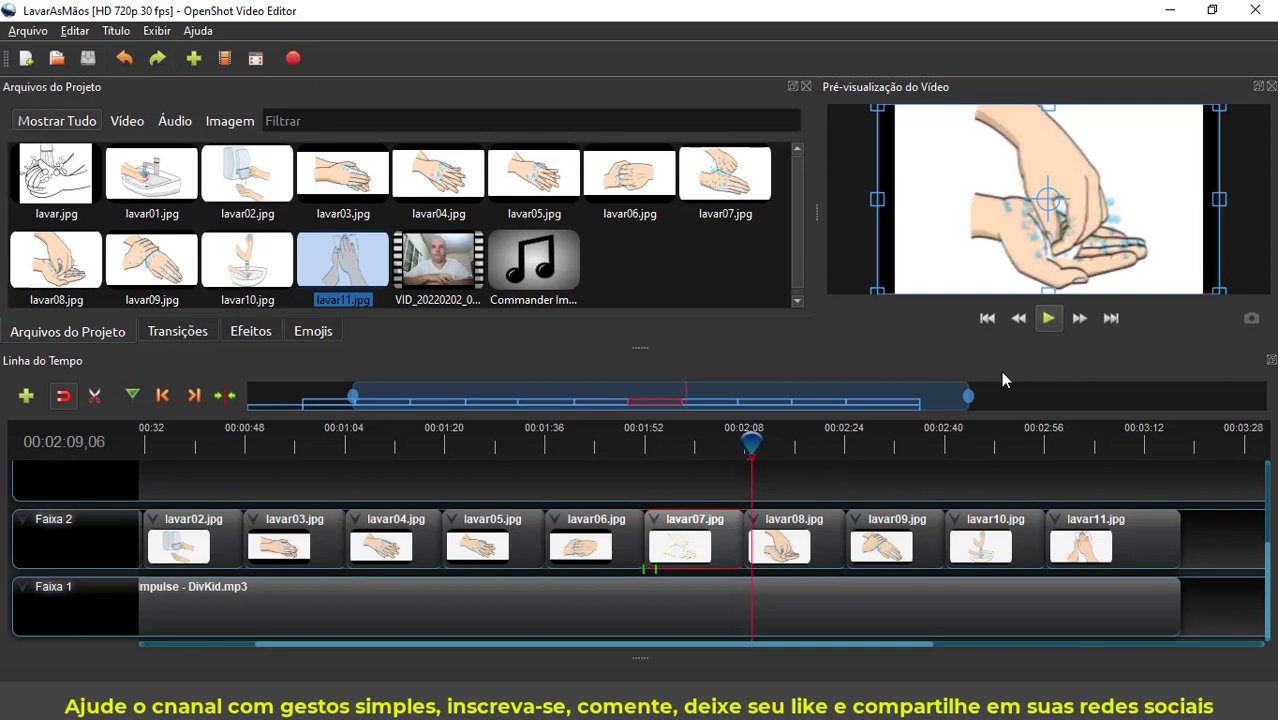
left_click(813, 534)
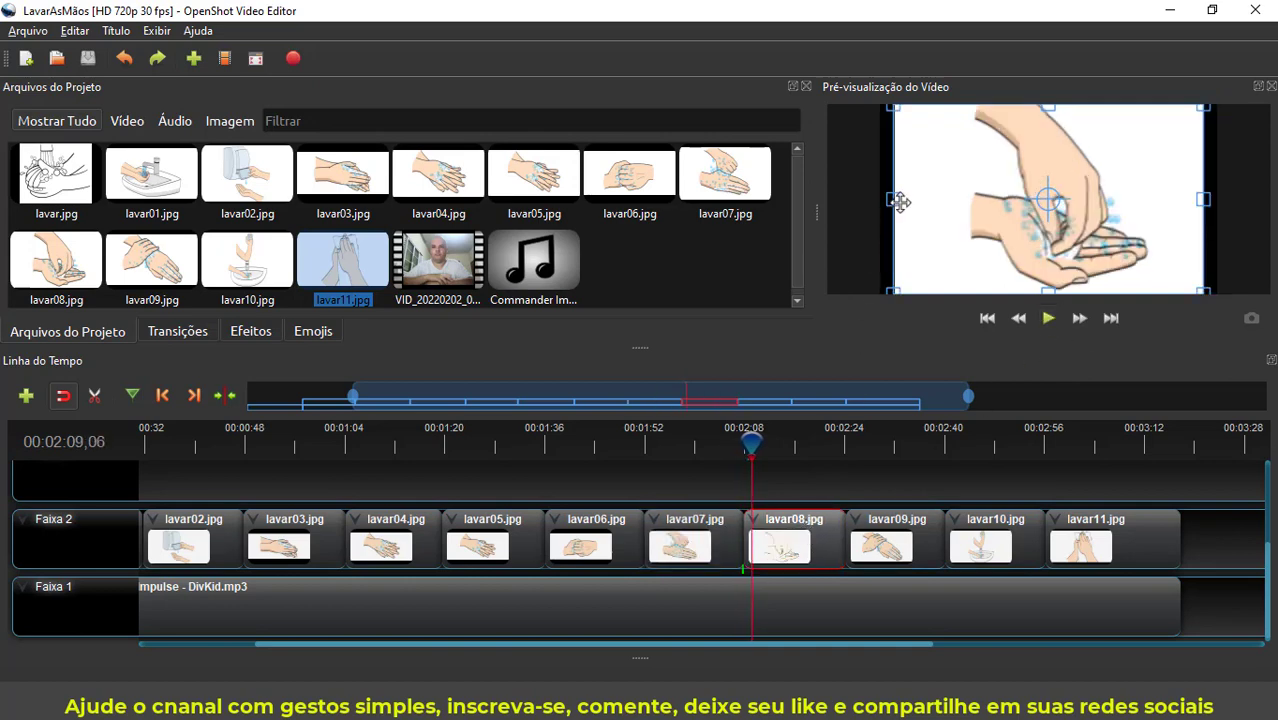
left_click_drag(893, 199, 880, 199)
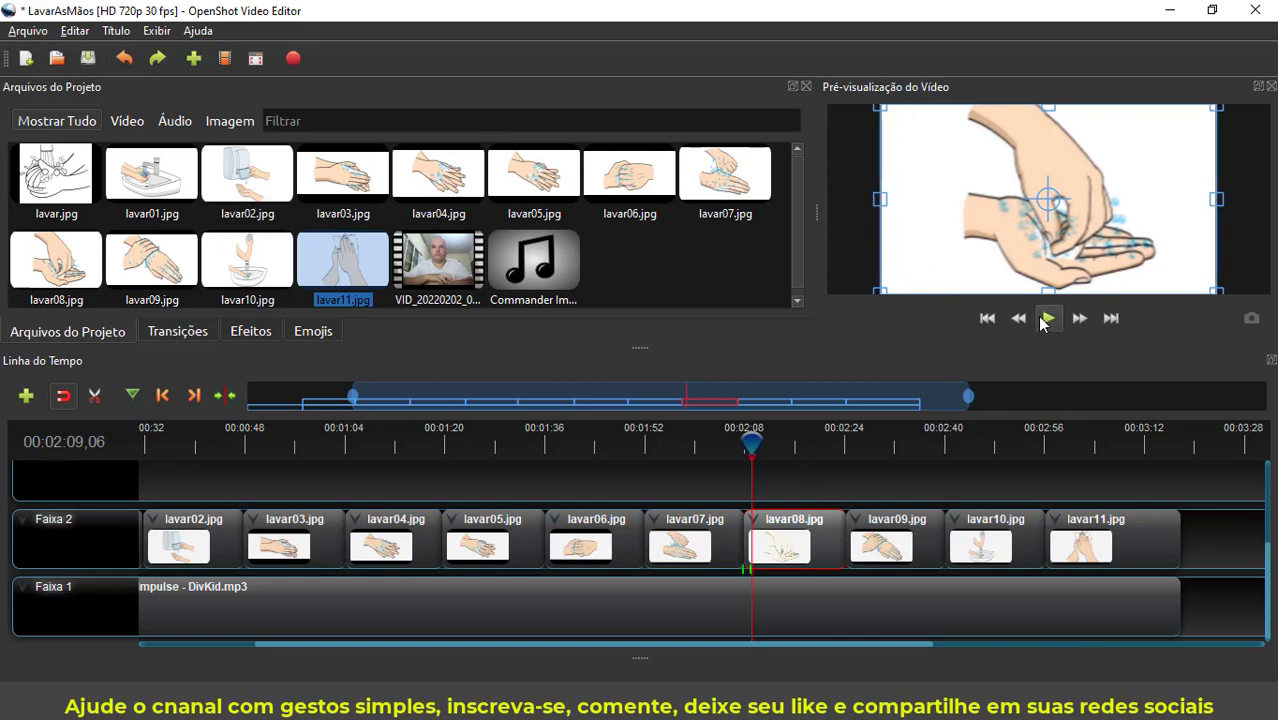
key("ctrl+s")
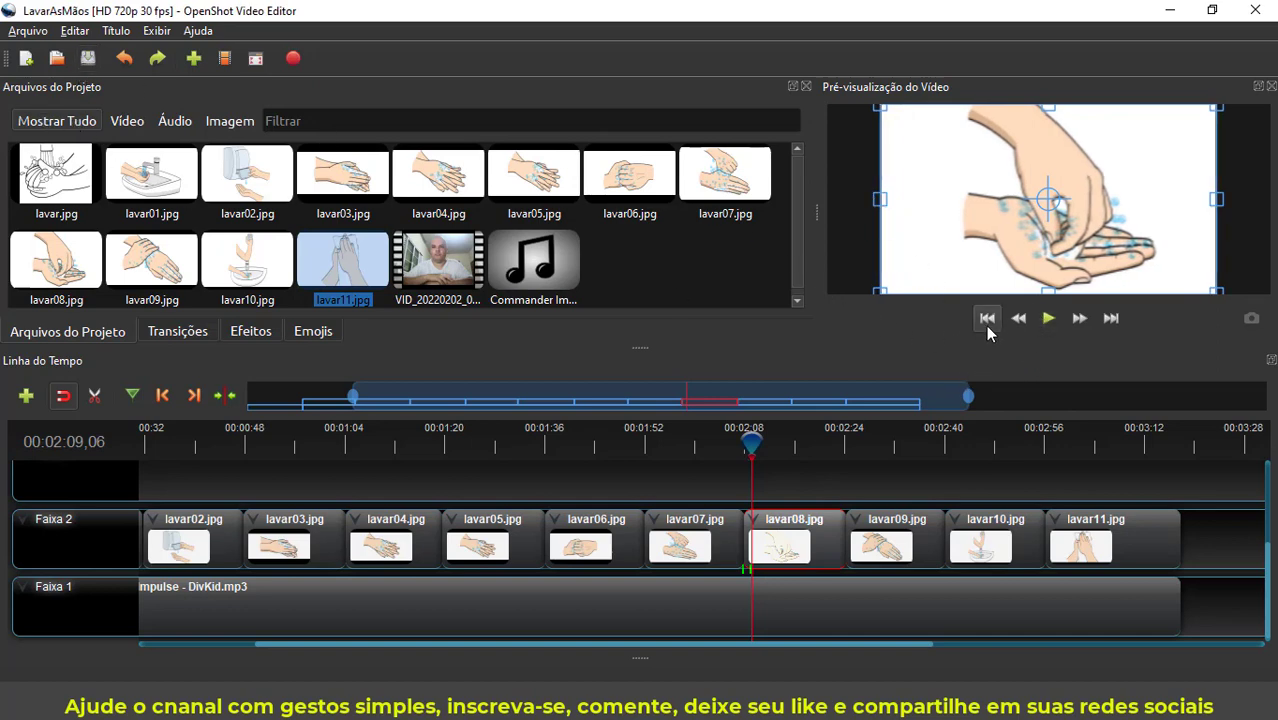
Step: Play on to 00:02:42,26 and stretch lavar10.jpg horizontally to cover the black side bars
left_click(1048, 318)
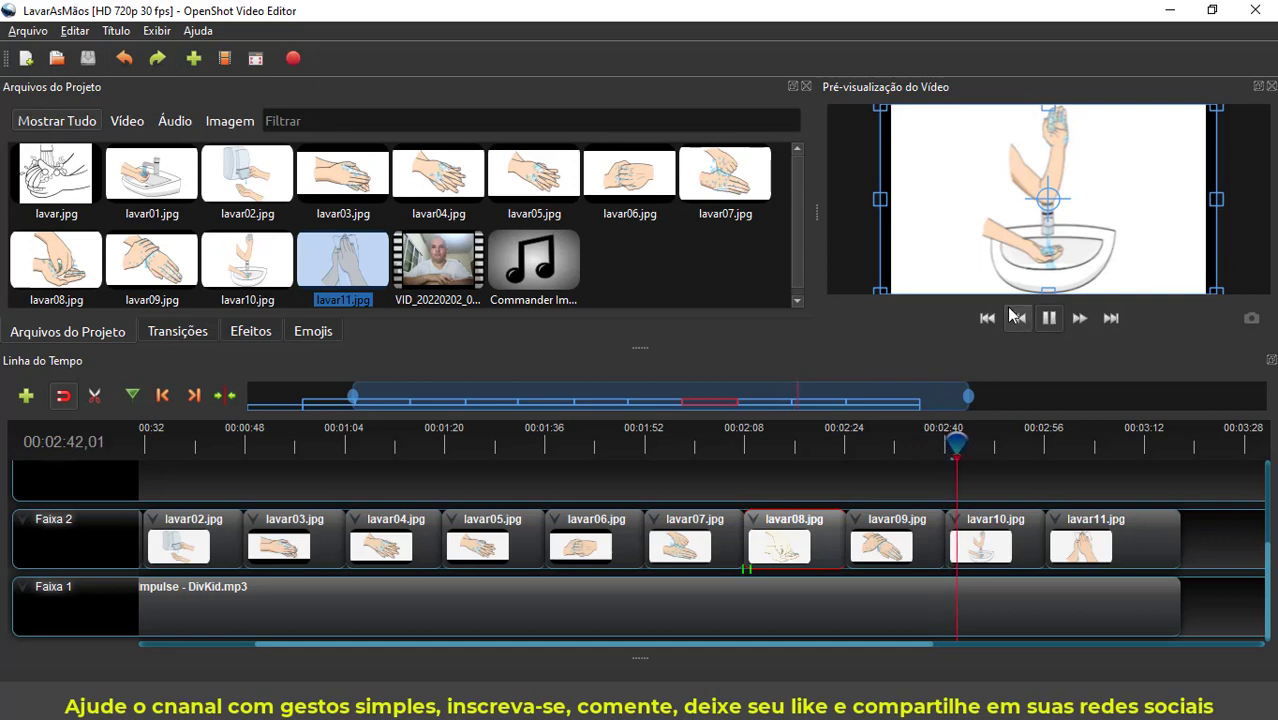
left_click(1057, 323)
left_click(1001, 558)
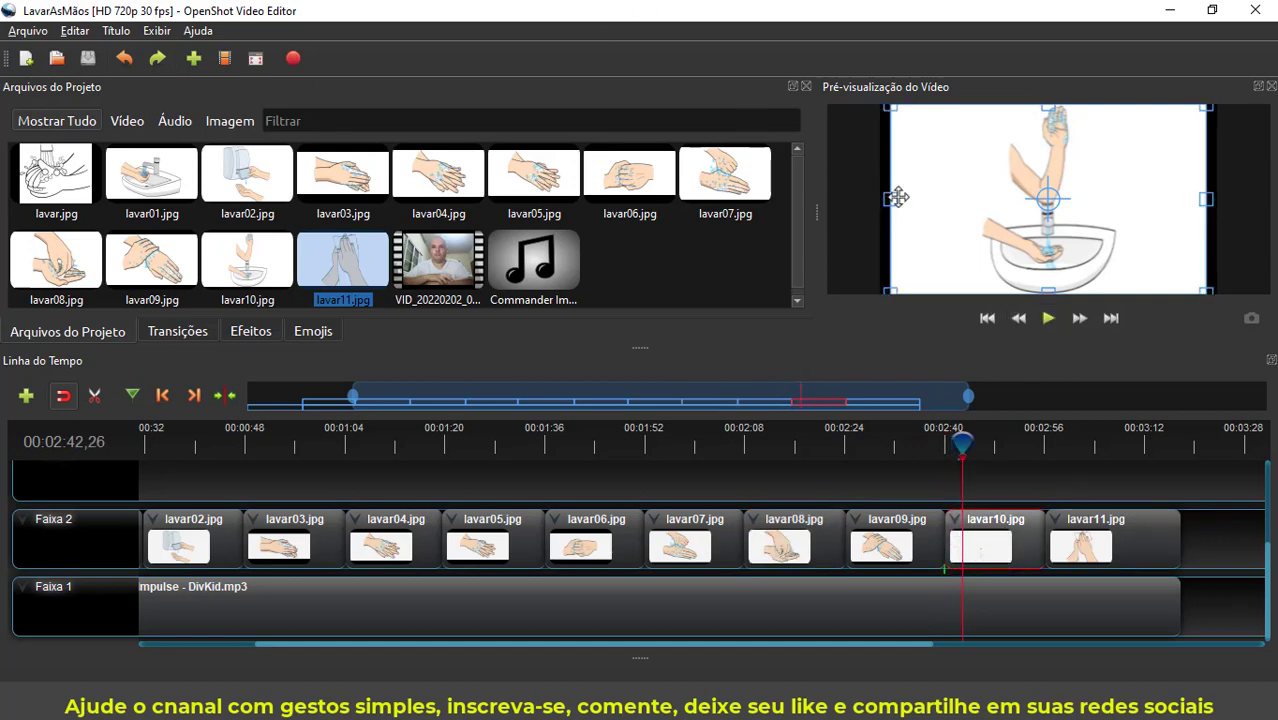
left_click_drag(890, 198, 877, 198)
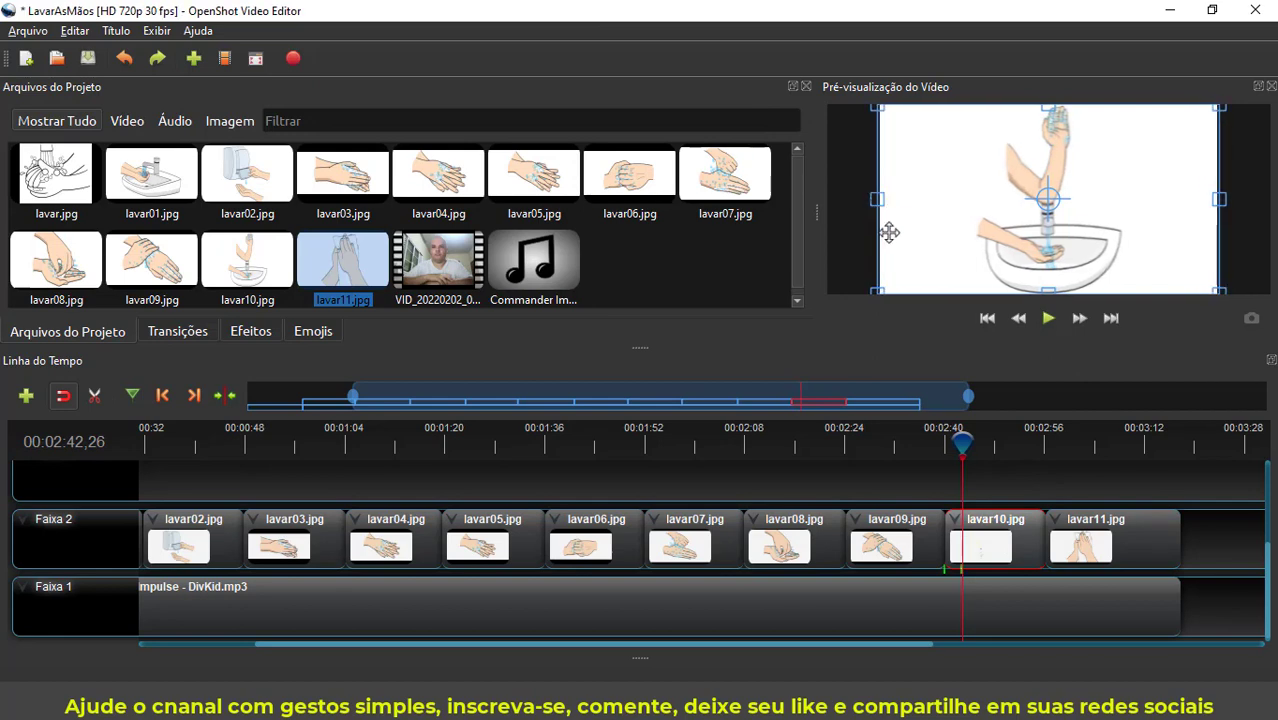
Step: Play on to 00:02:58,15, stretch lavar11.jpg horizontally to fill the frame width, and save the project
left_click(1048, 320)
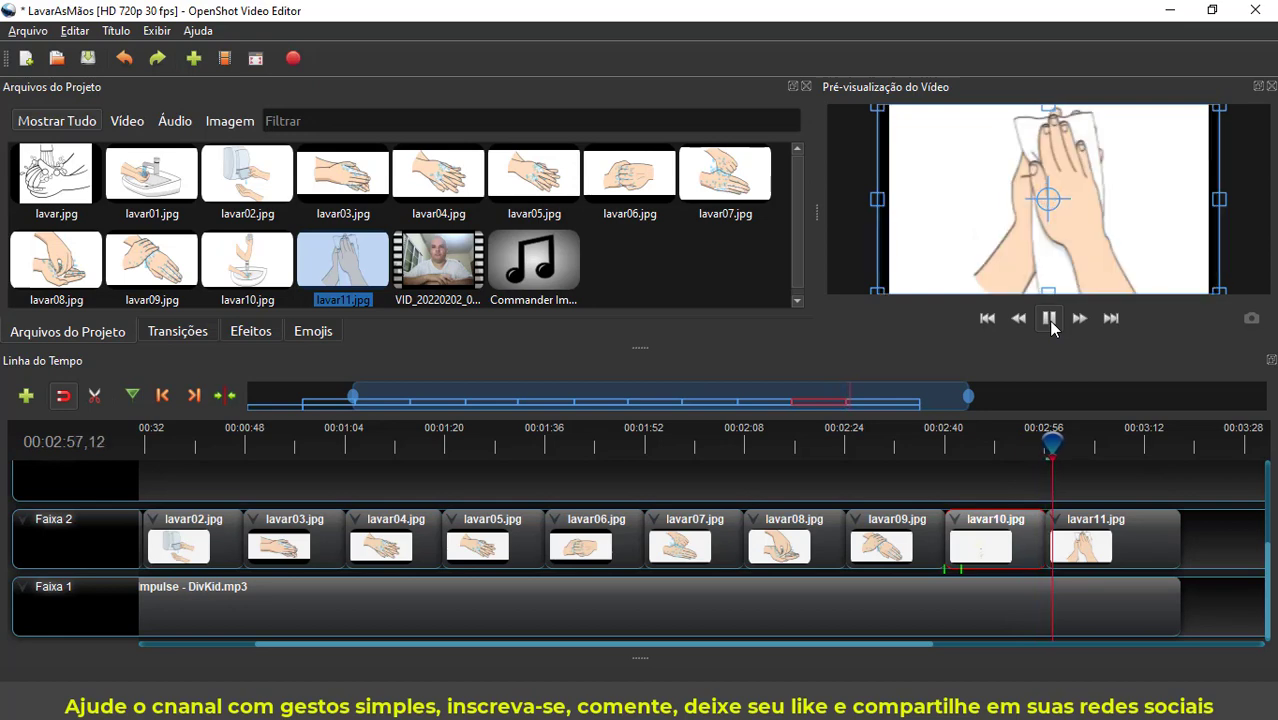
left_click(1051, 328)
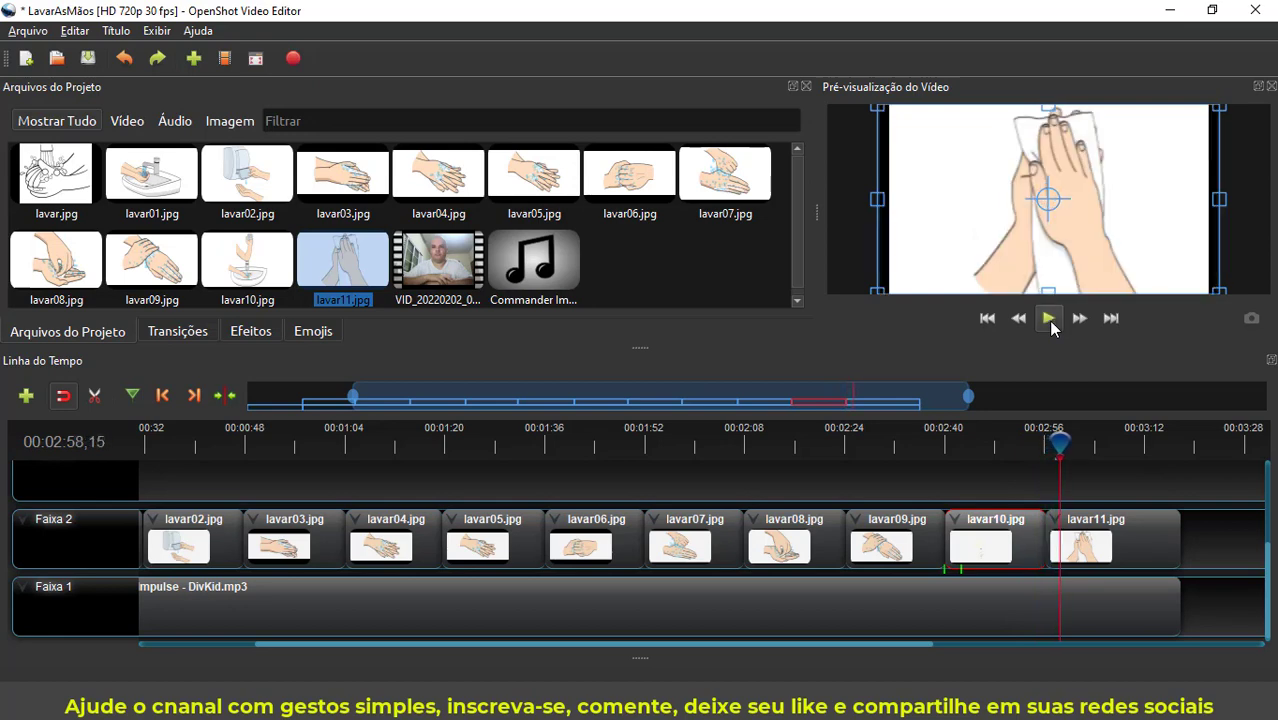
left_click(1100, 528)
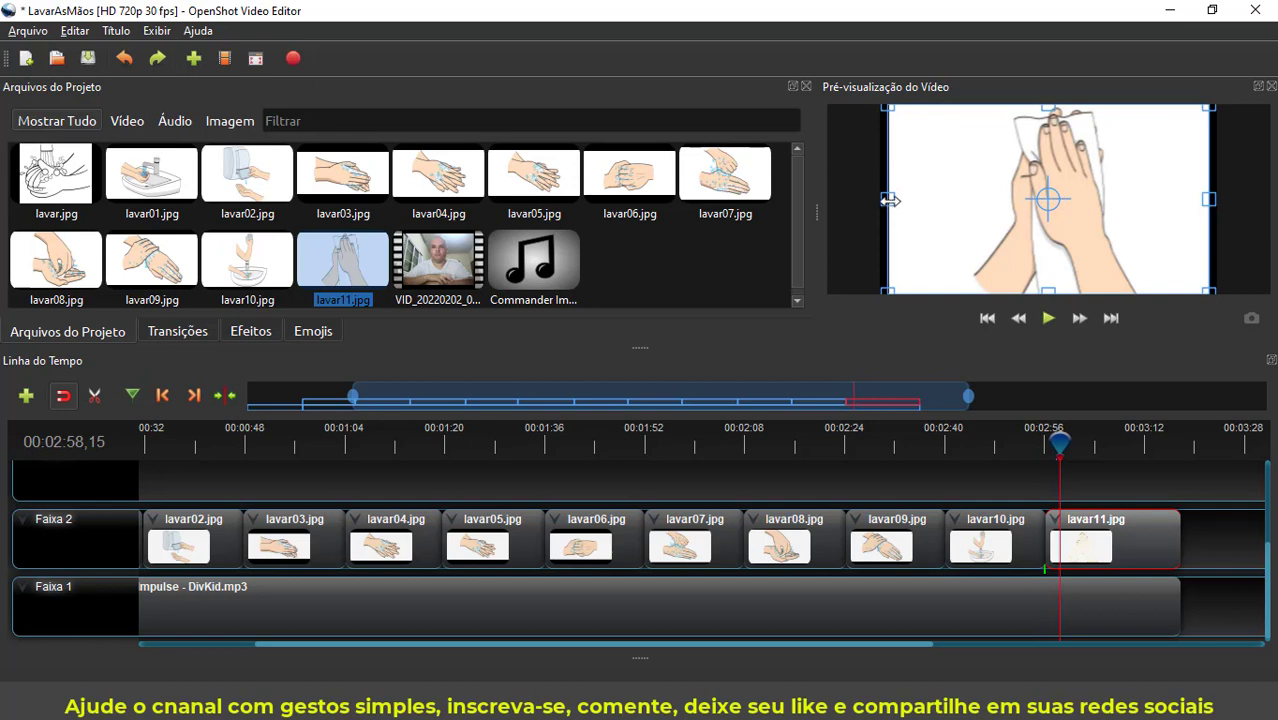
left_click_drag(889, 200, 881, 200)
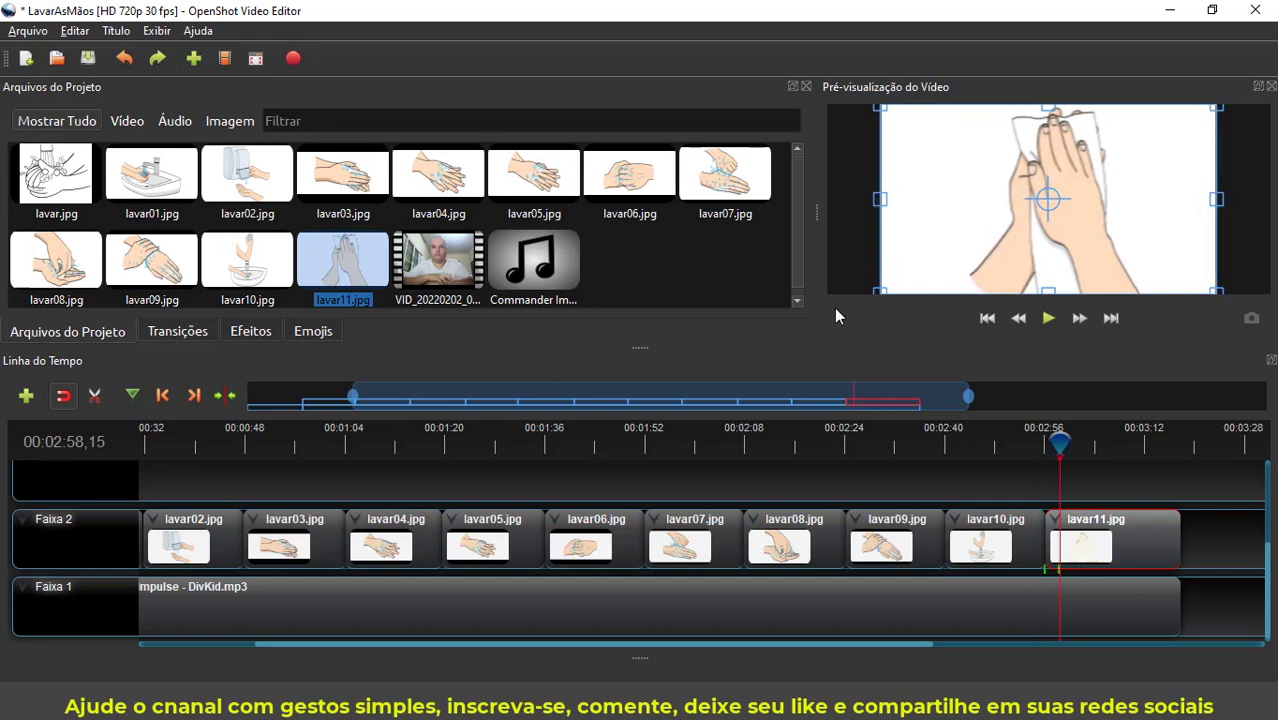
left_click(88, 58)
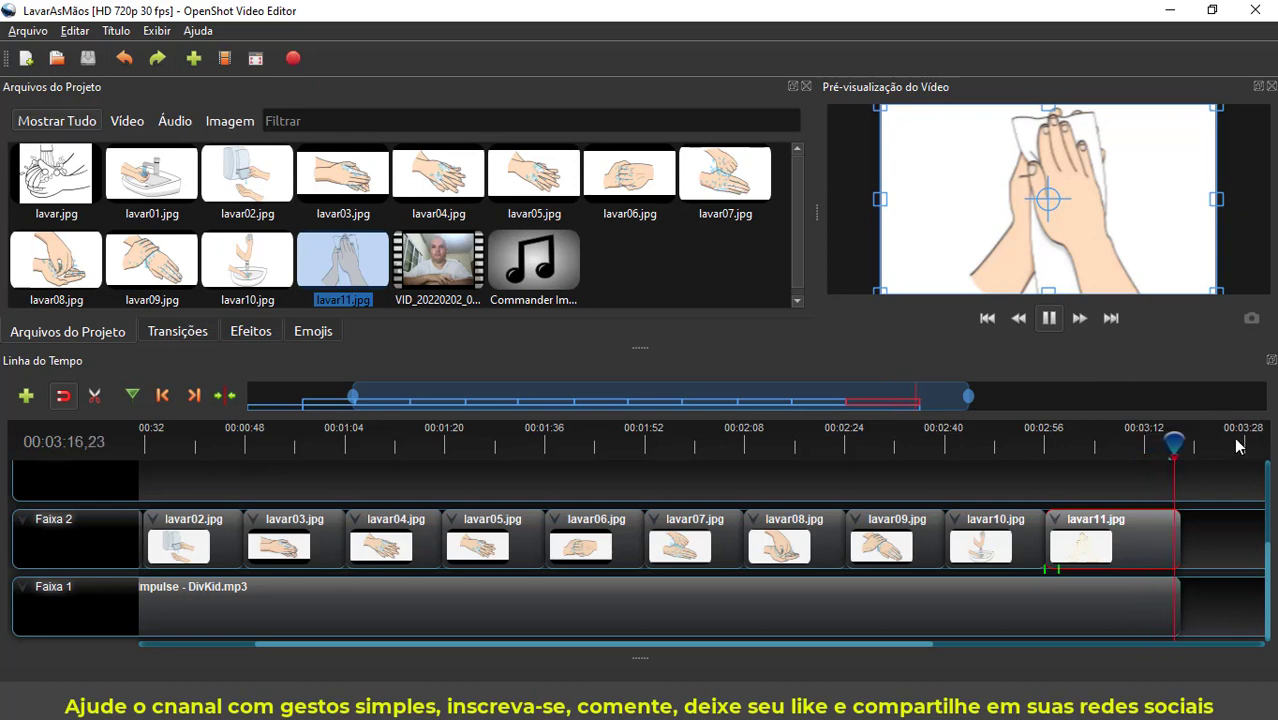
Step: Return the playhead from the end of the video to the start of the timeline, at the intro clip
left_click(1178, 440)
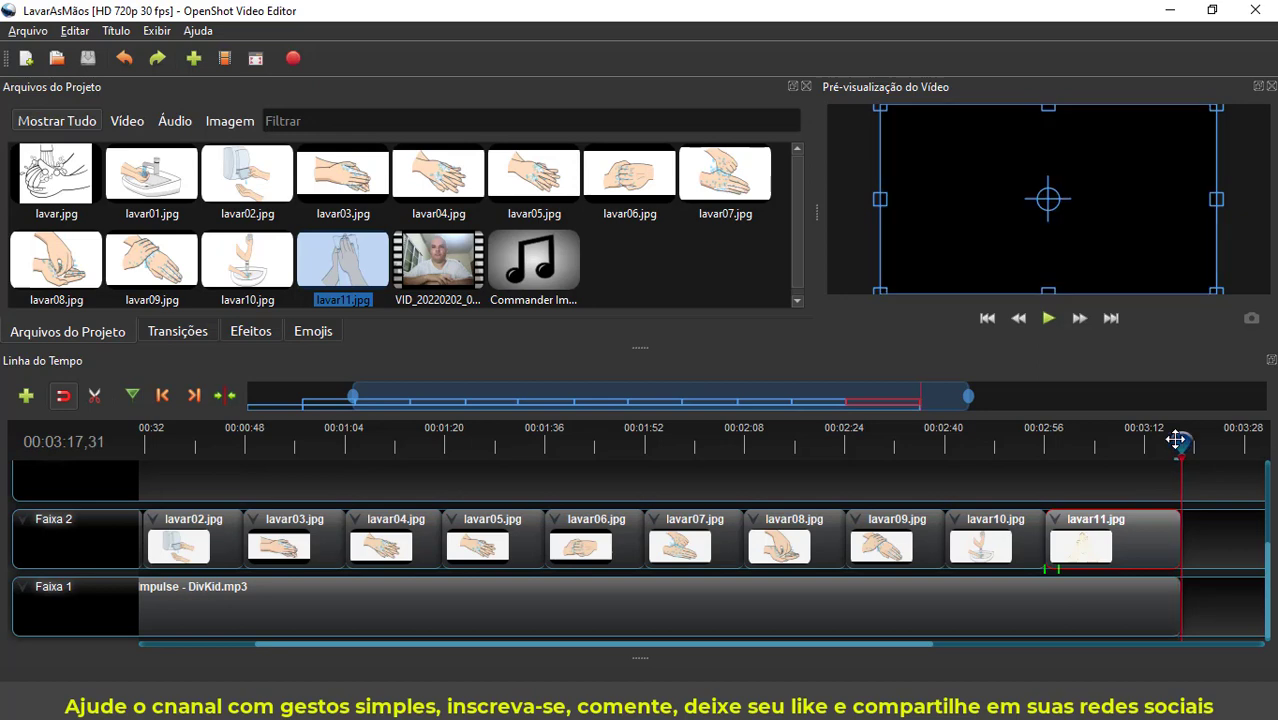
left_click_drag(1176, 440, 540, 442)
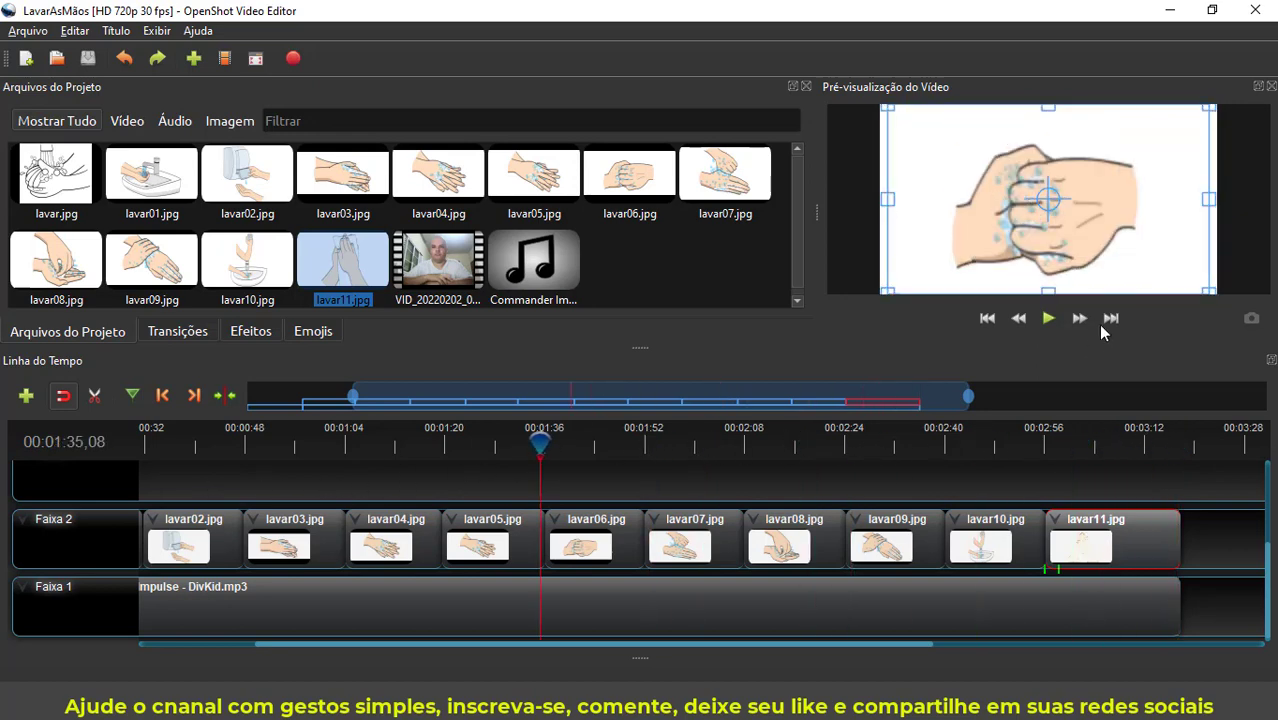
left_click(987, 319)
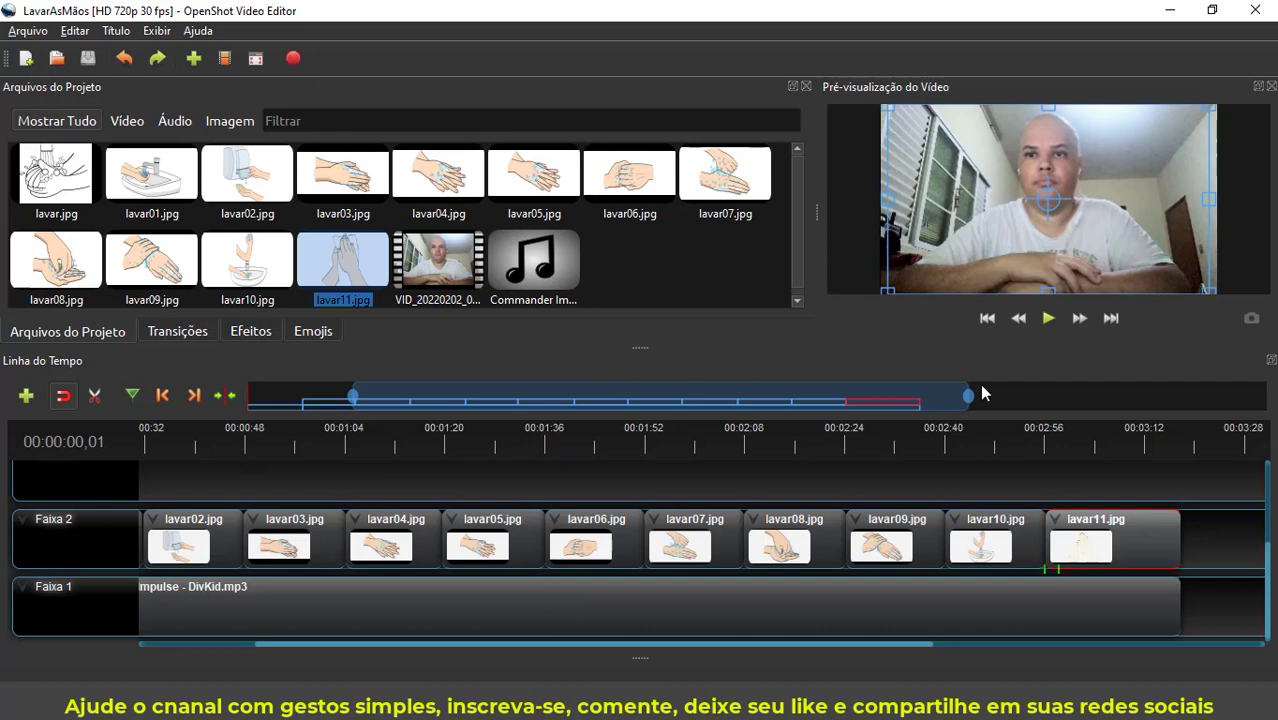
scroll(946, 561, "down", 1)
scroll(946, 562, "up", 2)
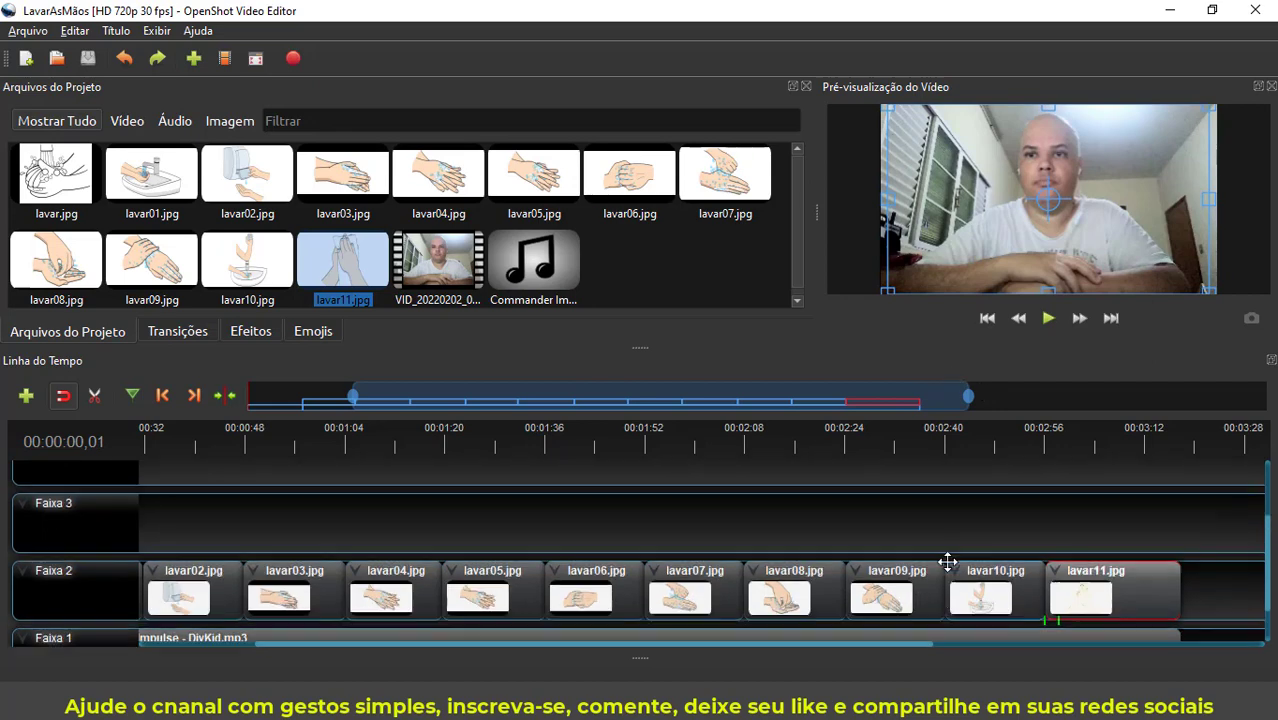
scroll(946, 562, "down", 2)
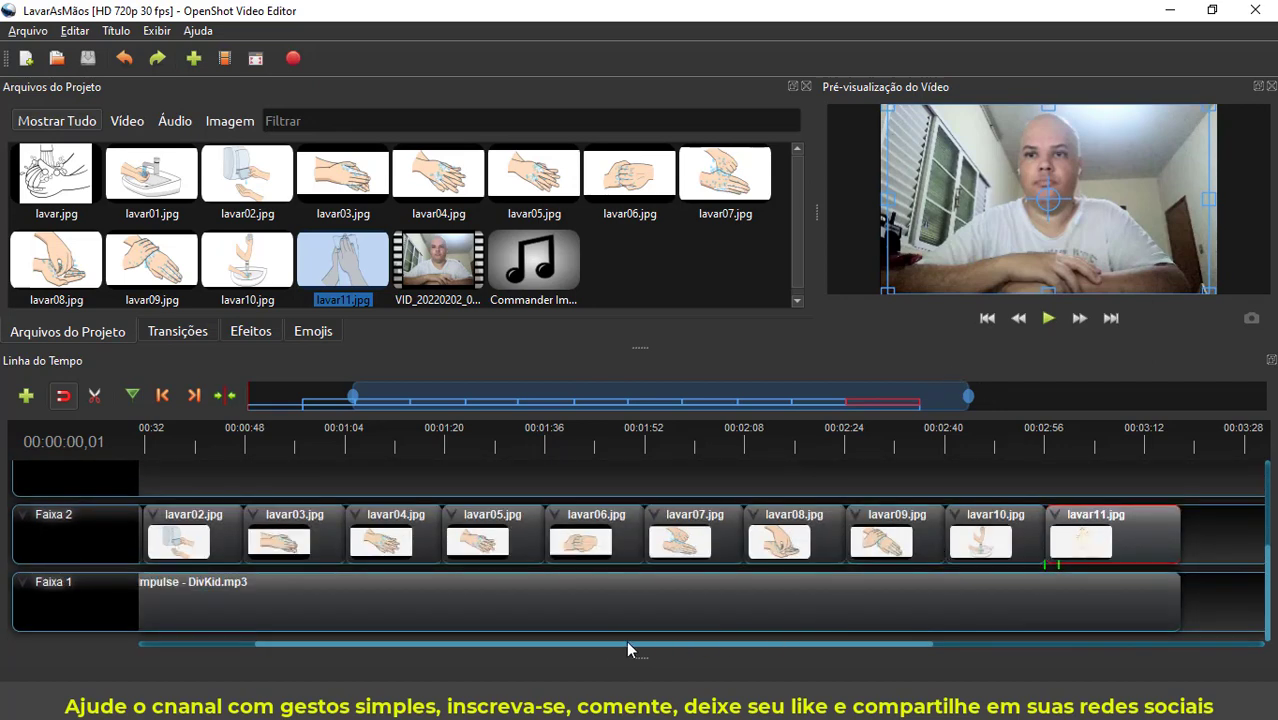
left_click_drag(617, 643, 314, 660)
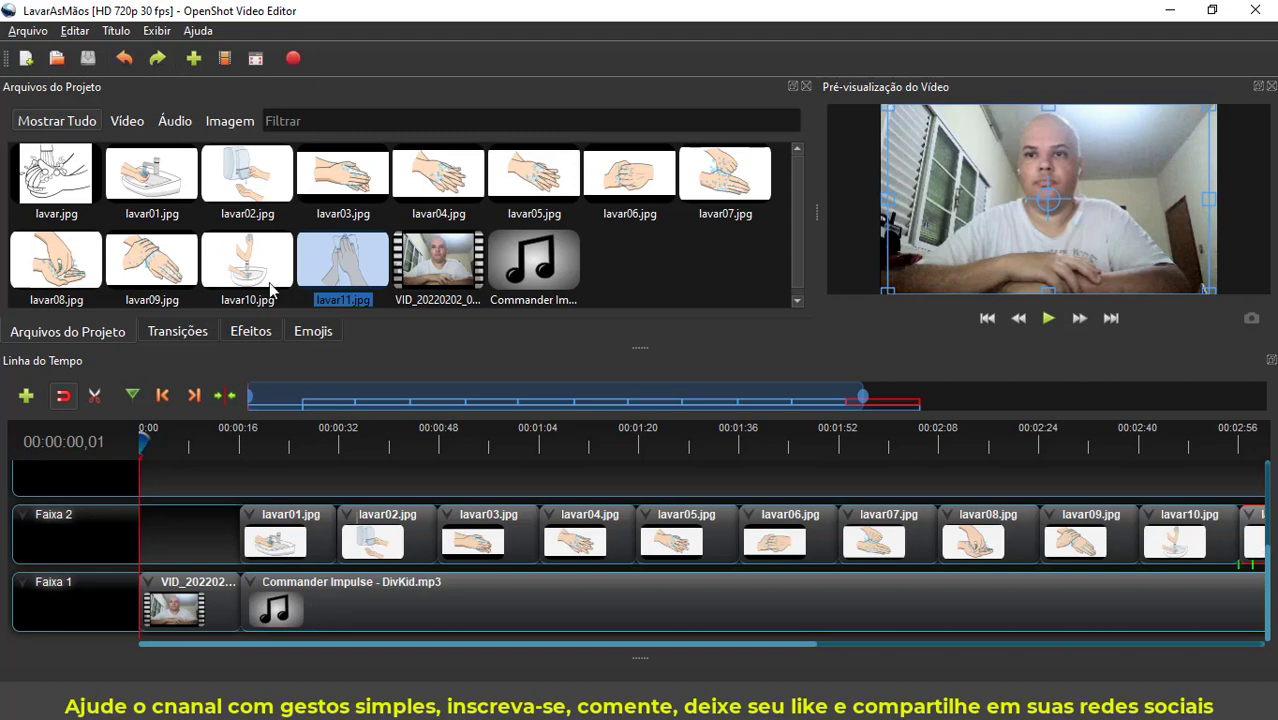
Step: Add a blue bar title over the intro clip on Faixa 2 and fit it, at about half height, along the frame's lower edge
left_click(122, 33)
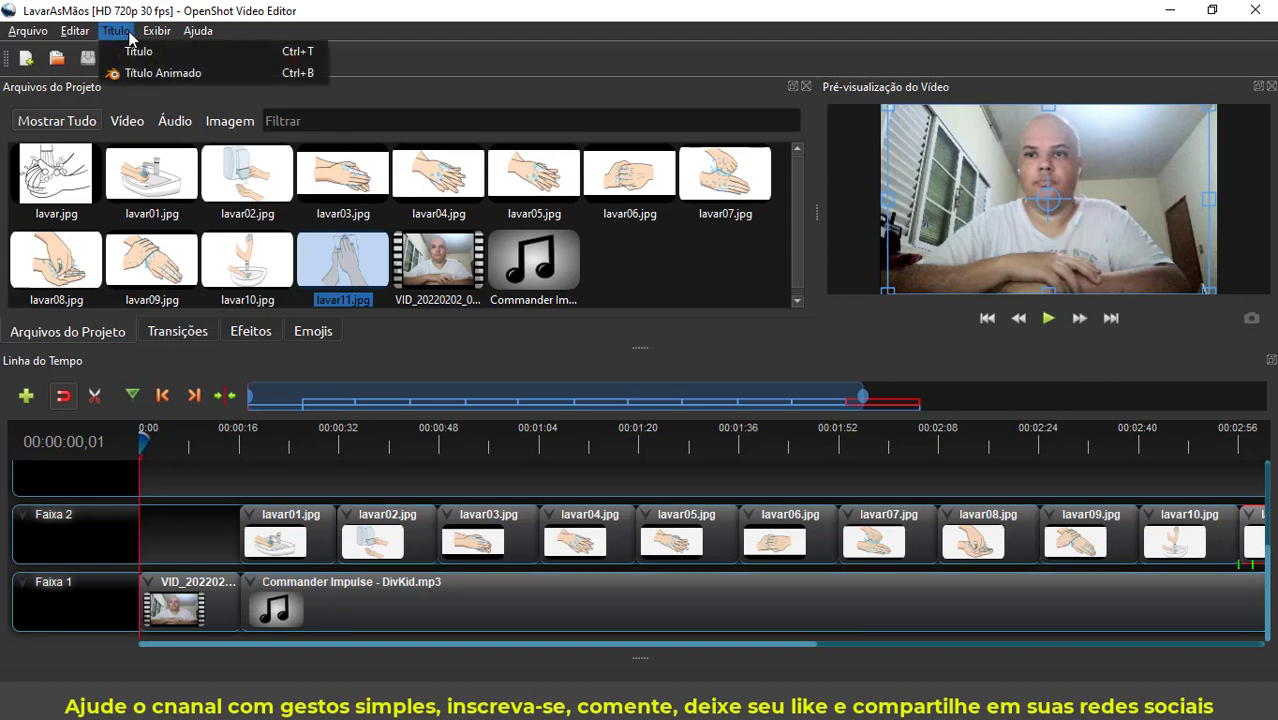
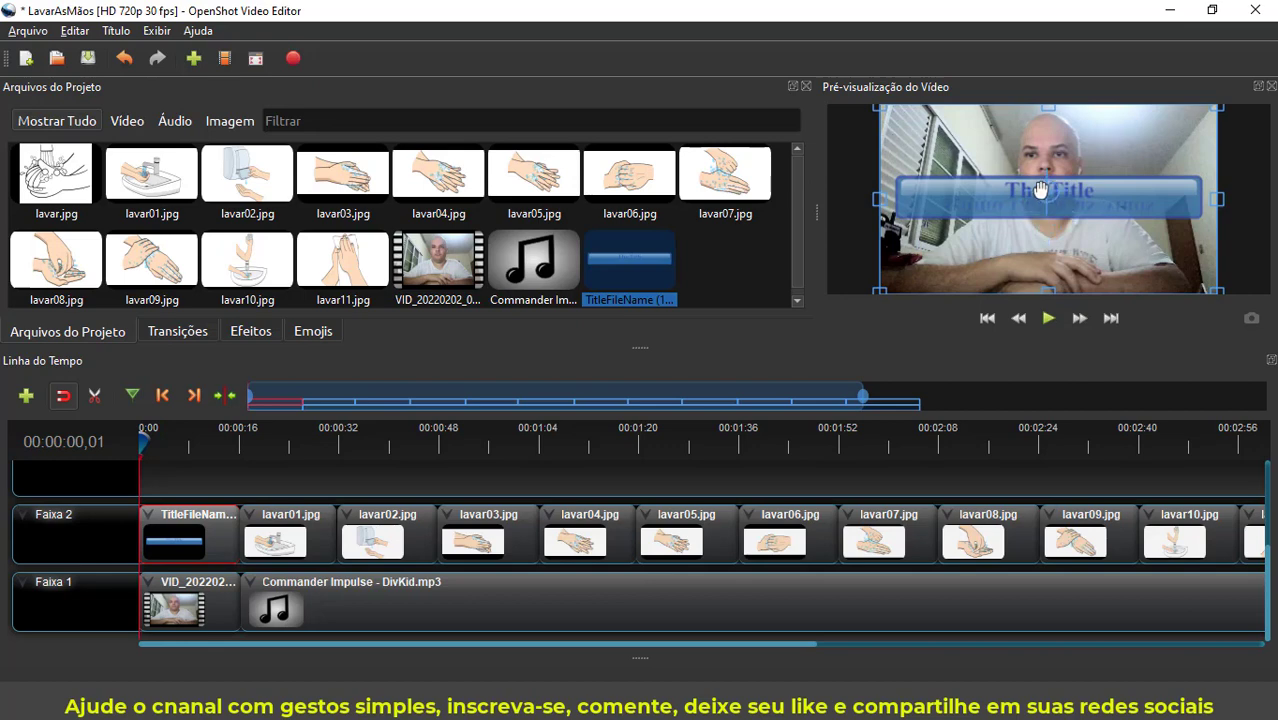
left_click_drag(1047, 104, 1047, 205)
left_click_drag(1056, 160, 1058, 104)
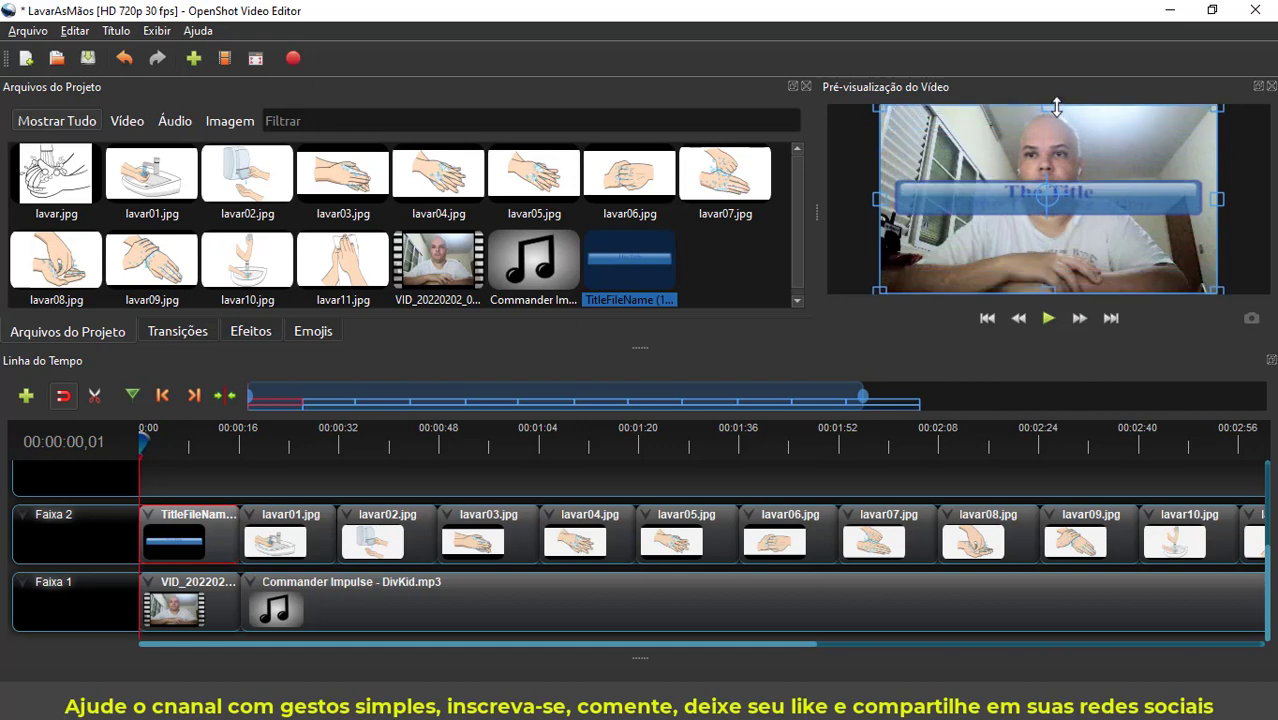
left_click_drag(1103, 183, 1104, 232)
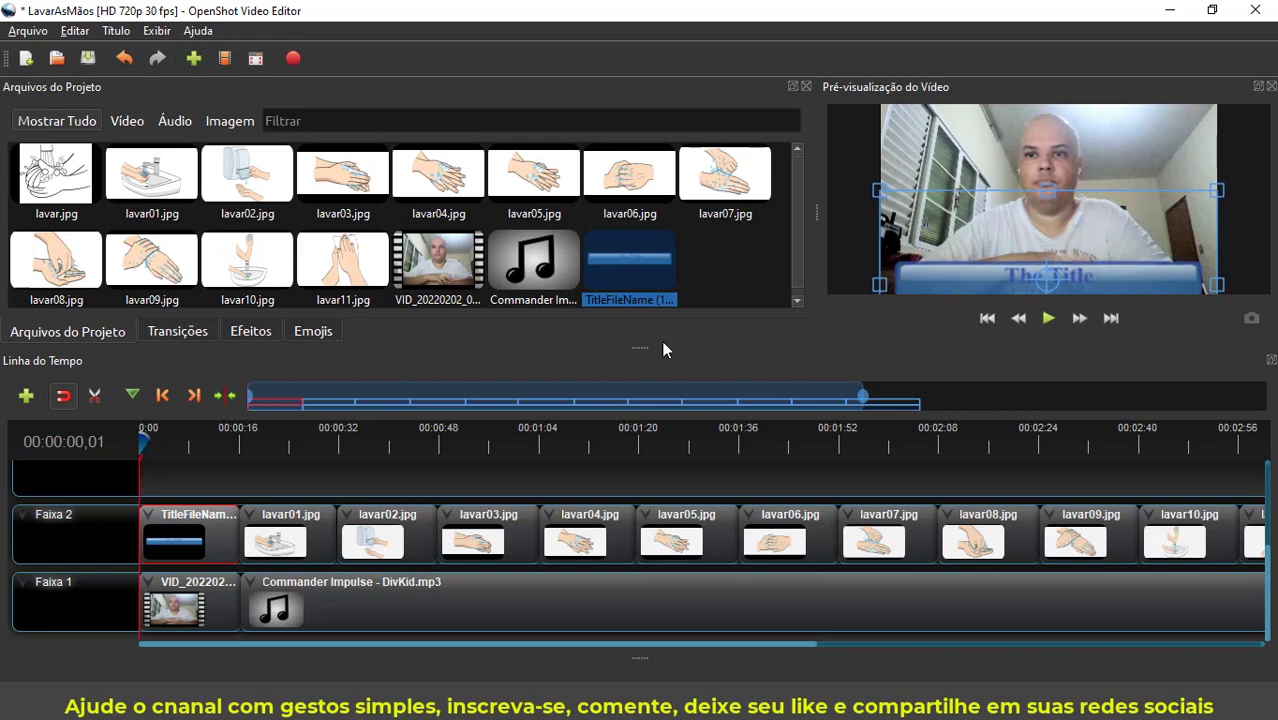
right_click(648, 283)
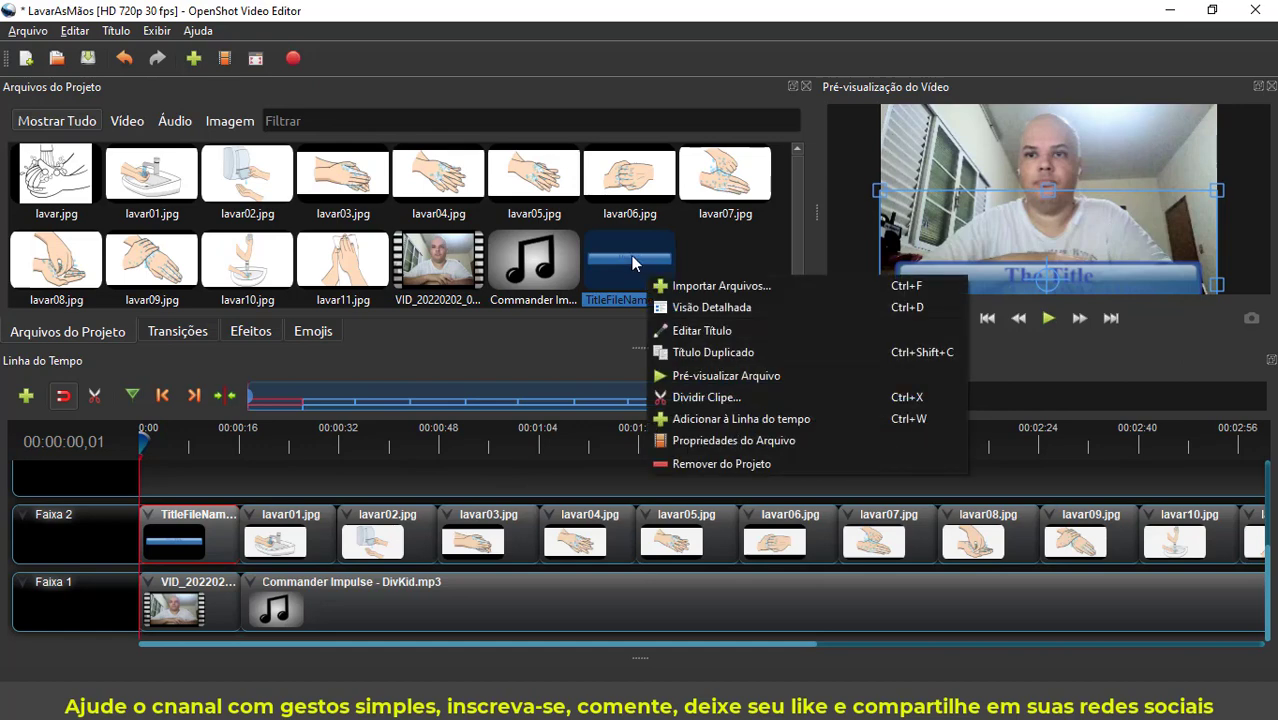
left_click(719, 441)
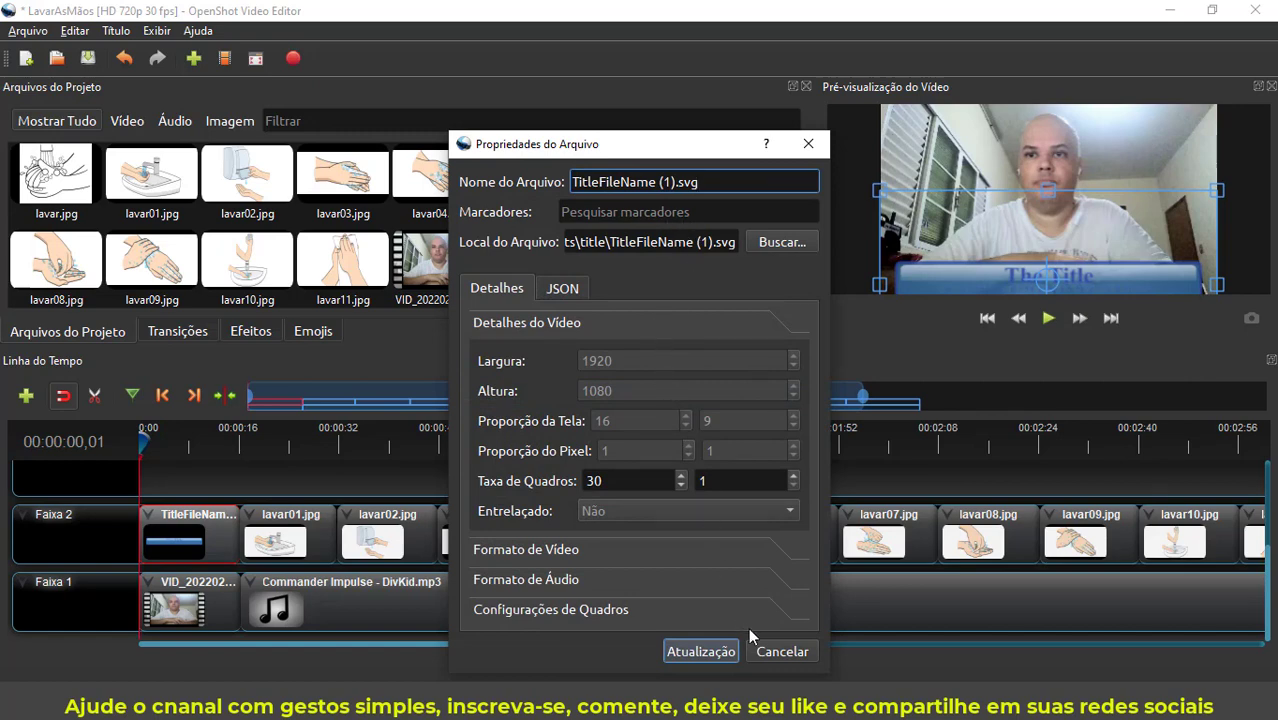
left_click(778, 653)
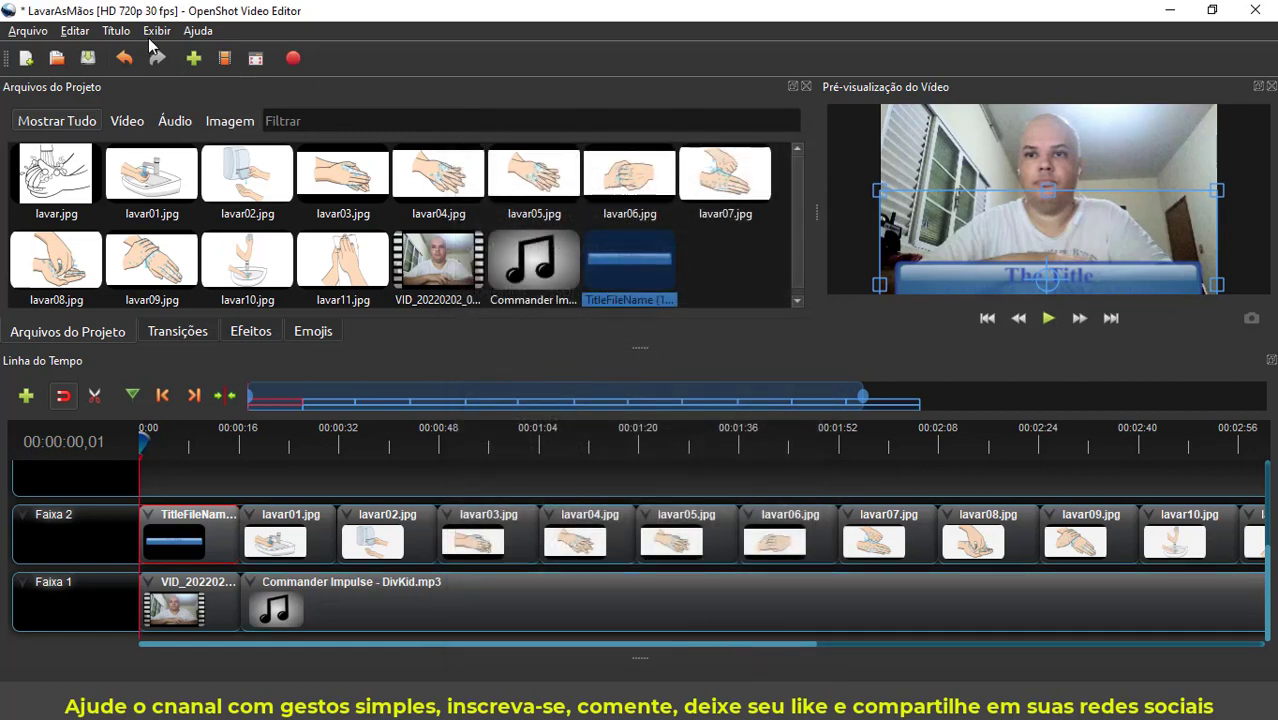
Step: Open the title file for editing and copy "Como Lavar as Mãos" from the first text line over the second line's placeholder
right_click(609, 260)
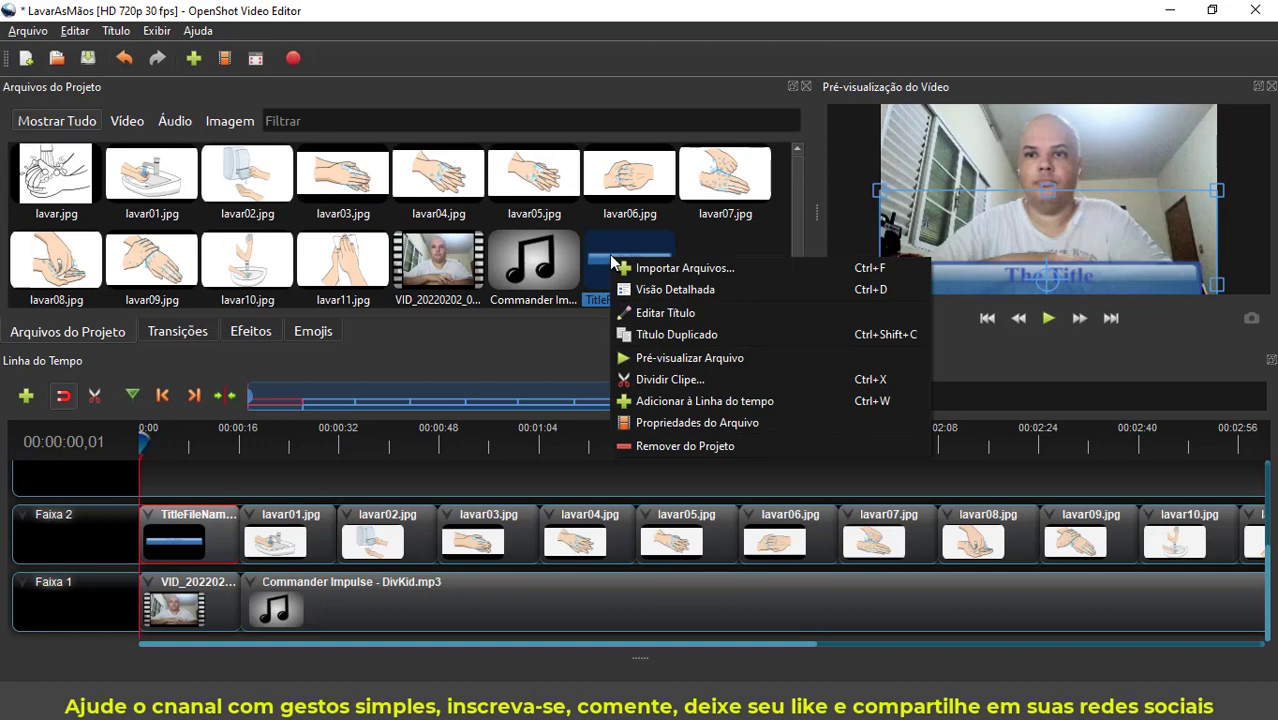
left_click(657, 310)
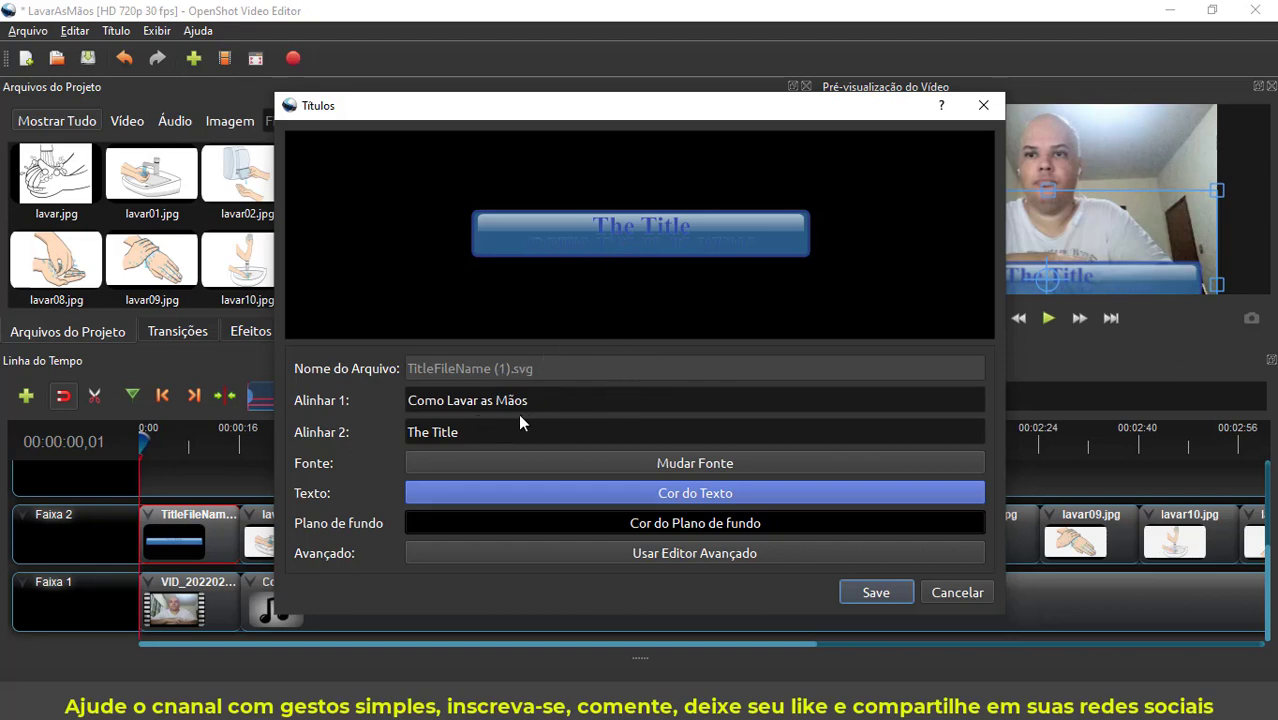
left_click_drag(527, 404, 381, 409)
key("ctrl+c")
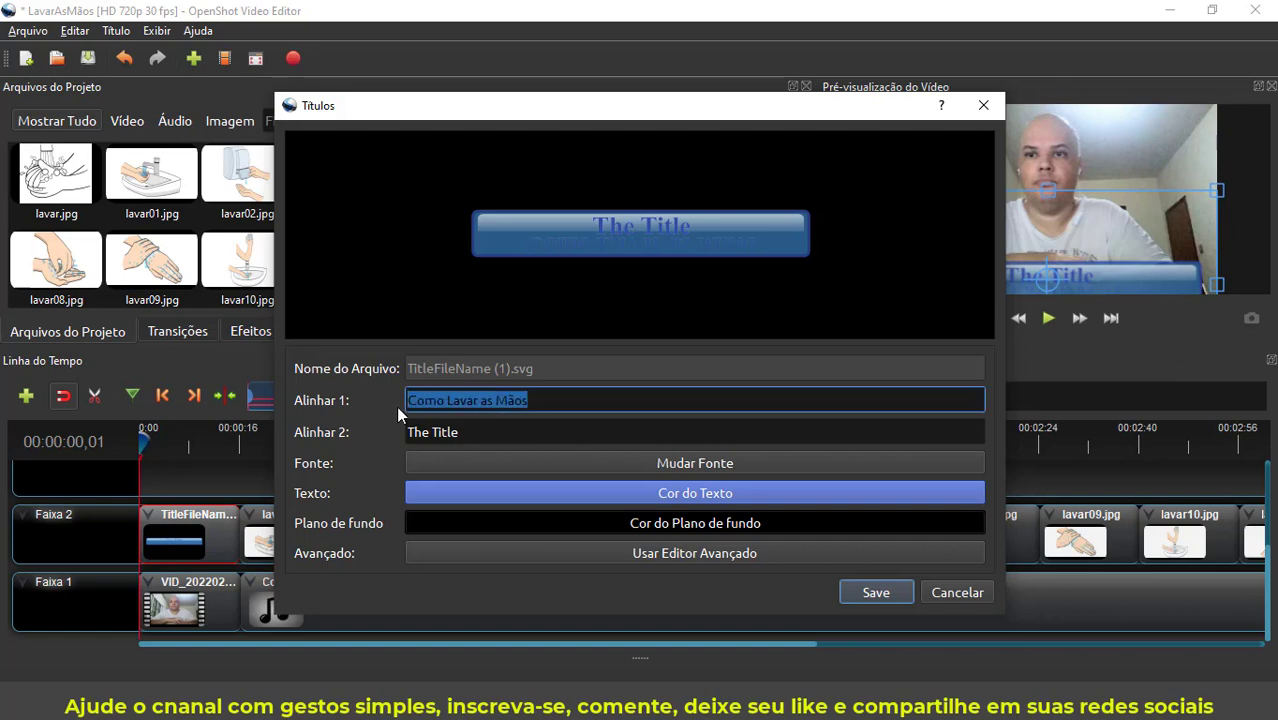
left_click_drag(446, 434, 391, 432)
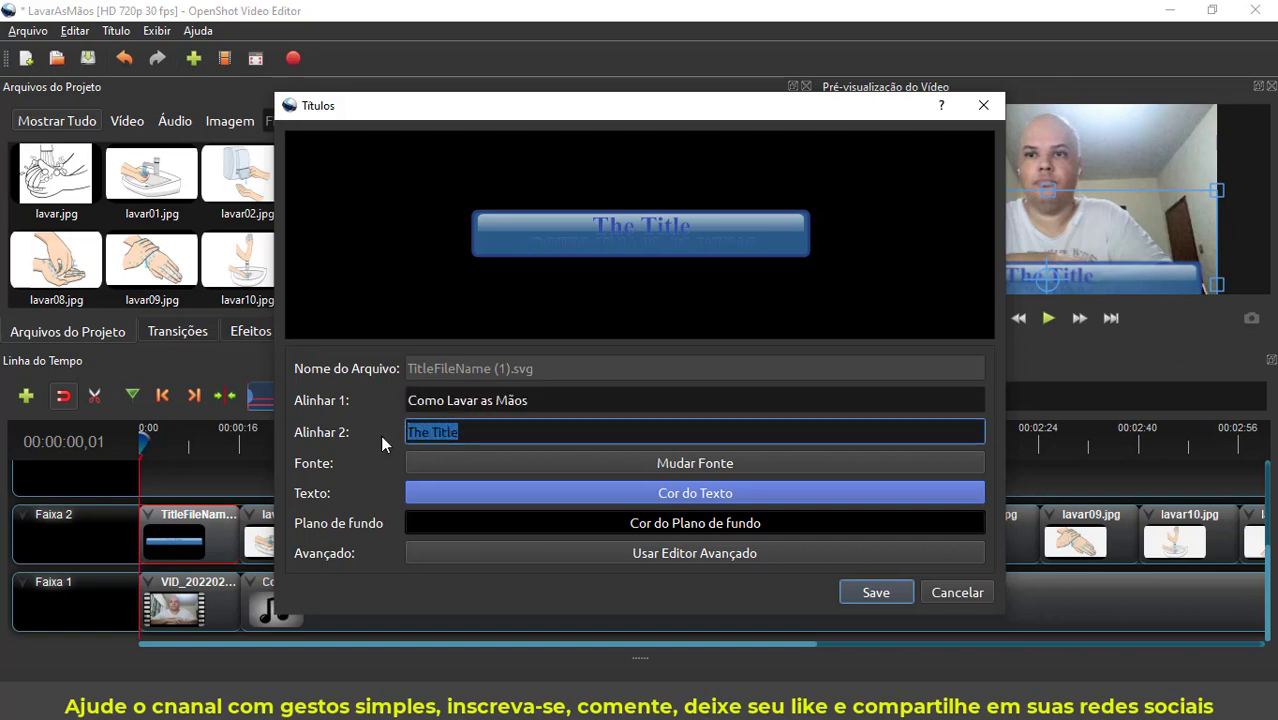
key("ctrl+v")
left_click(608, 399)
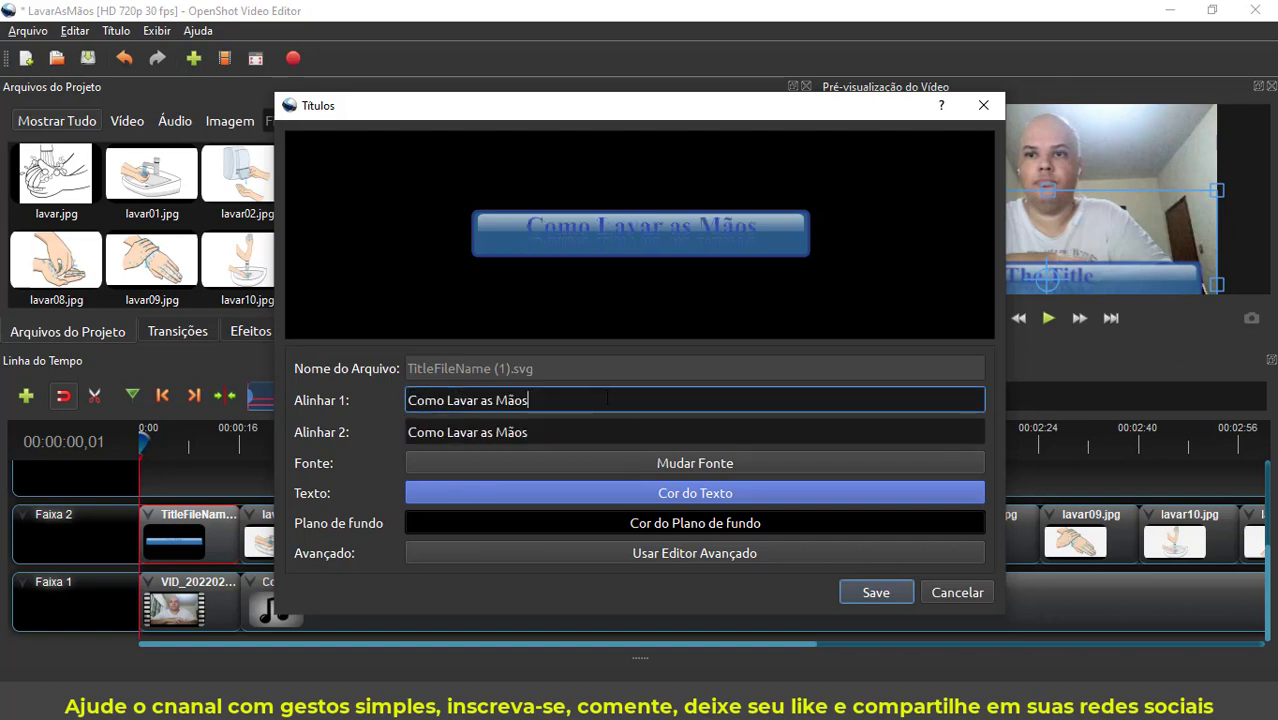
Step: Set the title's text colour to yellow, #ffff00
left_click(720, 493)
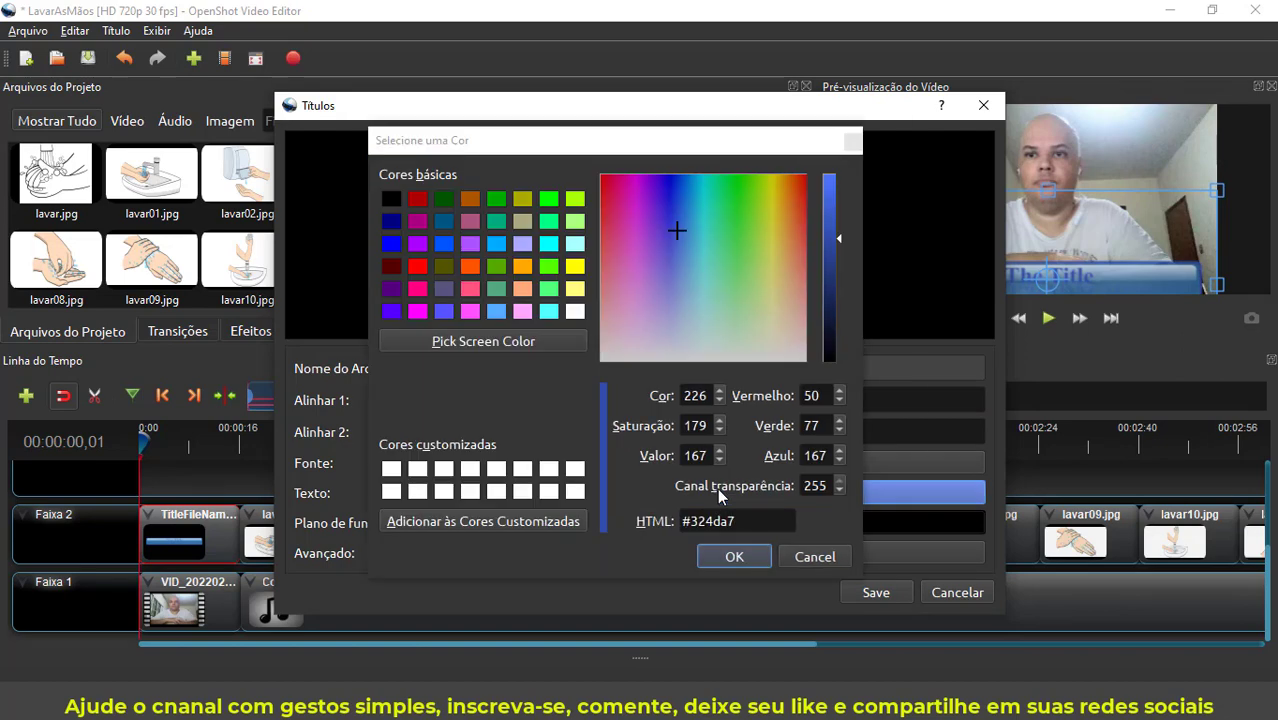
left_click(575, 267)
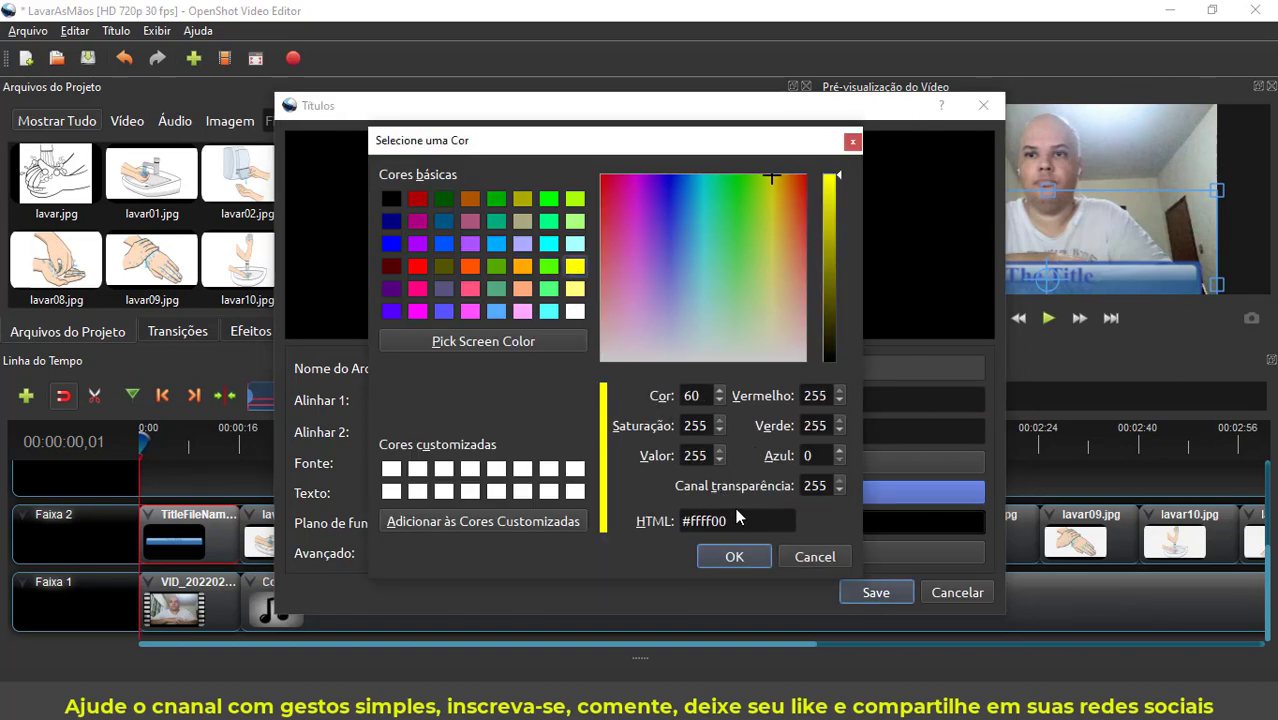
left_click(734, 556)
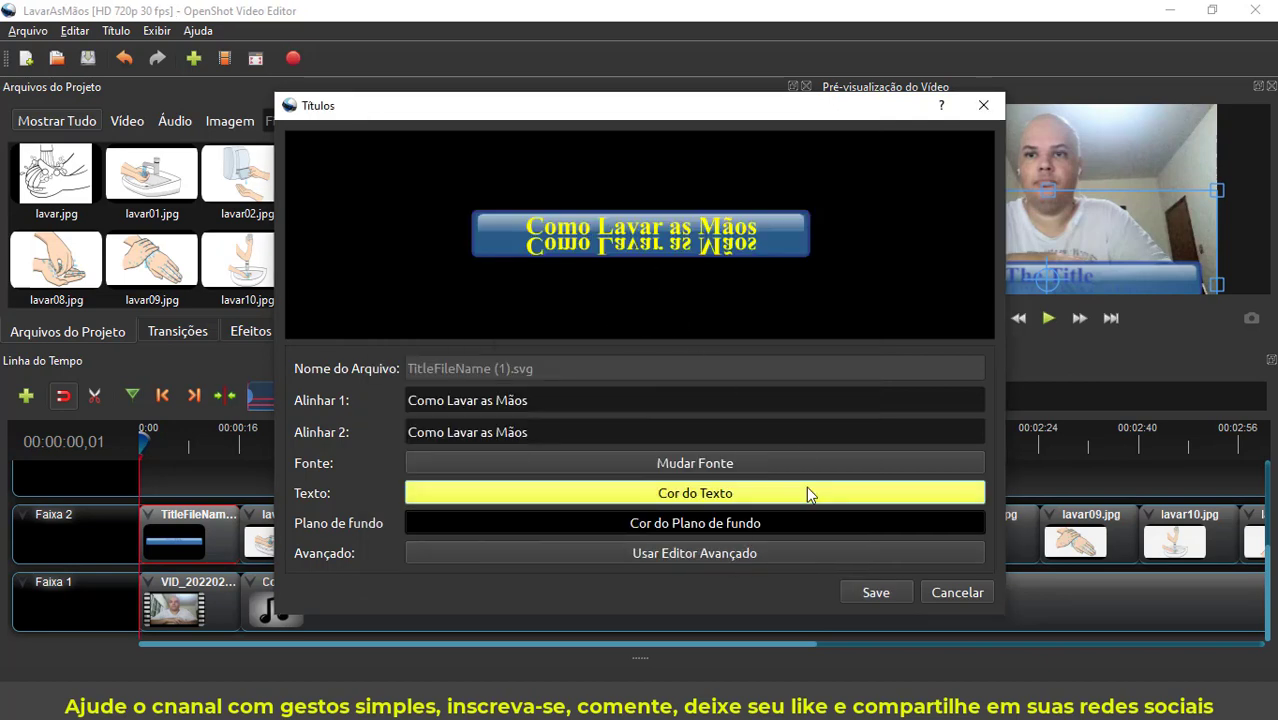
Step: Try the title with its second text line empty, and restore "Como Lavar as Mãos" in that line
left_click(541, 427)
triple_click(393, 437)
key("ctrl+c")
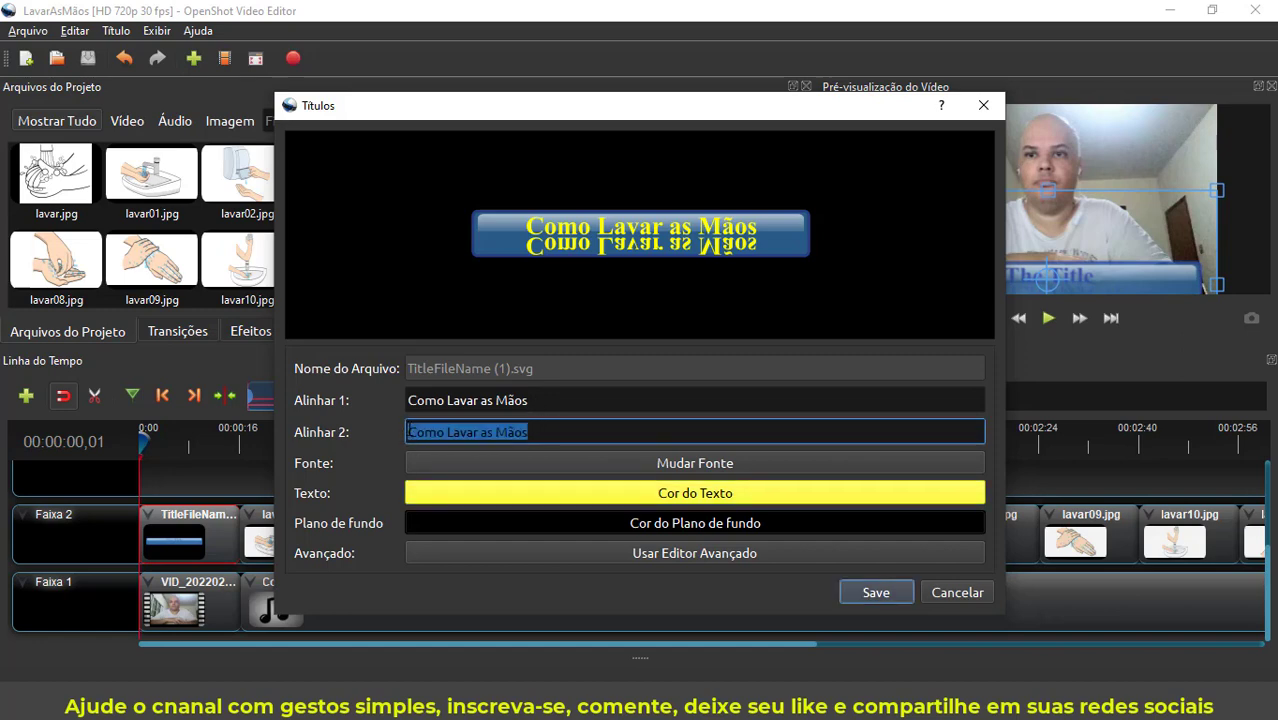
key("BackSpace")
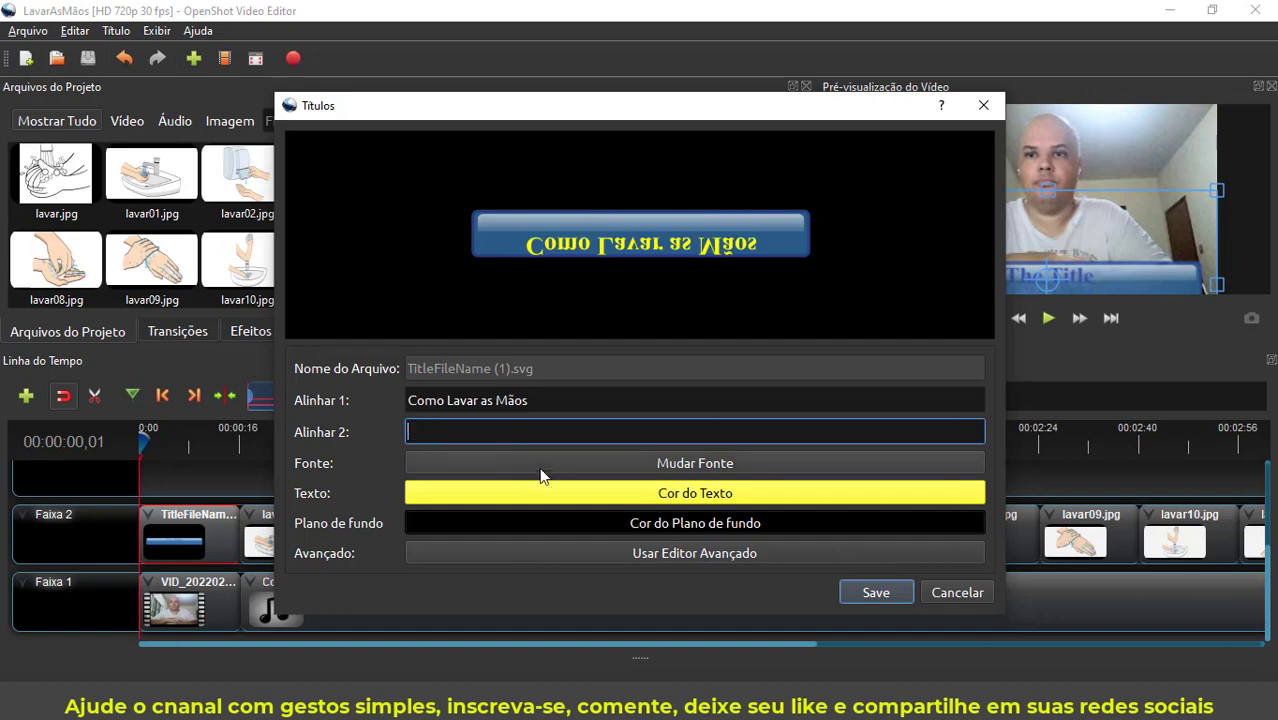
left_click(595, 399)
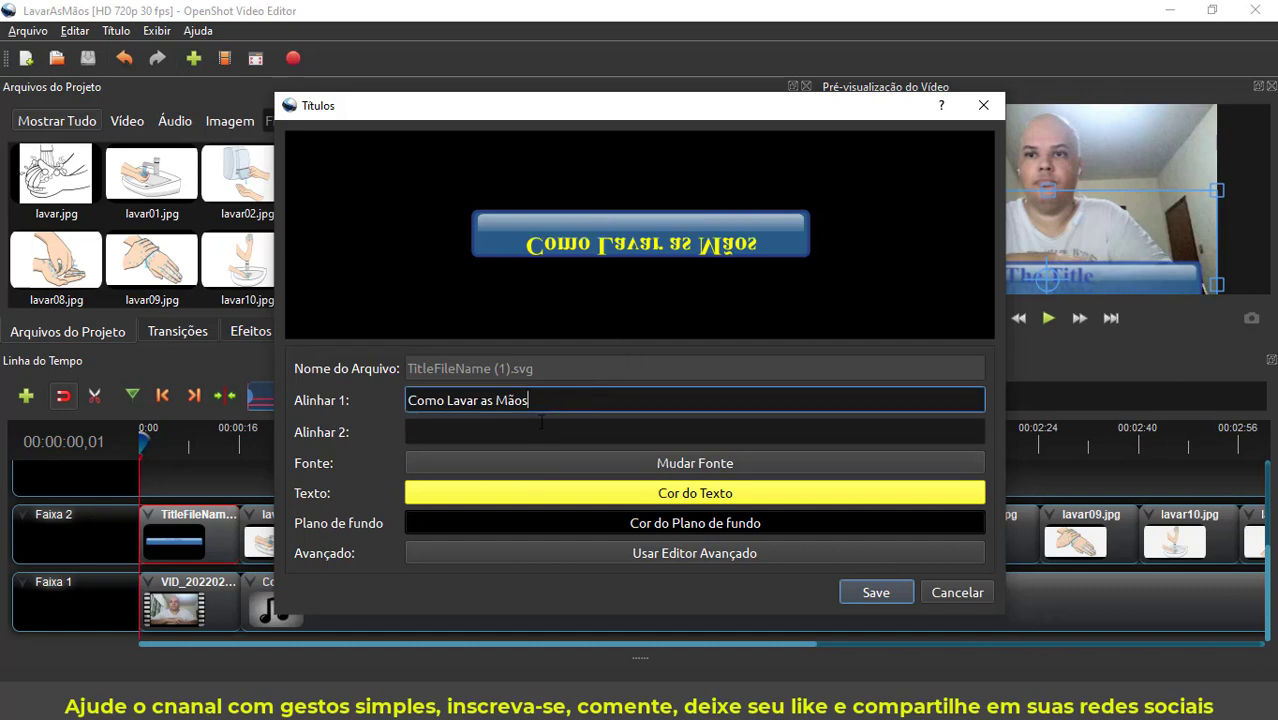
left_click(509, 430)
key("ctrl+v")
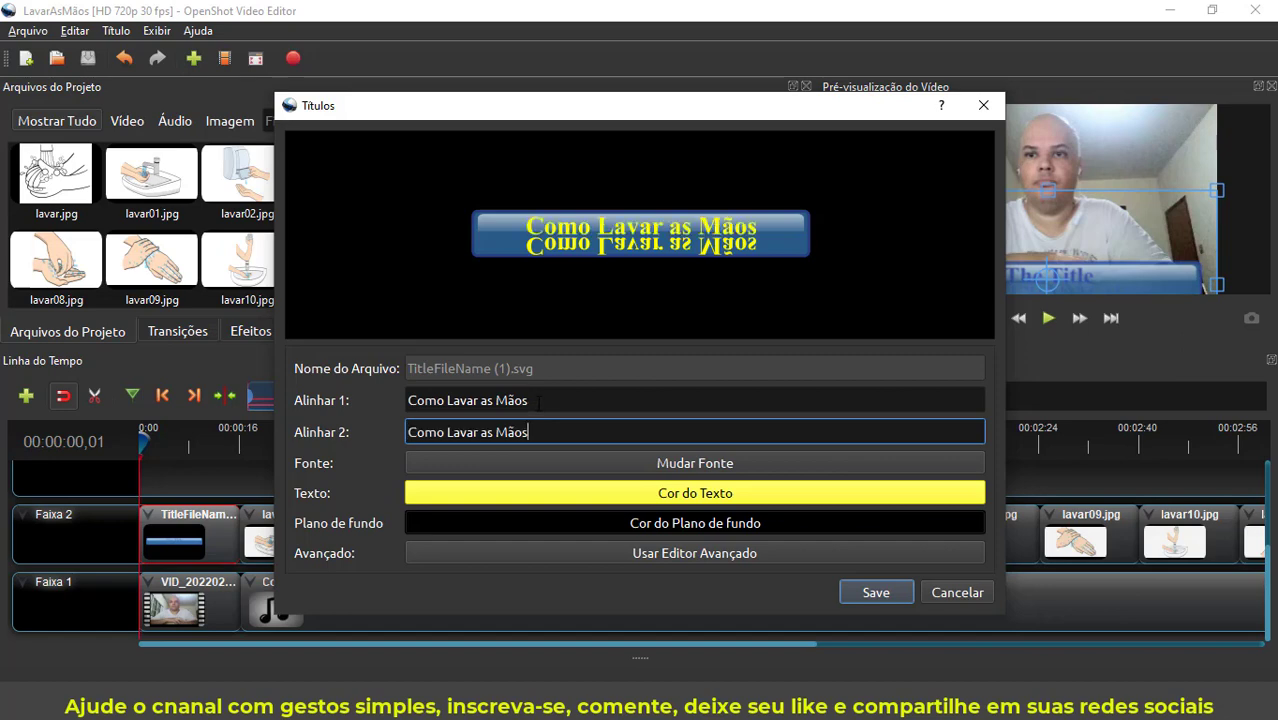
Step: Clear the title's first text line to remove the mirrored reflection, and save the title
left_click_drag(537, 401, 375, 405)
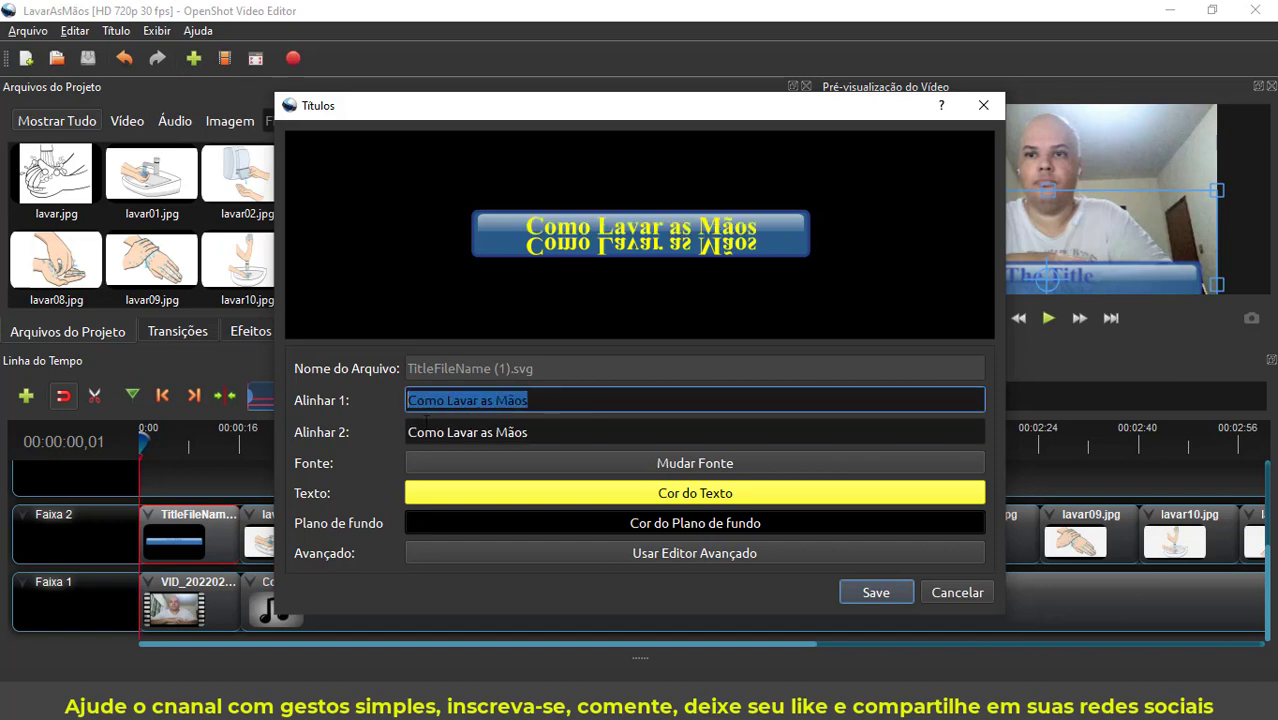
key("BackSpace")
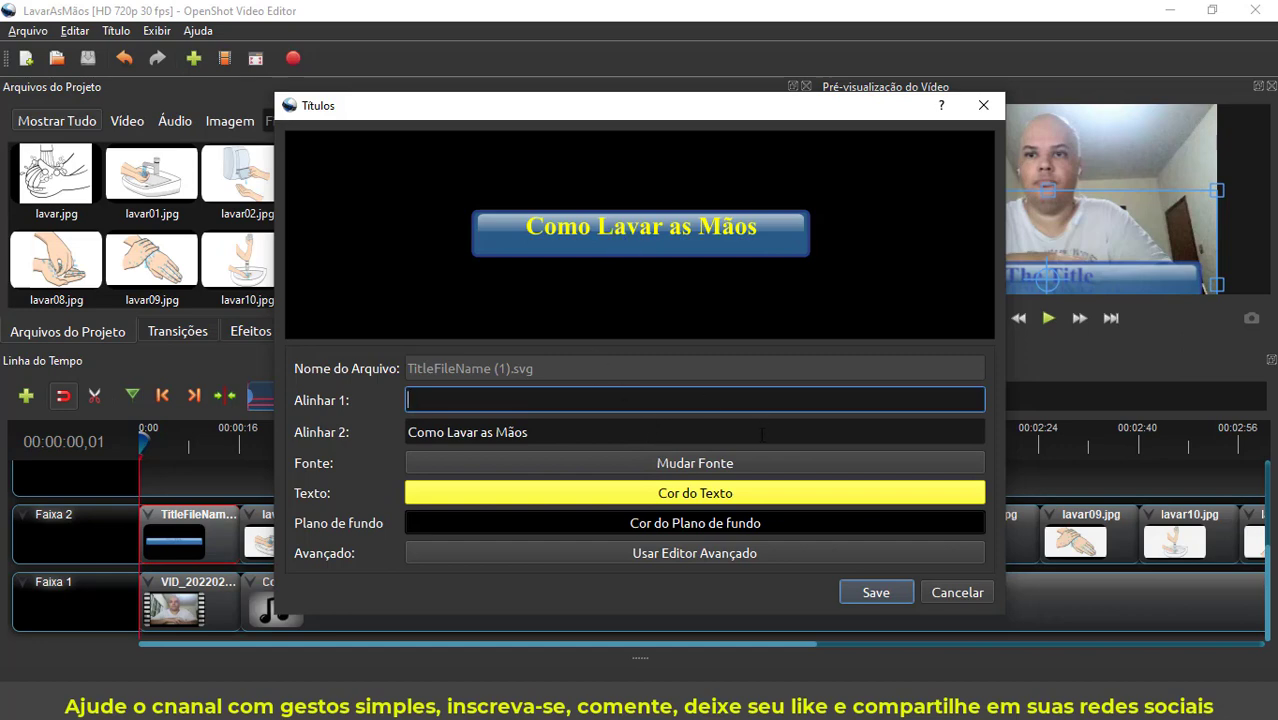
left_click(870, 588)
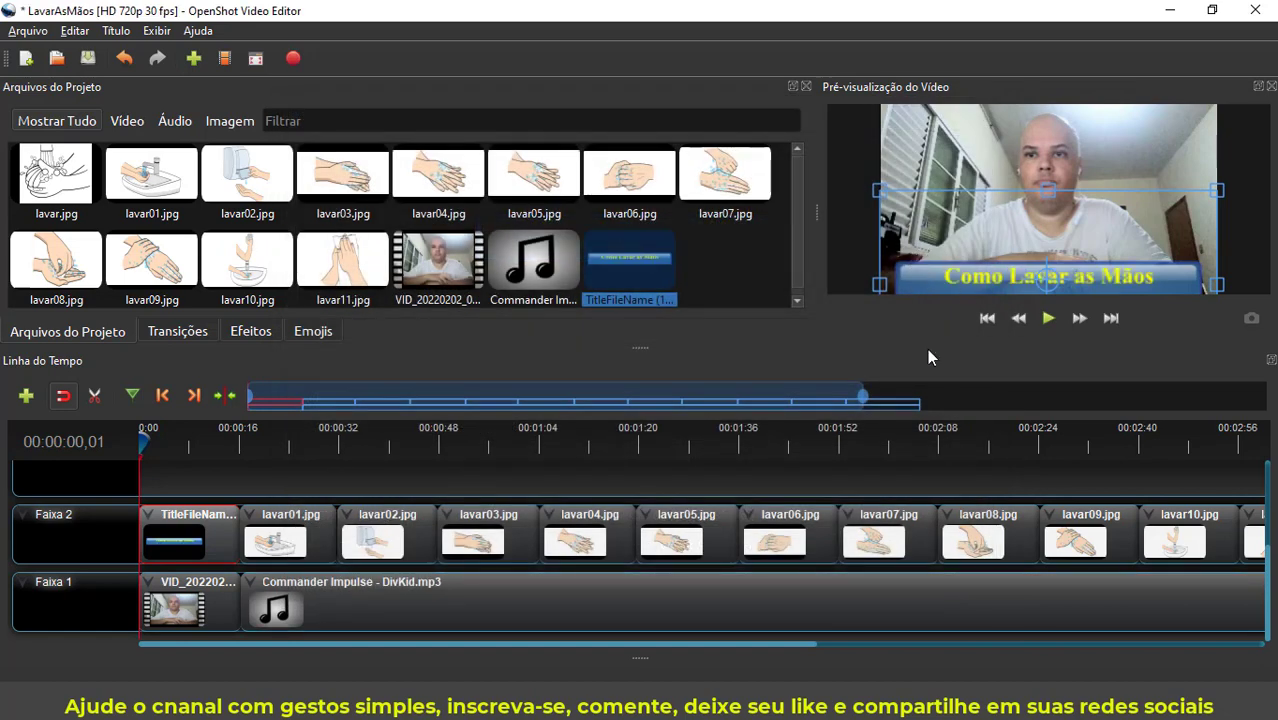
Step: Play the titled intro through into lavar01.jpg, bring the playhead back to 00:00:13,25, and save the project
left_click(1047, 319)
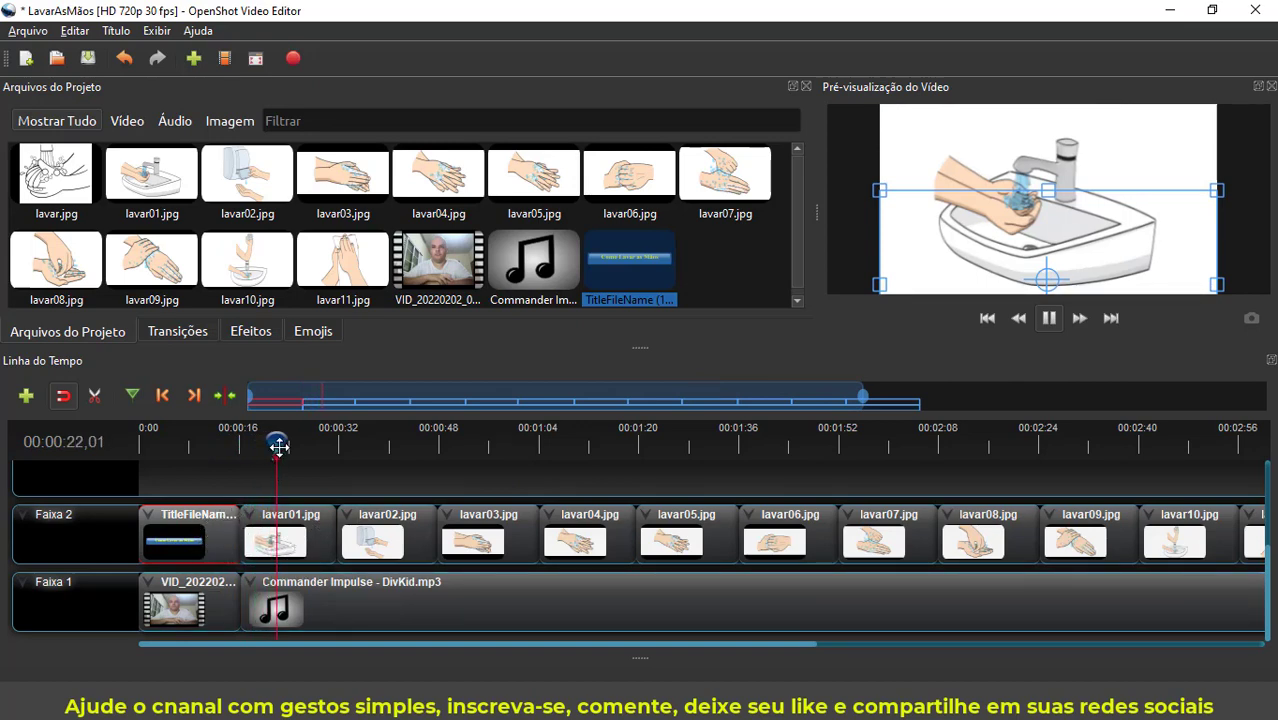
left_click_drag(279, 447, 221, 448)
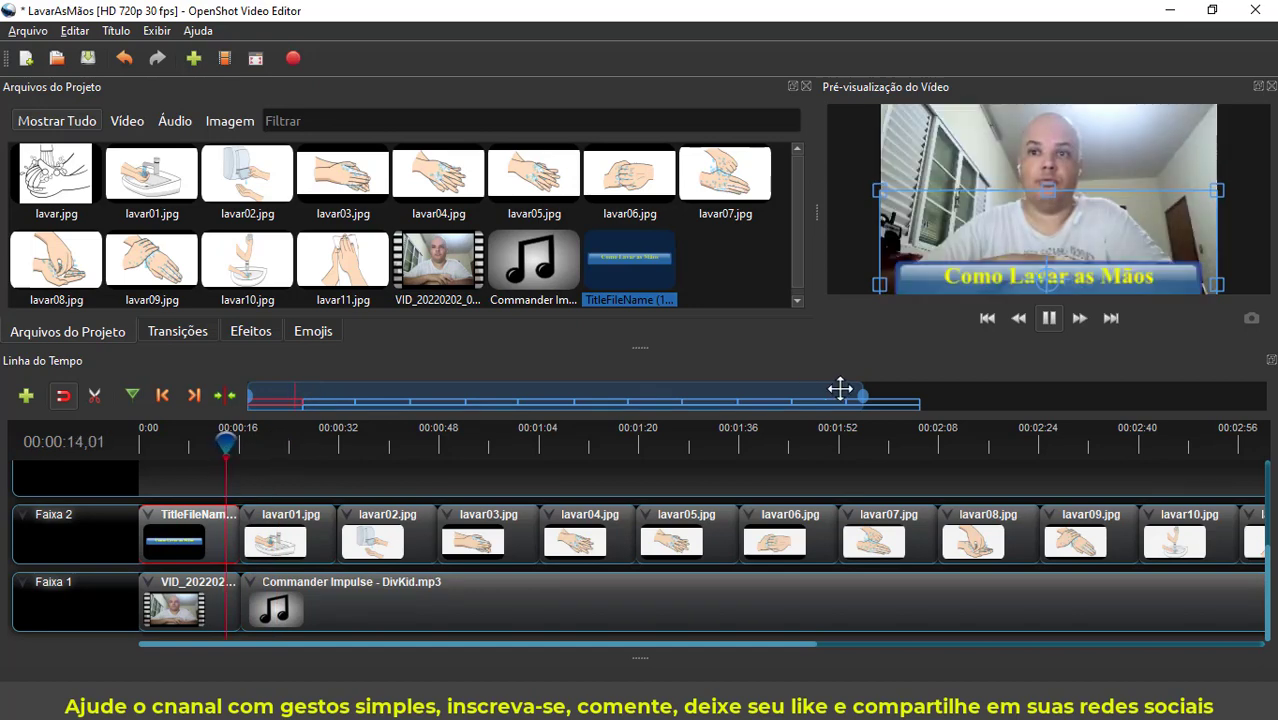
left_click(1049, 317)
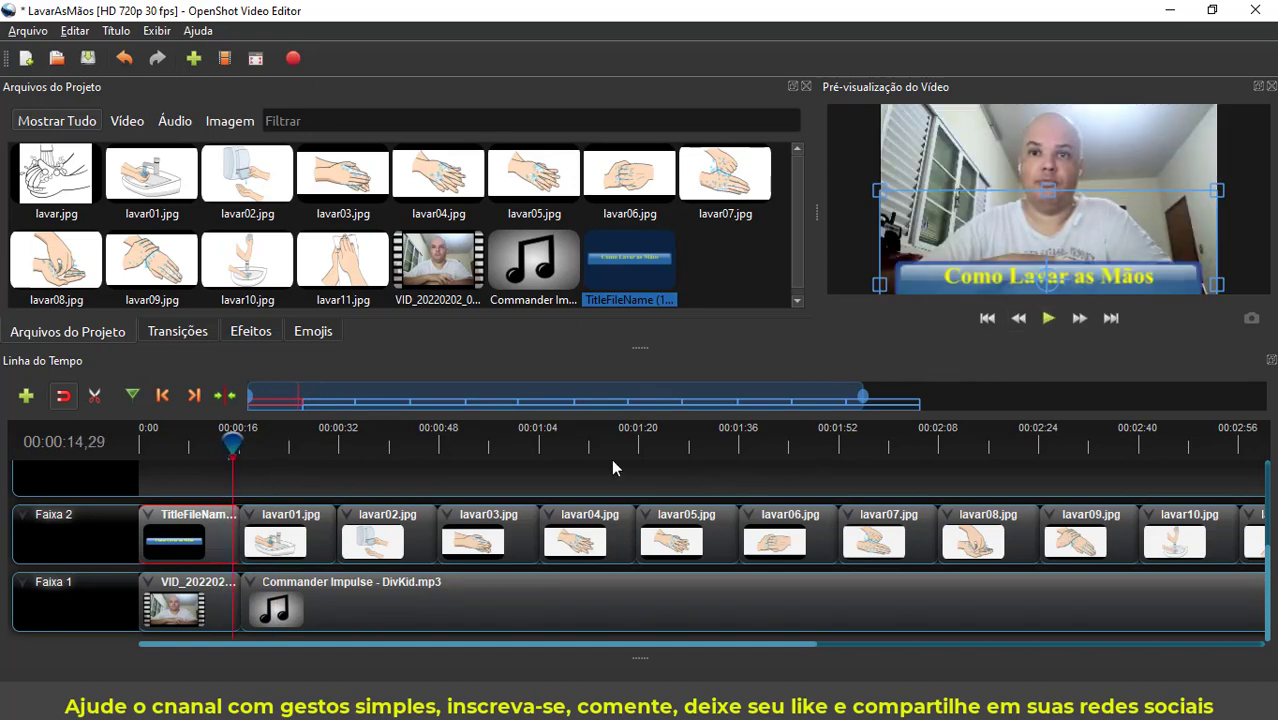
left_click(88, 59)
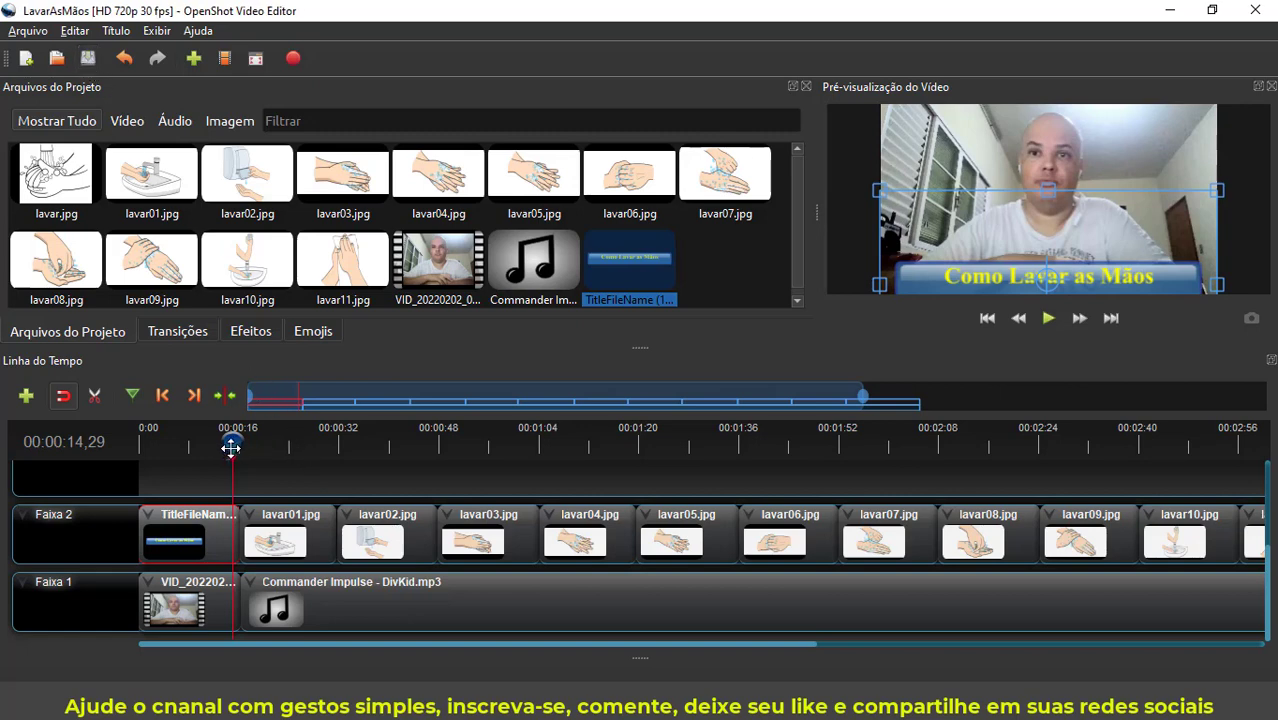
left_click_drag(232, 445, 225, 445)
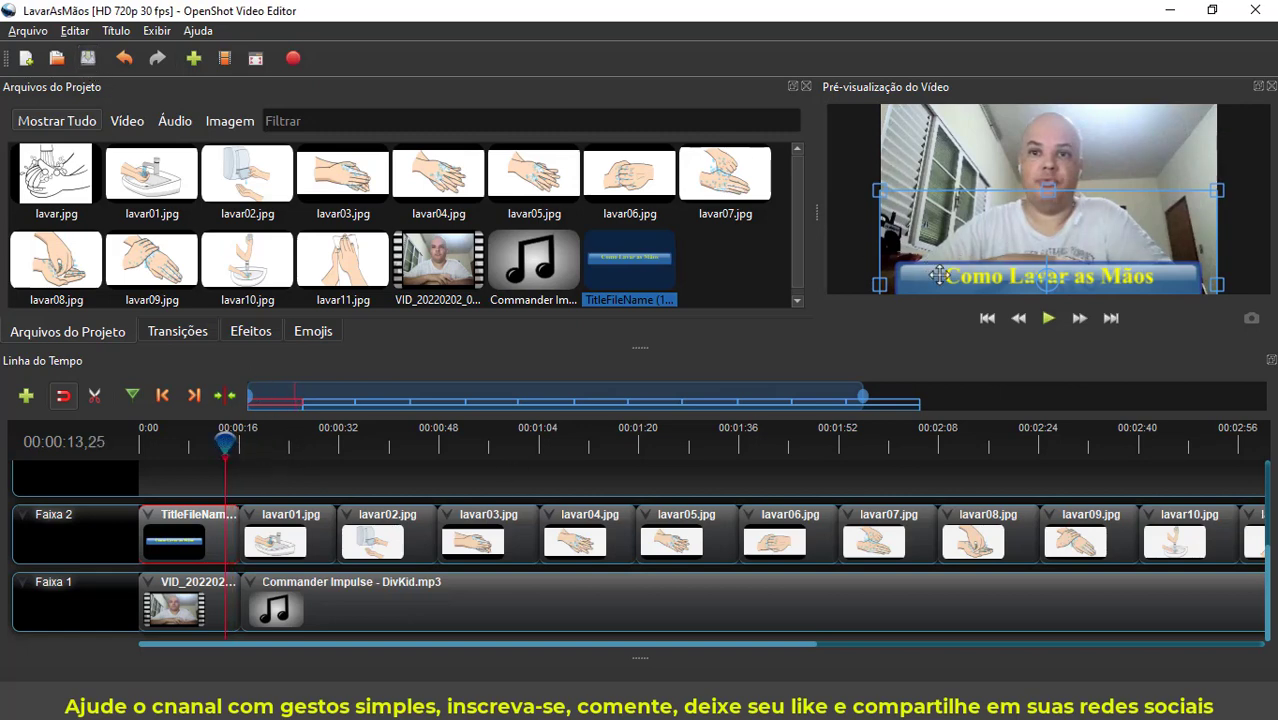
Step: Reopen the "Como Lavar as Mãos" title from the project files for editing and change its font to Arial Black
right_click(182, 537)
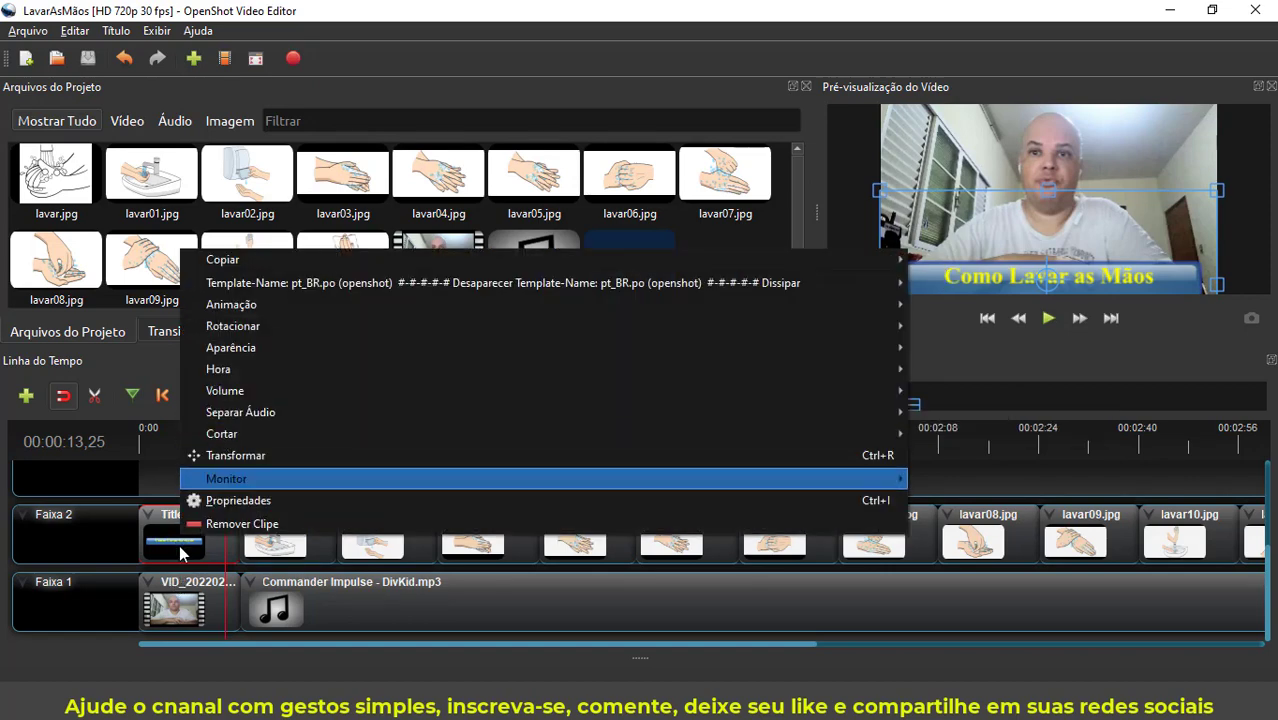
left_click(966, 276)
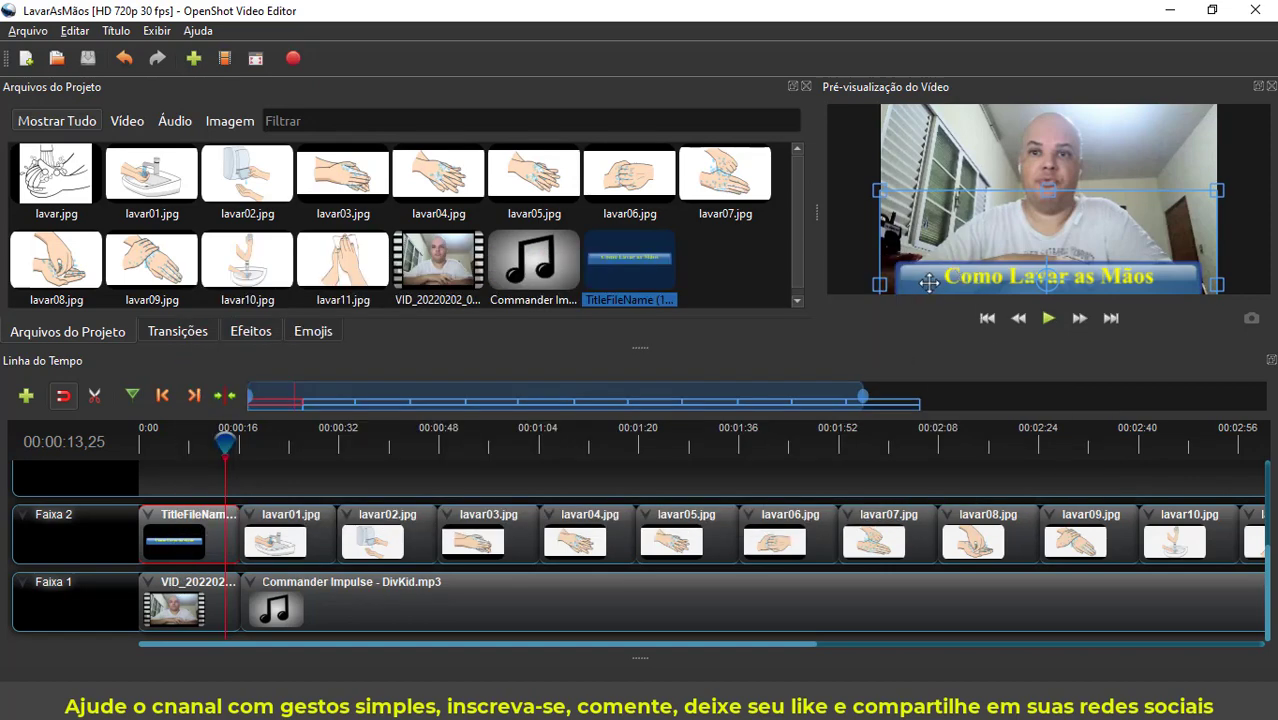
right_click(627, 267)
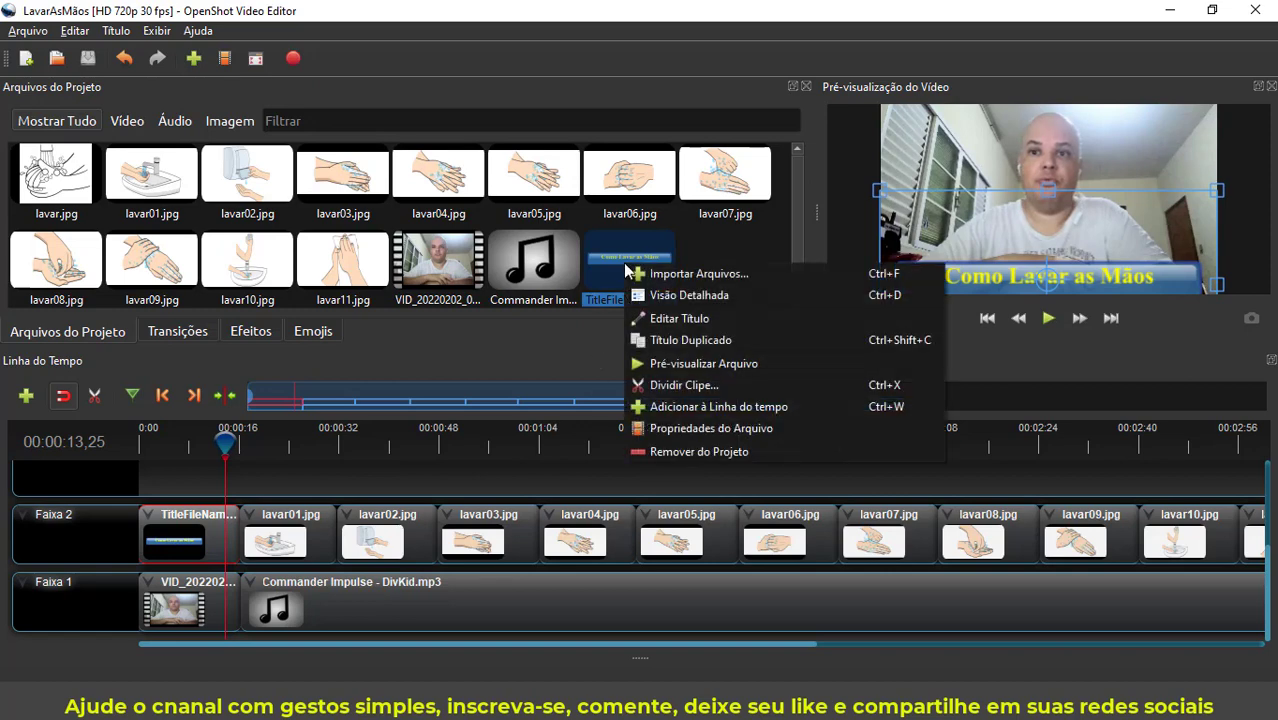
left_click(648, 319)
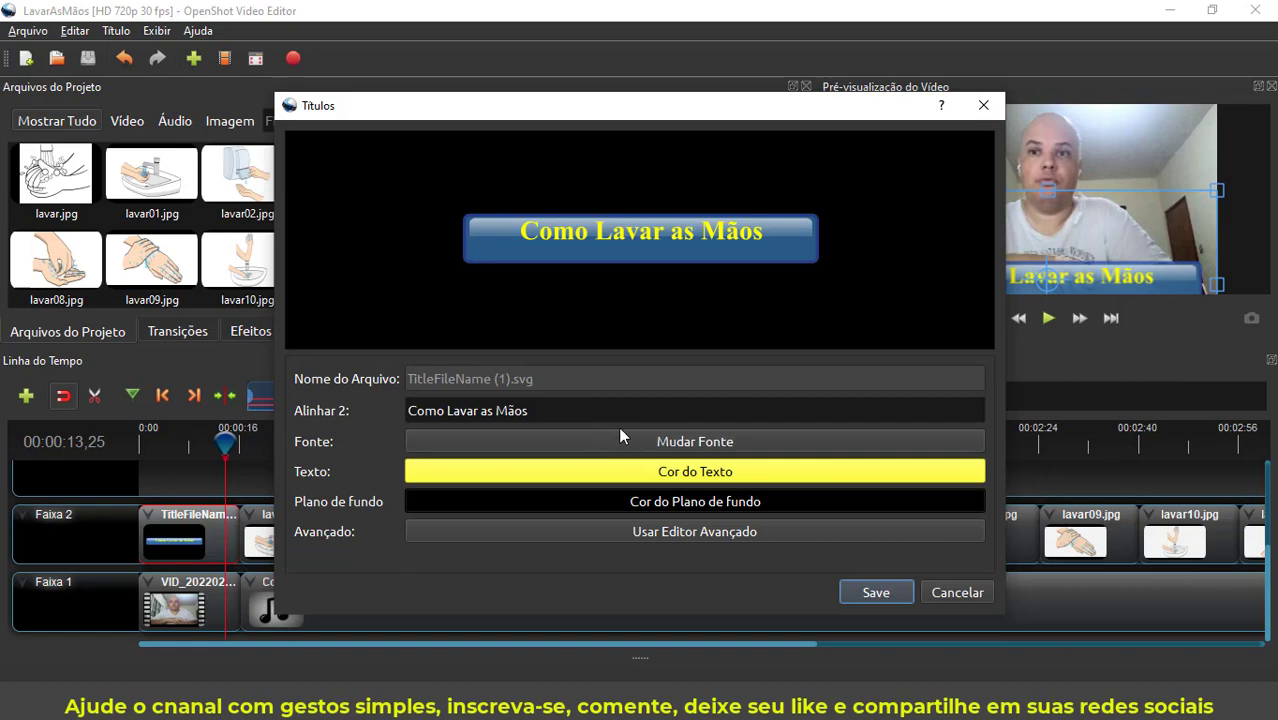
left_click(641, 437)
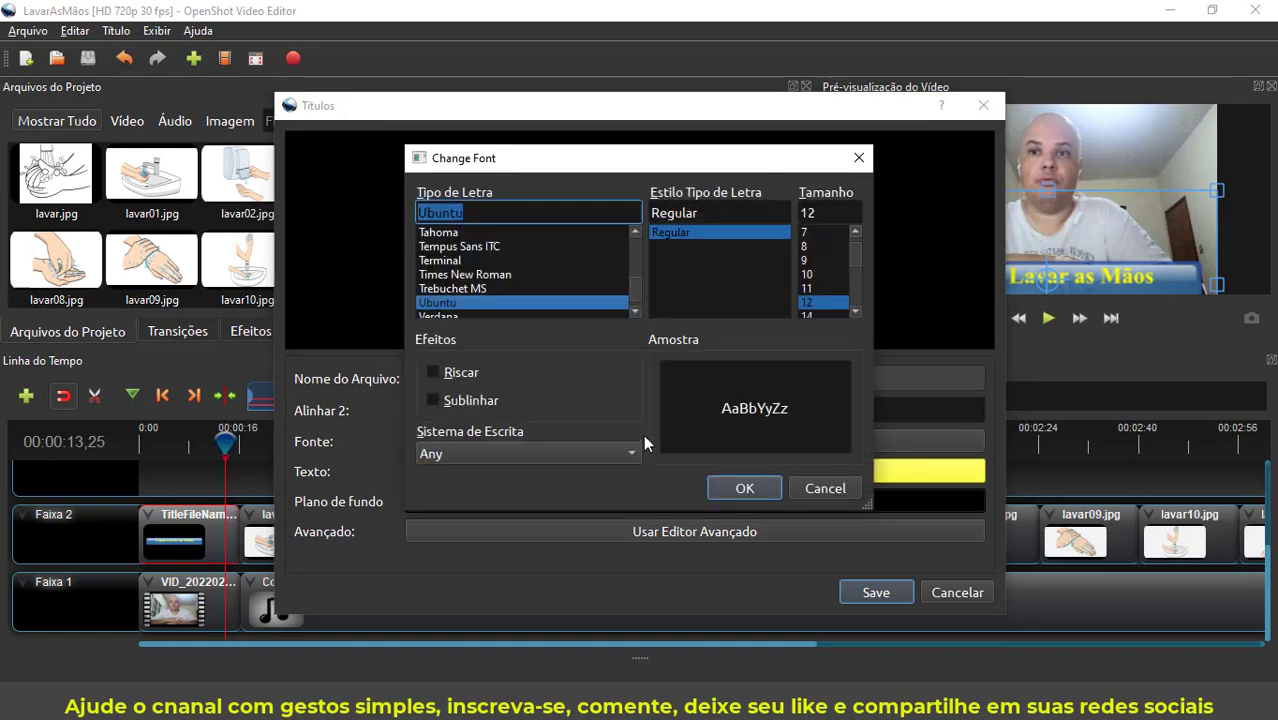
scroll(512, 271, "up", 7)
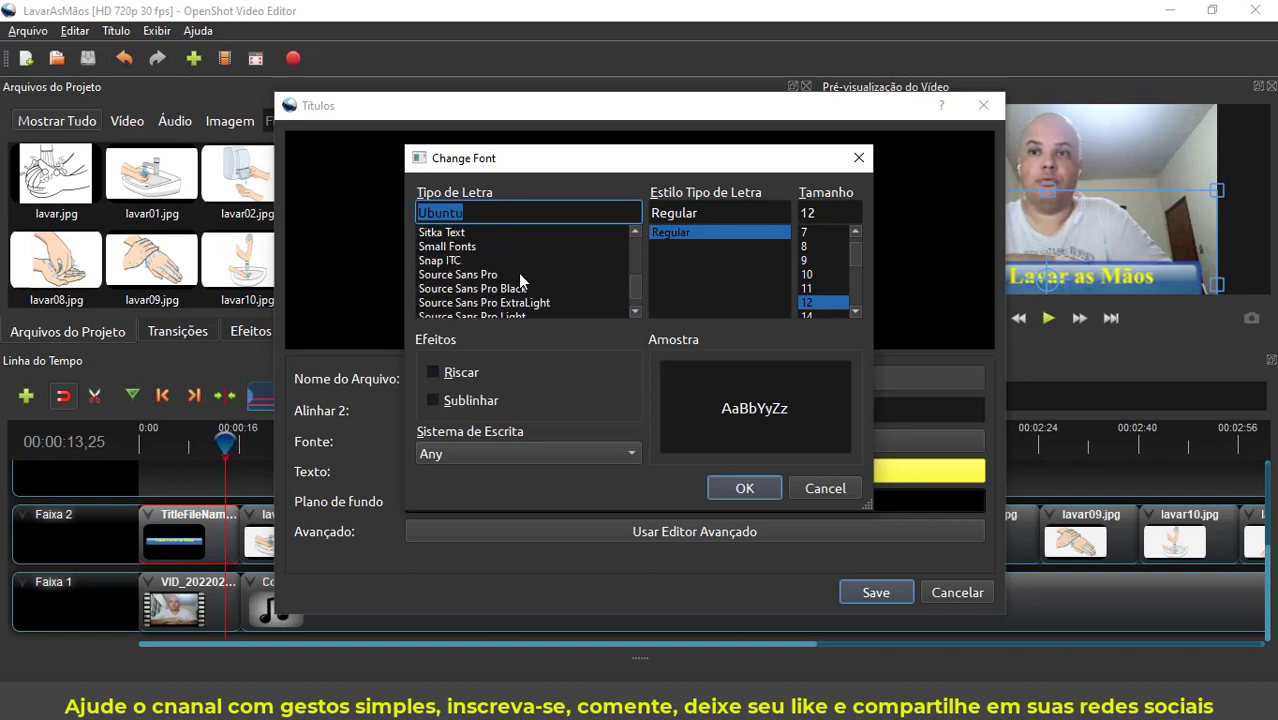
scroll(518, 273, "up", 10)
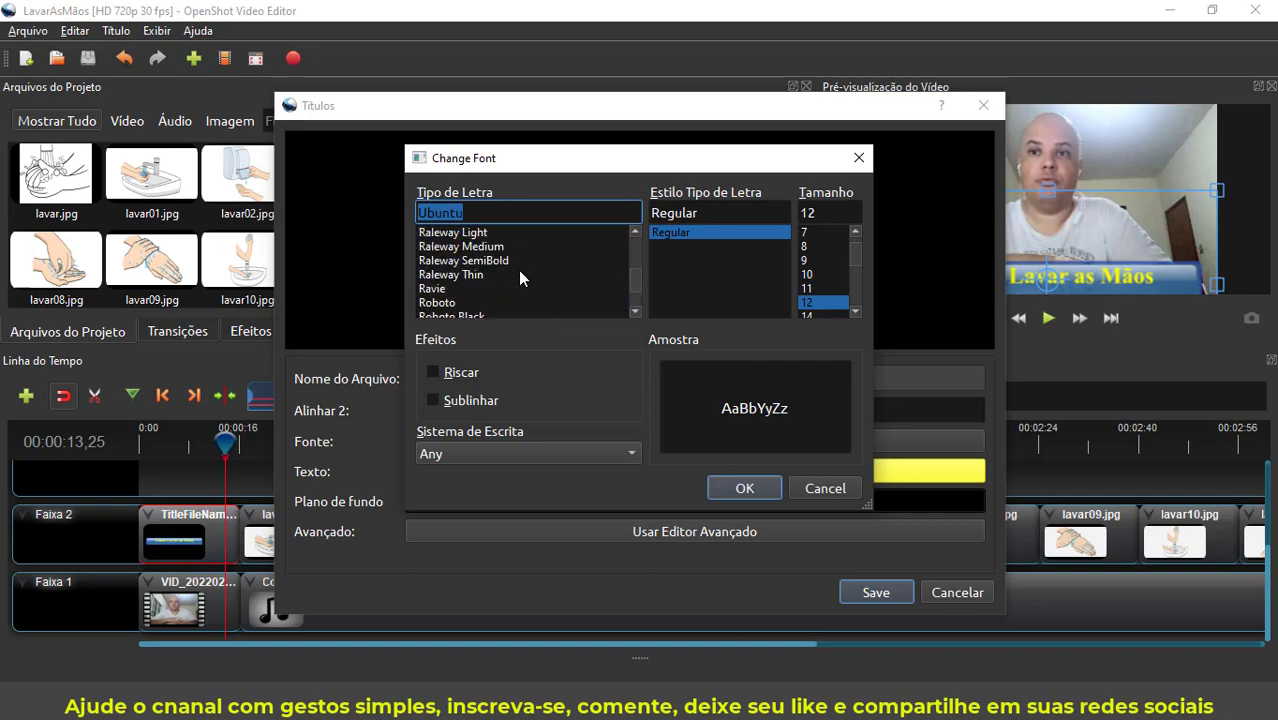
scroll(518, 270, "up", 12)
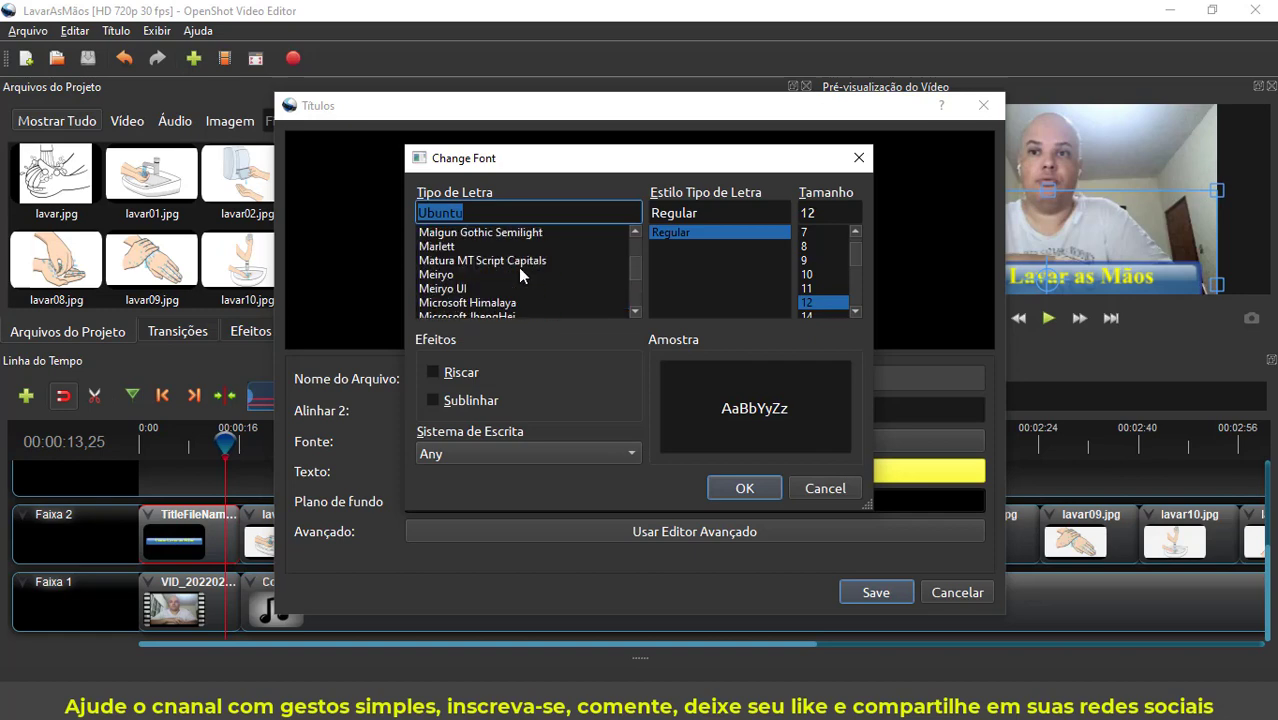
scroll(518, 264, "up", 12)
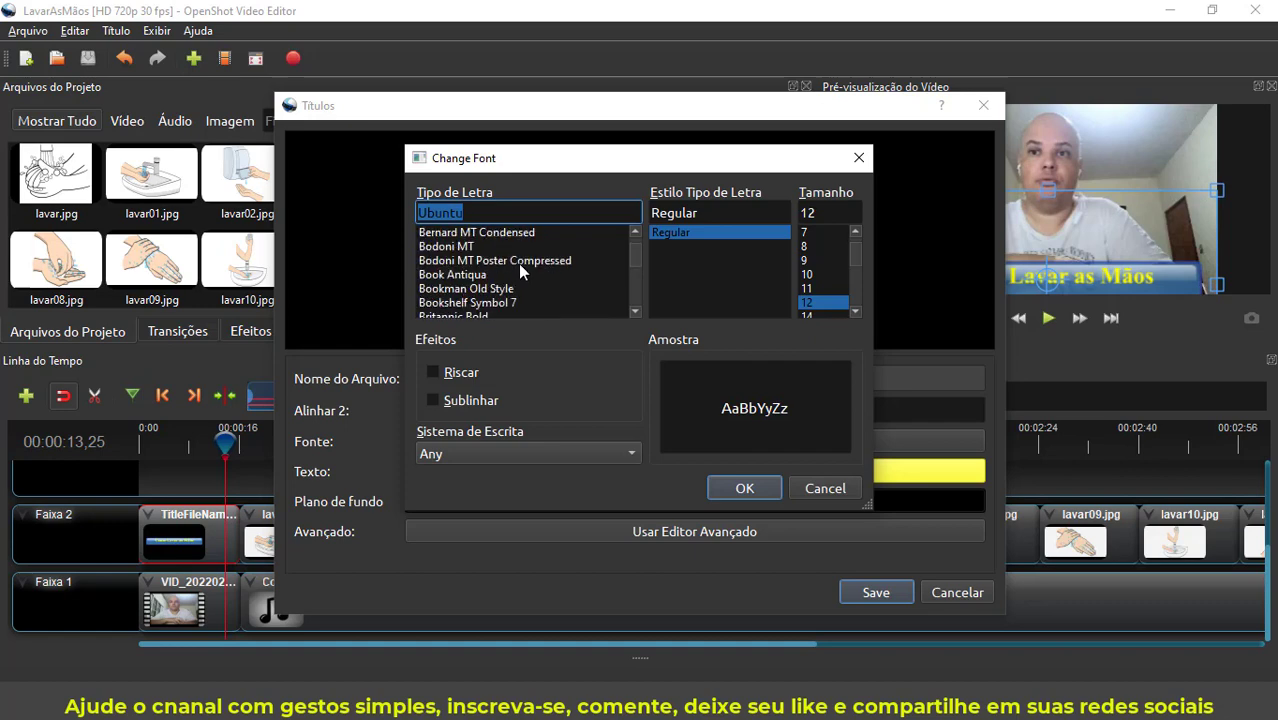
scroll(518, 263, "up", 3)
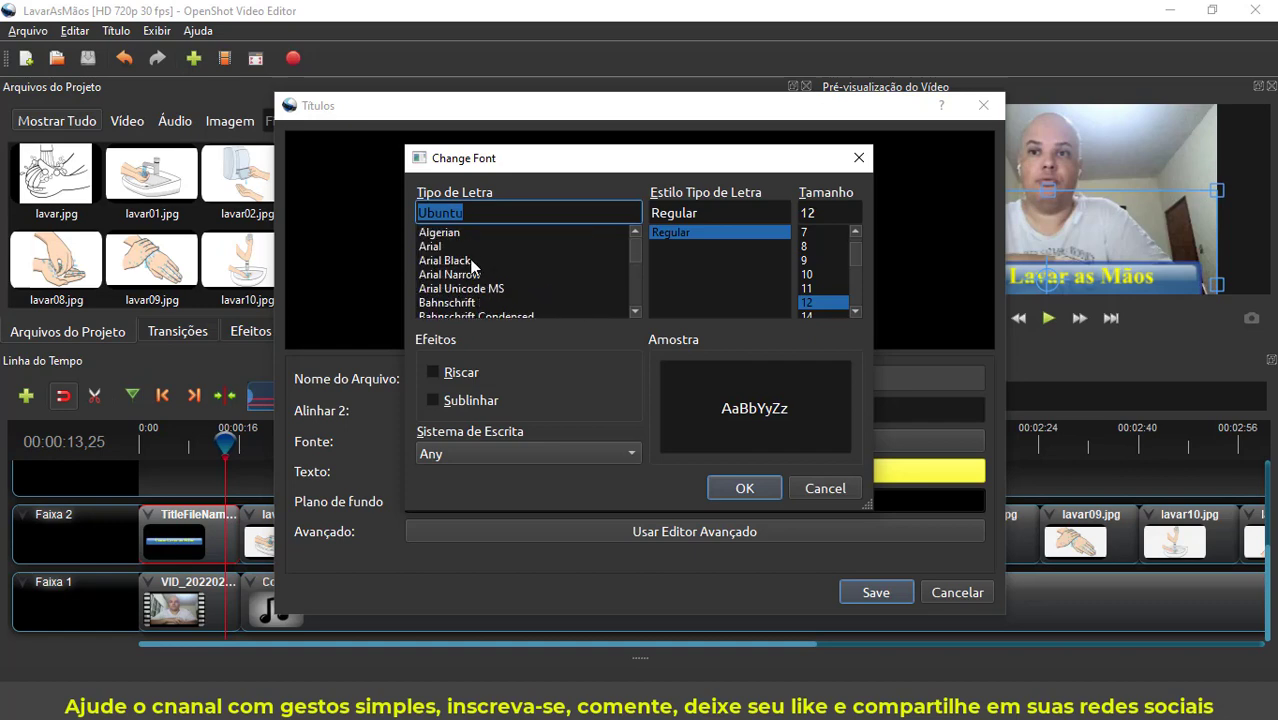
left_click(520, 260)
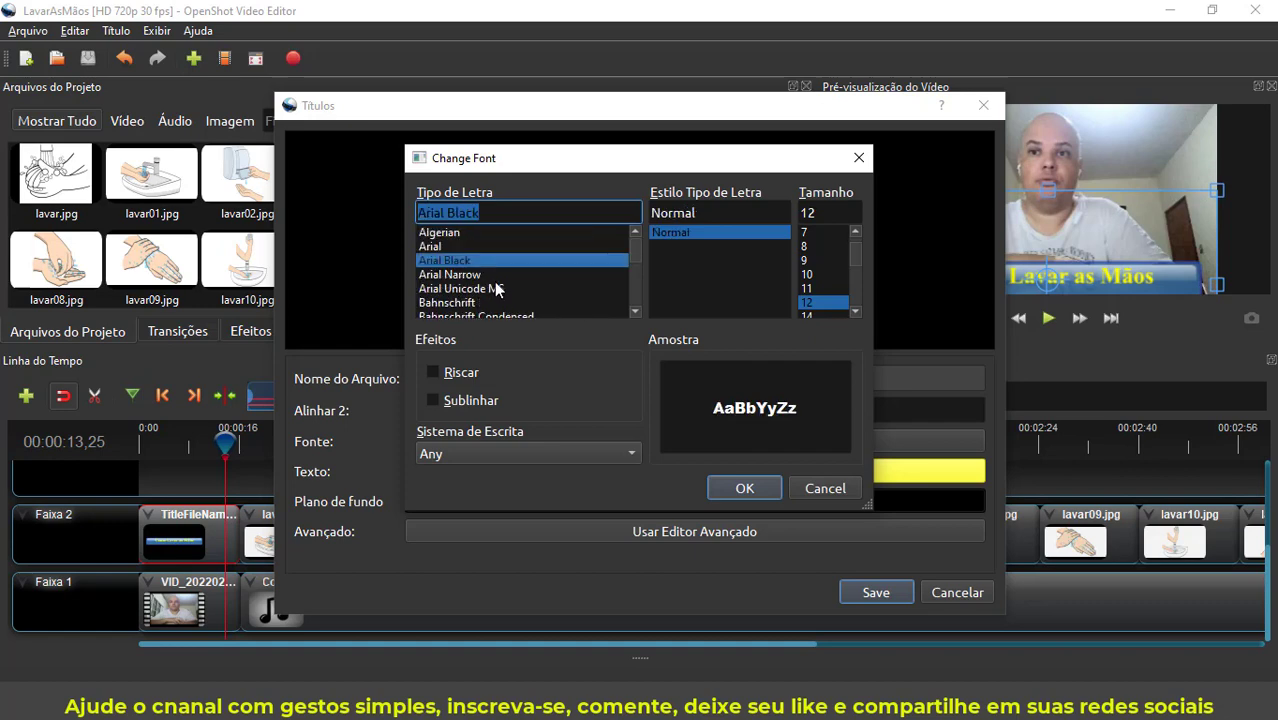
left_click(745, 487)
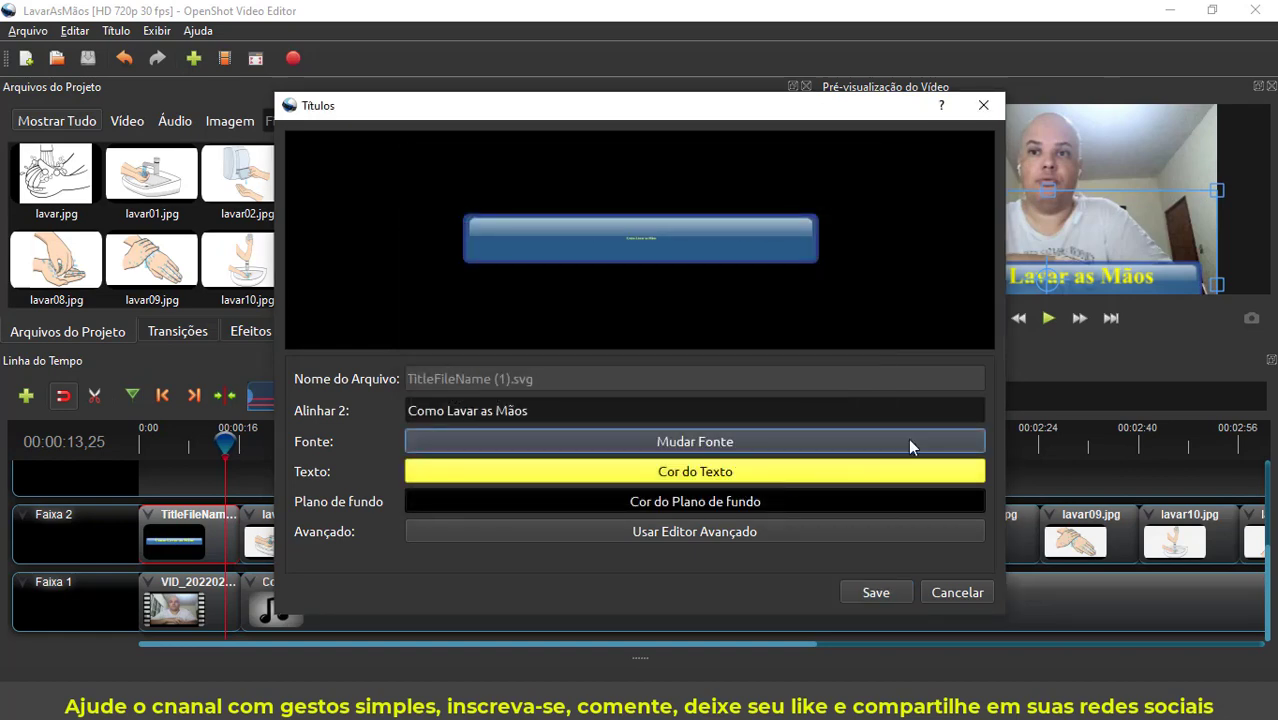
Step: Try the title's font at size 36, and set the size to 72
left_click(730, 442)
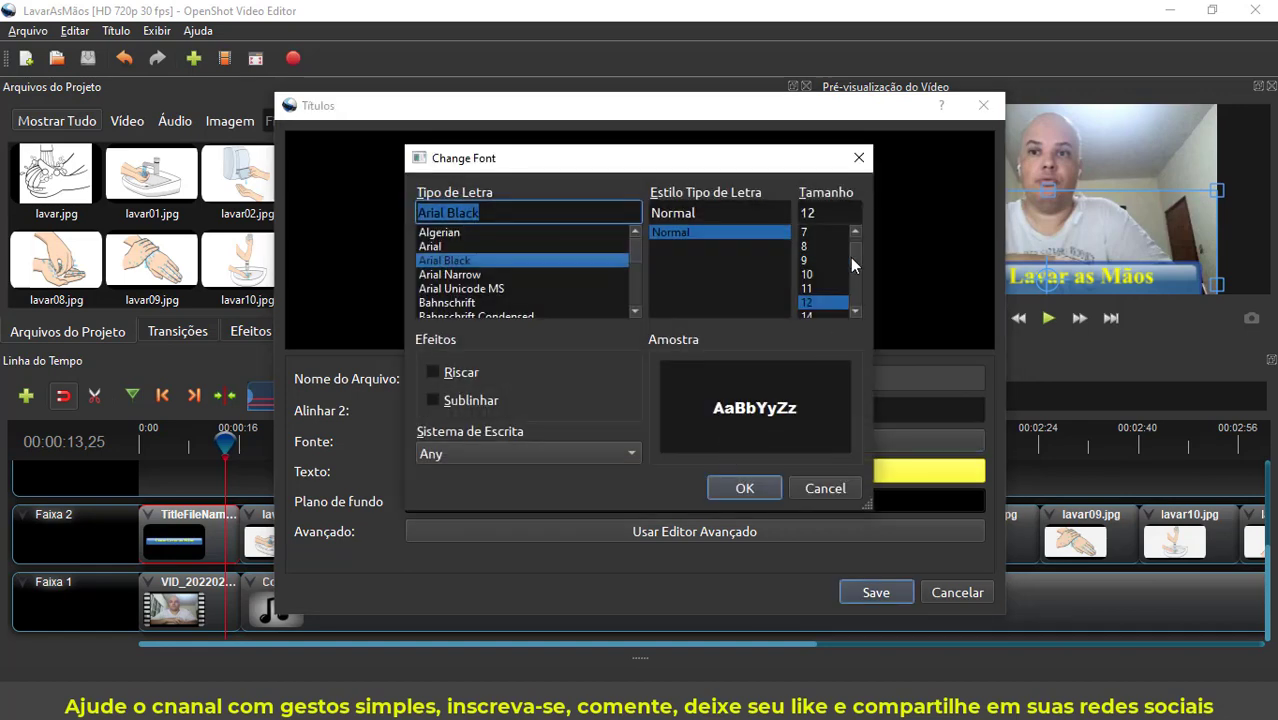
left_click_drag(850, 257, 852, 276)
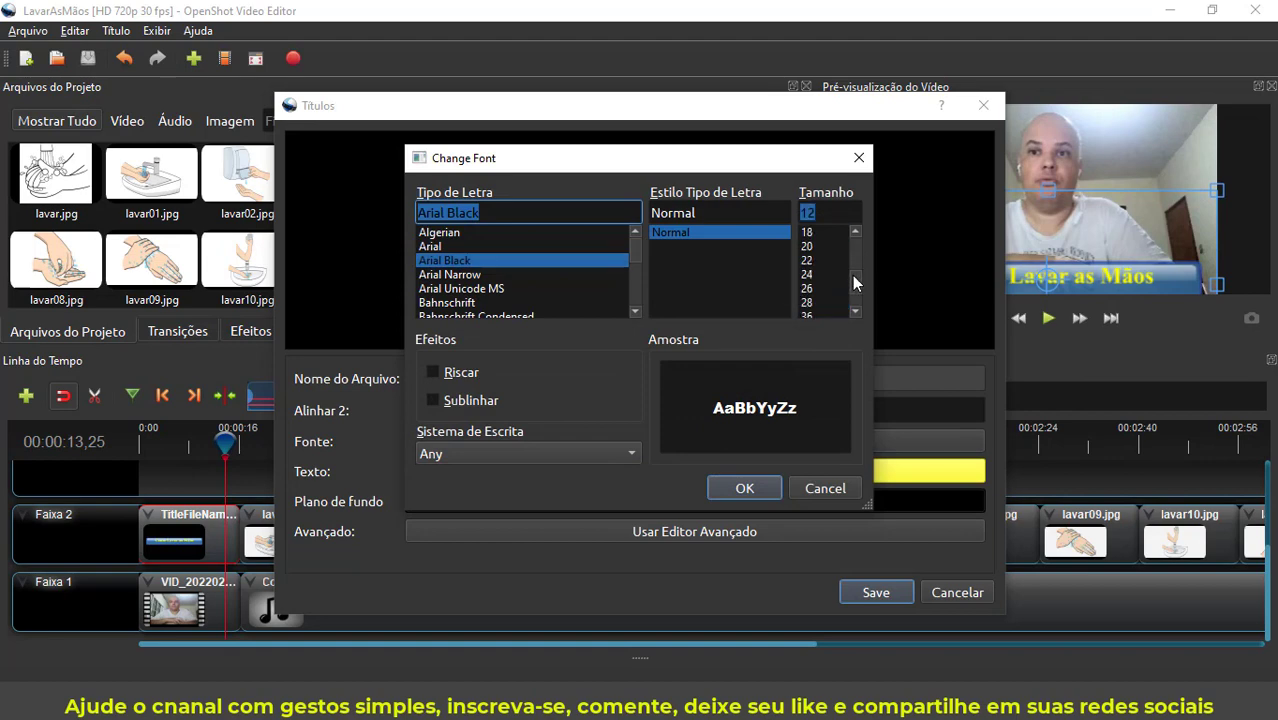
left_click(809, 316)
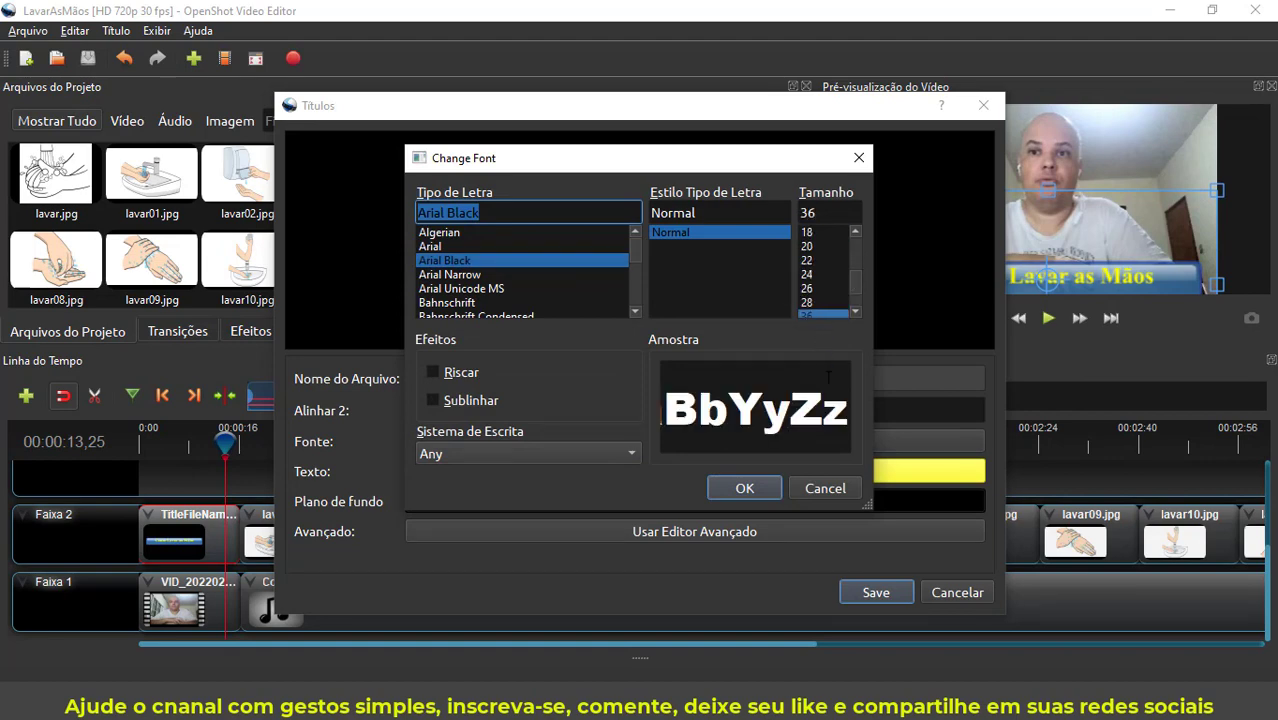
left_click(750, 489)
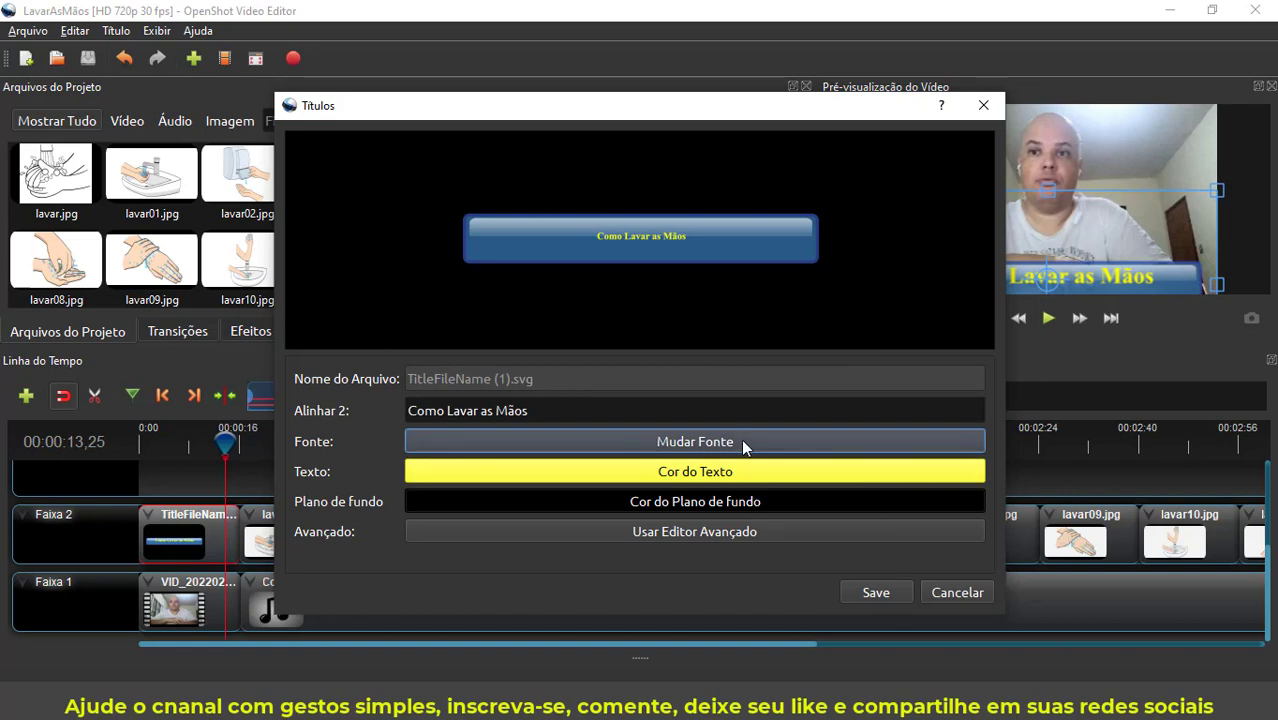
left_click(742, 441)
left_click_drag(856, 279, 856, 294)
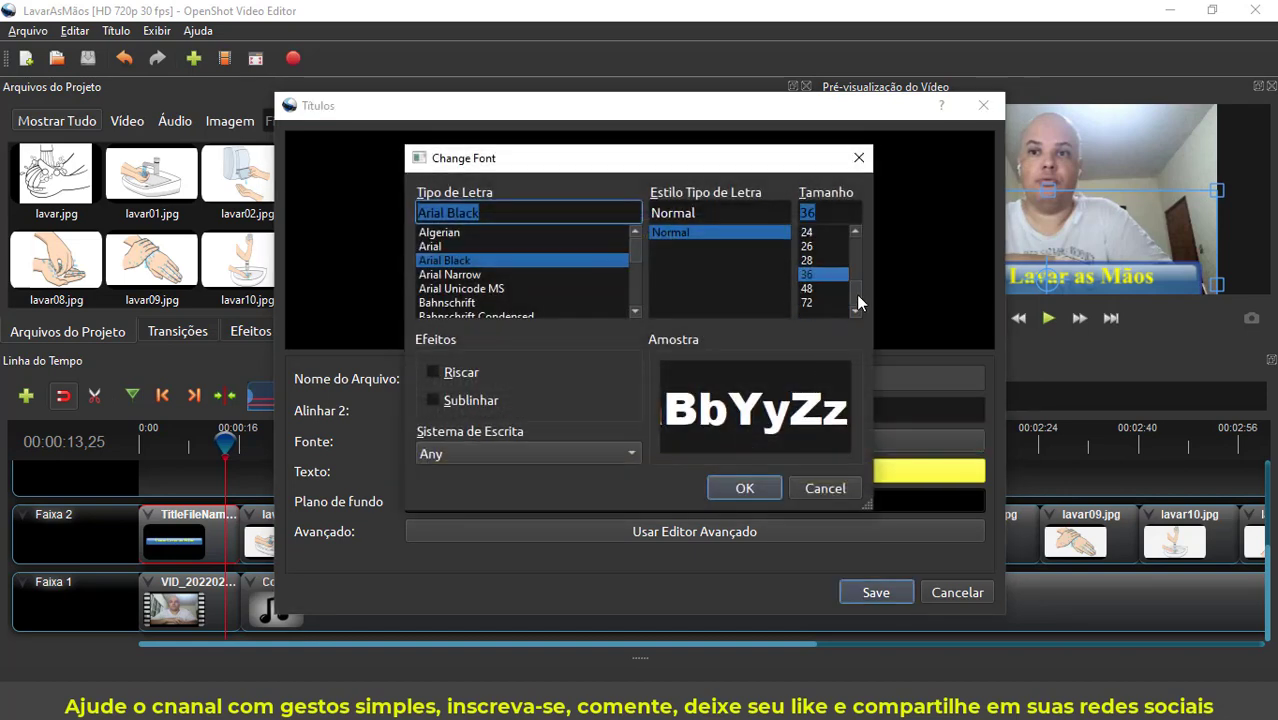
left_click(812, 301)
left_click(744, 487)
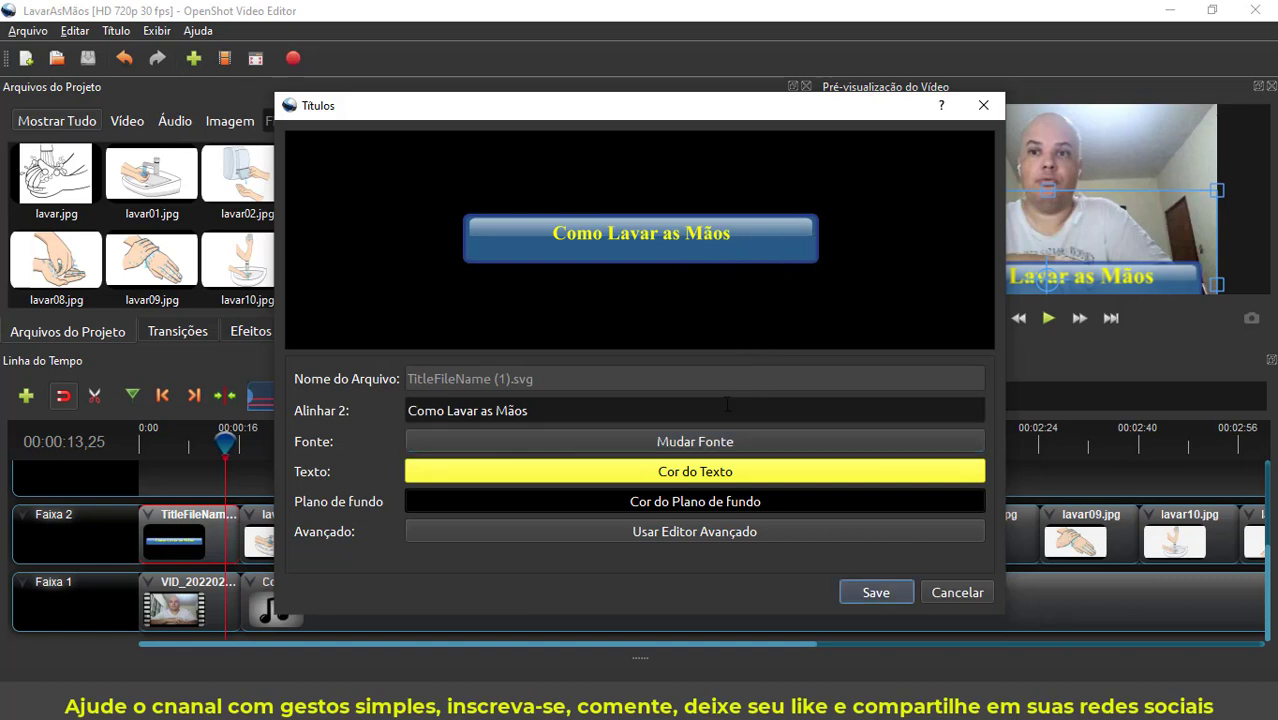
Step: Look at the title's background colour and advanced editor options, and save the title
left_click(587, 500)
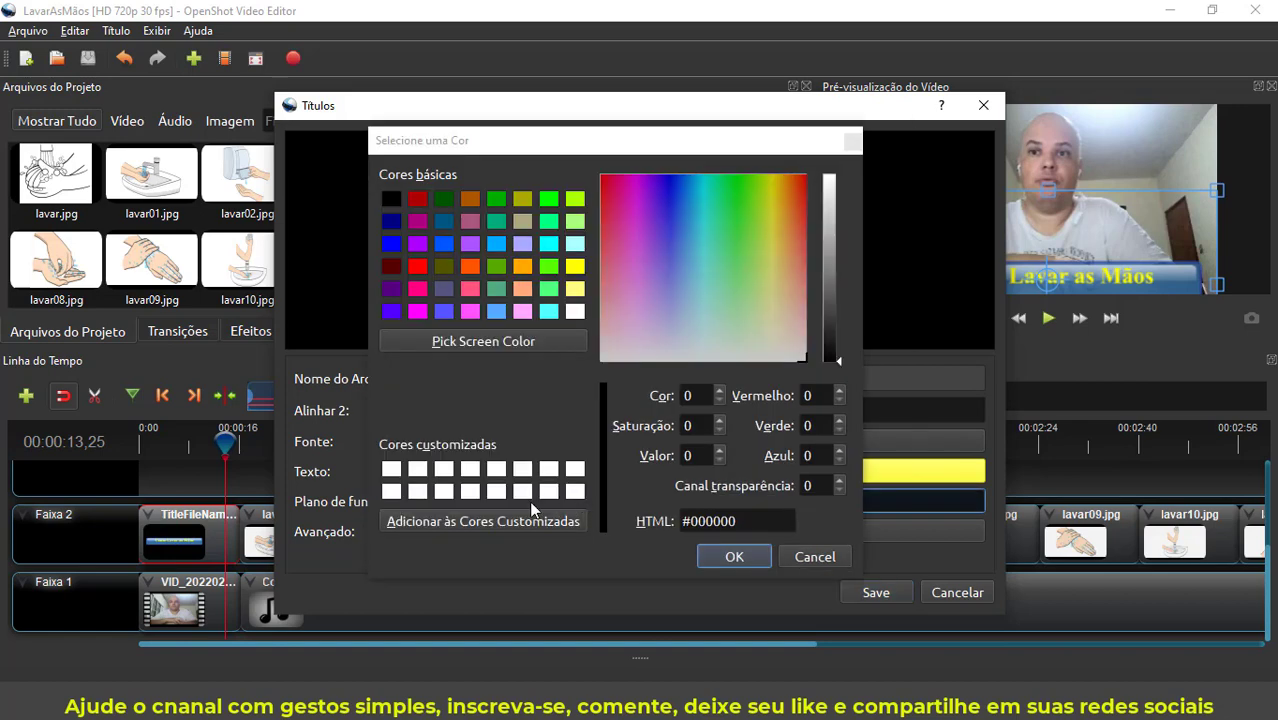
left_click(815, 556)
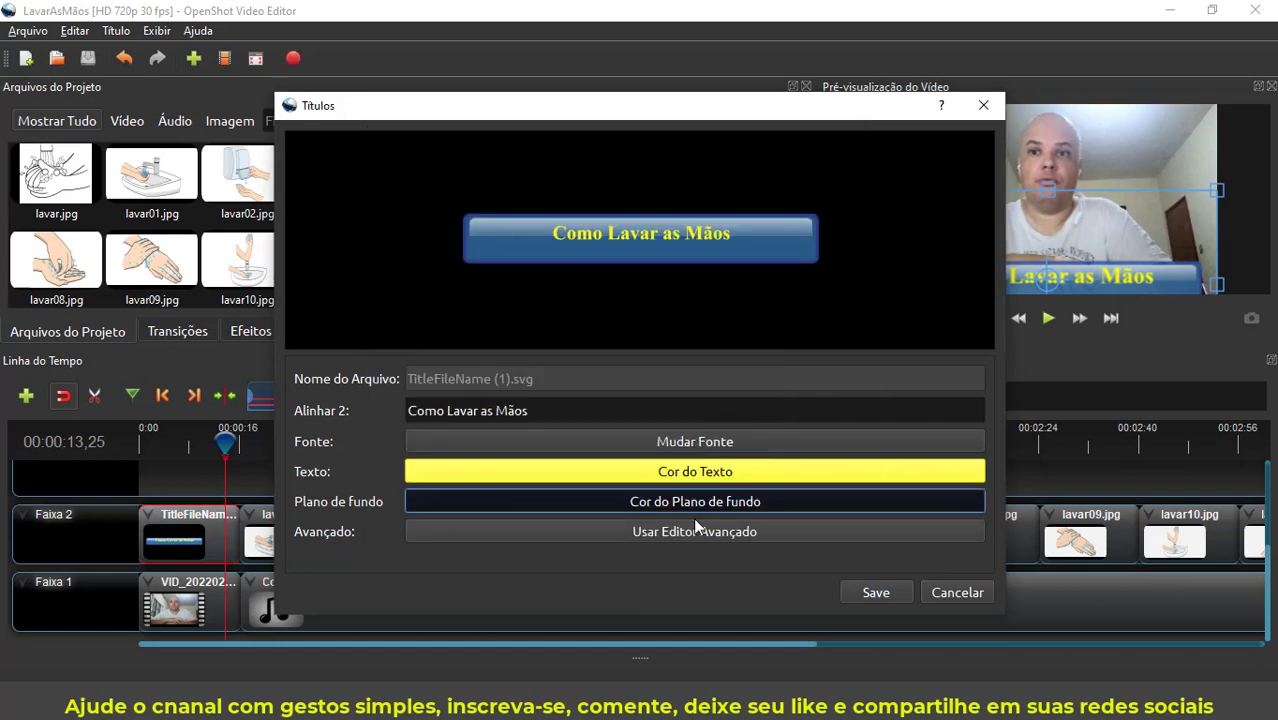
left_click(624, 531)
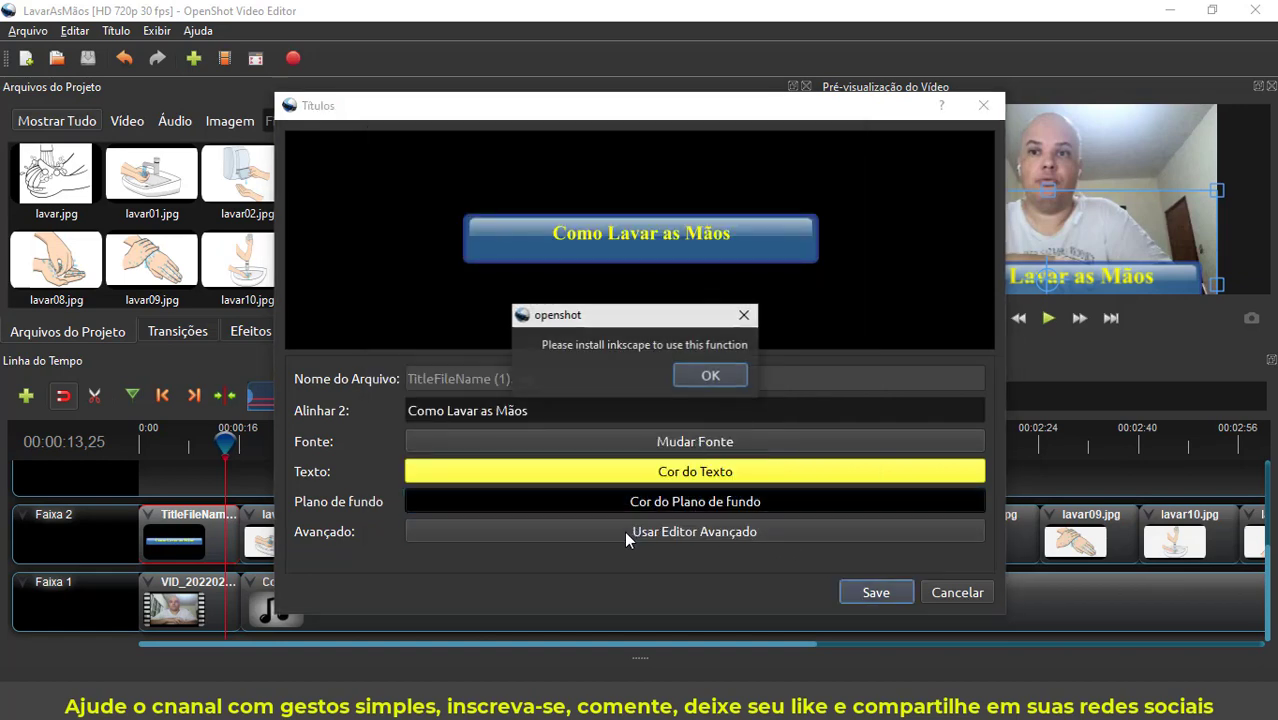
left_click(702, 384)
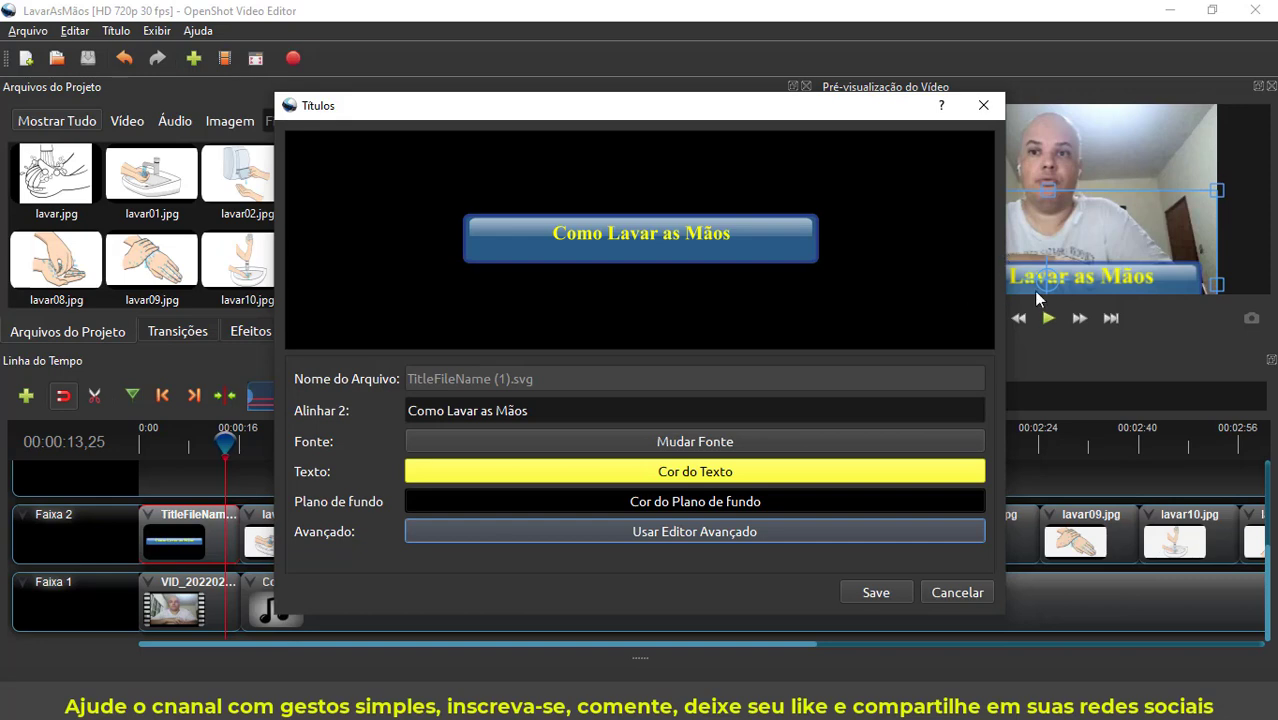
left_click(896, 593)
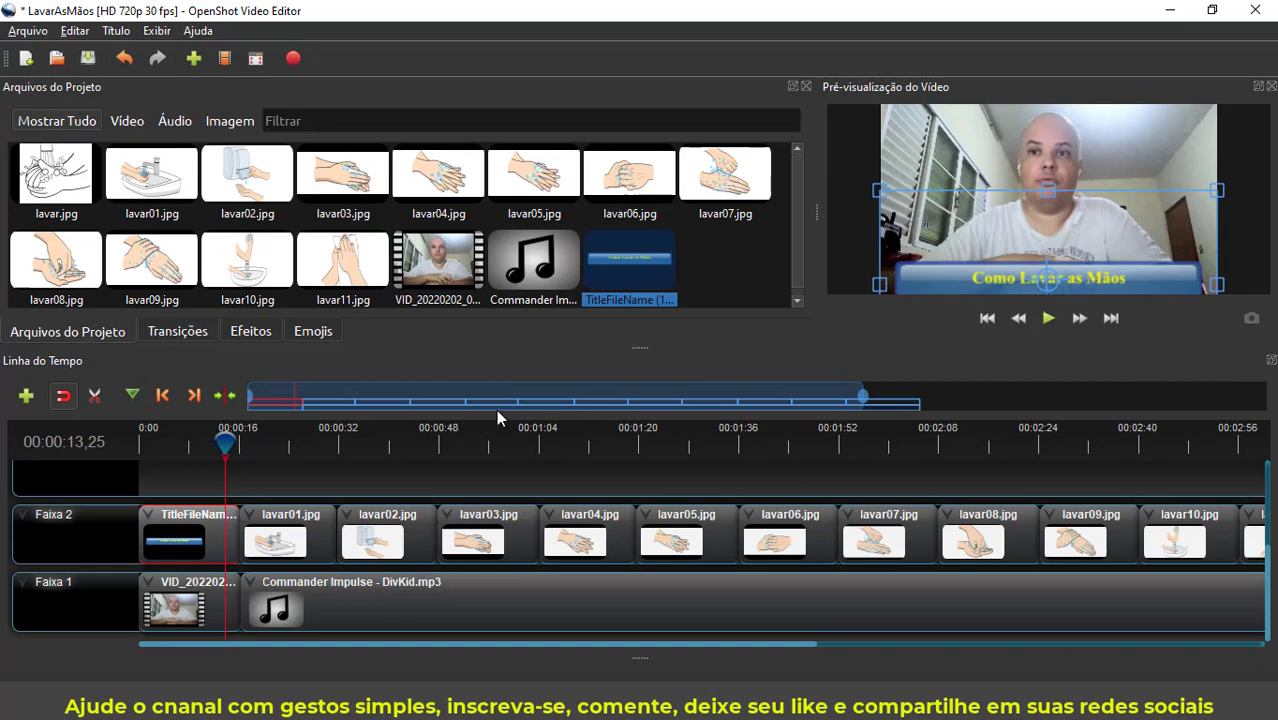
Step: Preview the Barra 3 template for a new title without creating one, and save the project
left_click(129, 34)
left_click(143, 51)
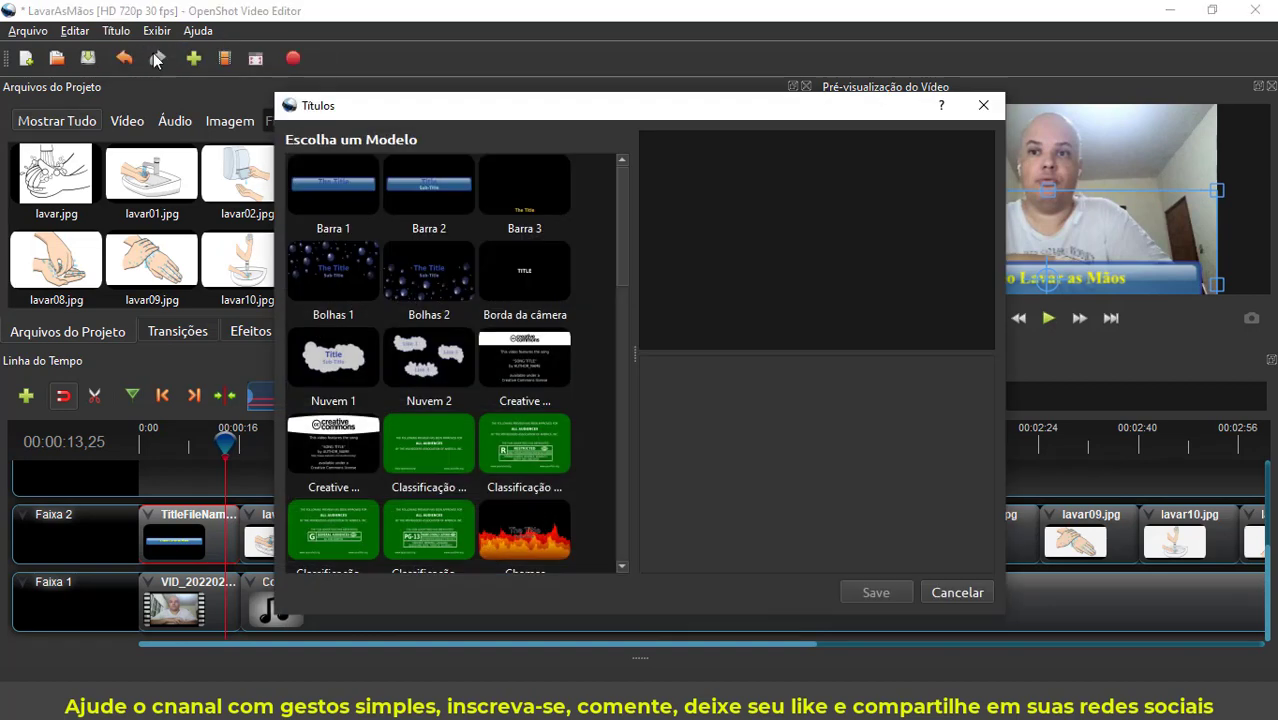
left_click(538, 199)
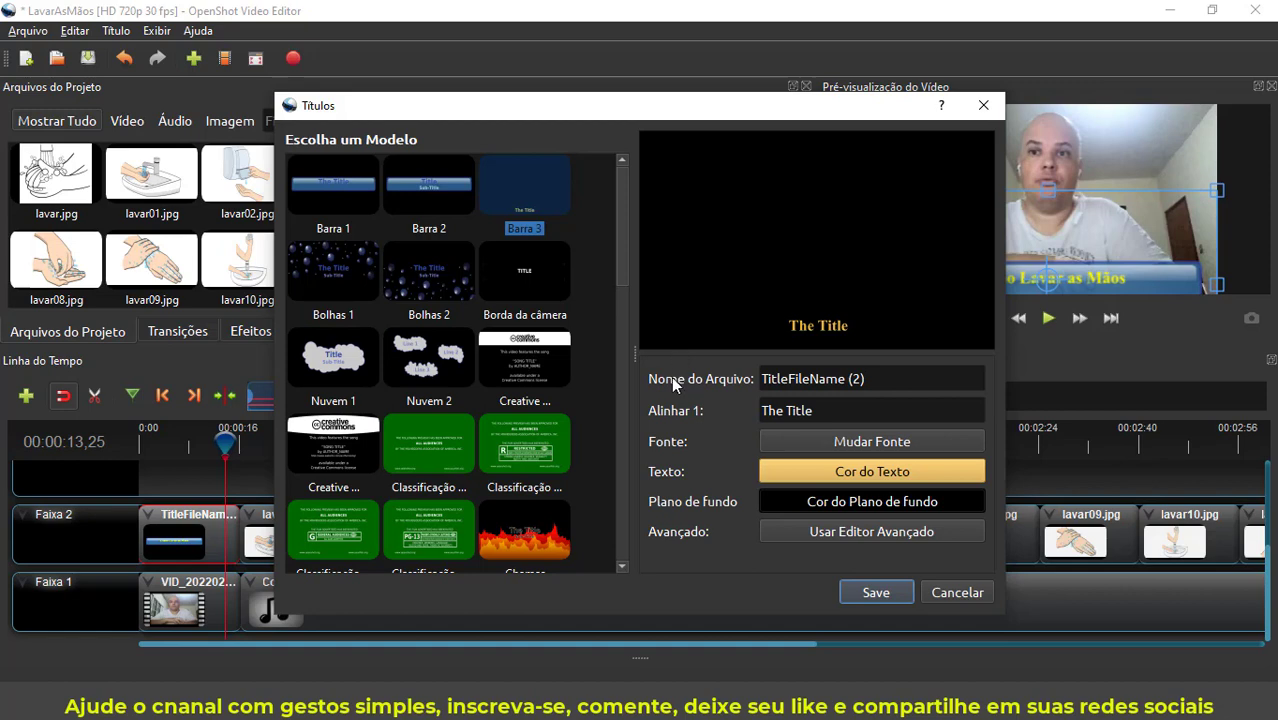
left_click(953, 594)
left_click(87, 62)
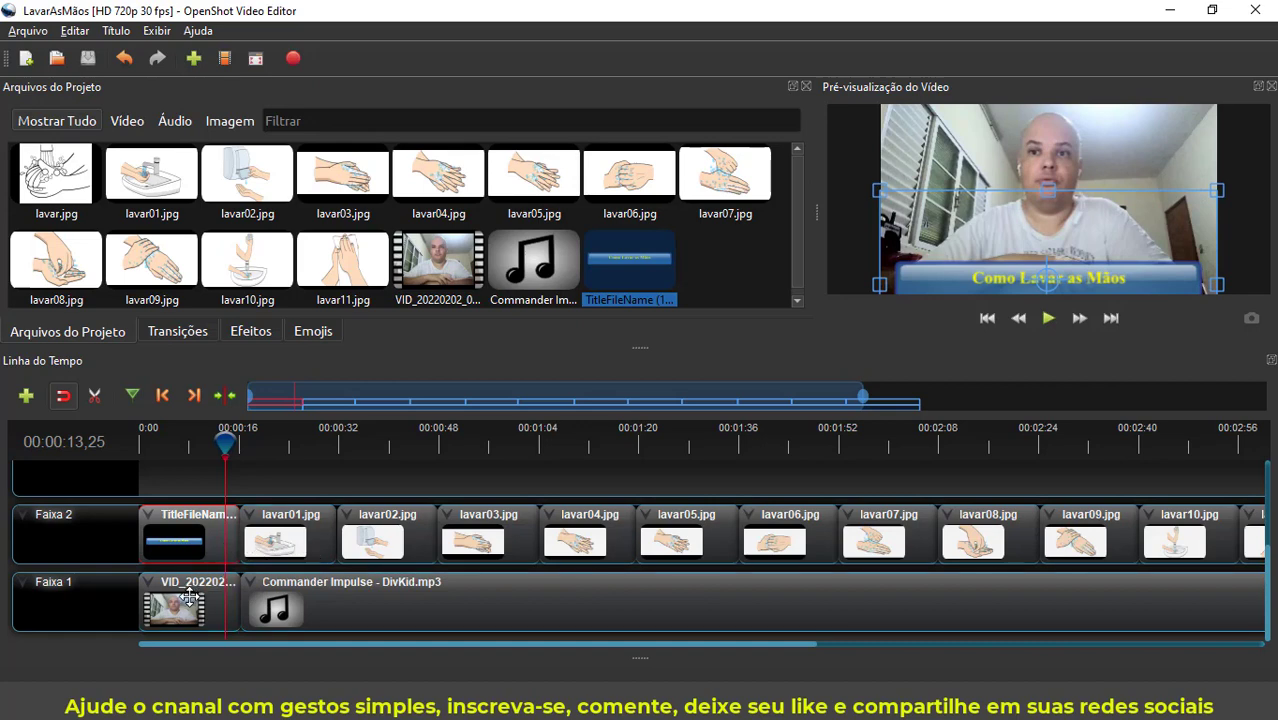
Step: Move the intro video to Faixa 2, trying the title beneath it on Faixa 1, and place the title above on Faixa 3
left_click_drag(184, 602, 186, 470)
left_click_drag(186, 558, 192, 617)
left_click_drag(196, 478, 199, 563)
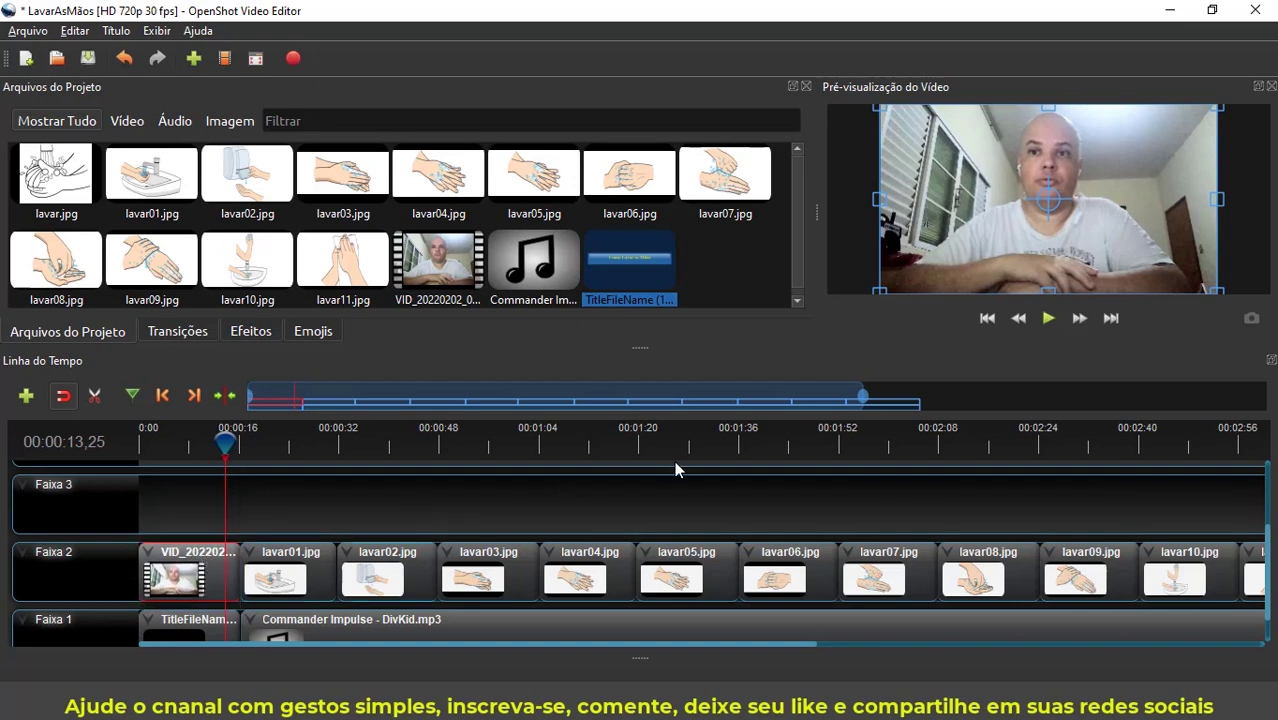
scroll(737, 476, "down", 1)
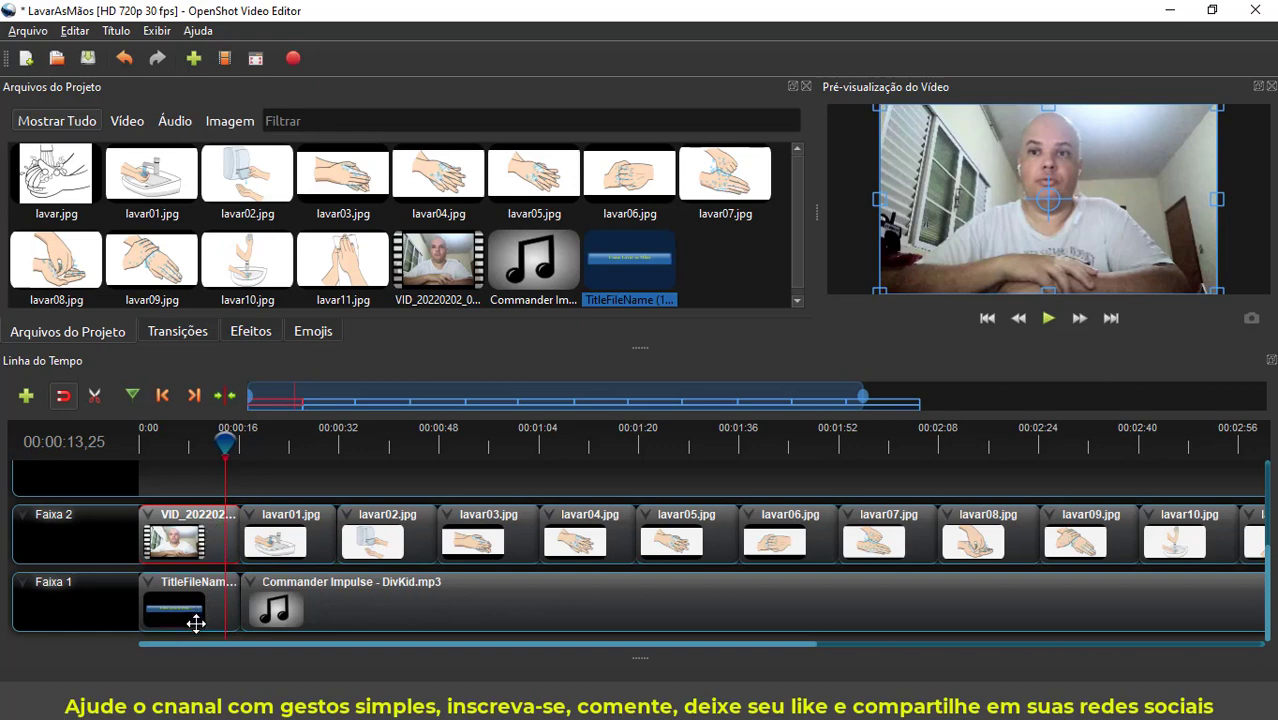
left_click_drag(194, 615, 199, 484)
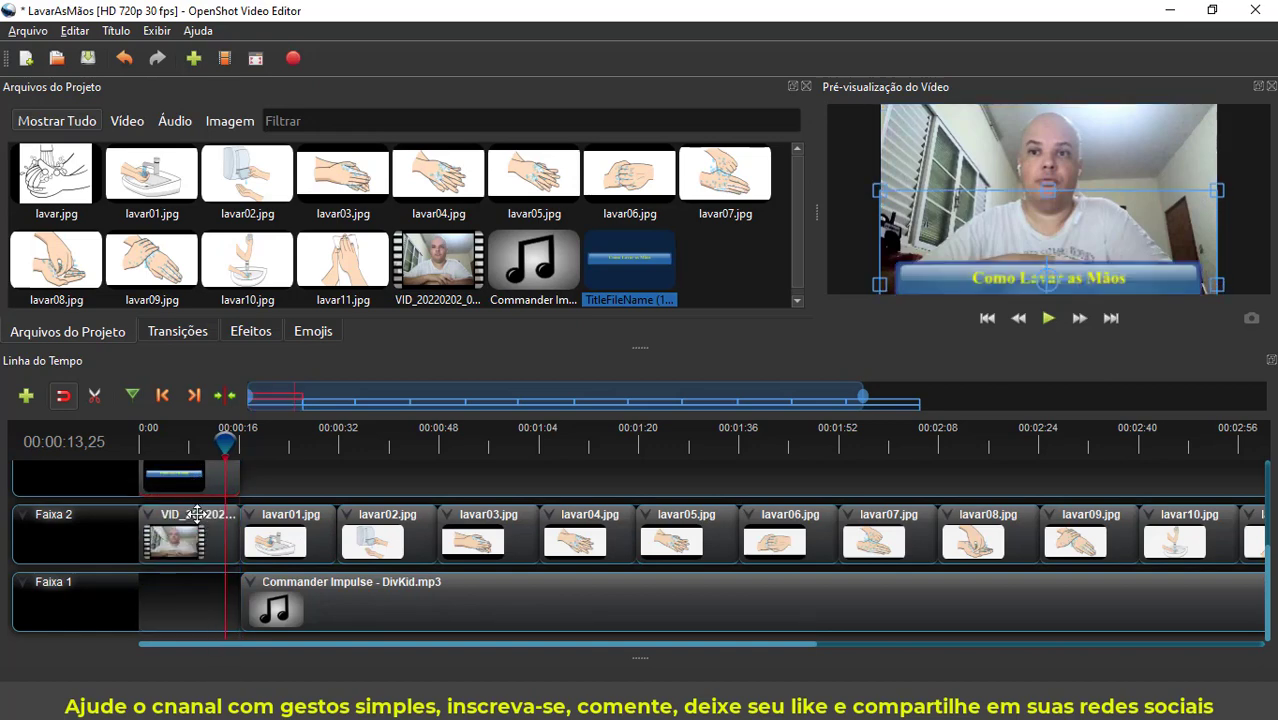
left_click(192, 523)
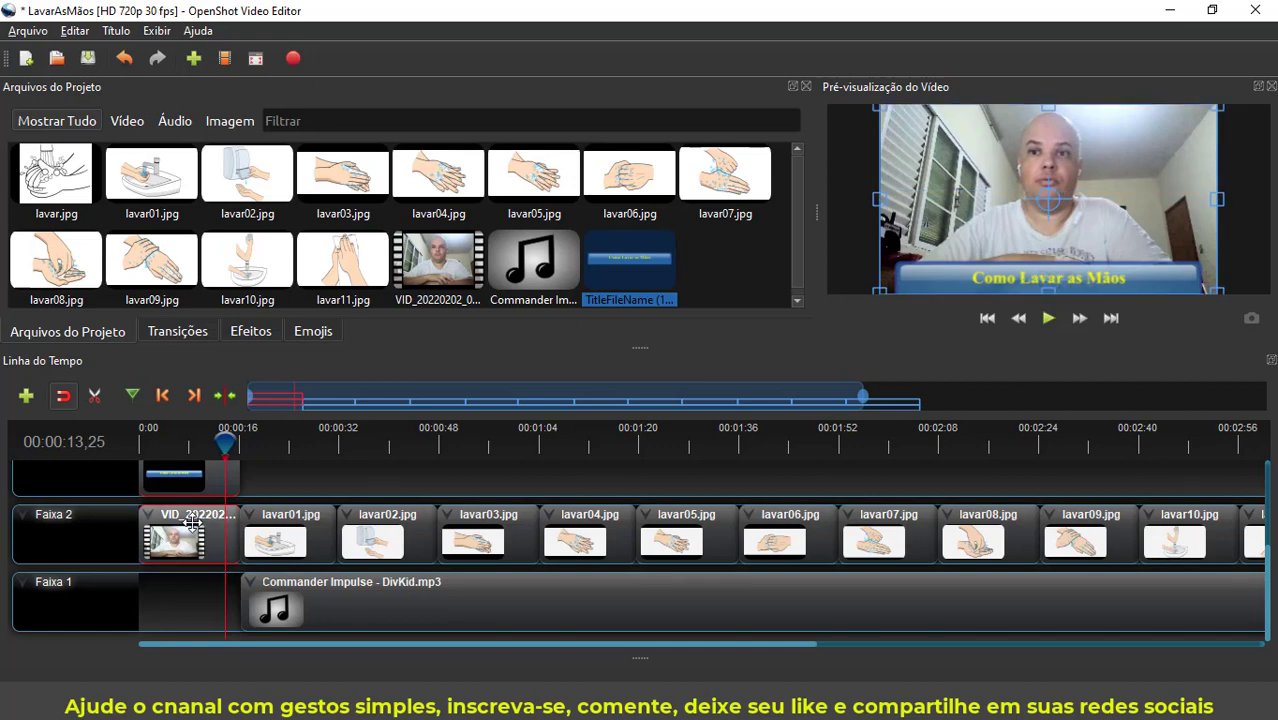
right_click(192, 523)
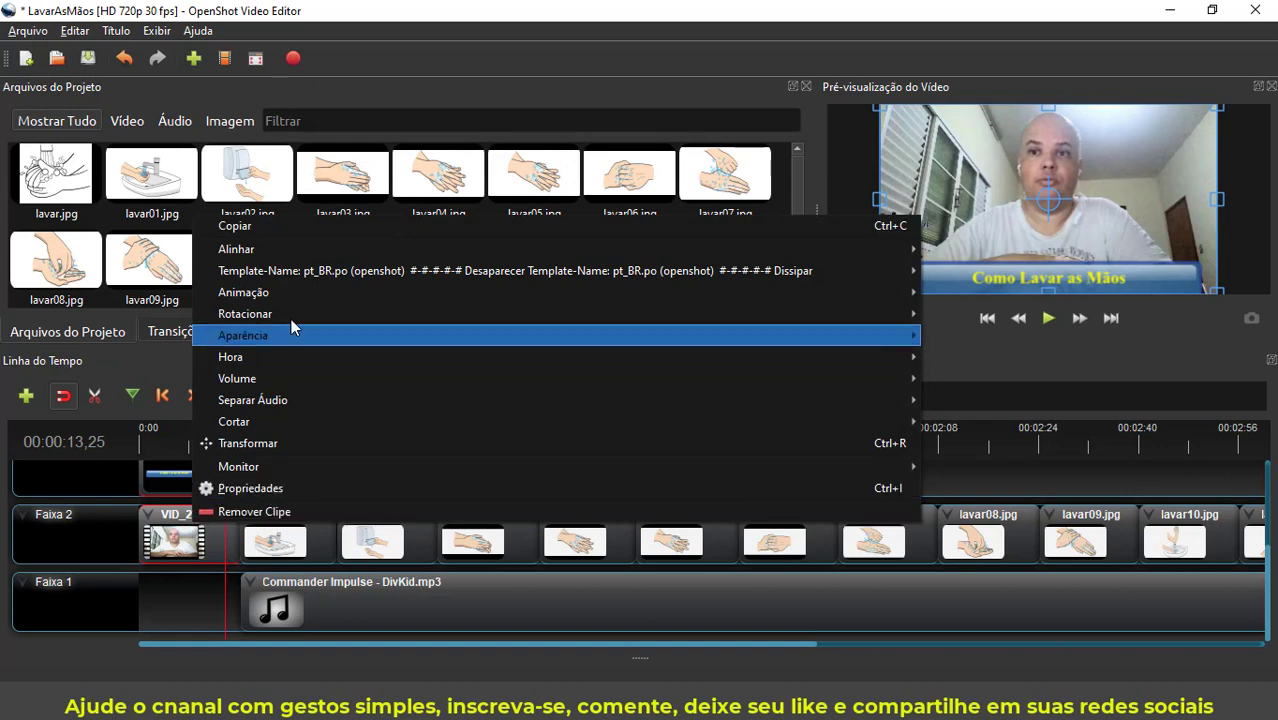
mouse_move(256, 270)
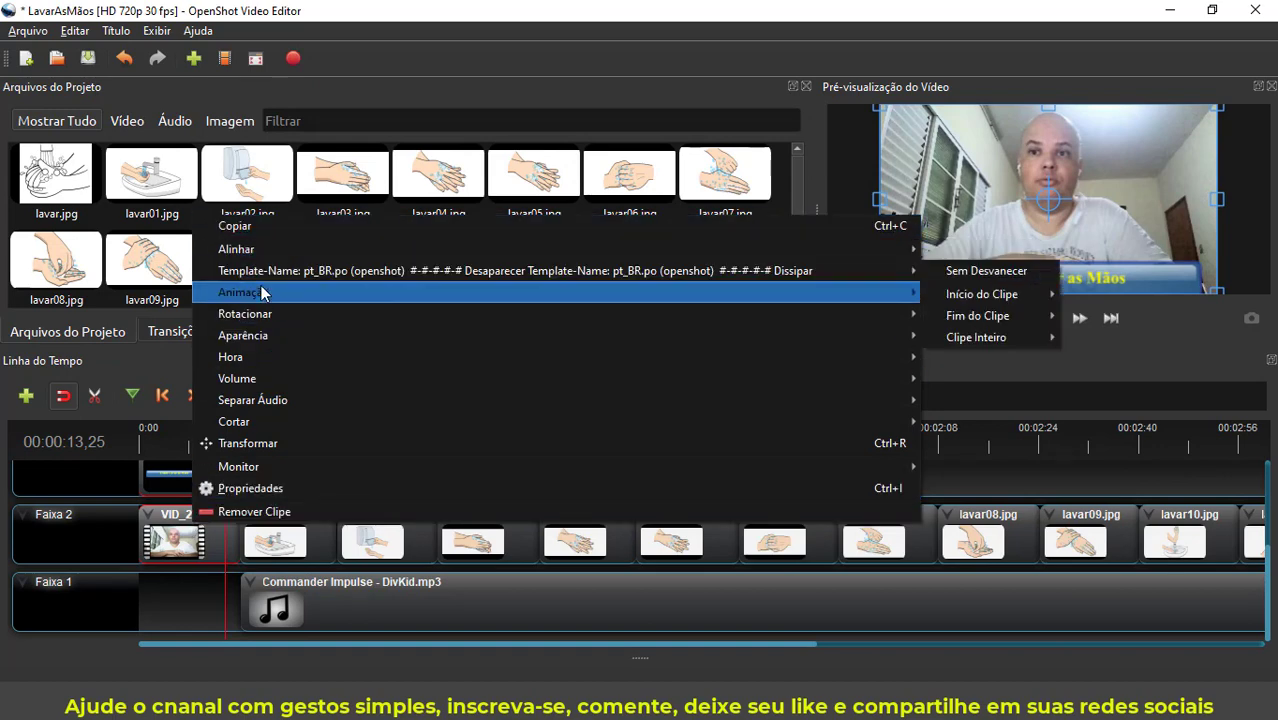
mouse_move(272, 402)
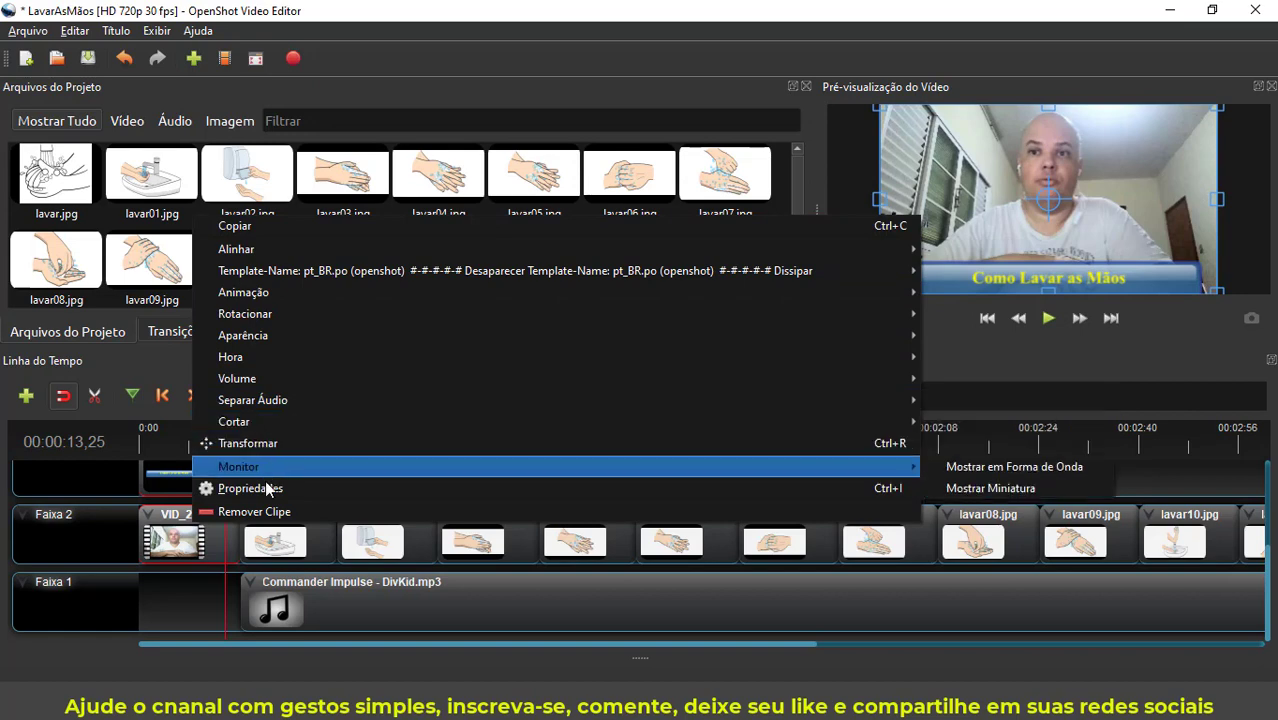
left_click(181, 606)
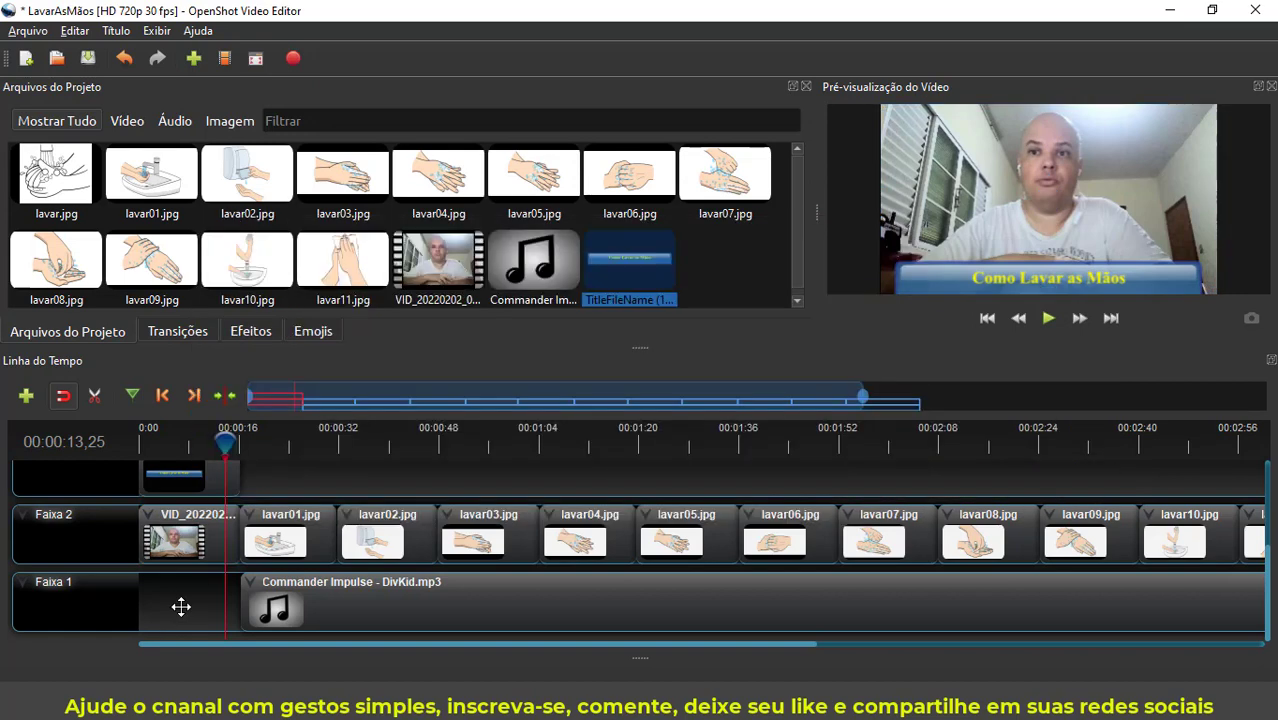
Step: Add the "Círculo de dentr..." transition over the cut between the intro video and lavar01.jpg on Faixa 2, and preview it
left_click(186, 333)
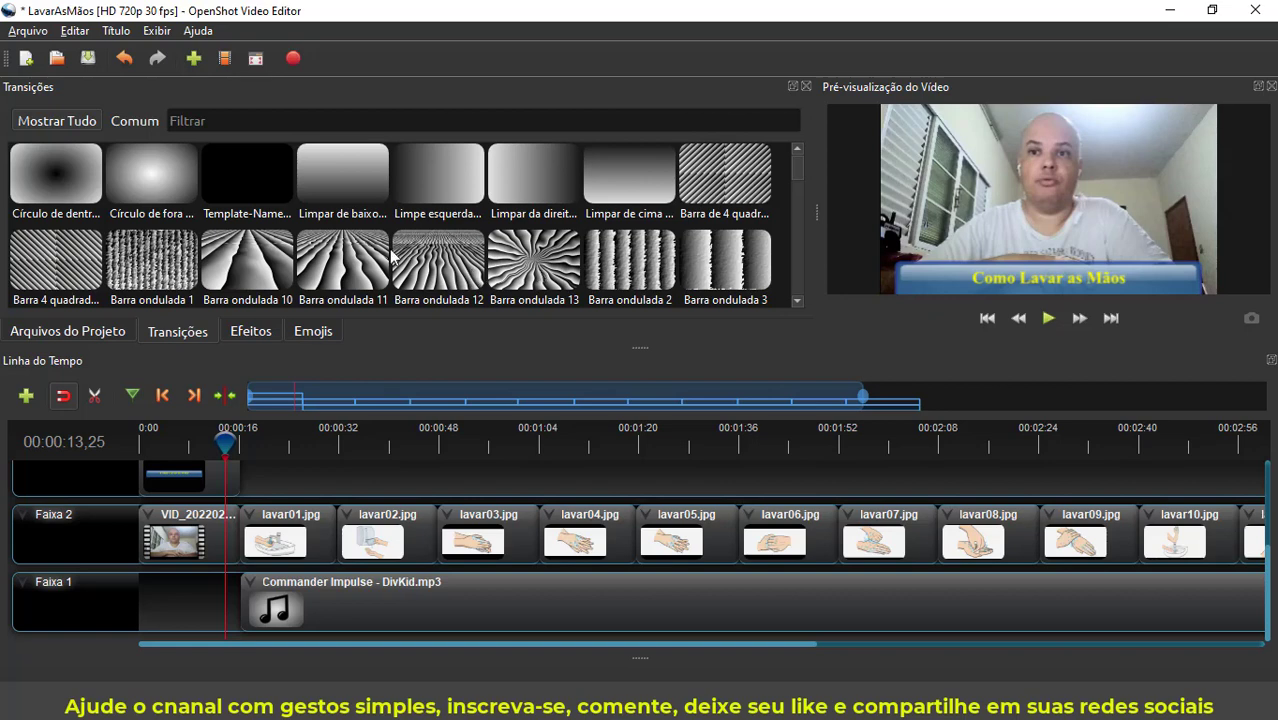
left_click(65, 164)
left_click_drag(66, 167, 209, 540)
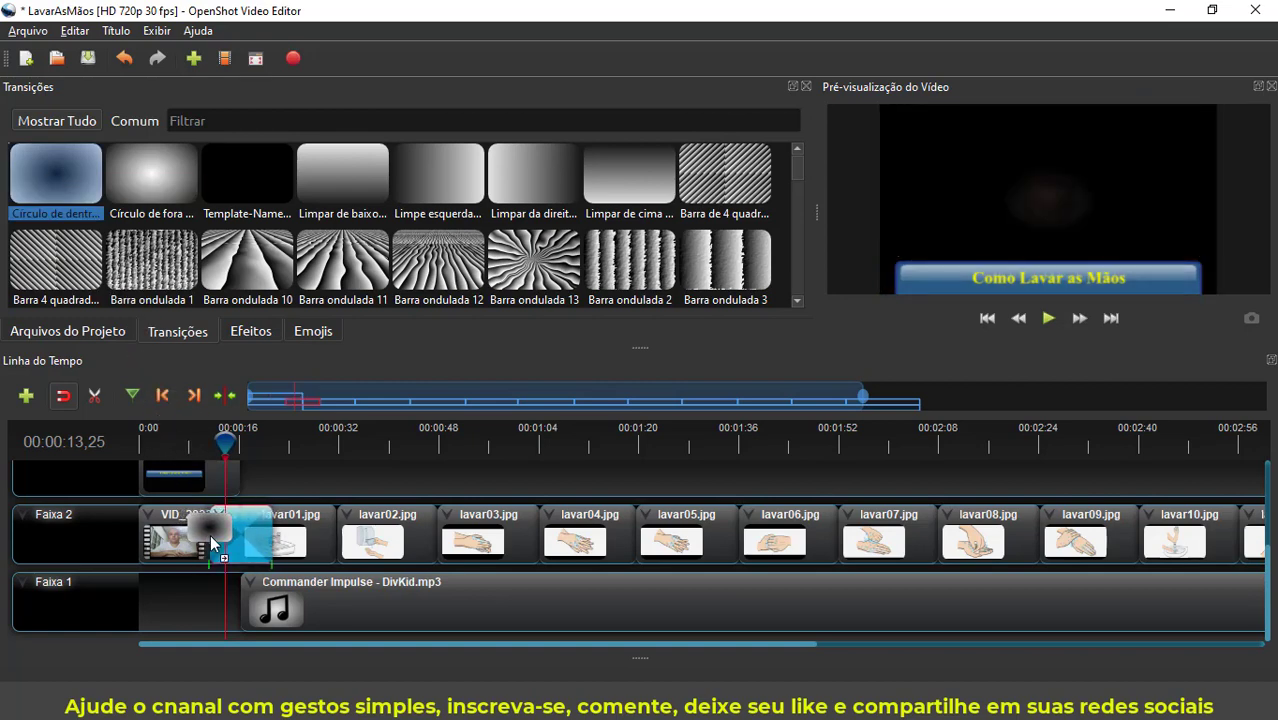
left_click_drag(225, 440, 153, 440)
left_click(1048, 318)
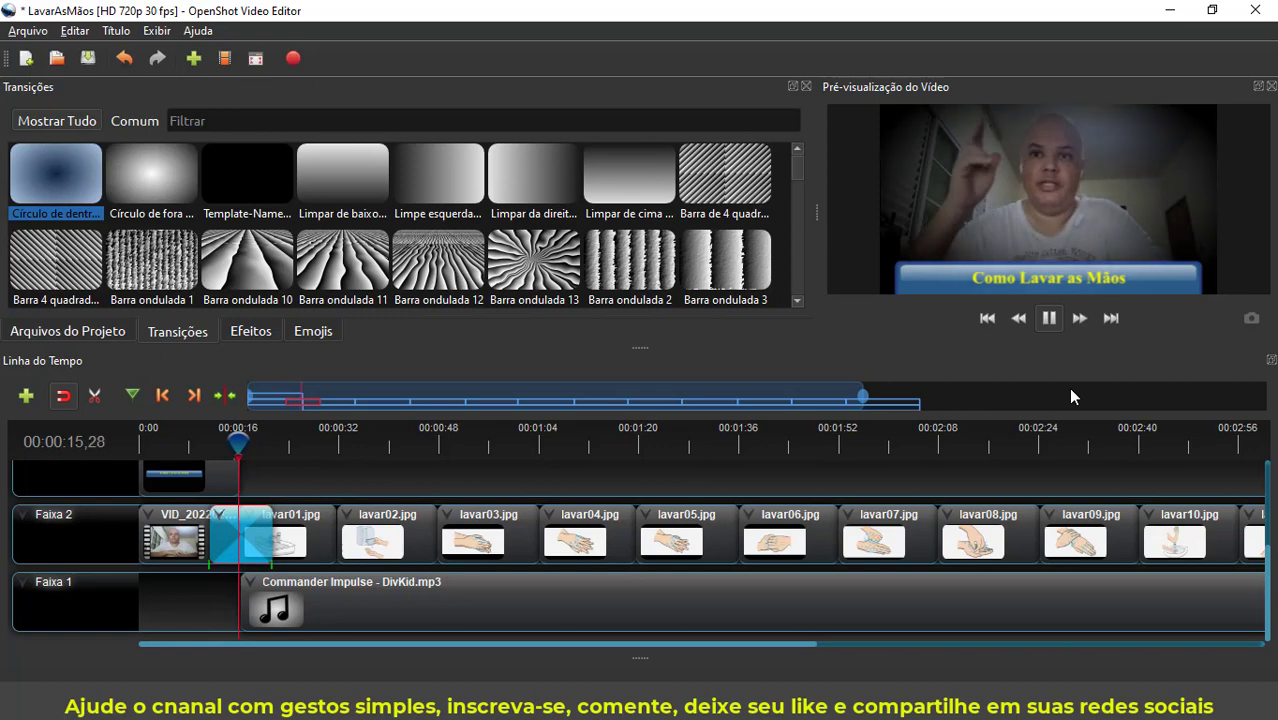
left_click(1048, 318)
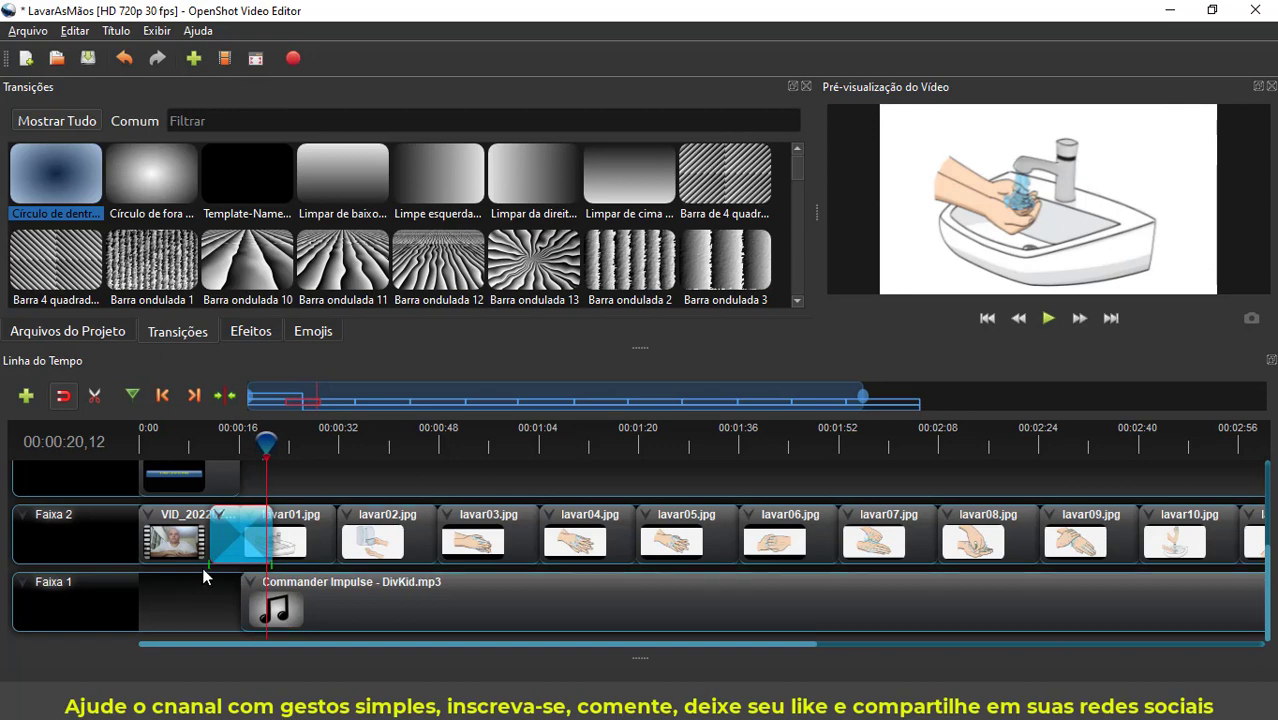
Step: Shorten the circle transition on Faixa 2 from both ends to about 4 seconds
left_click_drag(206, 566, 266, 532)
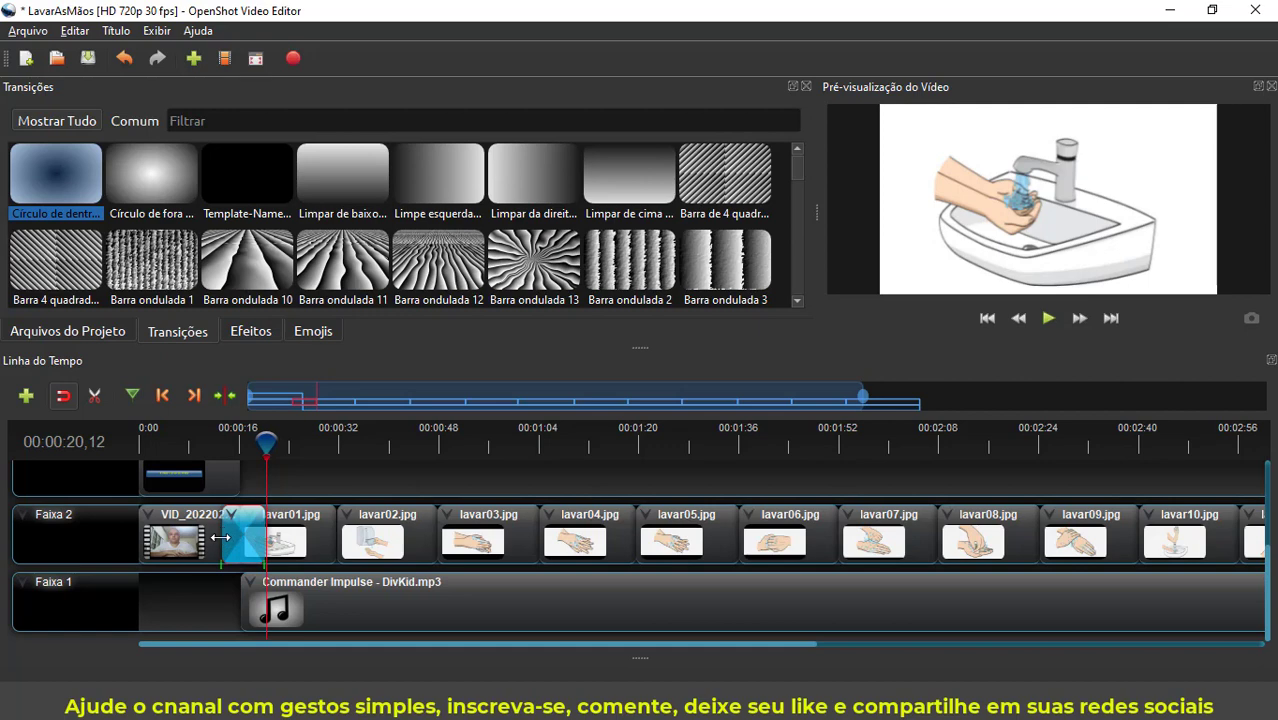
left_click_drag(220, 538, 240, 538)
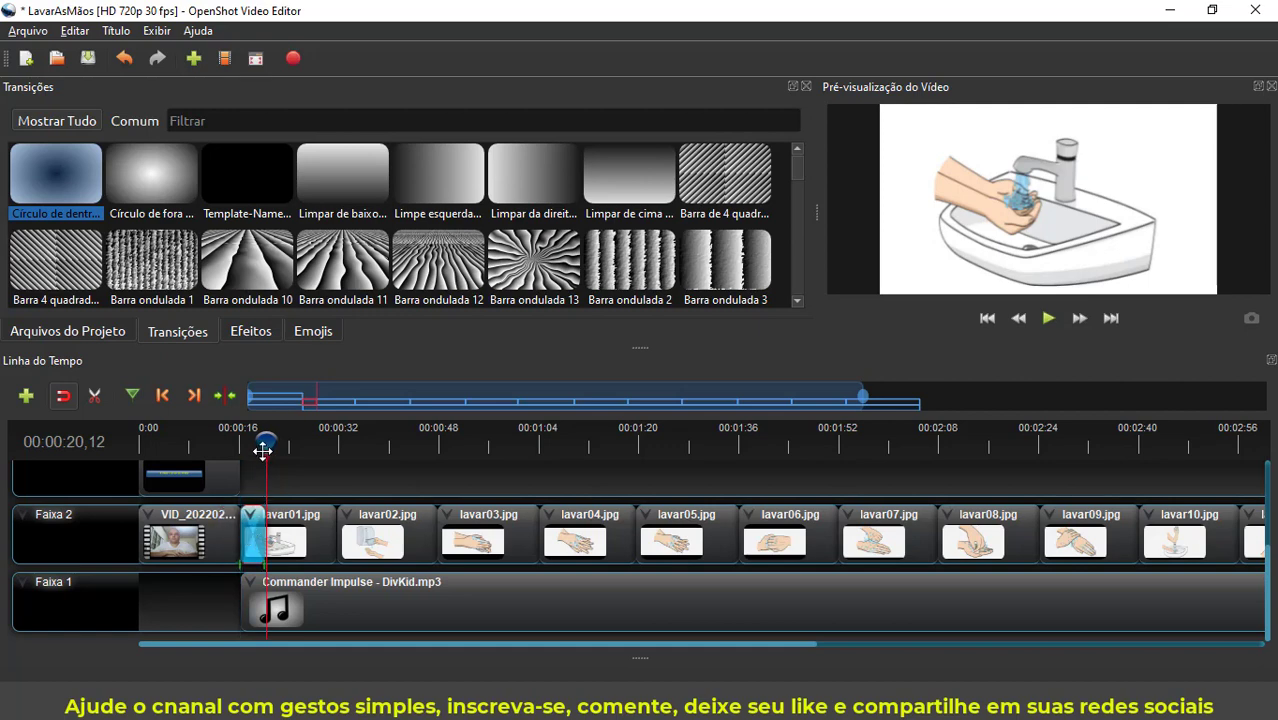
left_click_drag(244, 533, 244, 533)
Step: Try centring the shortened transition on the cut between the intro video and lavar01.jpg, and play that section
left_click_drag(268, 444, 254, 442)
left_click_drag(248, 540, 232, 540)
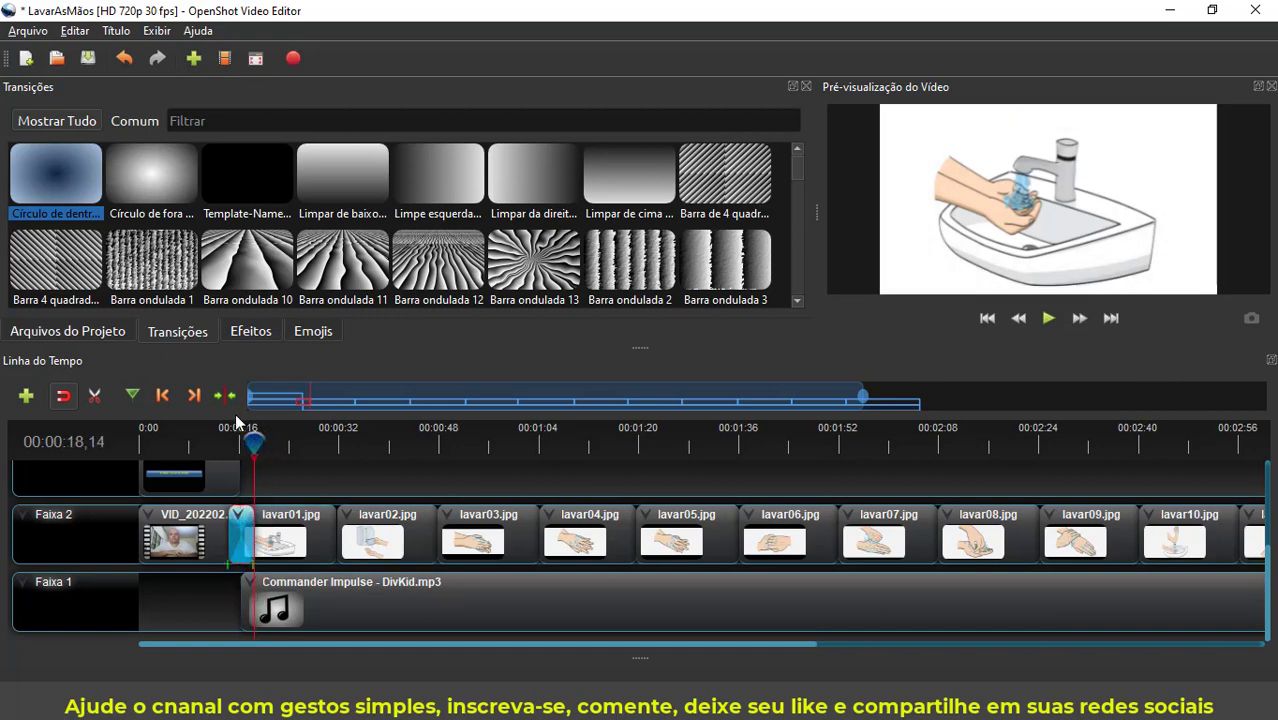
left_click_drag(258, 446, 215, 460)
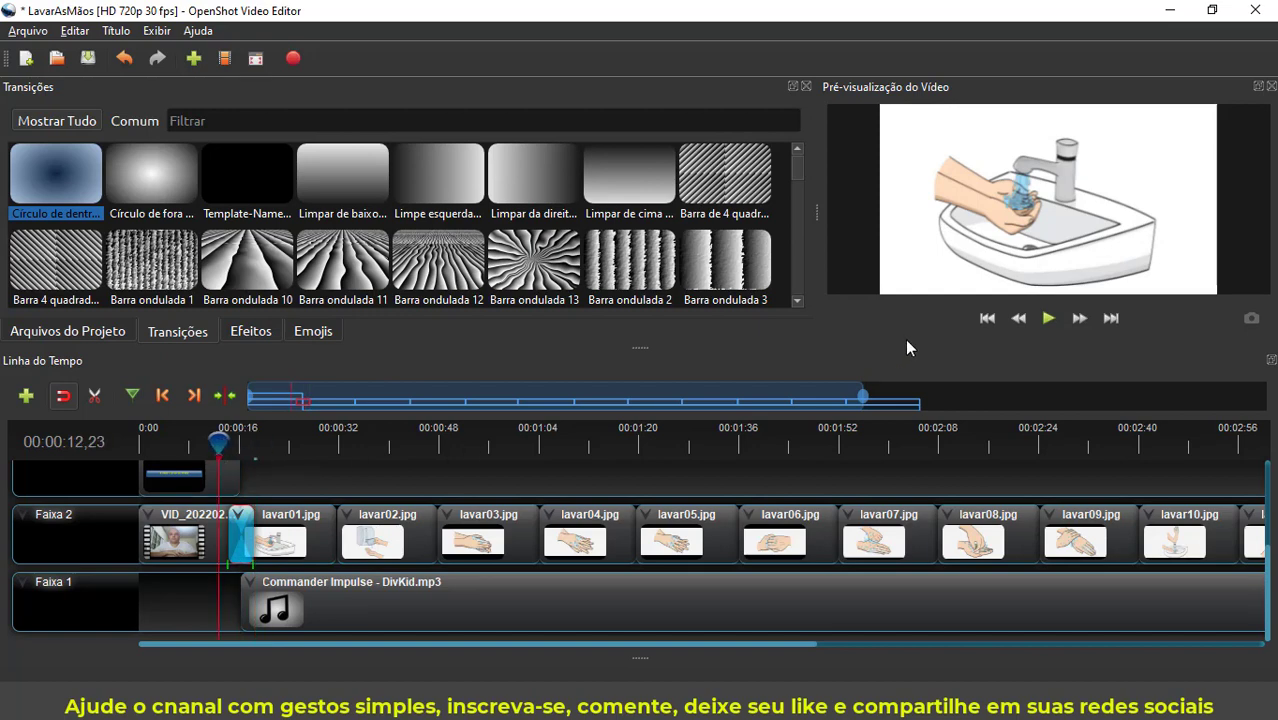
left_click(1044, 319)
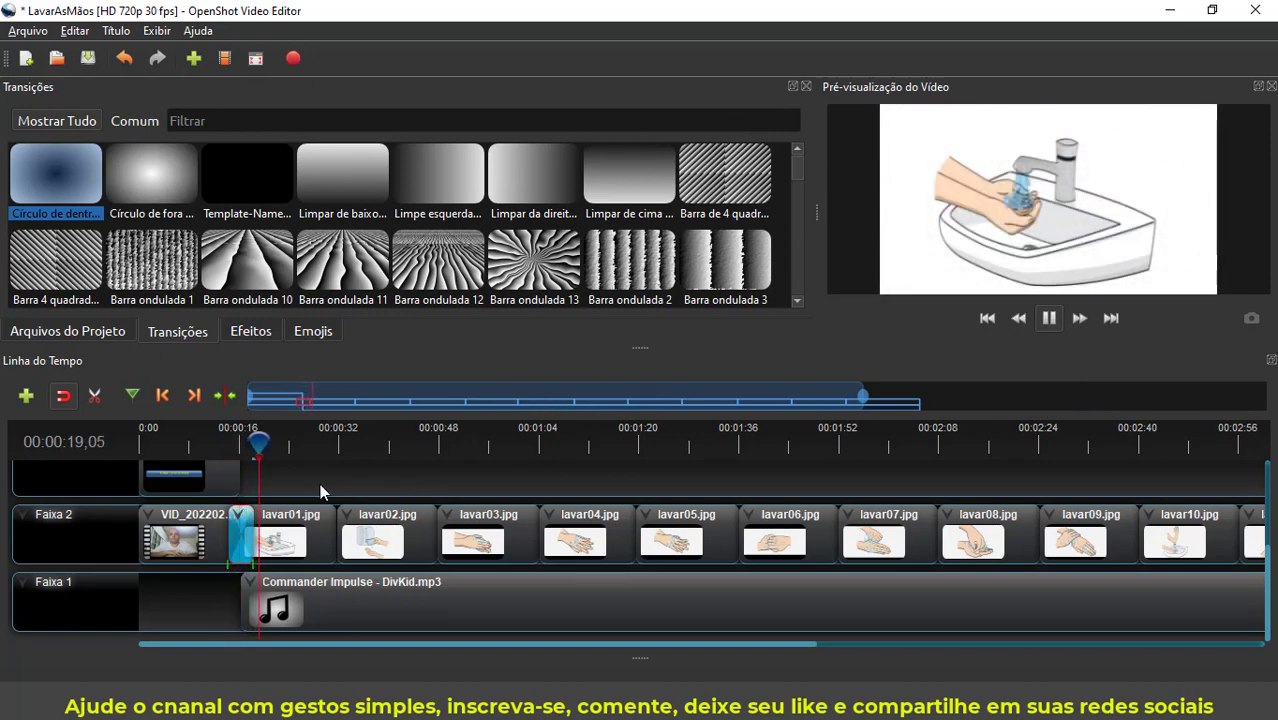
left_click(1044, 322)
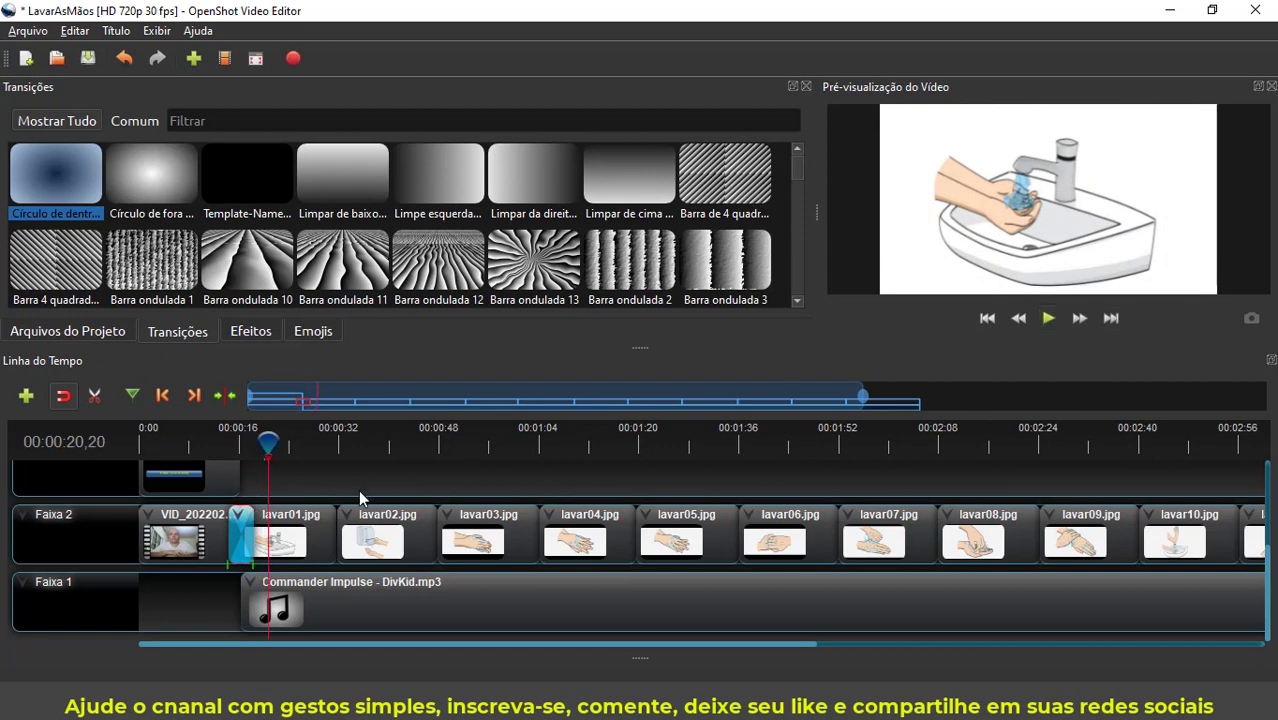
Step: Move the circle transition to the start of lavar01.jpg and play the passage from the intro video into the image
left_click_drag(240, 547, 250, 548)
left_click_drag(260, 443, 237, 445)
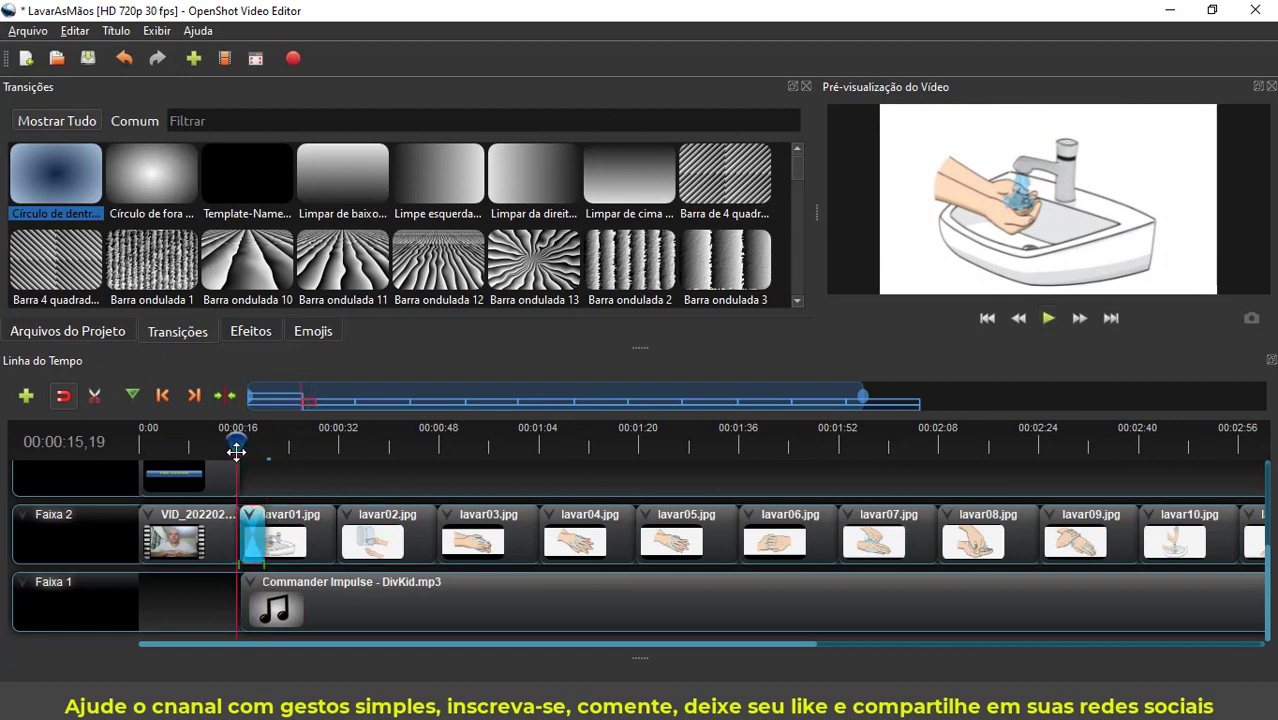
left_click(1048, 318)
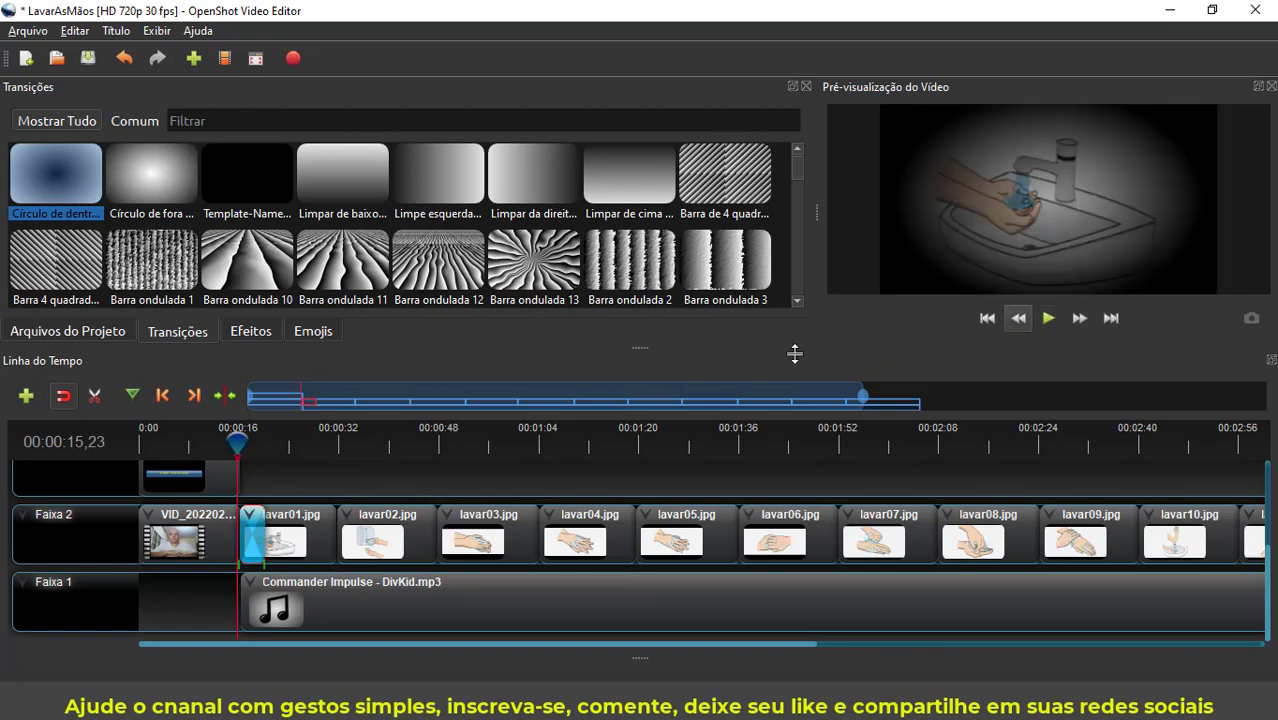
left_click_drag(236, 447, 224, 445)
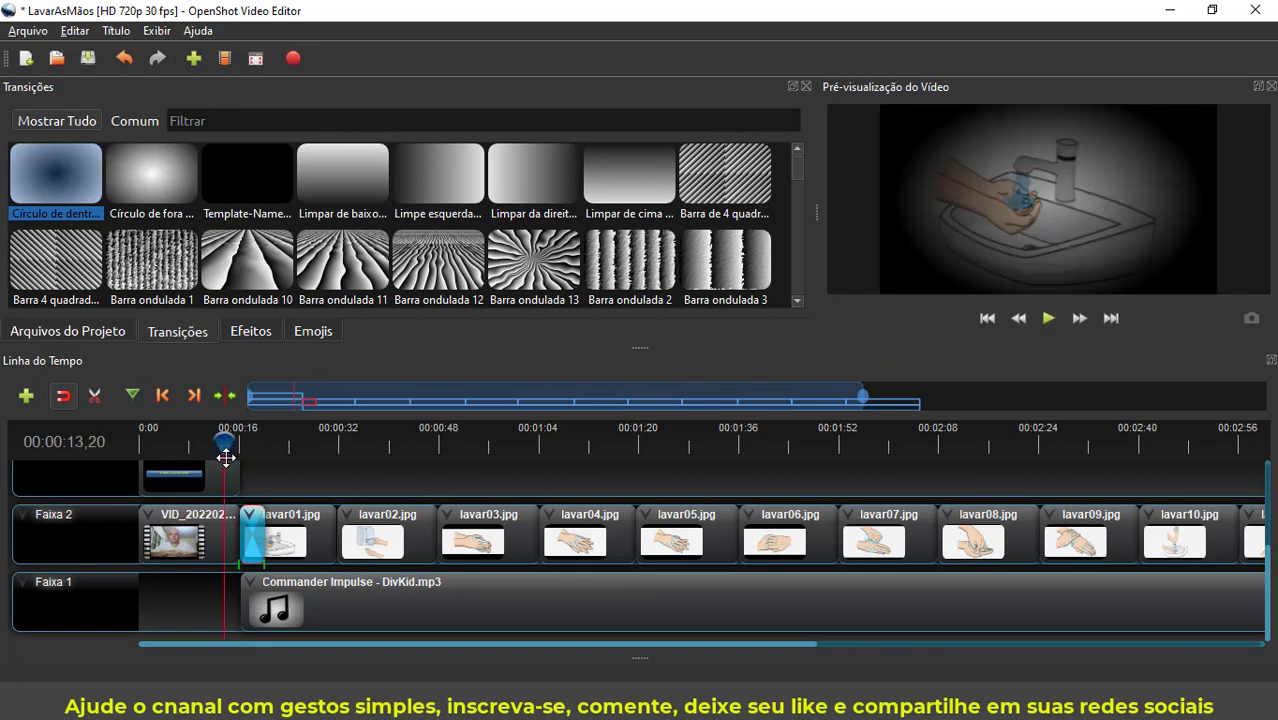
left_click(1046, 320)
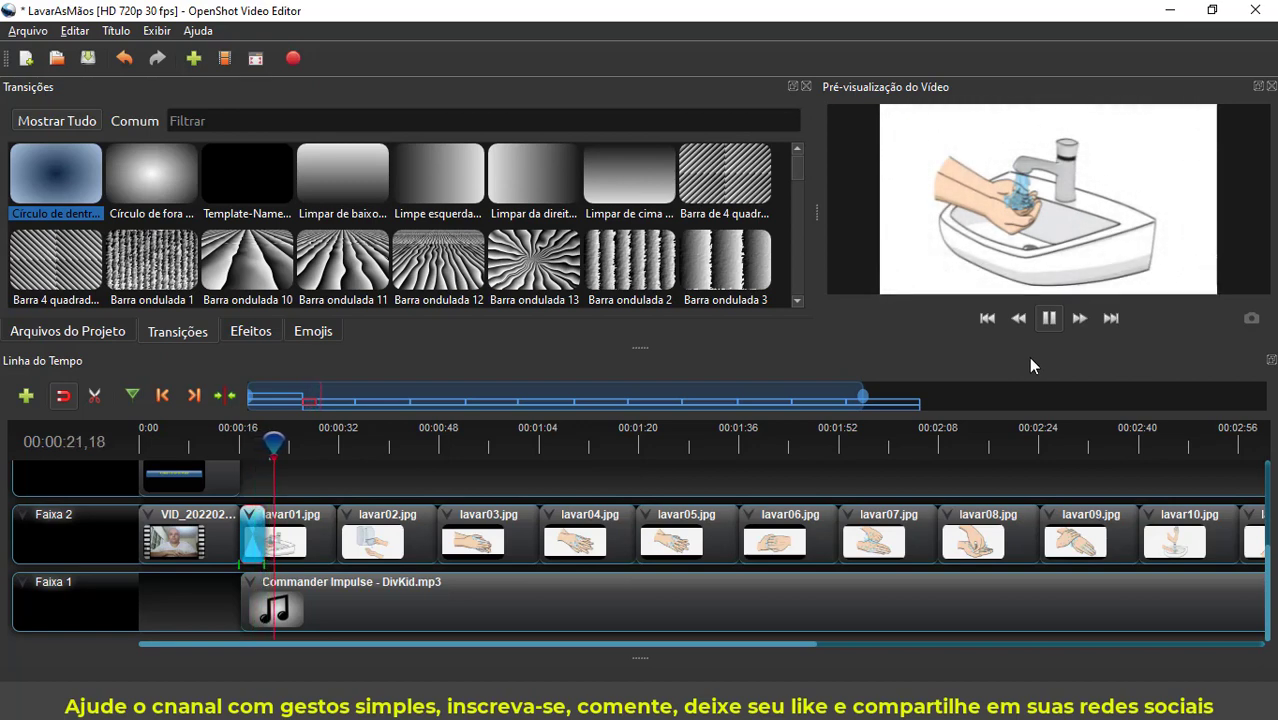
Step: Save the project, stop the preview and return the playhead to the start of the timeline
key("ctrl+s")
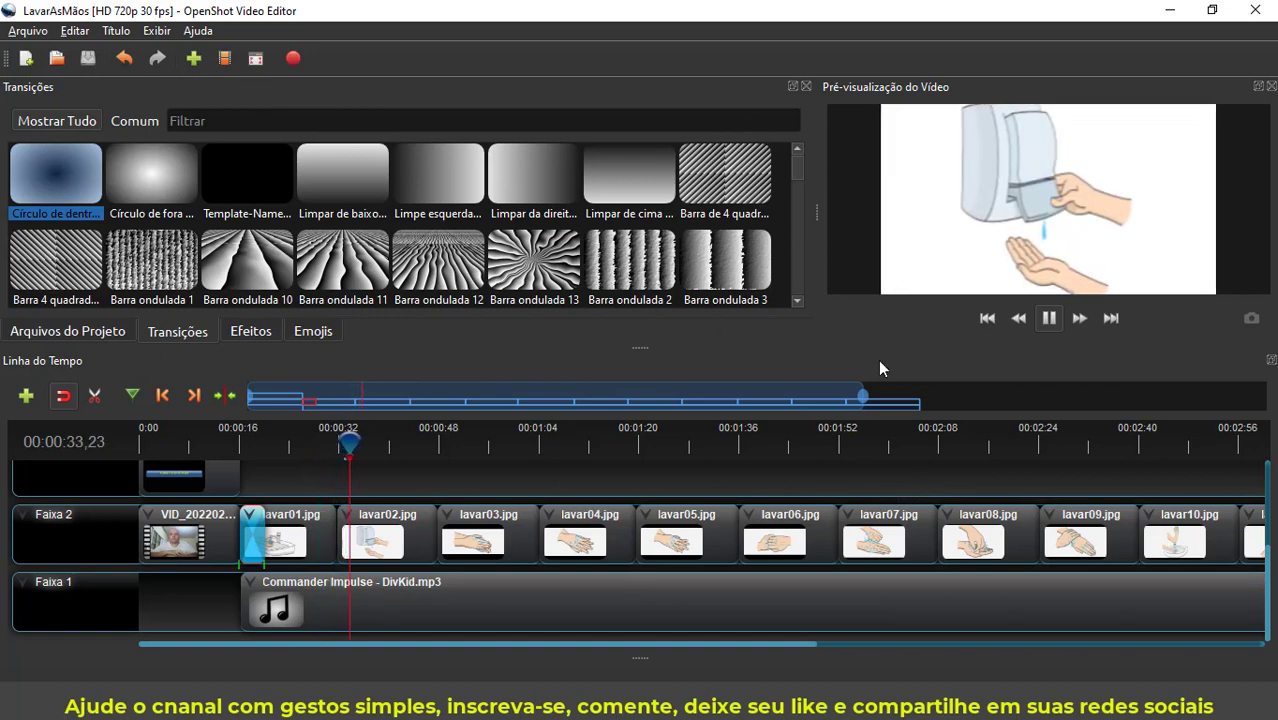
left_click(1048, 318)
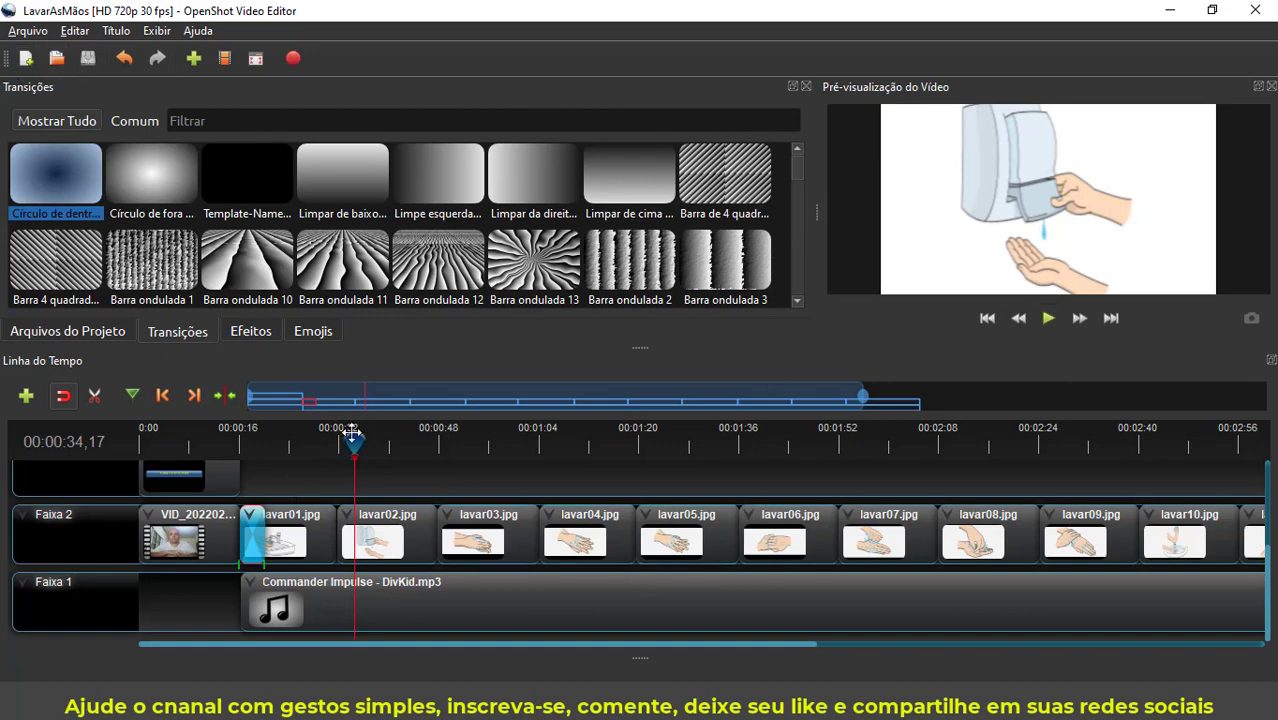
left_click(1012, 317)
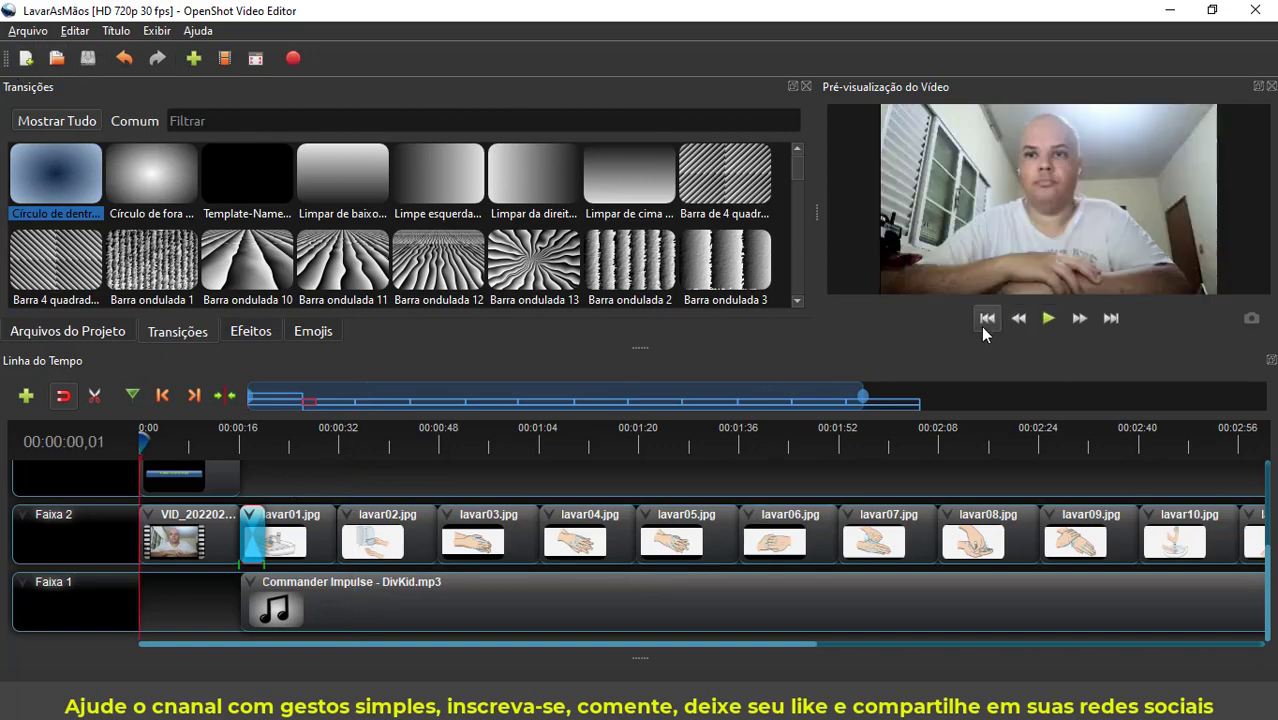
Step: Set up the video export with the Web profile, HD 720p 29.97 fps (1280x720) video and Média quality
left_click(292, 59)
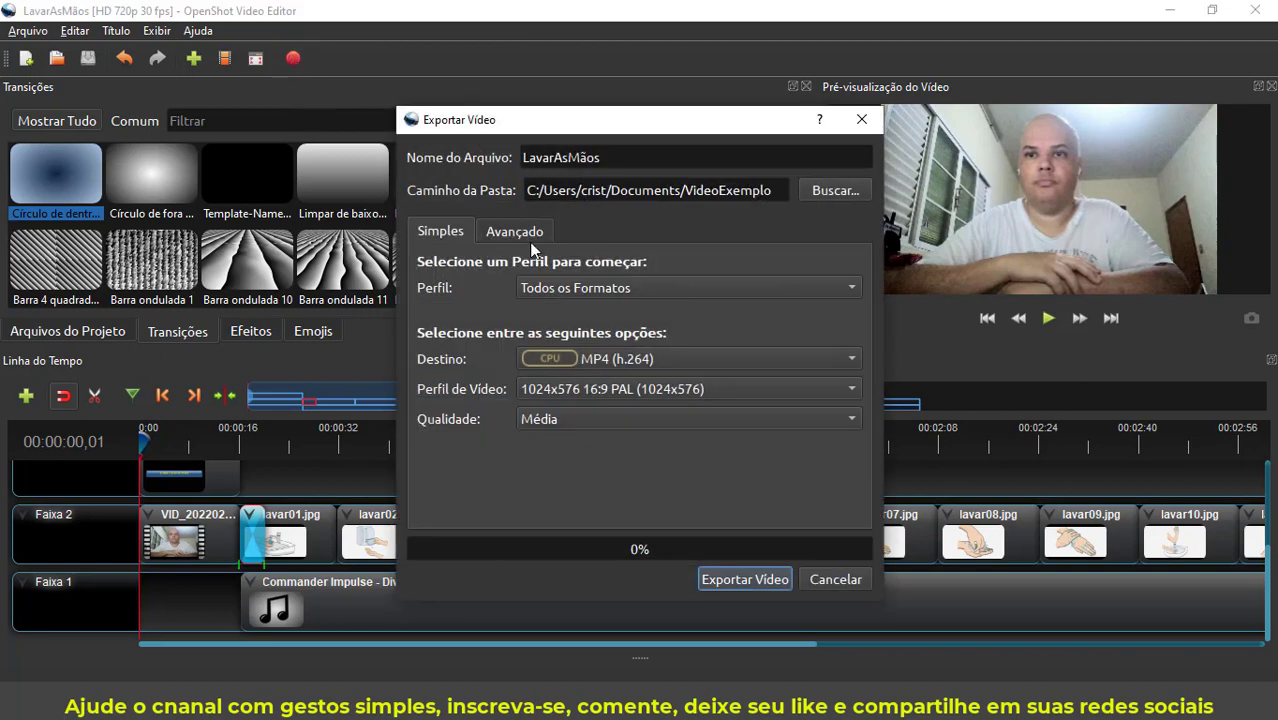
left_click(643, 289)
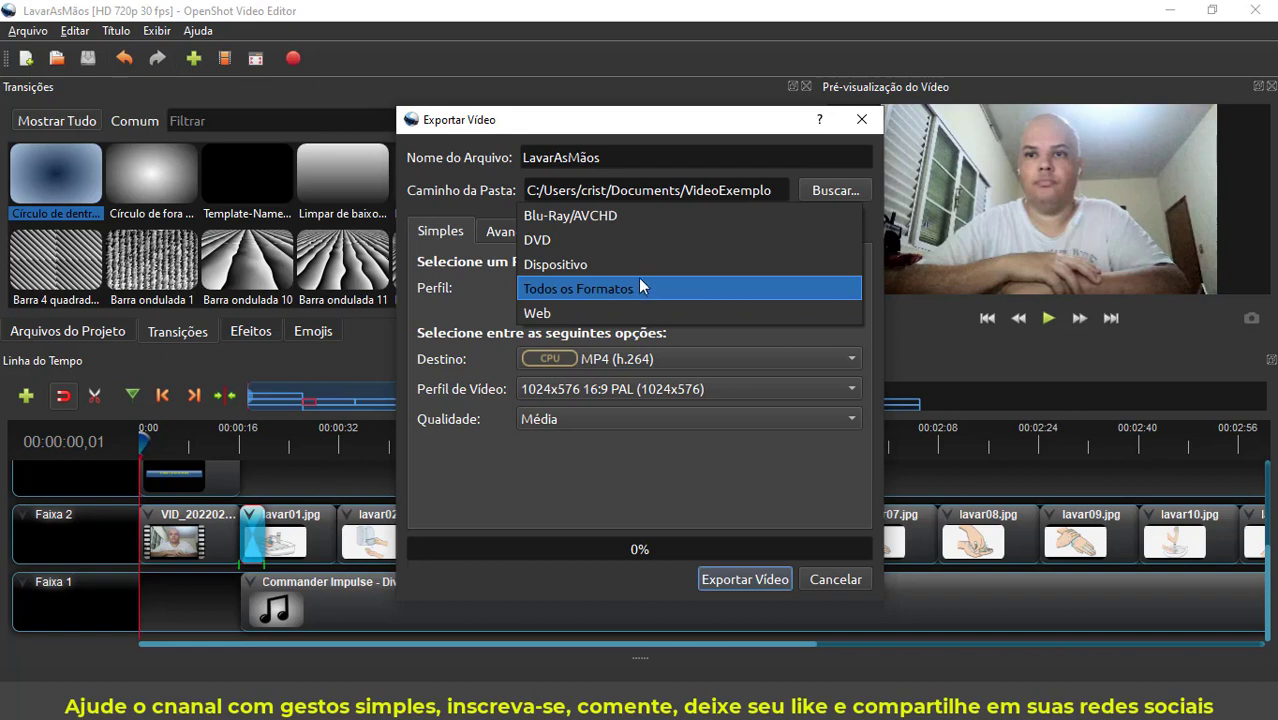
left_click(579, 312)
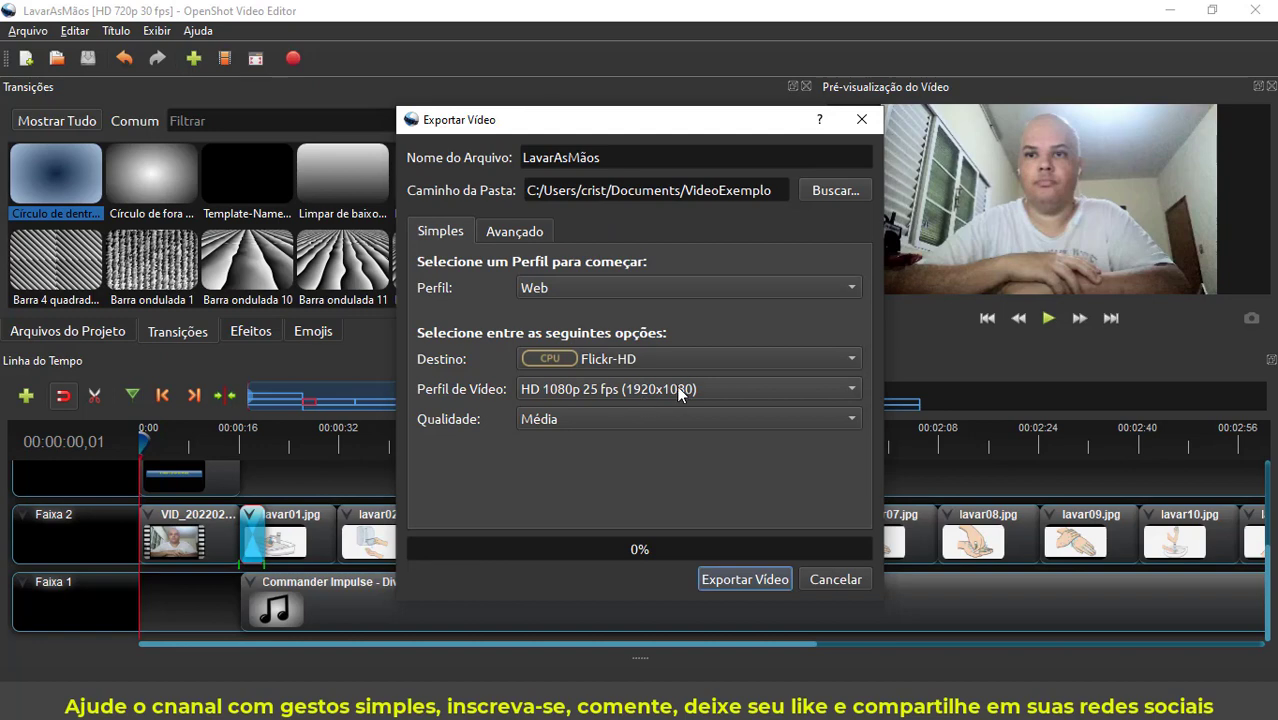
left_click(620, 398)
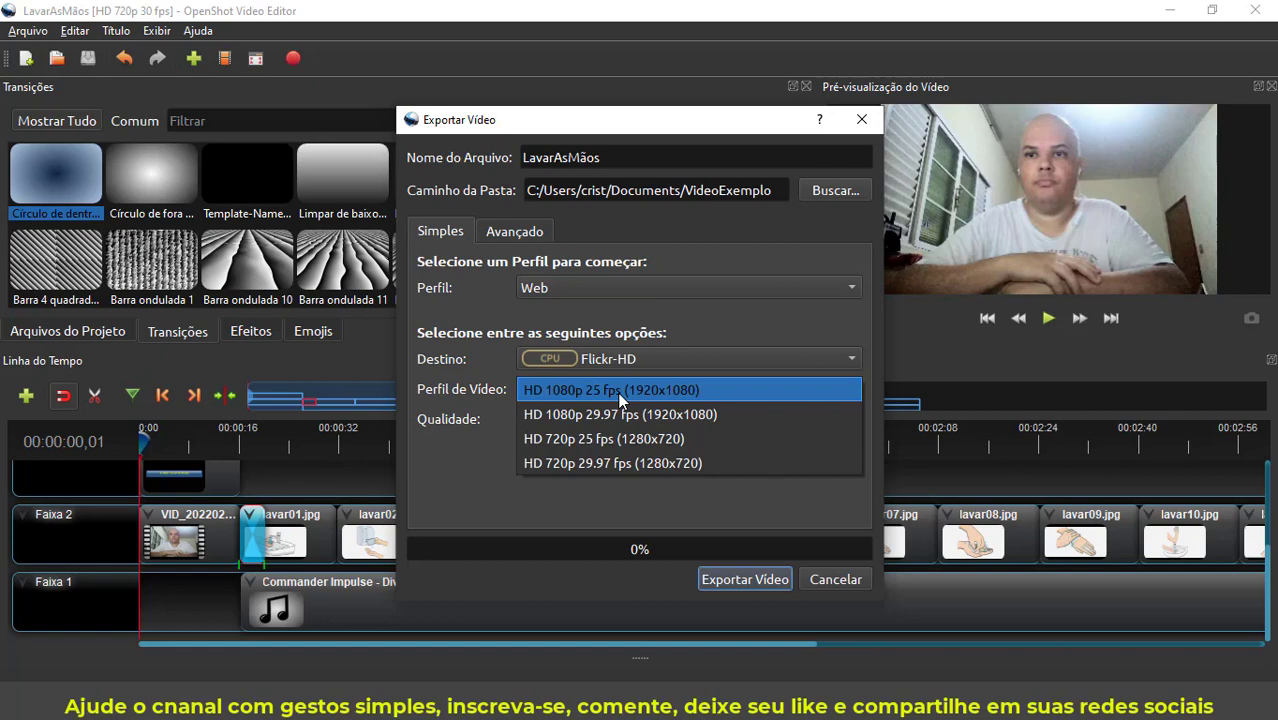
left_click(641, 462)
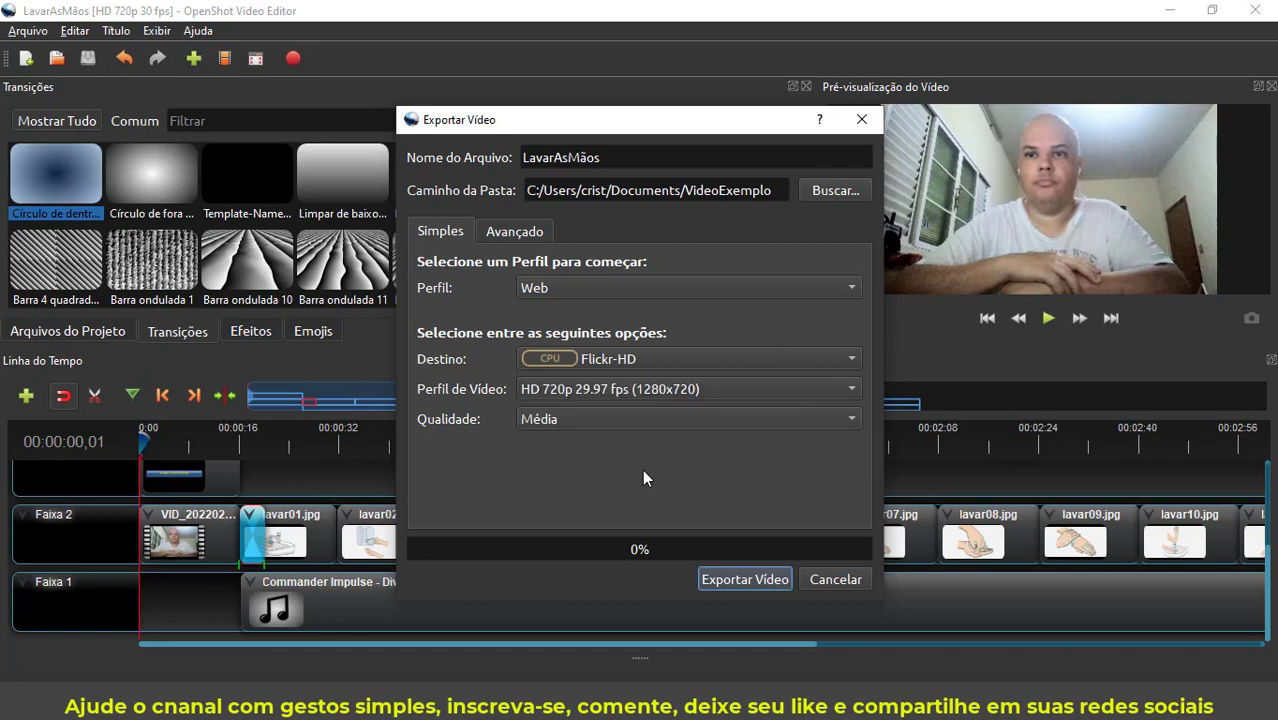
left_click(587, 420)
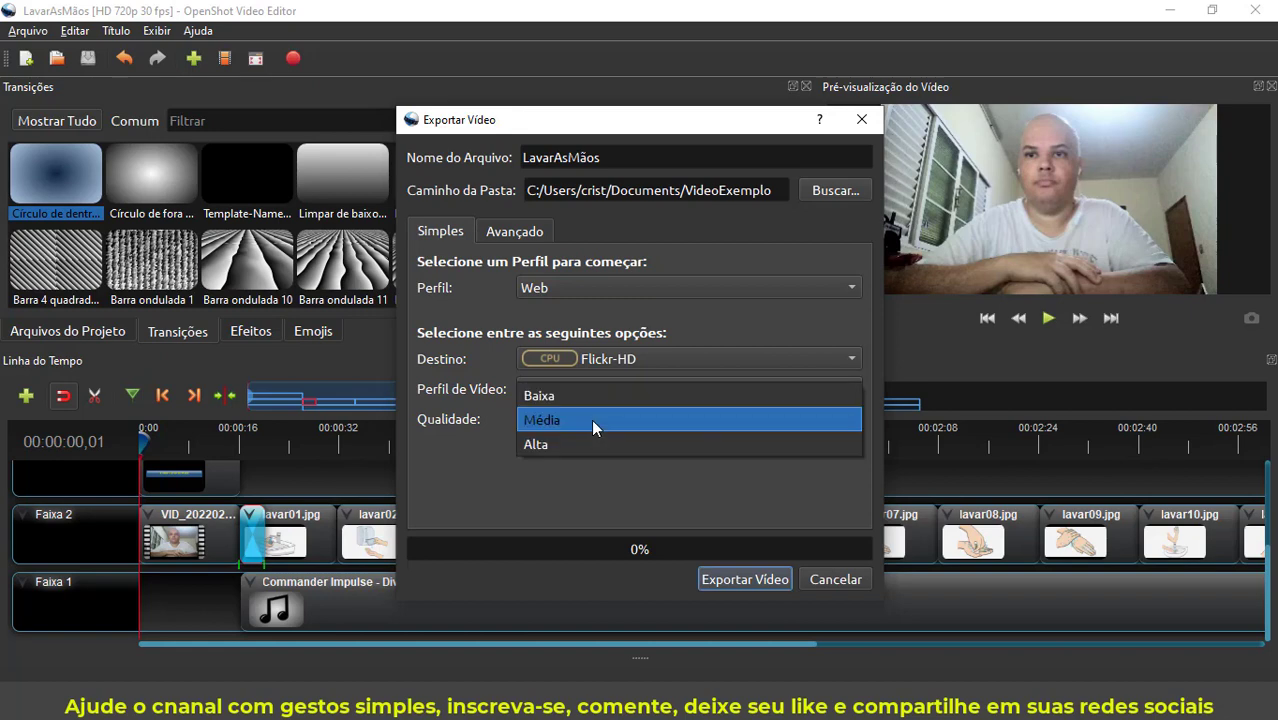
left_click(593, 420)
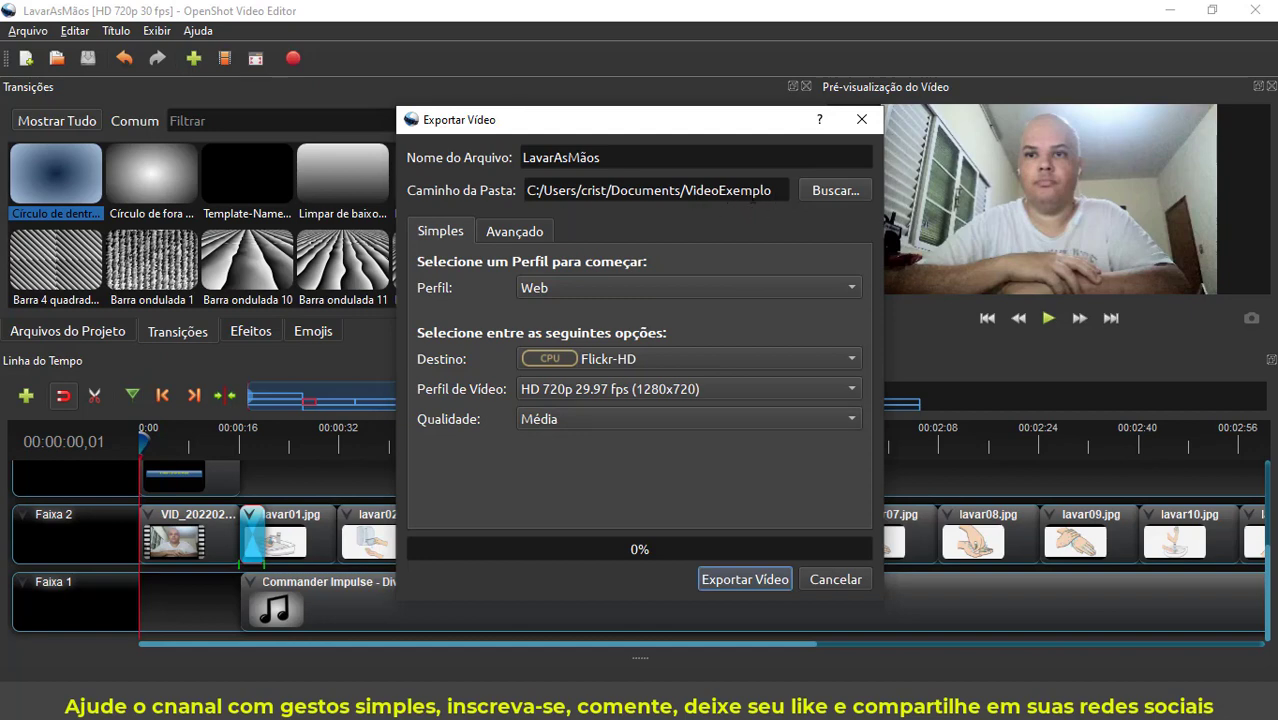
Step: Look at the advanced export options, and export LavarAsMãos to the VideoExemplo folder with the chosen settings
left_click(535, 232)
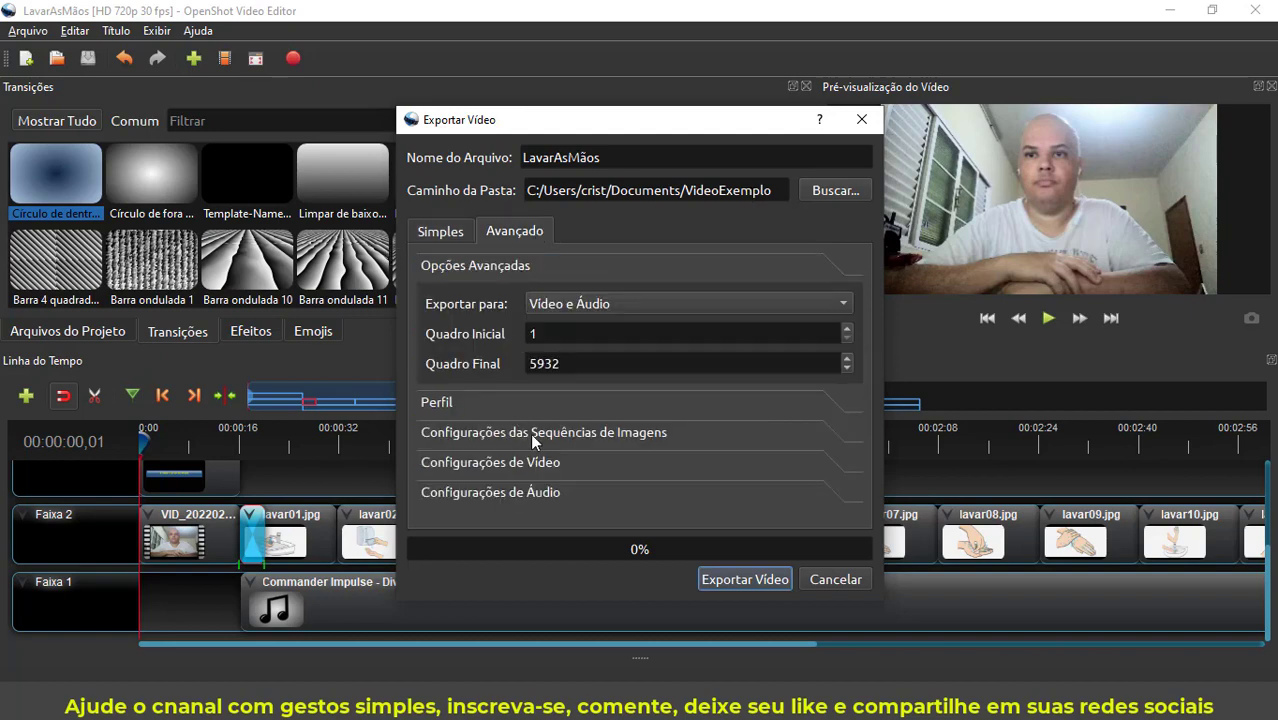
left_click(439, 233)
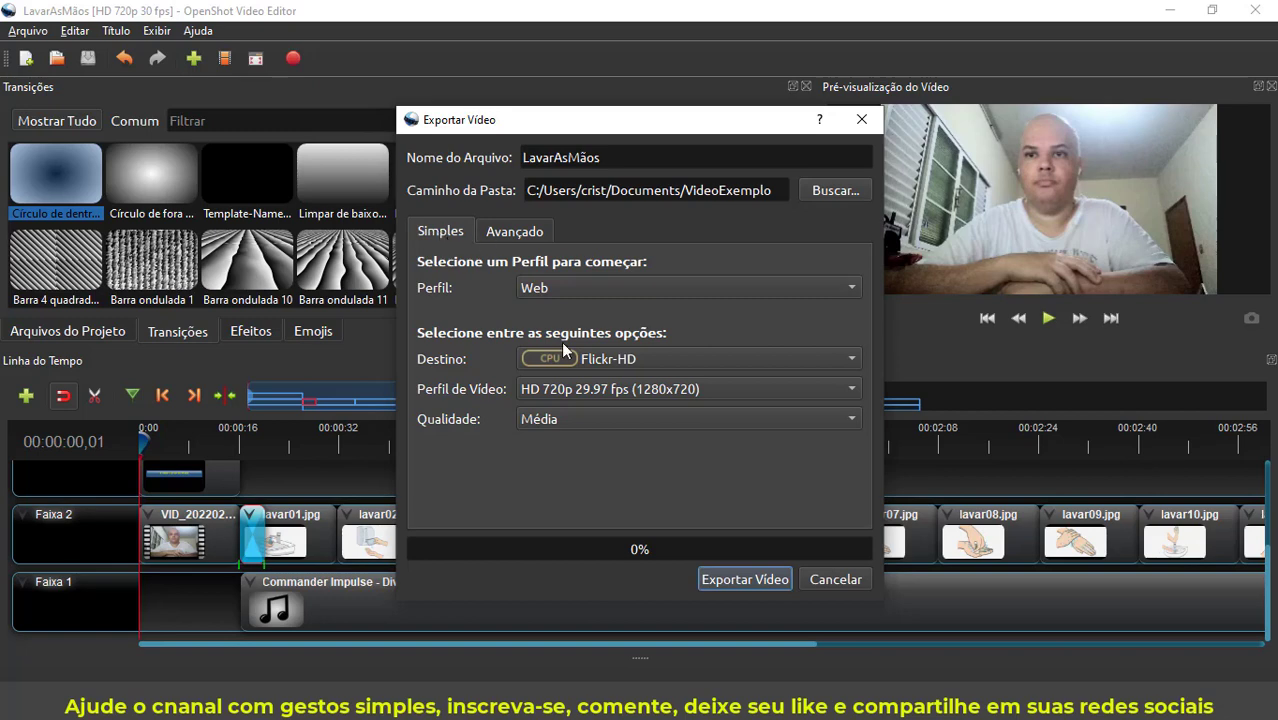
left_click(748, 580)
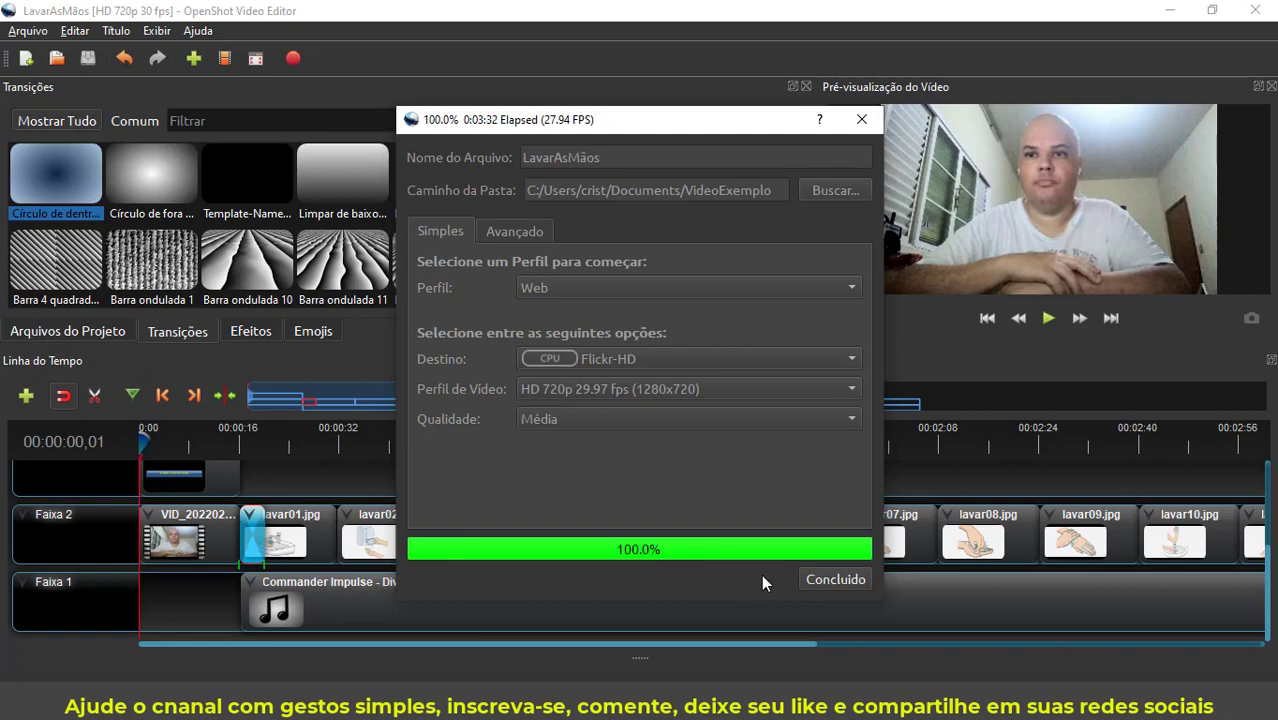
left_click(823, 579)
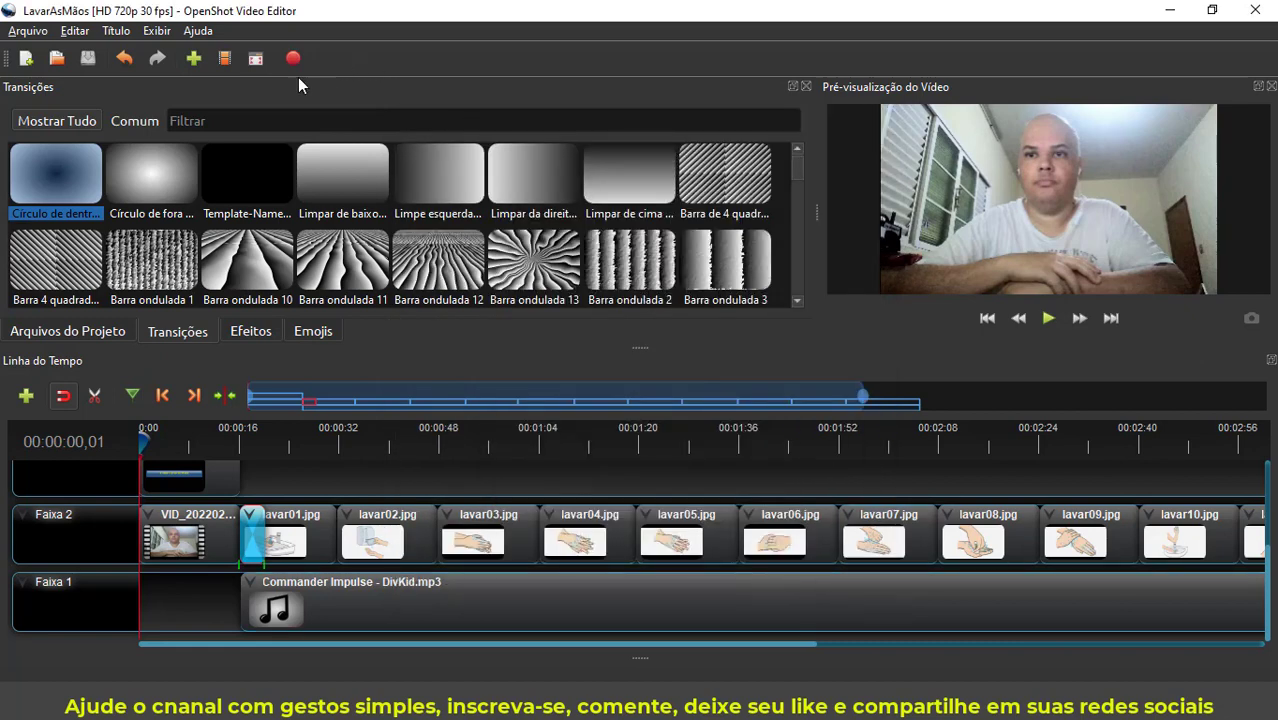
Step: Close OpenShot and play the exported LavarAsMãos.mov from the VideoExemplo folder in full screen
left_click(1256, 12)
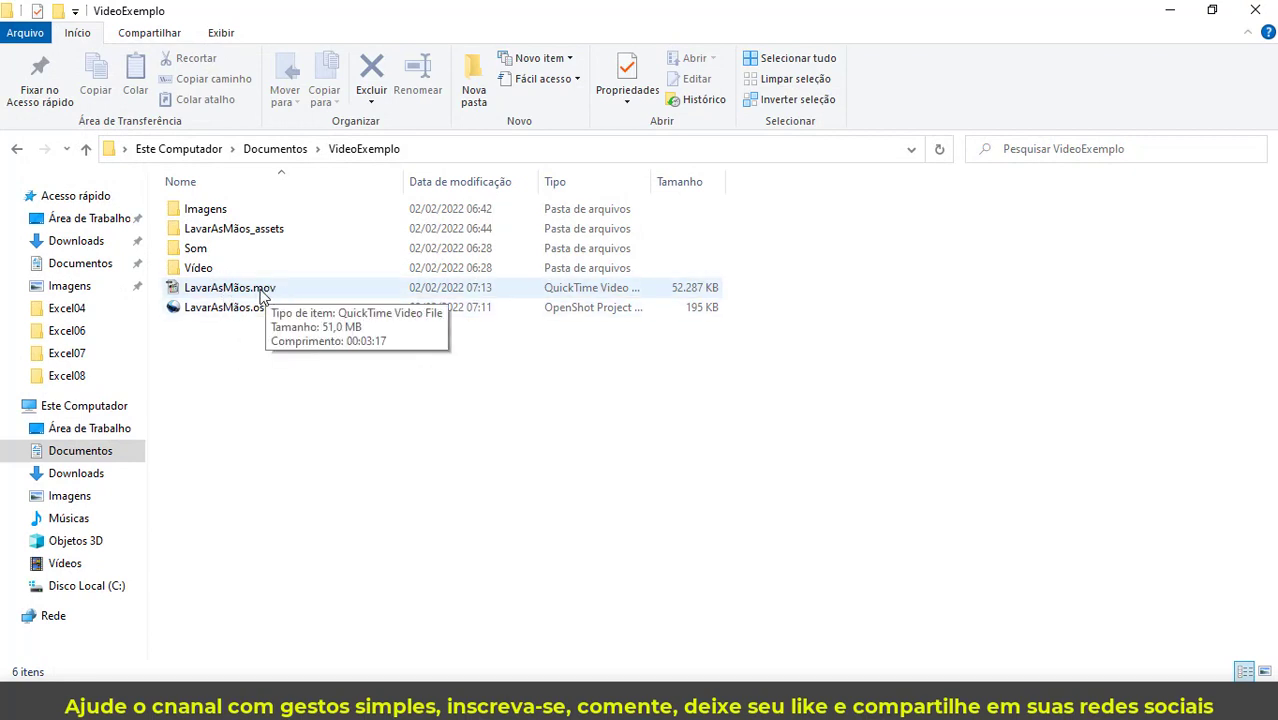
left_click(264, 292)
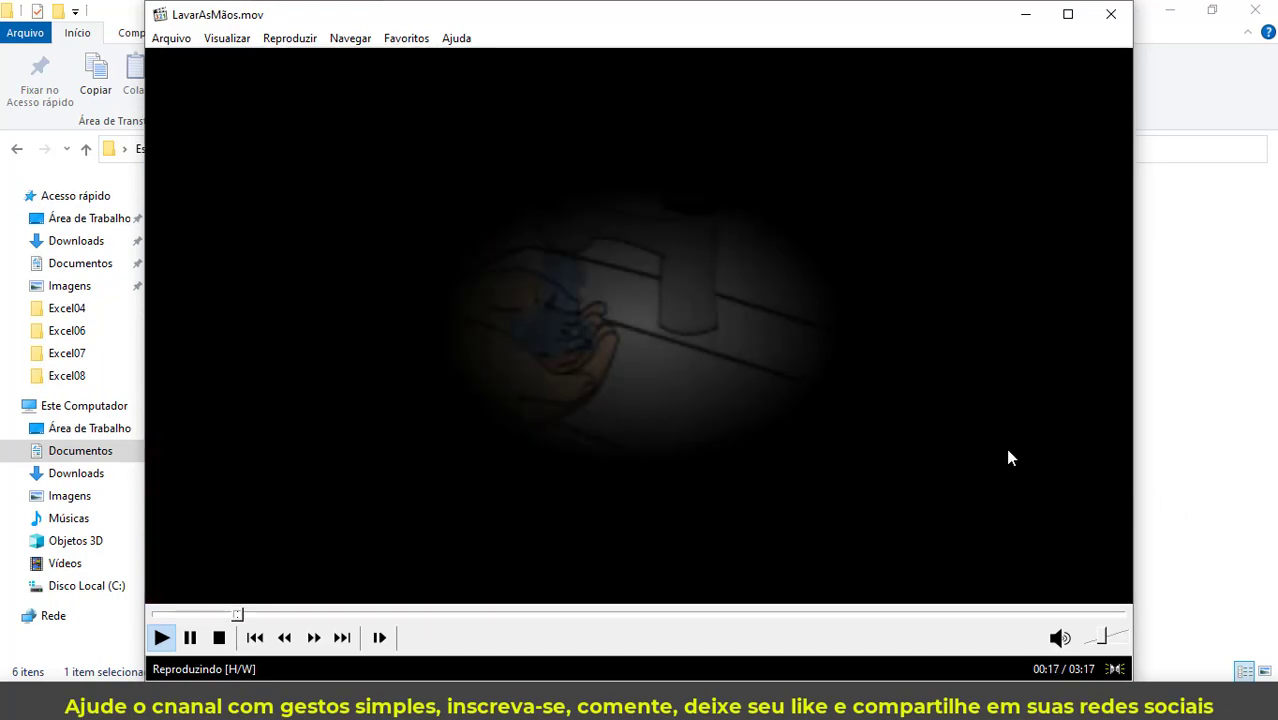
double_click(1008, 451)
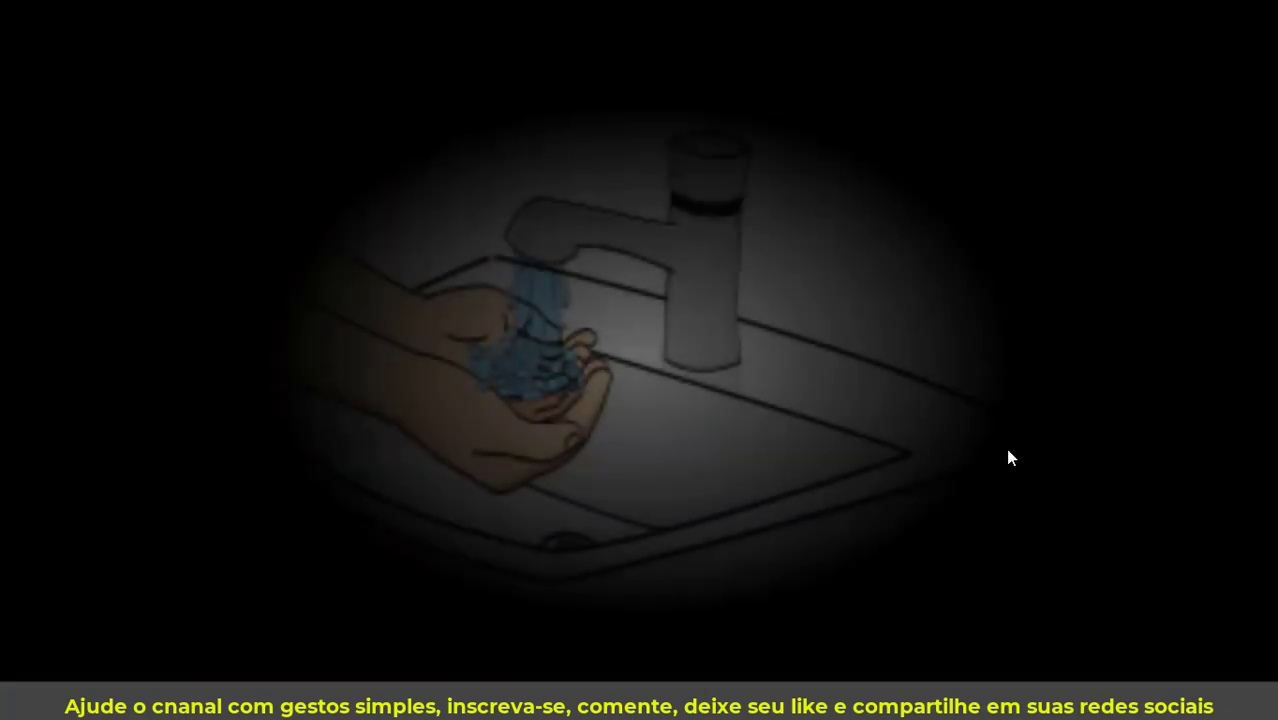